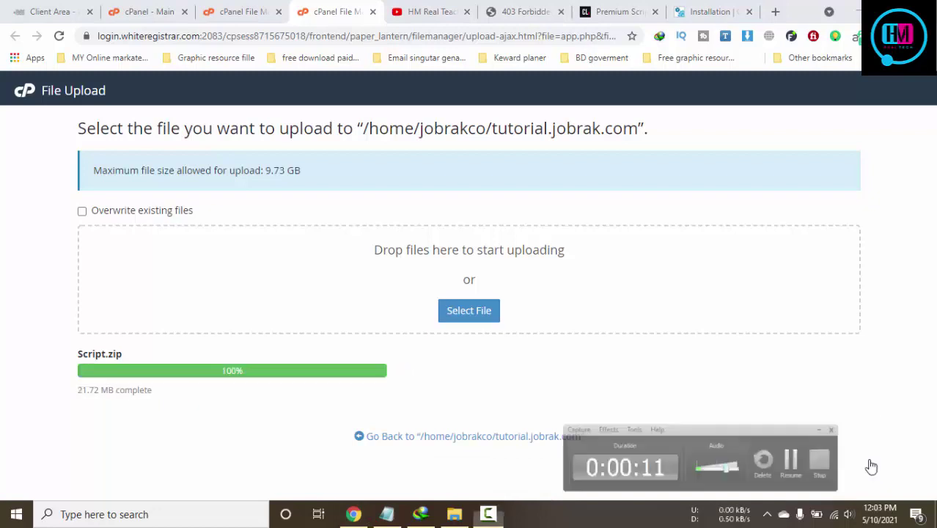
Refresh the tutorial.jobrak.com listing and extract the 21.72 MB Script.zip into that folder
left_click(870, 455)
left_click(423, 437)
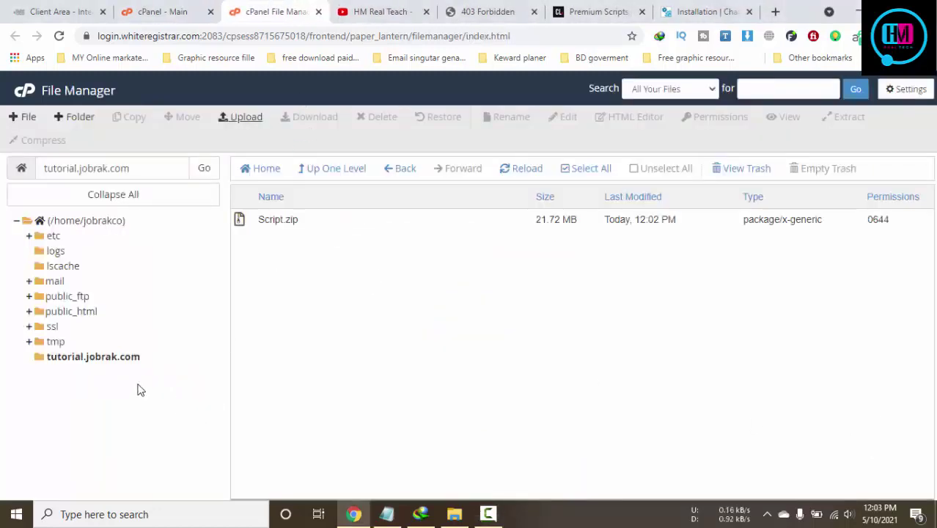
left_click(114, 359)
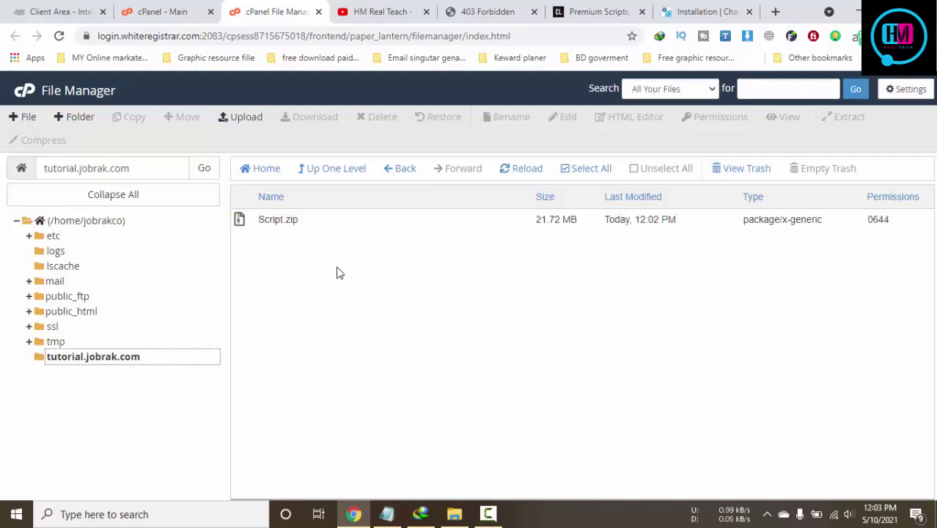
left_click(530, 170)
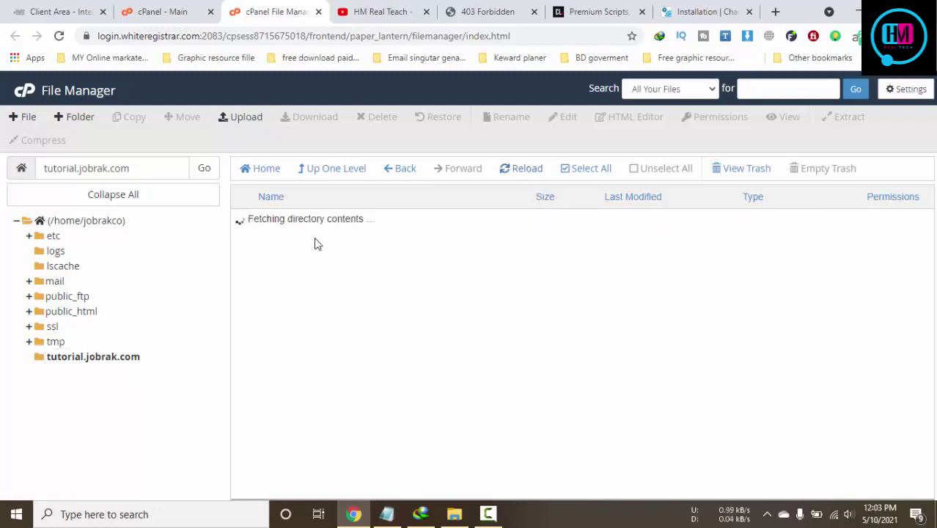
right_click(328, 222)
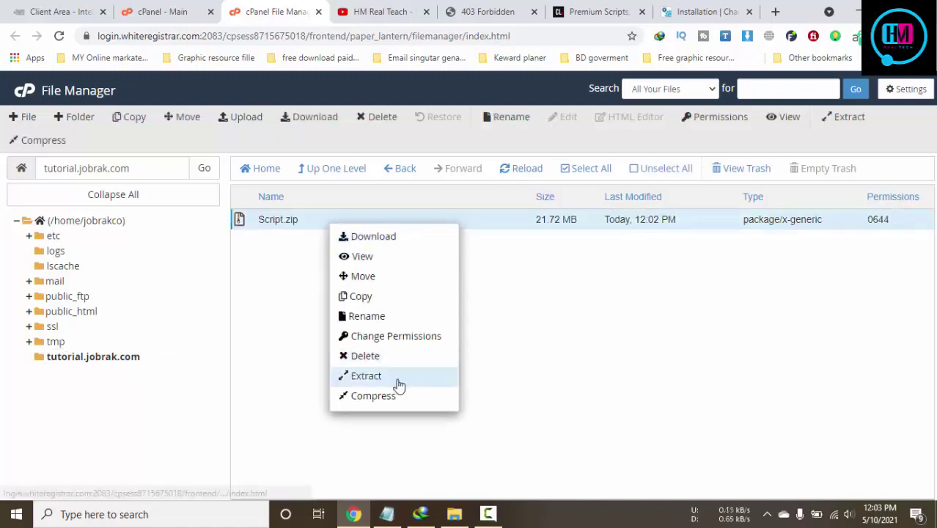
left_click(398, 375)
left_click(566, 355)
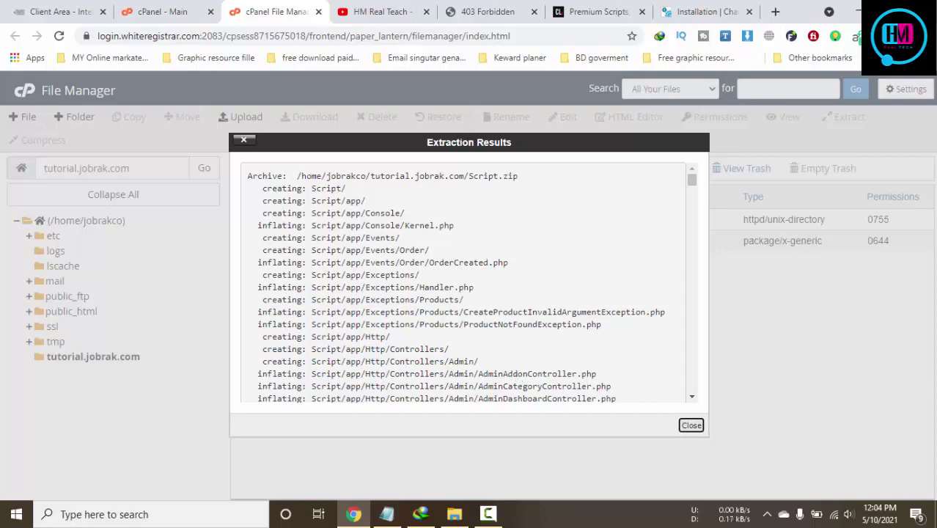
Close the extraction results and move Script.zip to the trash
left_click(691, 425)
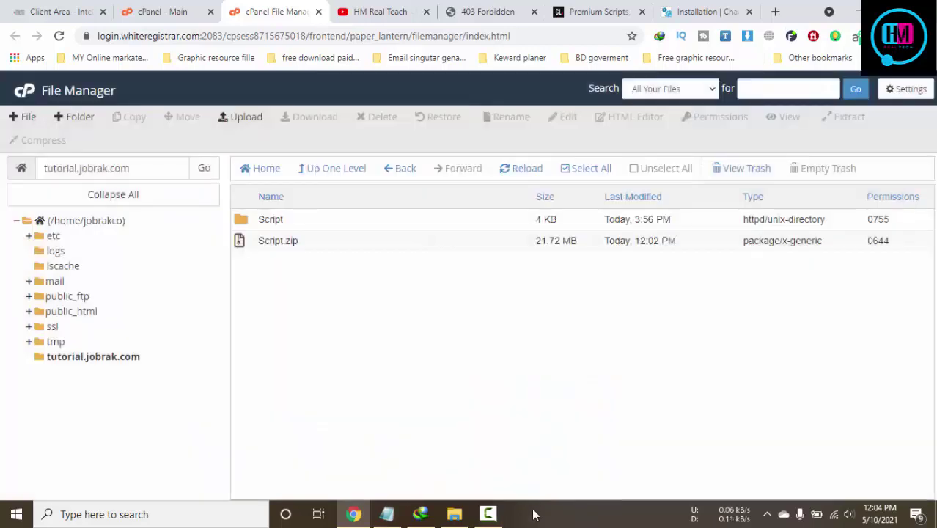
left_click(487, 515)
left_click(882, 455)
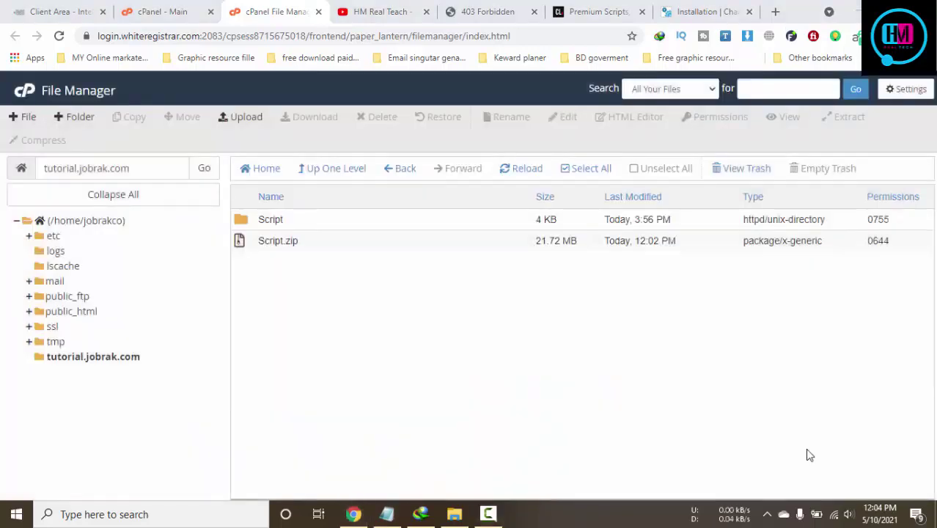
left_click(321, 249)
key("Delete")
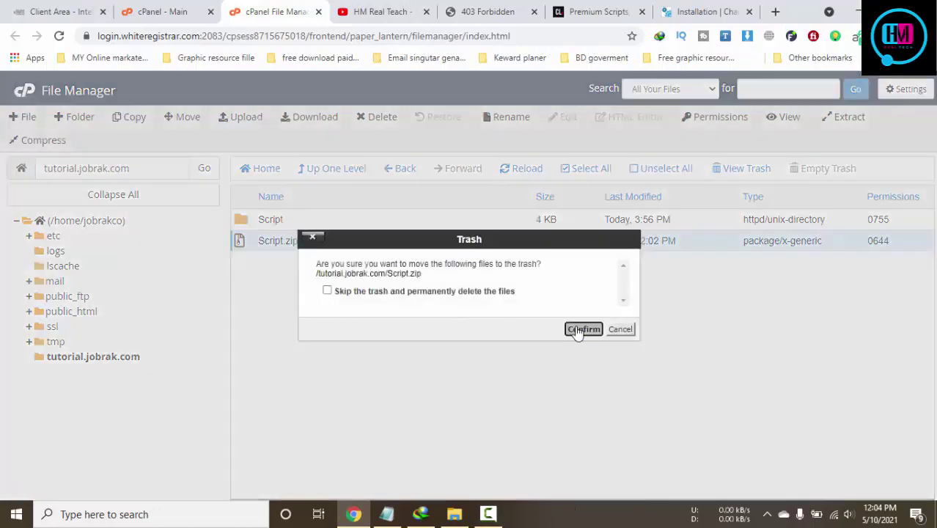
left_click(581, 328)
Move all 24 items from the Script folder up into tutorial.jobrak.com
double_click(299, 226)
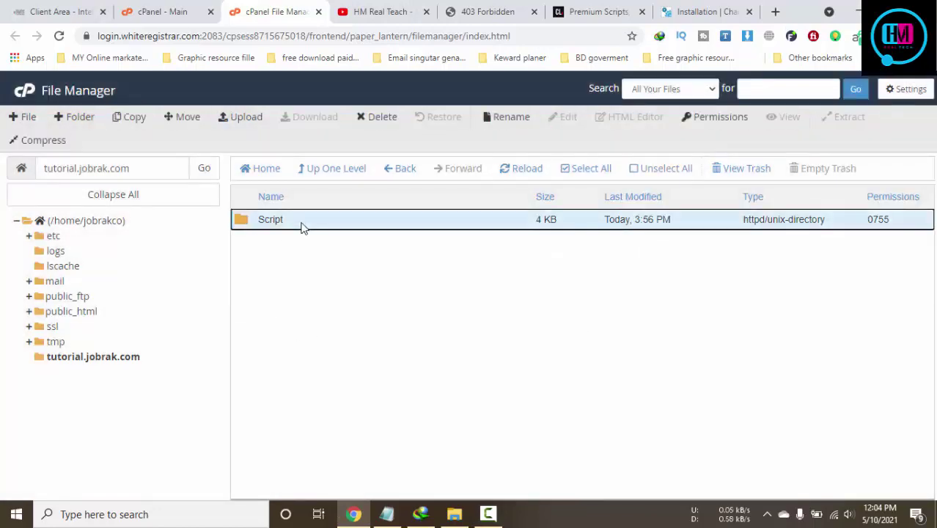
left_click(591, 170)
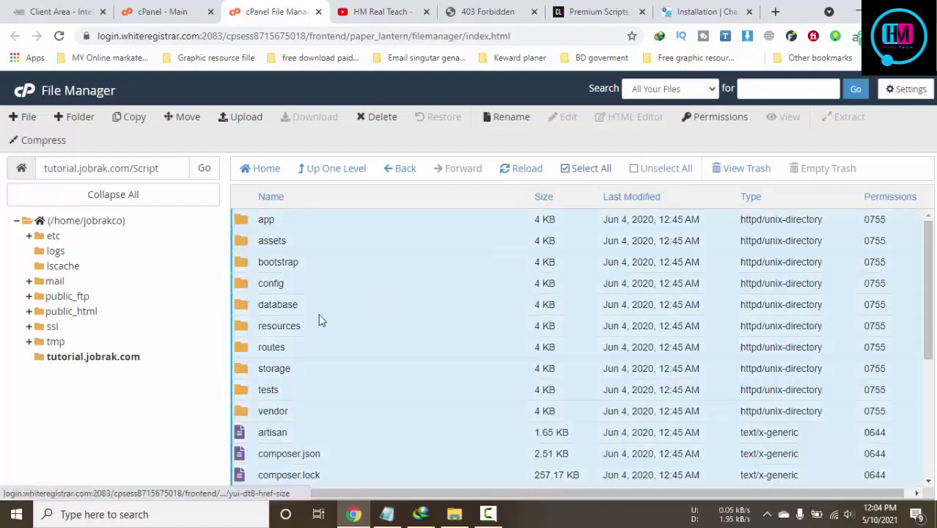
left_click_drag(234, 224, 117, 356)
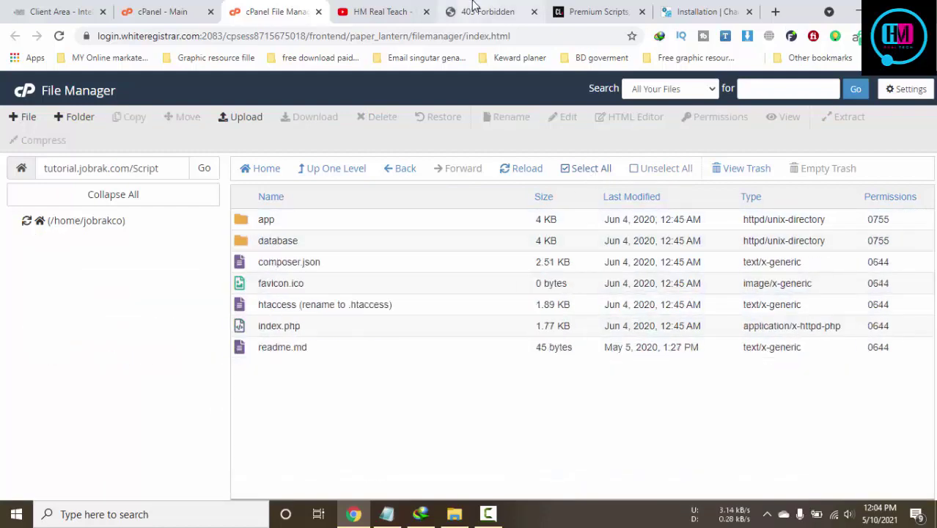
Reload the tutorial.jobrak.com site tab to check the moved files
left_click(473, 9)
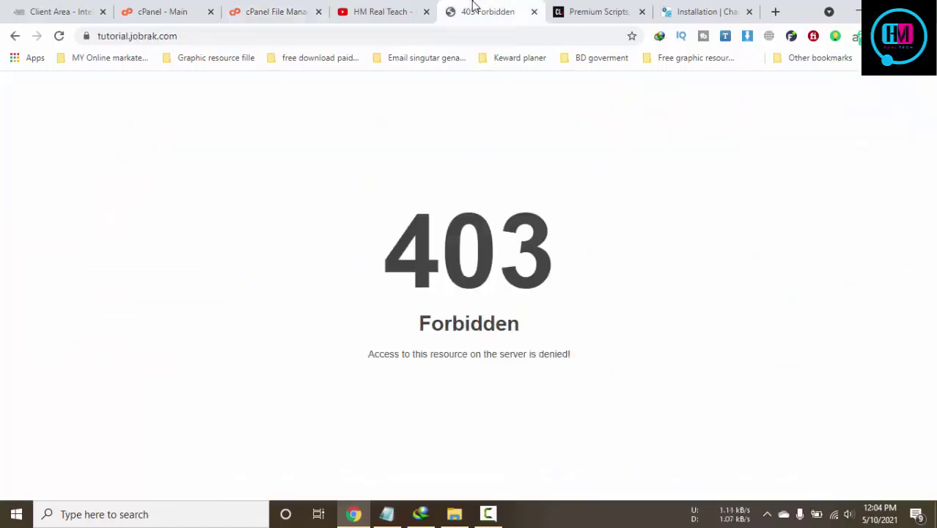
key("F5")
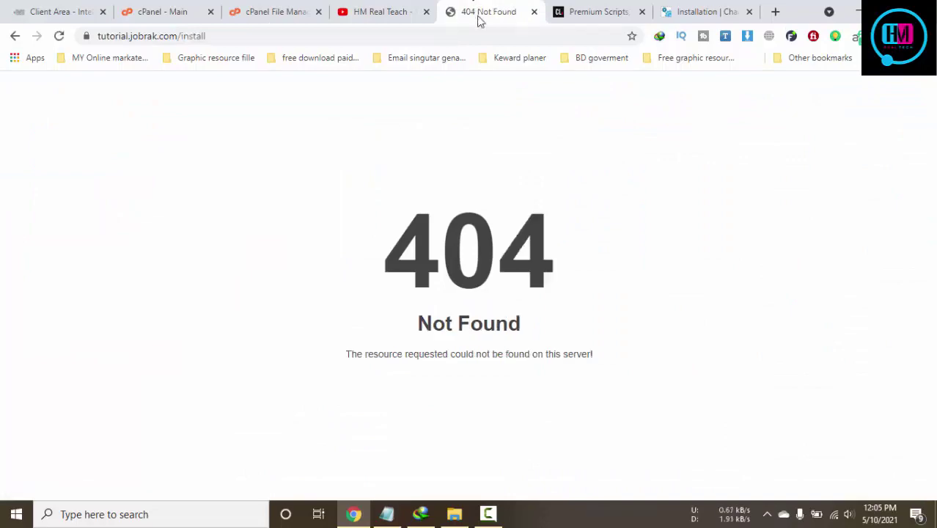
left_click(382, 8)
left_click(499, 11)
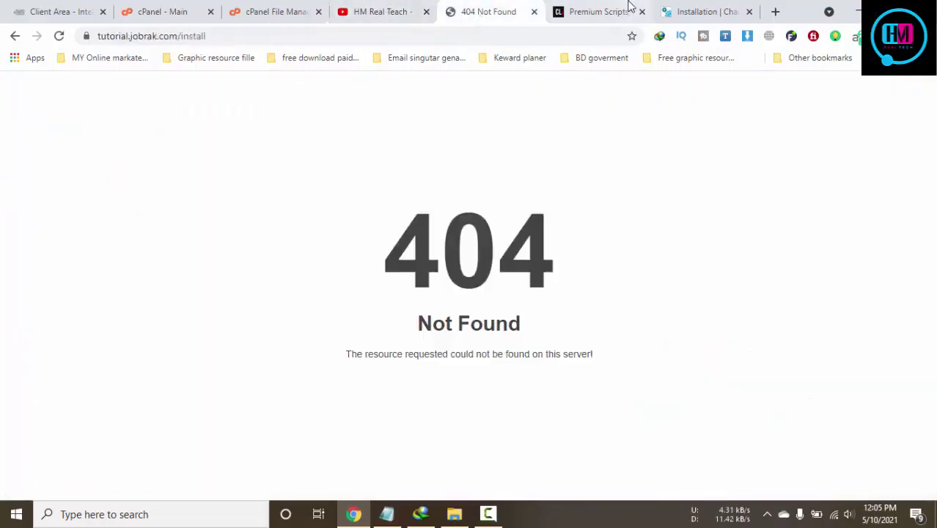
left_click(623, 11)
Close Premium Scripts and review installation steps 1–2 in the ChargePanda guide
left_click(689, 10)
left_click(640, 12)
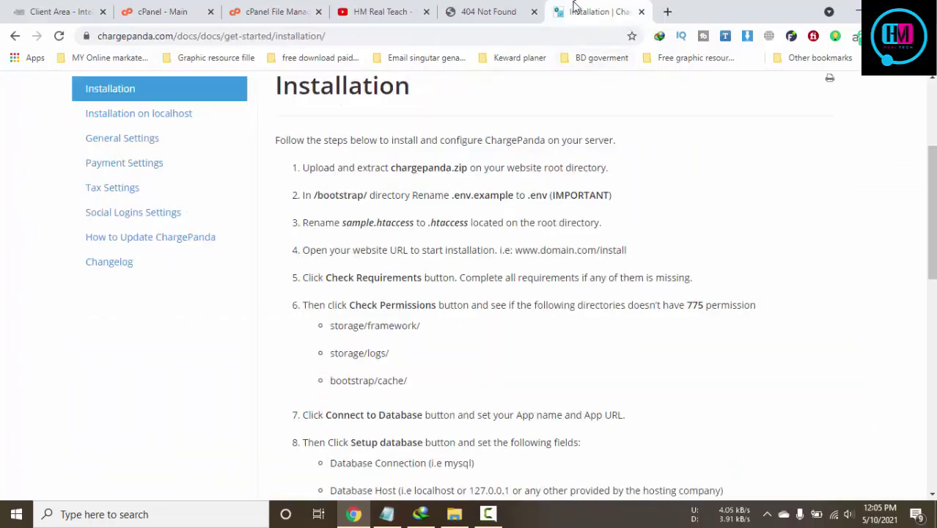
left_click_drag(390, 168, 538, 189)
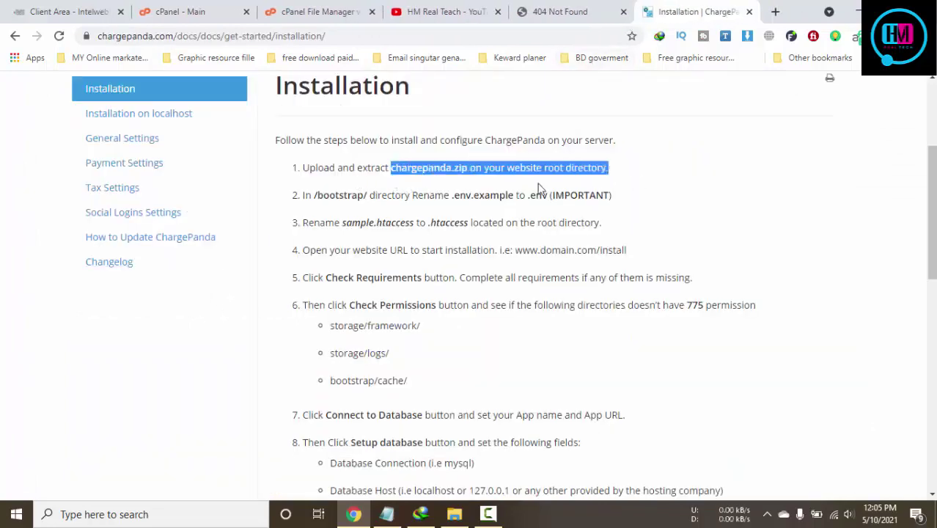
left_click_drag(317, 195, 628, 200)
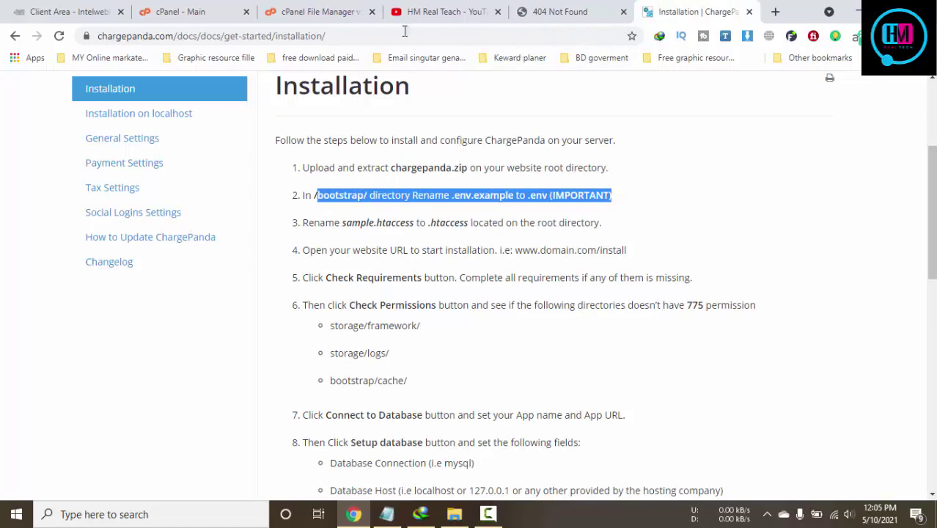
left_click(317, 9)
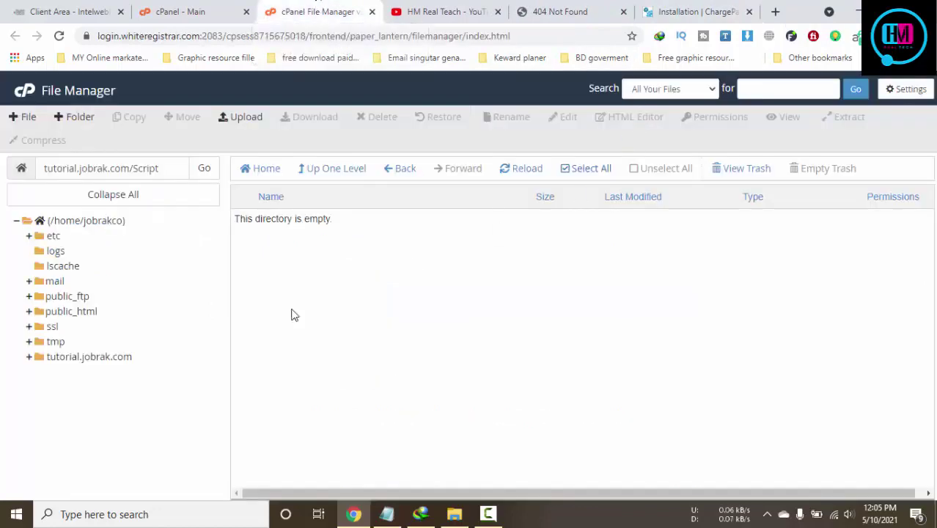
Open the bootstrap folder in tutorial.jobrak.com and compare it with the installation guide
left_click(88, 357)
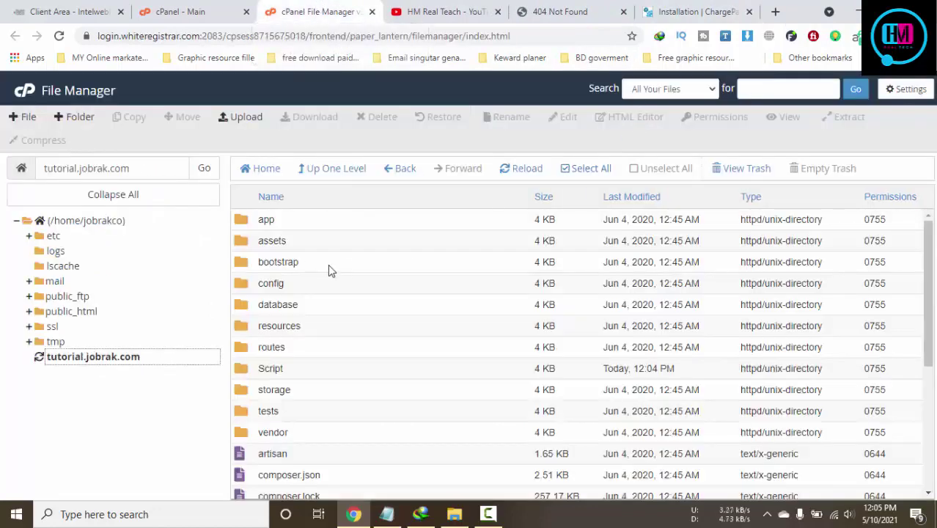
double_click(341, 264)
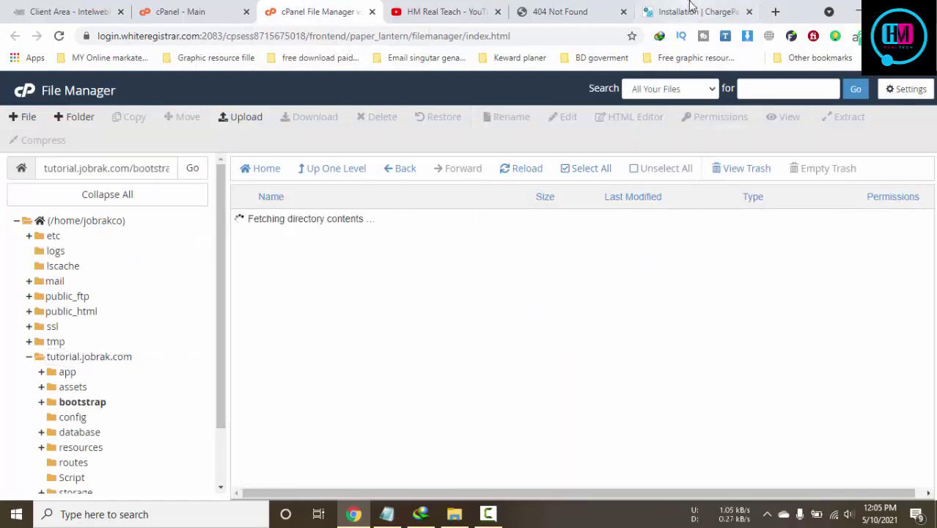
left_click(689, 11)
left_click(571, 198)
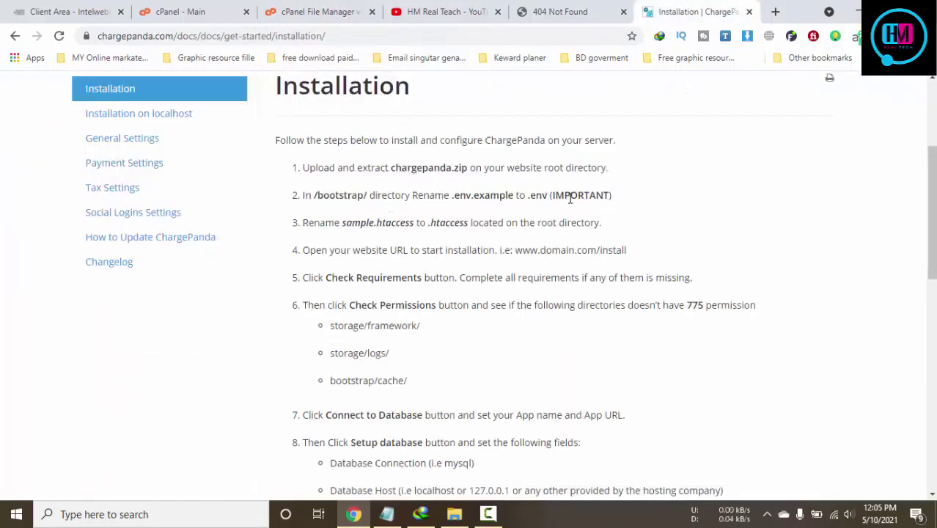
left_click(323, 11)
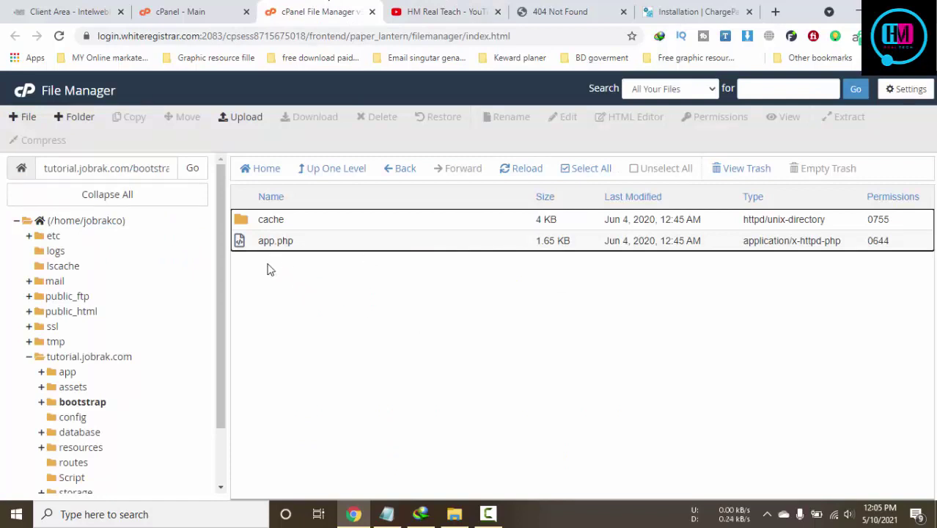
Reload bootstrap, look inside its cache folder, then return to bootstrap
scroll(98, 418, "down", 3)
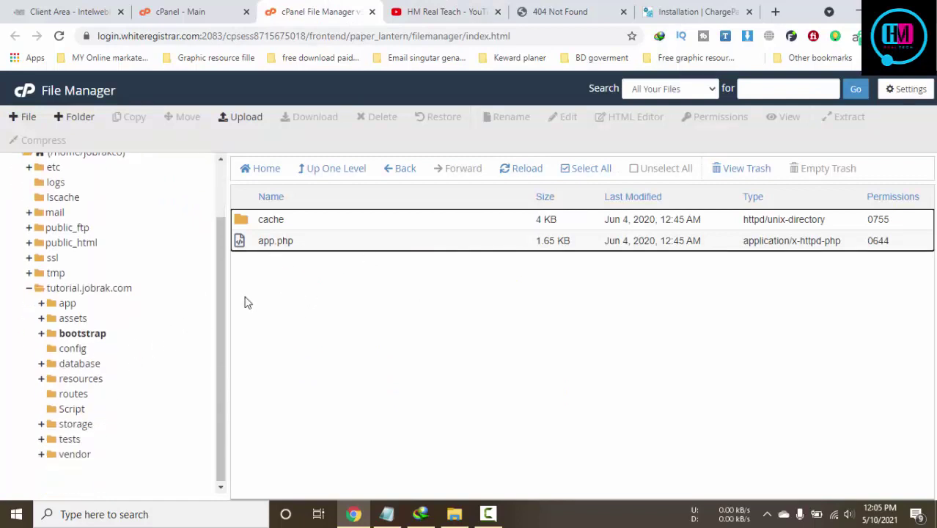
left_click(91, 337)
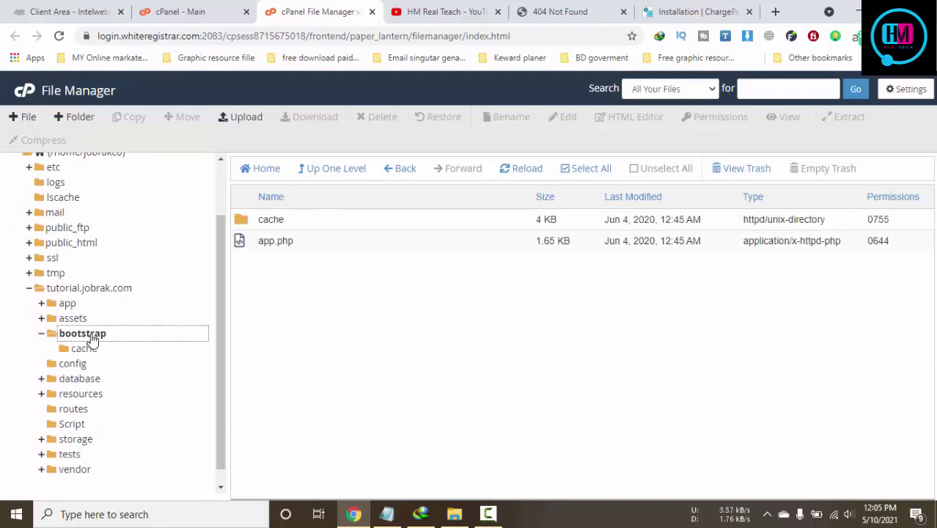
double_click(247, 224)
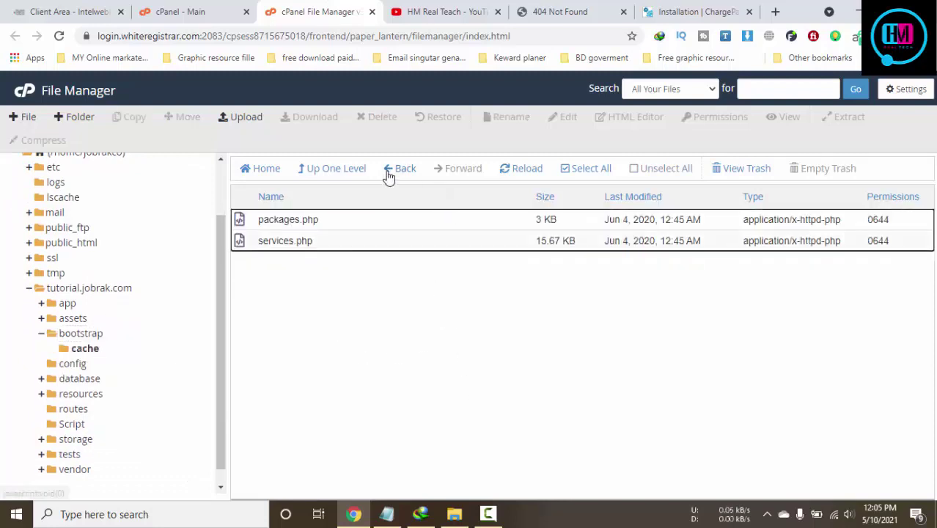
left_click(341, 173)
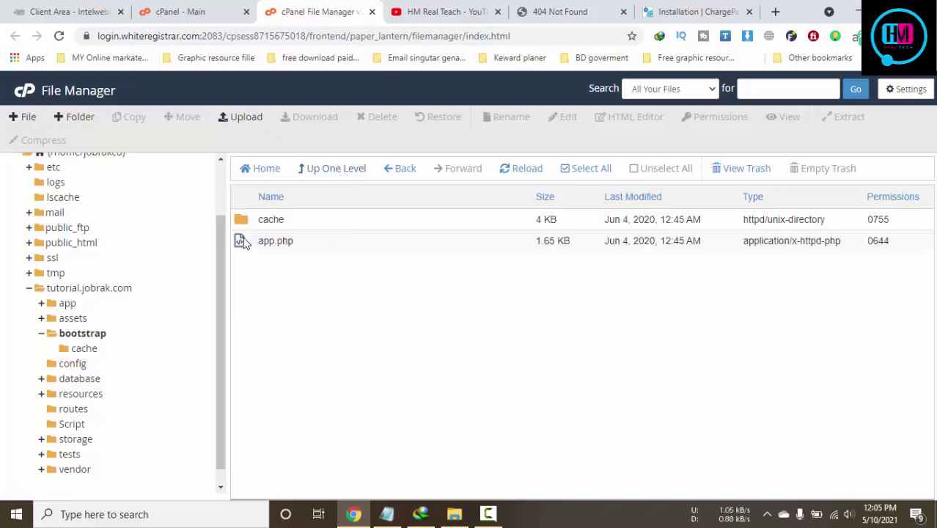
left_click(710, 9)
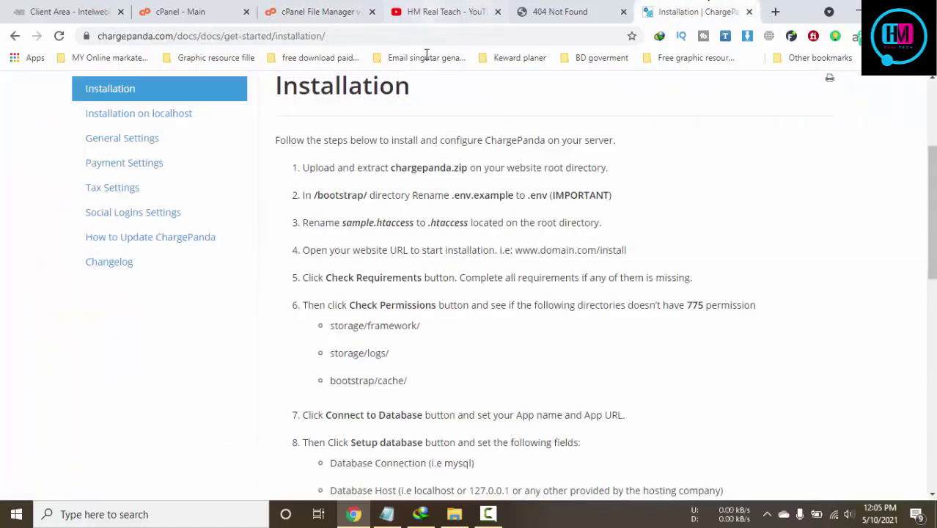
left_click(488, 516)
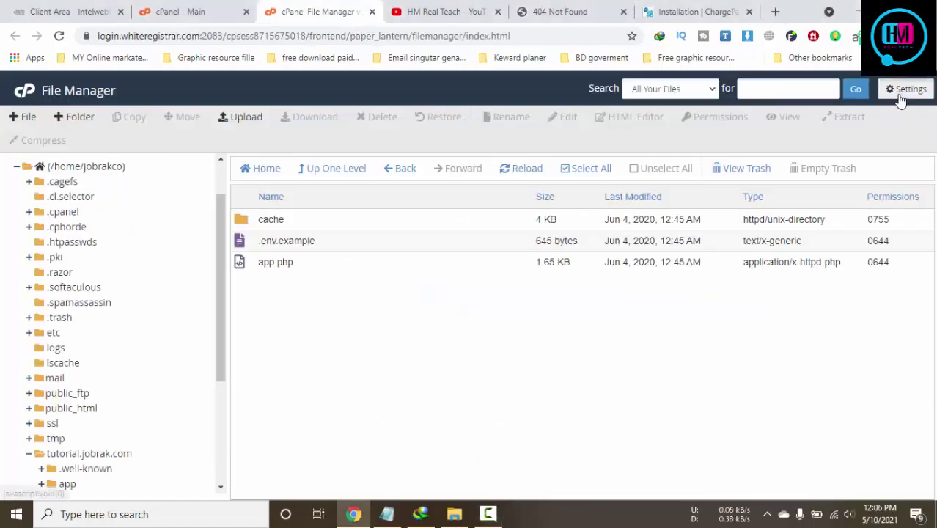
Turn off showing hidden files in File Manager preferences
left_click(905, 89)
left_click(336, 340)
left_click(590, 388)
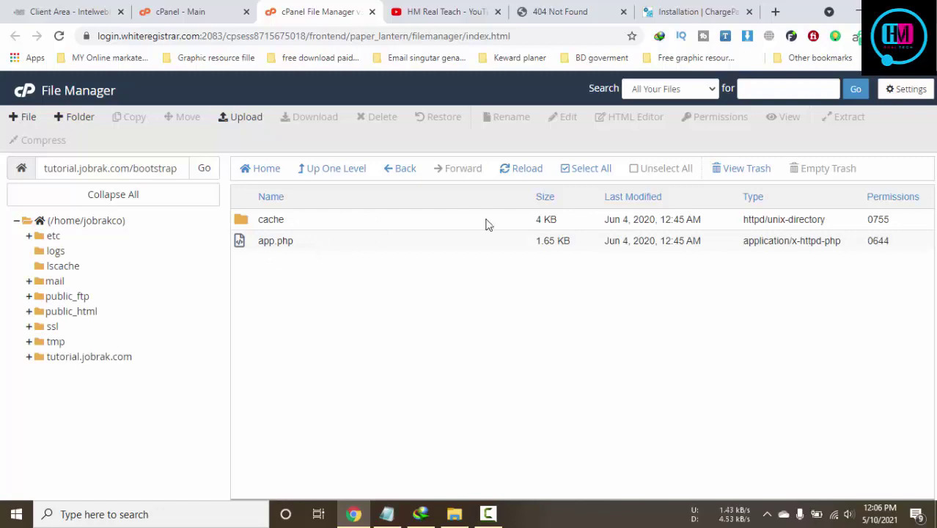
Go back to tutorial.jobrak.com and reopen the bootstrap folder
left_click(358, 174)
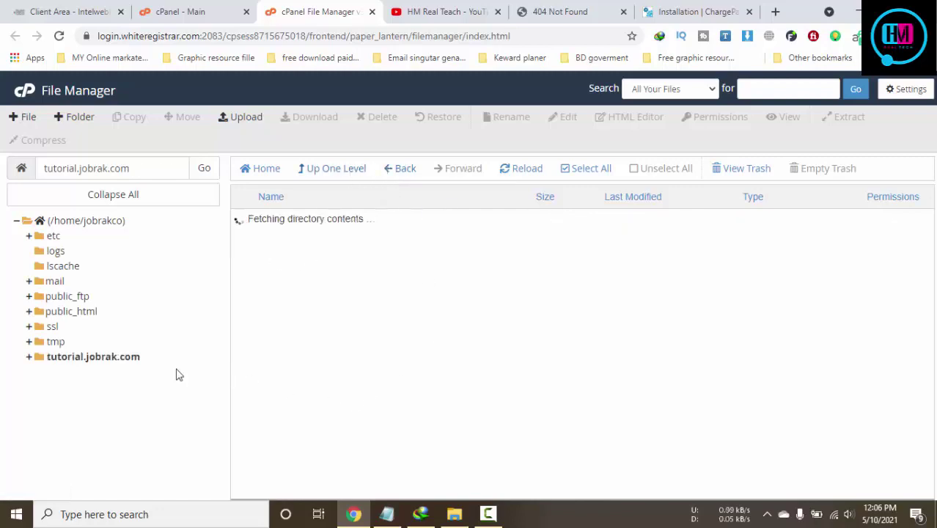
left_click(92, 360)
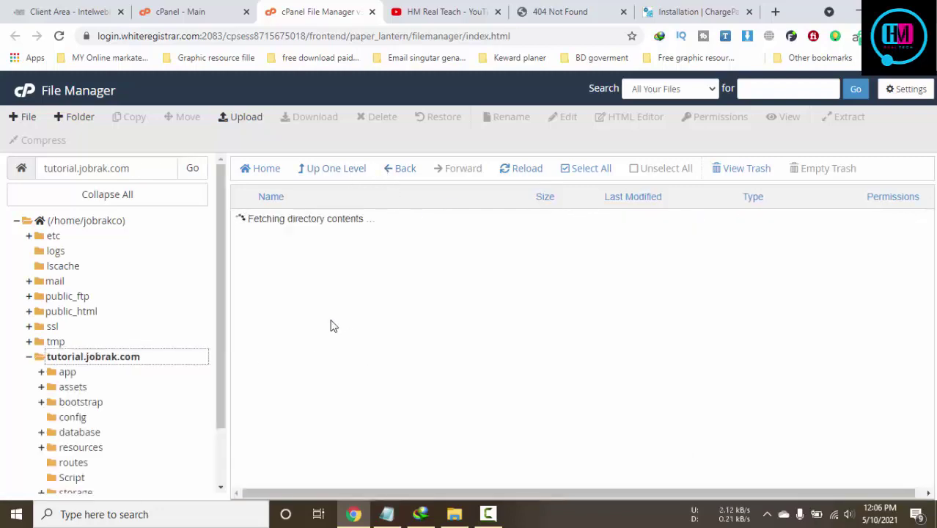
scroll(349, 250, "down", 1)
scroll(321, 475, "up", 1)
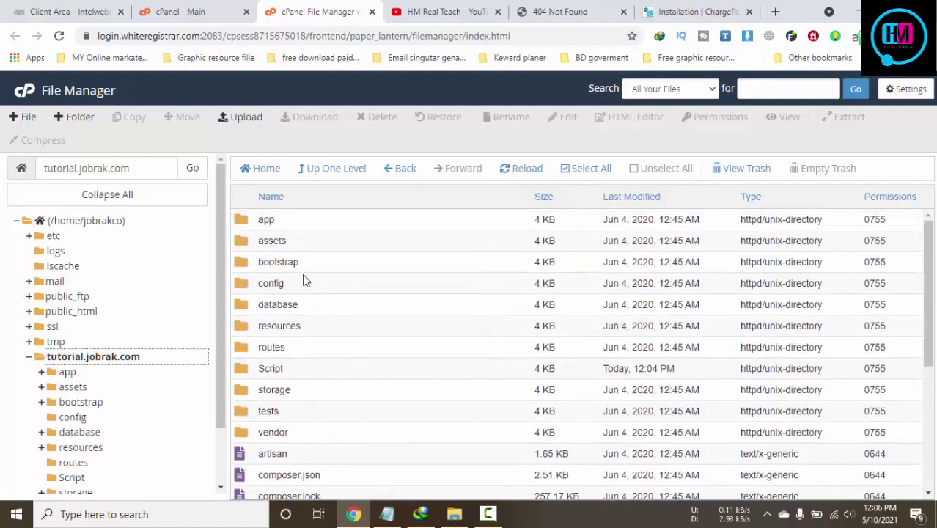
double_click(239, 263)
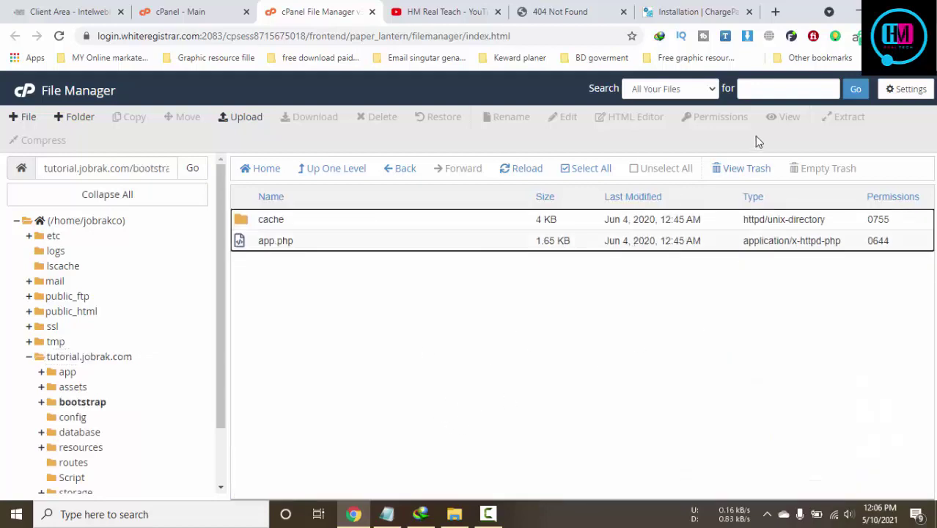
left_click(910, 90)
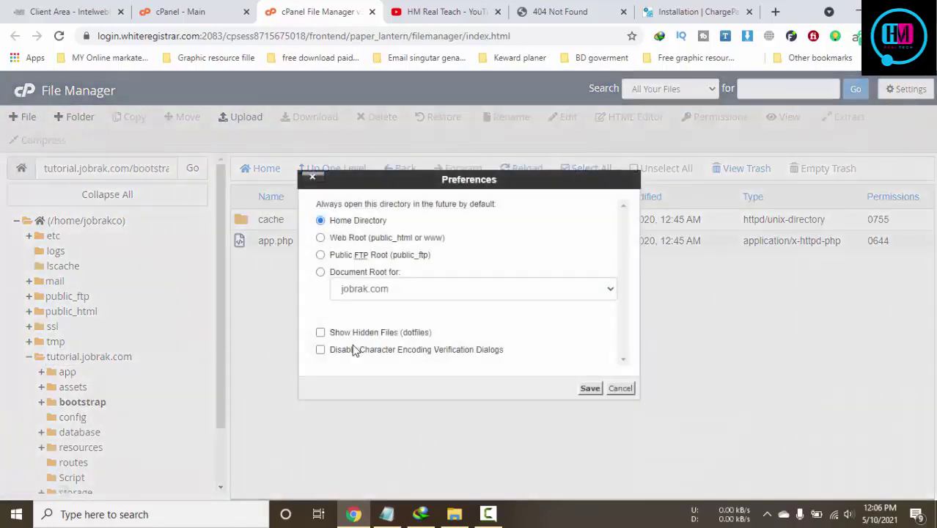
Show hidden dotfiles so .env.example appears in bootstrap, and select it
left_click(320, 332)
left_click(589, 389)
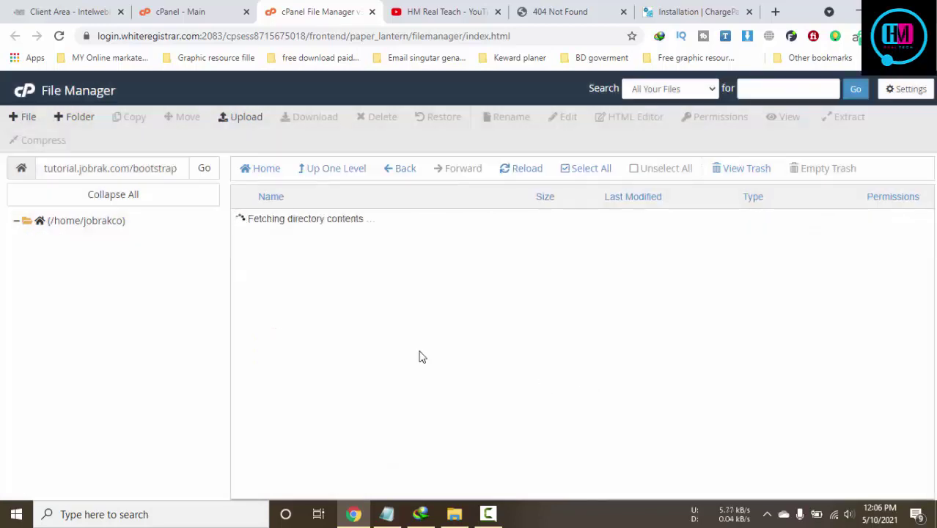
left_click(328, 242)
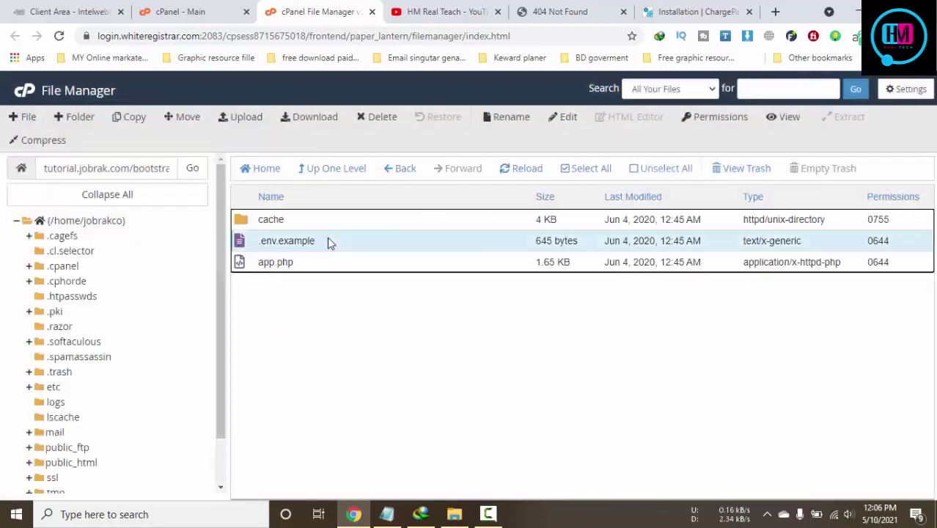
Rename .env.example to .env
right_click(328, 243)
left_click(365, 351)
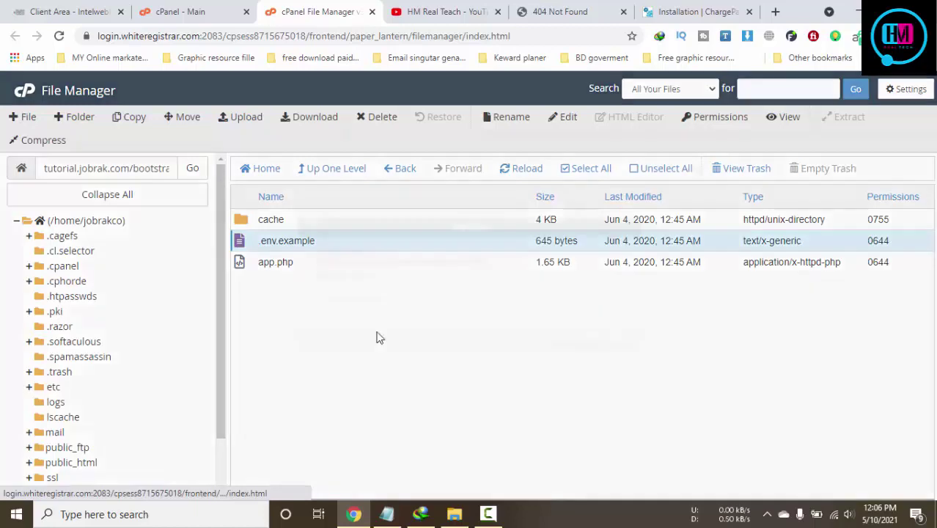
left_click_drag(342, 298, 460, 304)
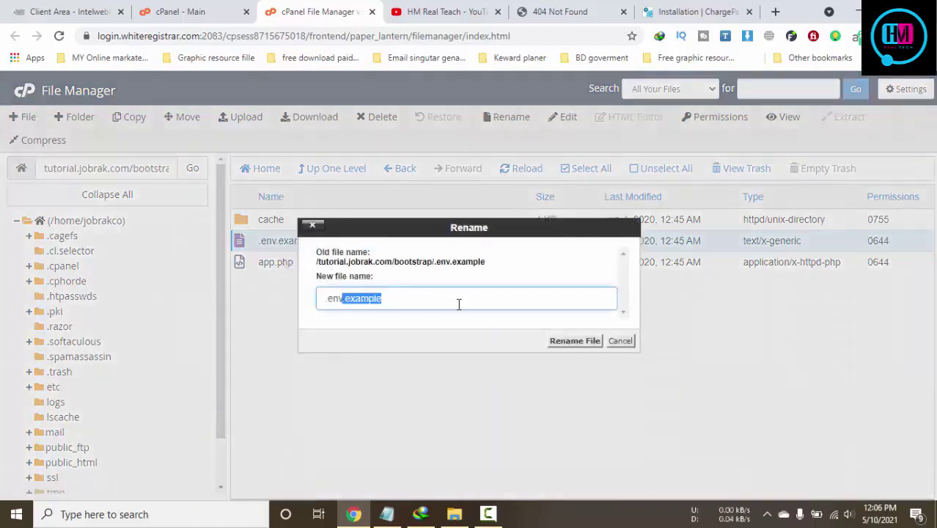
key("BackSpace")
left_click(565, 341)
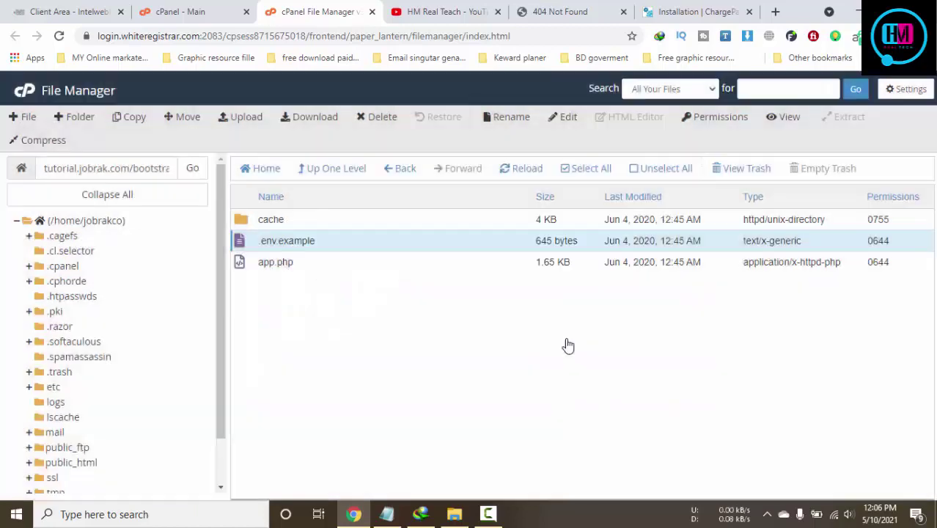
left_click(688, 7)
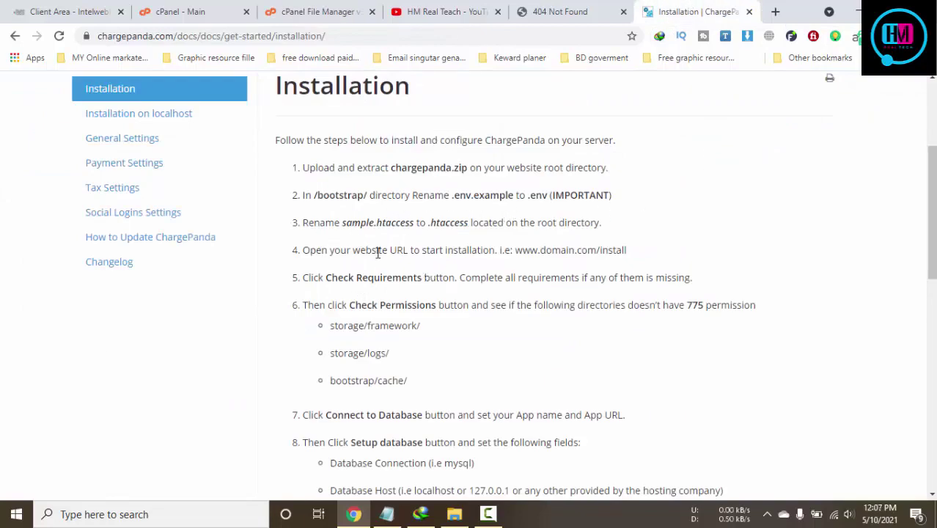
Close the YouTube tab and select 'htaccess (rename to .htaccess)' in the site root
left_click(525, 10)
left_click(487, 15)
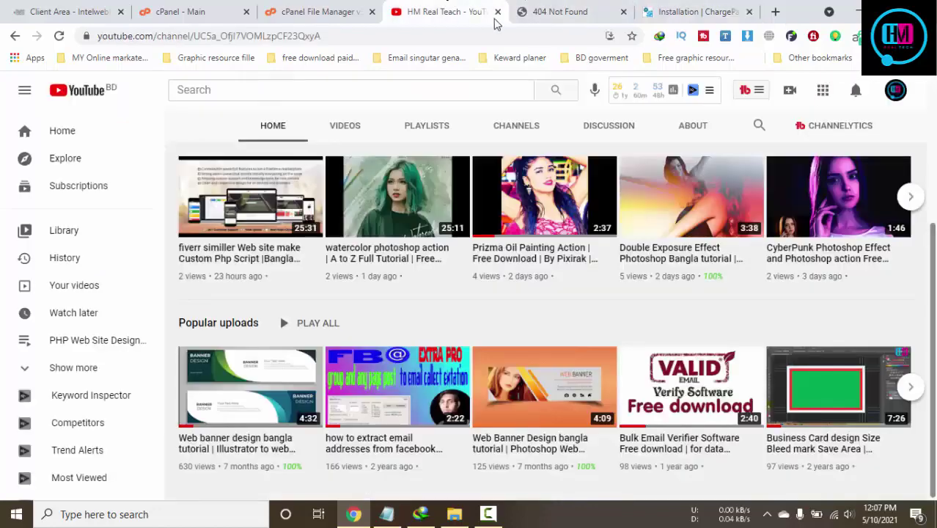
left_click(336, 9)
left_click(498, 11)
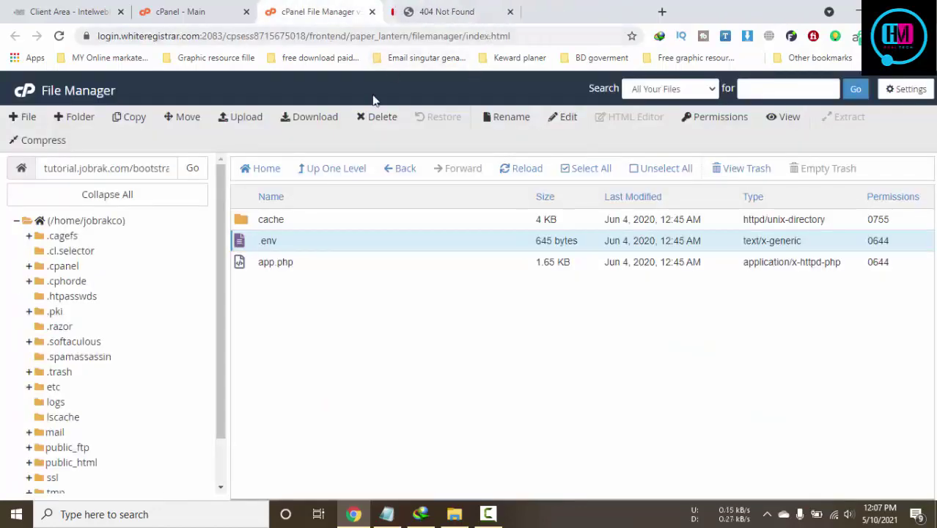
left_click(329, 168)
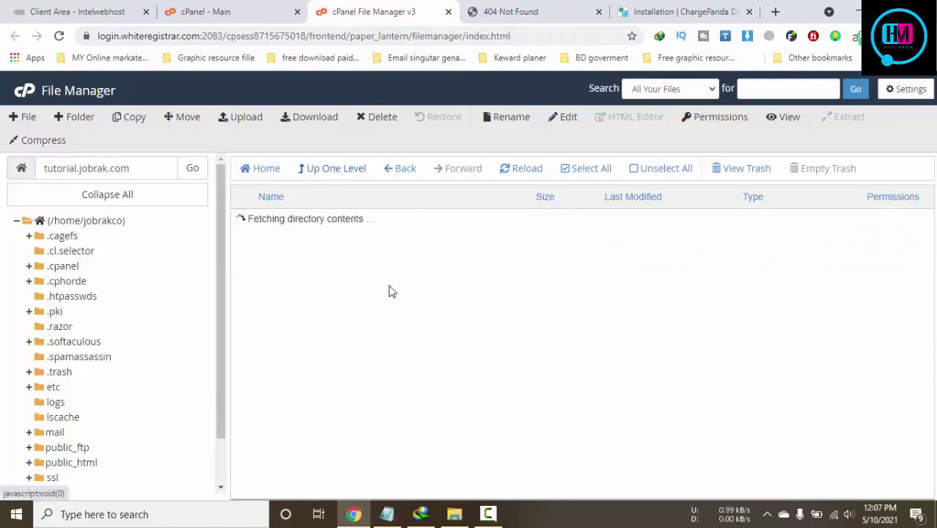
scroll(391, 323, "down", 4)
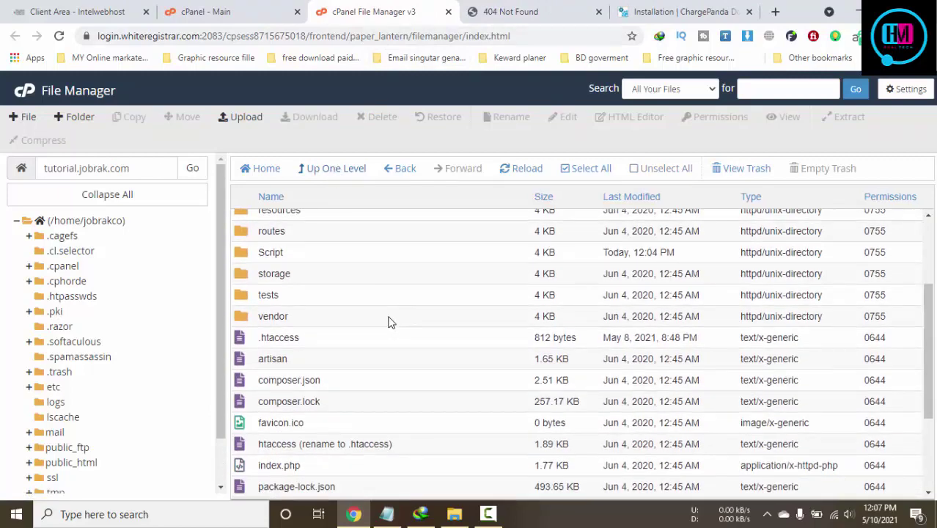
scroll(391, 323, "down", 1)
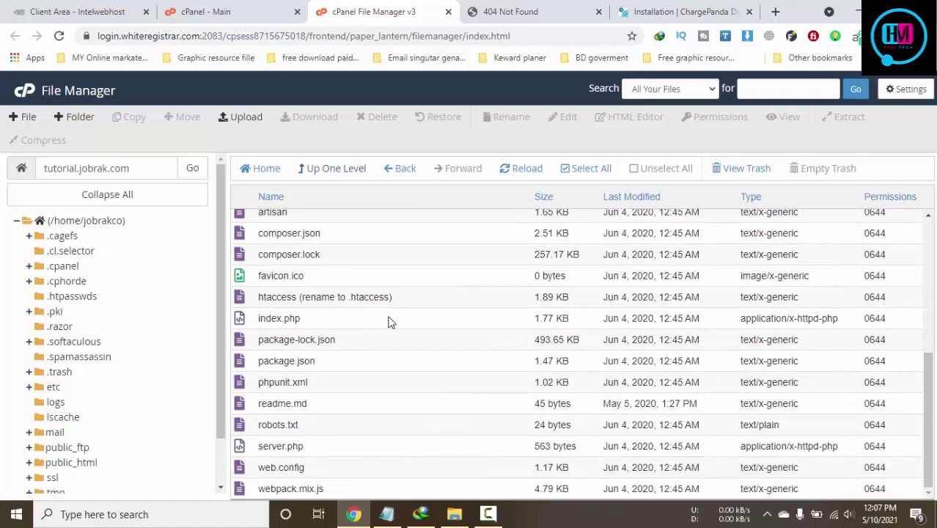
left_click(401, 297)
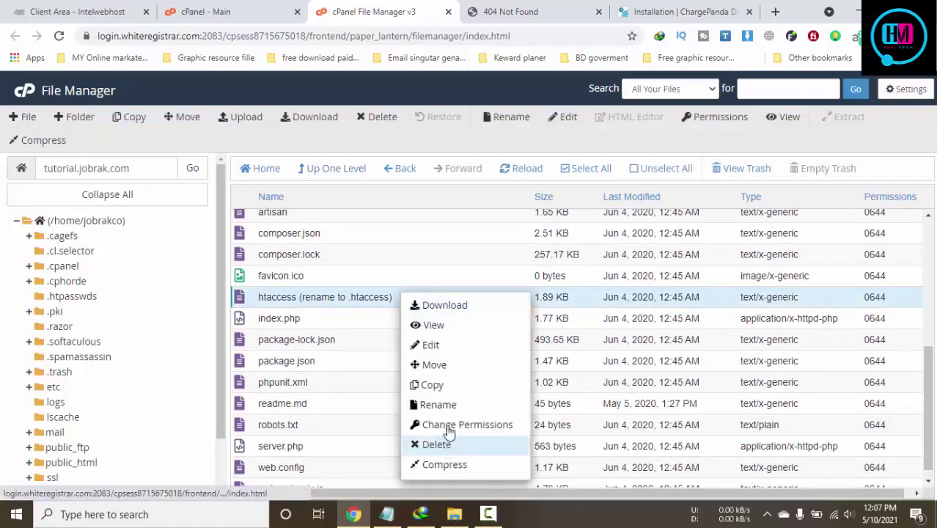
left_click(446, 405)
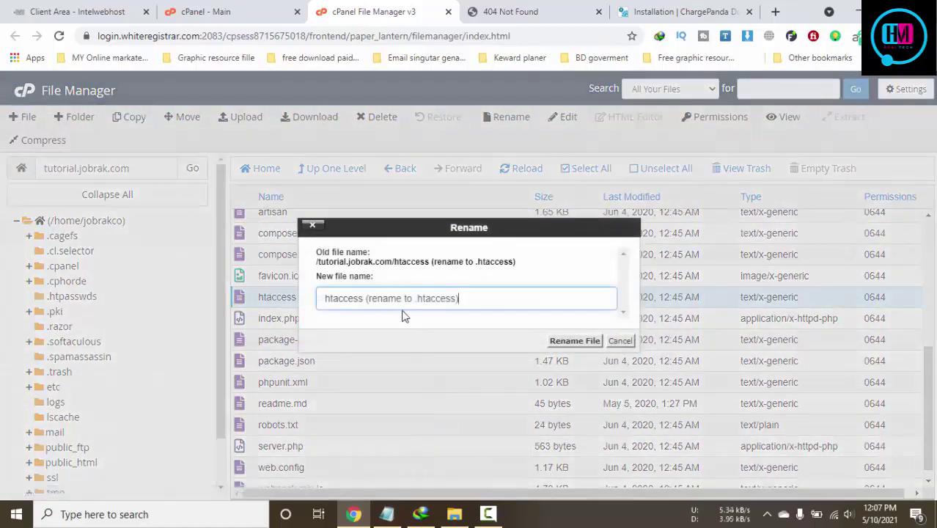
left_click_drag(415, 296, 272, 302)
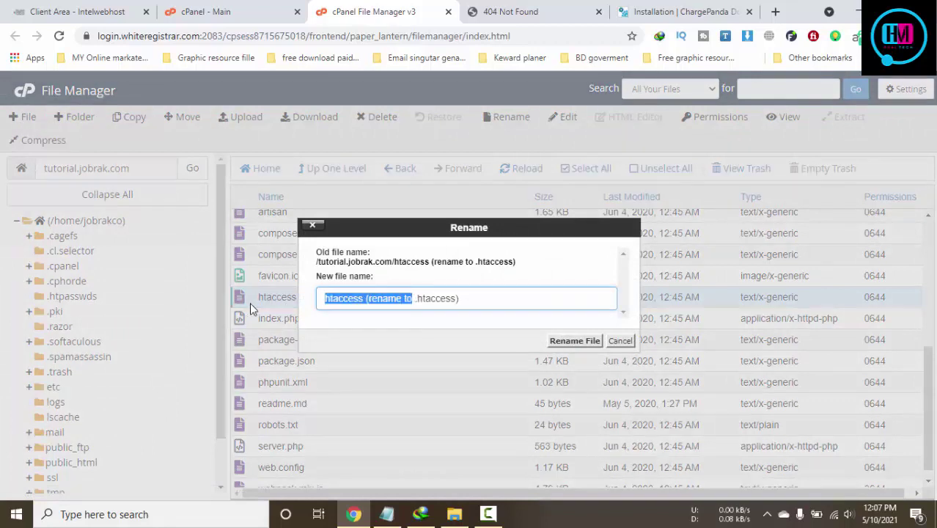
left_click(373, 300)
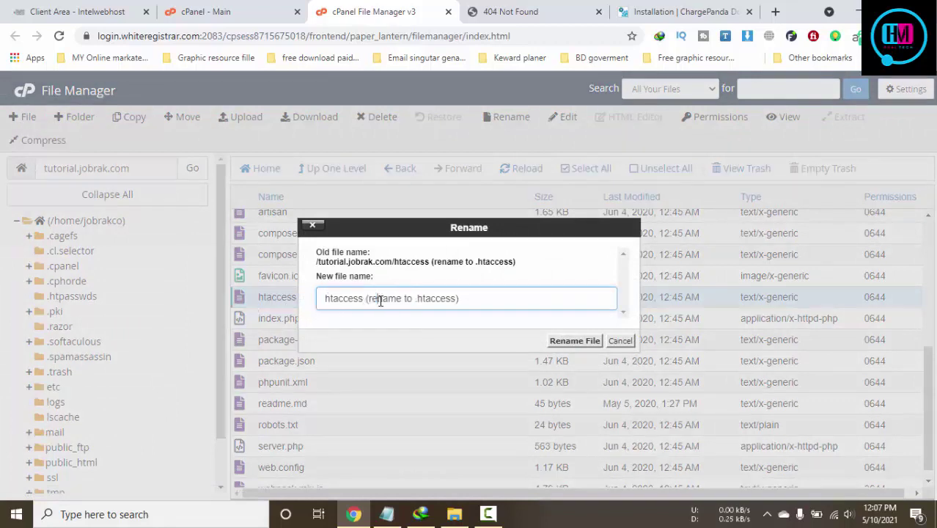
left_click(325, 300)
type(".")
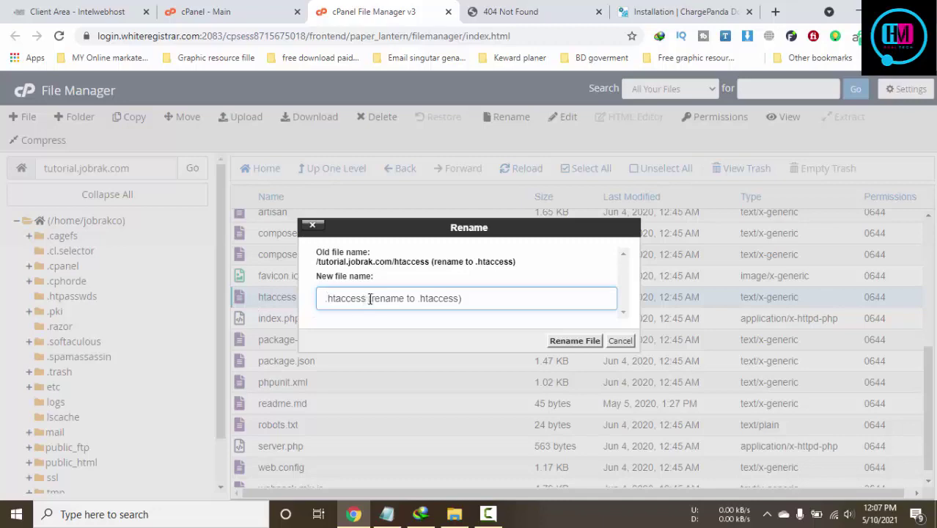
left_click_drag(370, 298, 569, 300)
key("BackSpace")
left_click(569, 340)
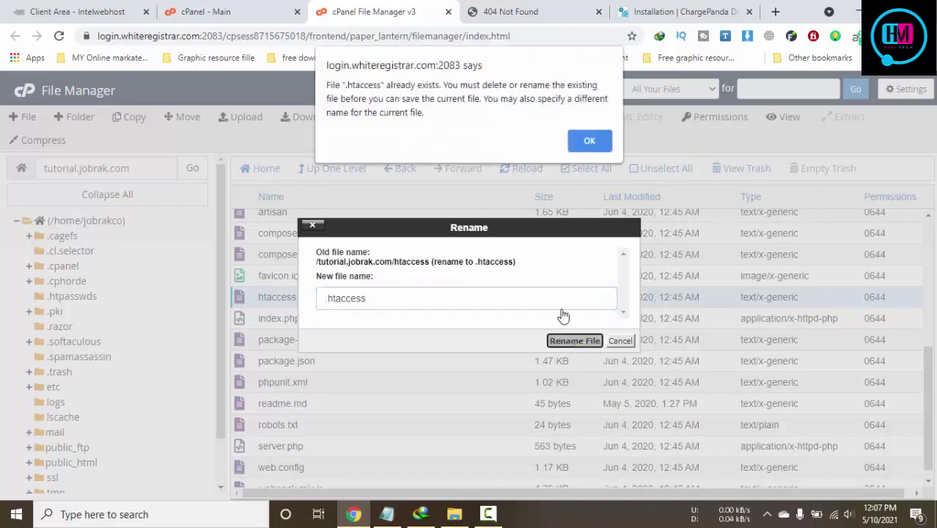
left_click(590, 143)
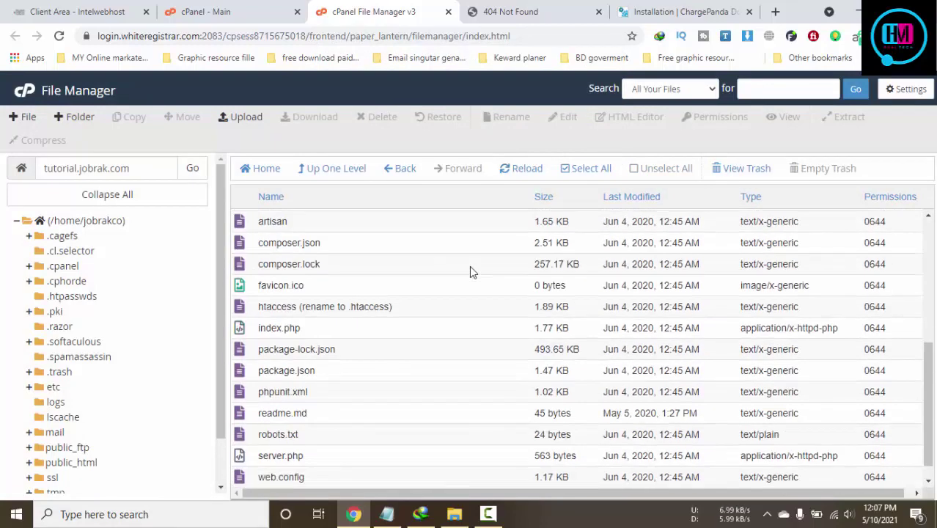
left_click(640, 9)
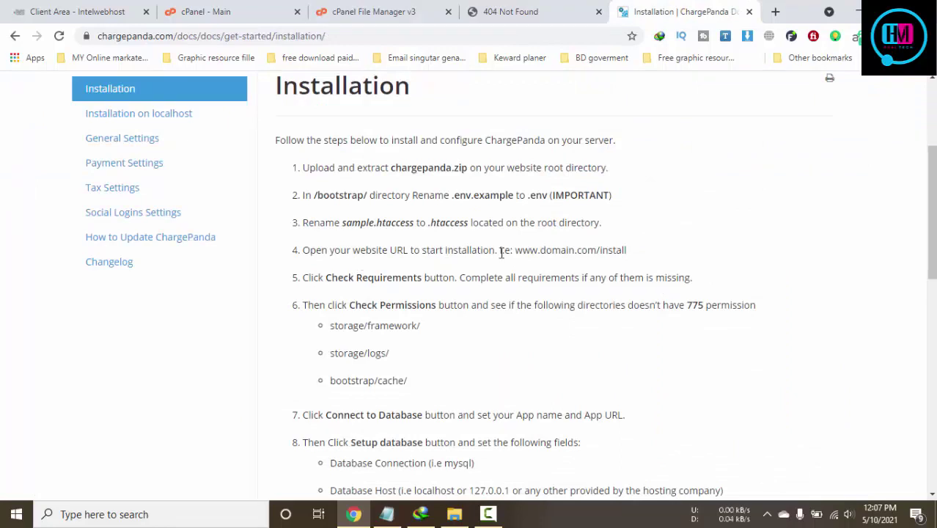
left_click(533, 8)
key("F5")
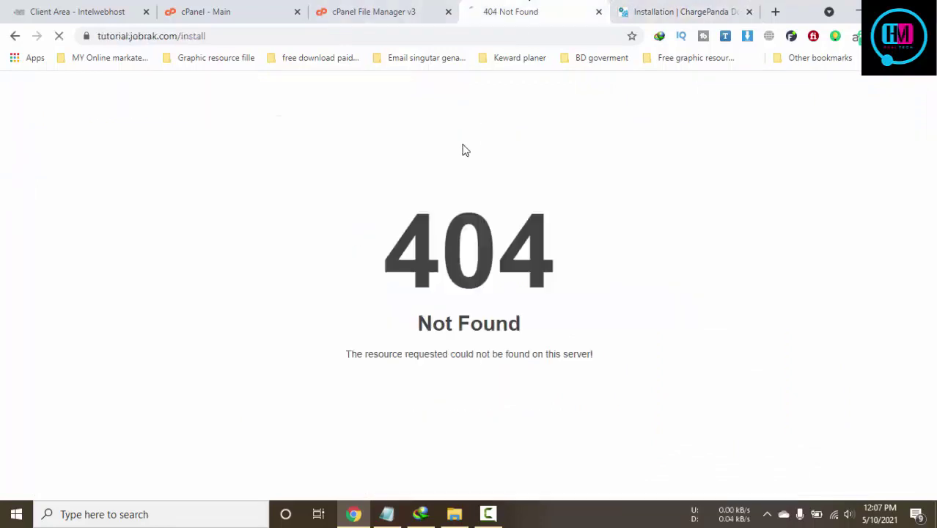
left_click(620, 11)
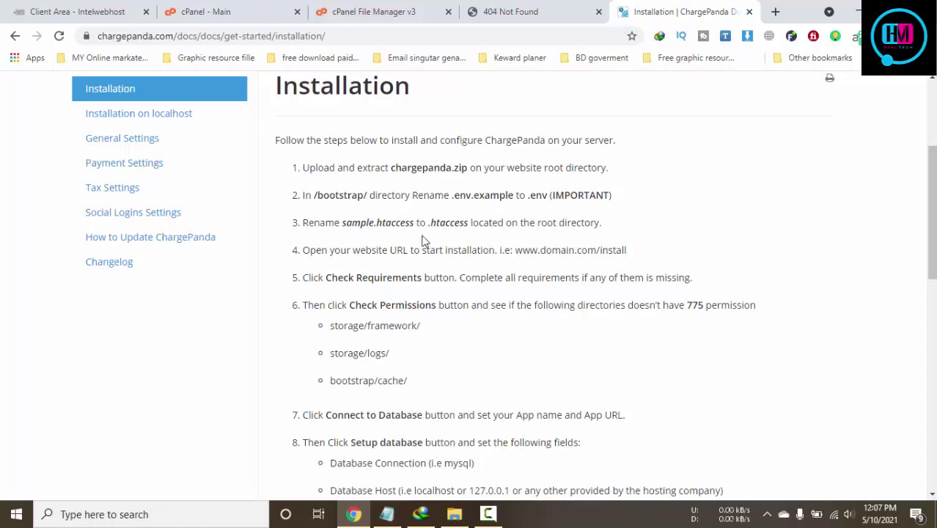
left_click(389, 11)
left_click(550, 11)
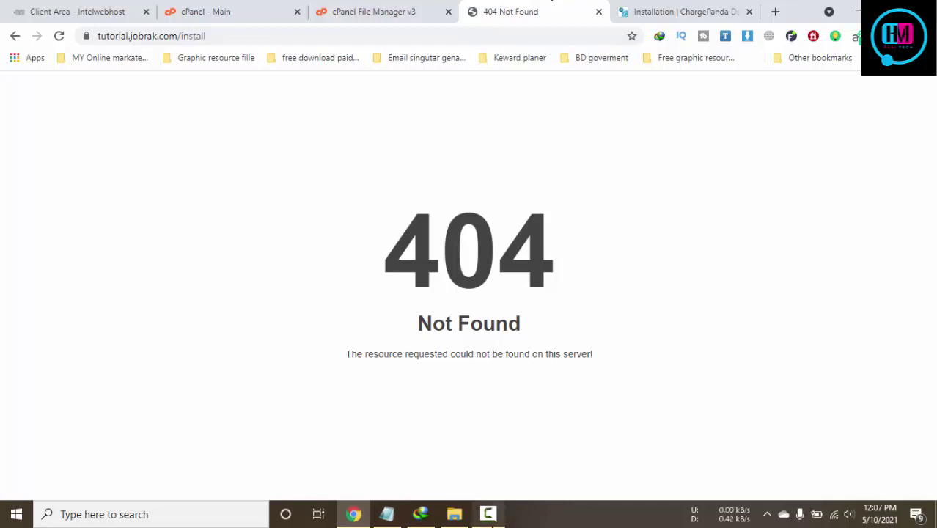
left_click(489, 514)
left_click(867, 452)
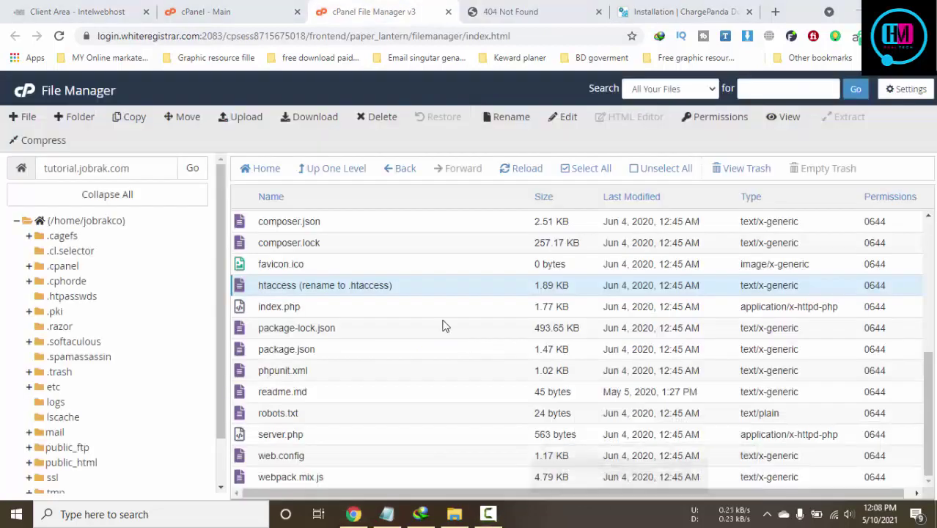
Edit the 'htaccess (rename to .htaccess)' name in place, deleting the text before .htaccess
double_click(330, 288)
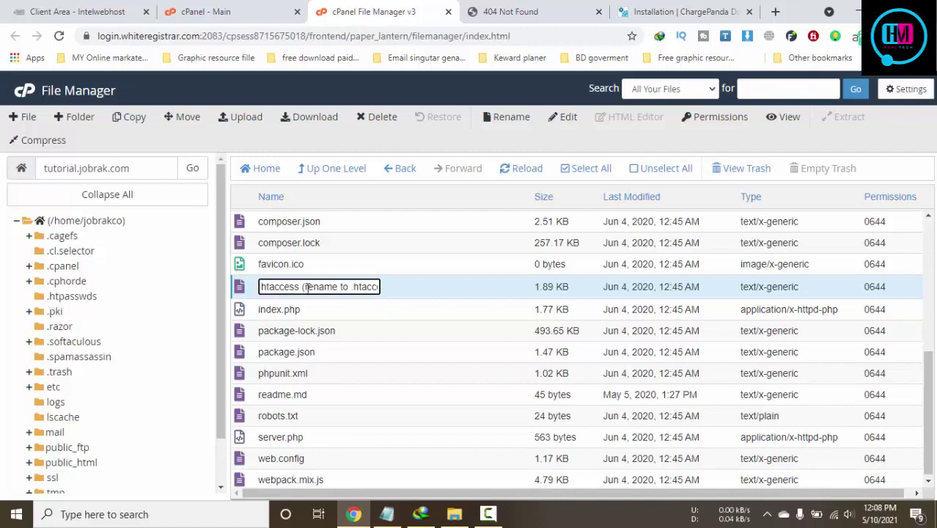
left_click_drag(306, 288, 376, 288)
key("Return")
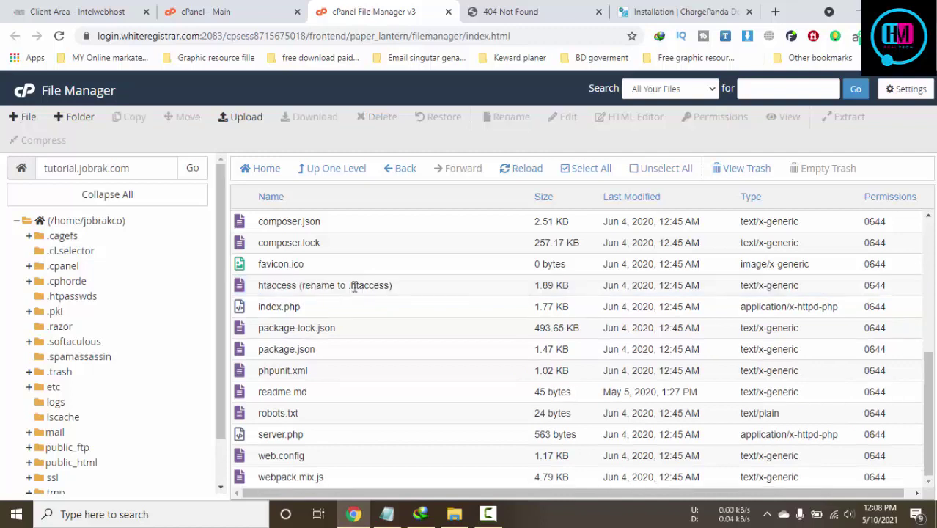
double_click(356, 287)
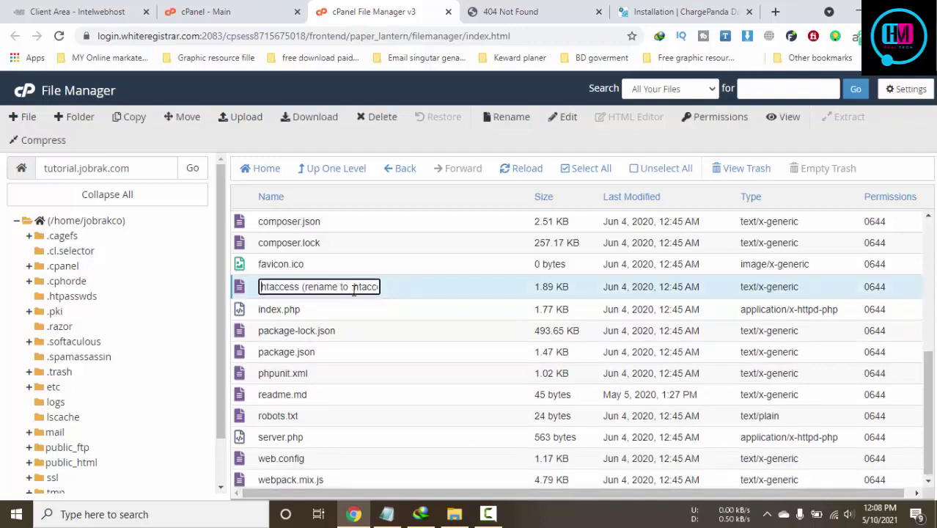
left_click_drag(350, 287, 242, 290)
key("Return")
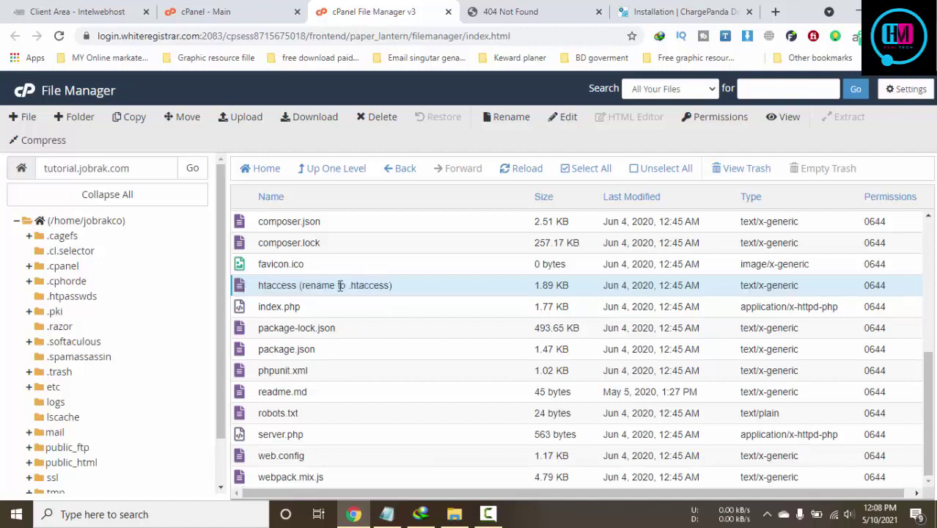
double_click(365, 287)
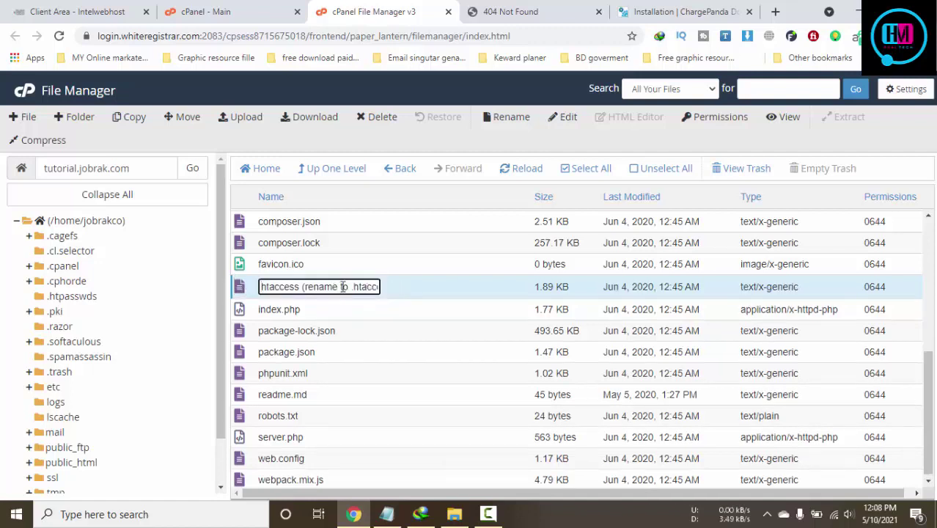
left_click_drag(350, 286, 260, 287)
key("BackSpace")
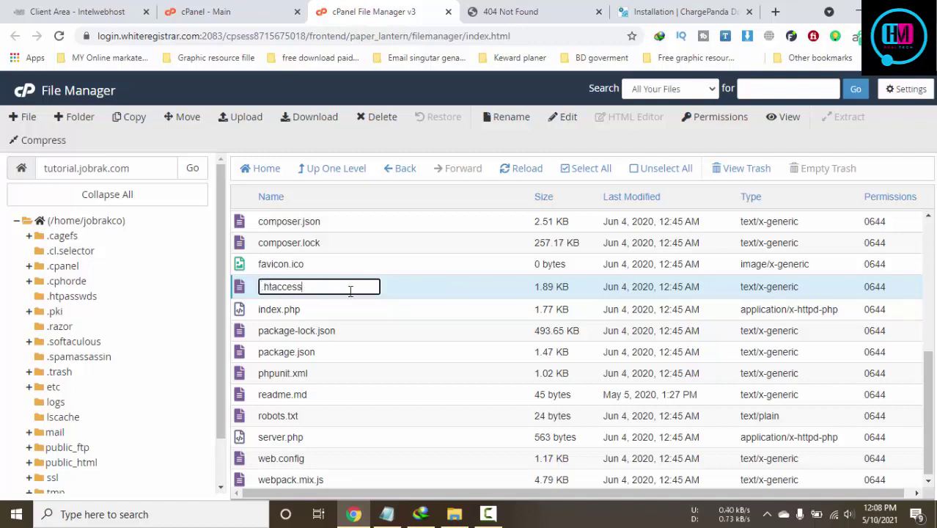
left_click(416, 309)
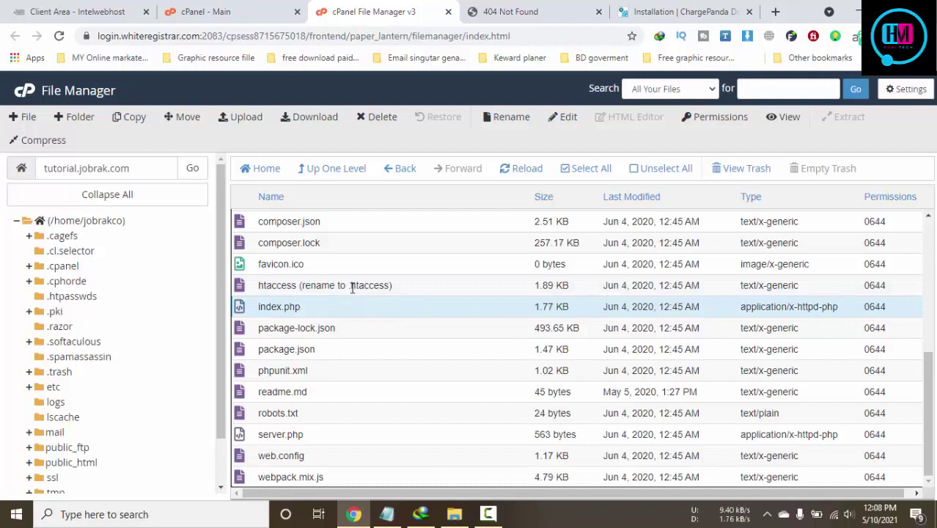
left_click(489, 515)
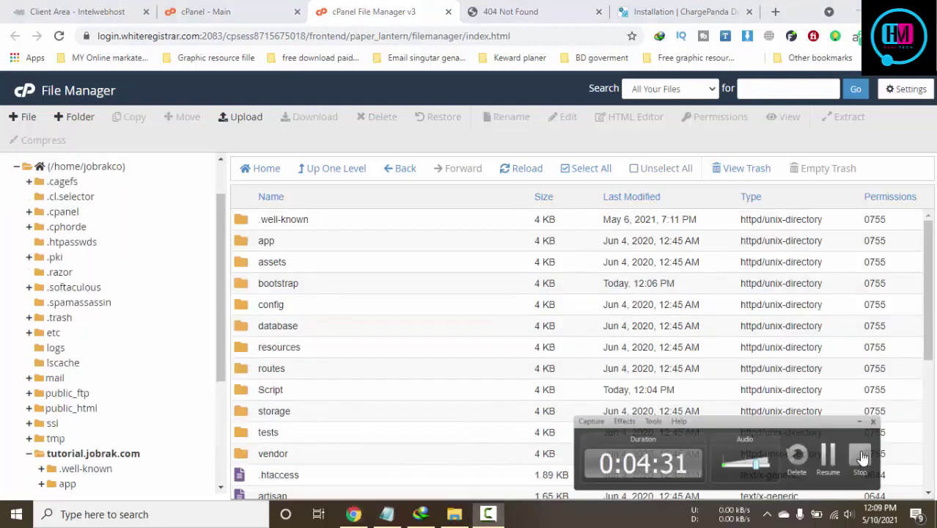
left_click(510, 11)
Reload the /install page and run the server requirements check
right_click(462, 159)
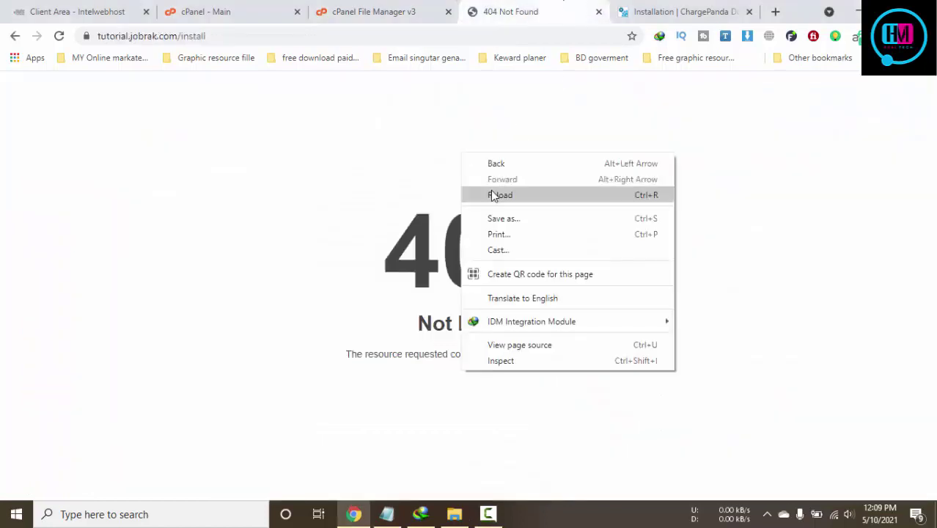
left_click(493, 195)
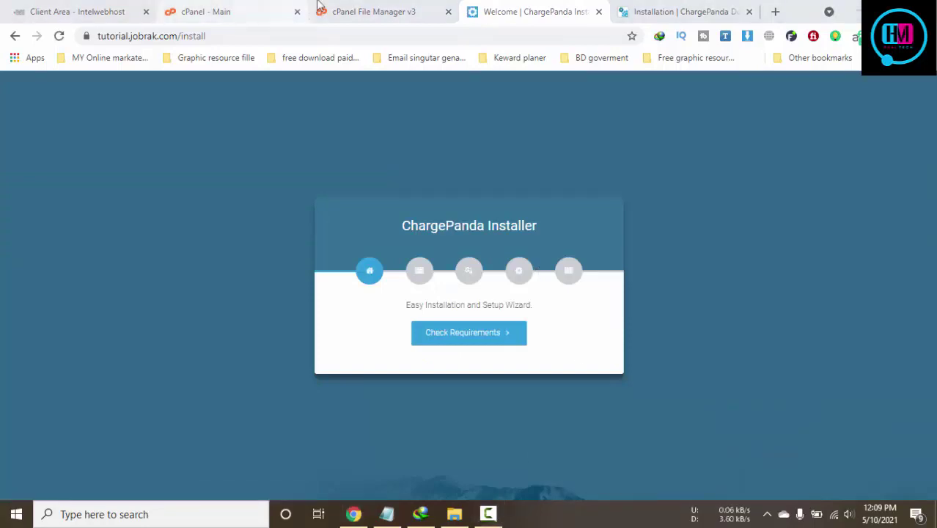
left_click(318, 6)
left_click(503, 9)
left_click(494, 341)
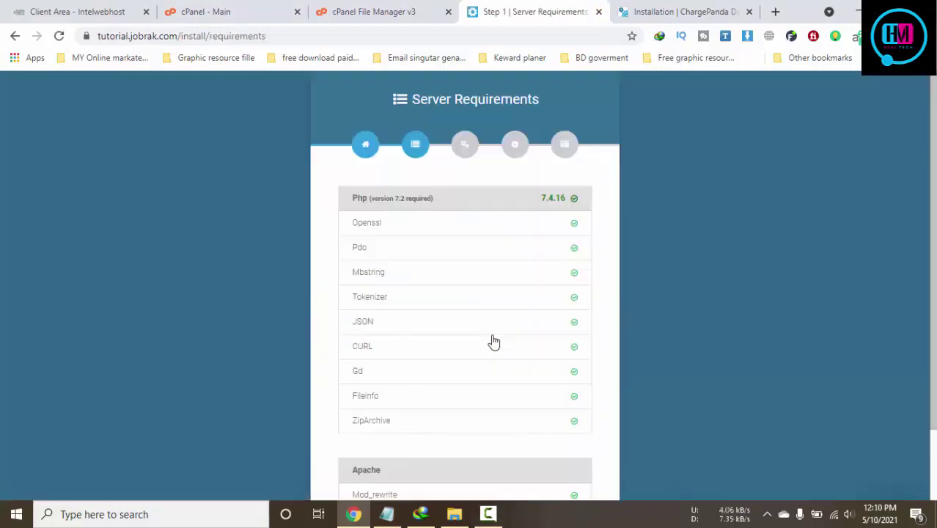
scroll(494, 341, "down", 2)
Run the permissions check, which flags storage/framework/, storage/logs/ and bootstrap/cache/
left_click(503, 463)
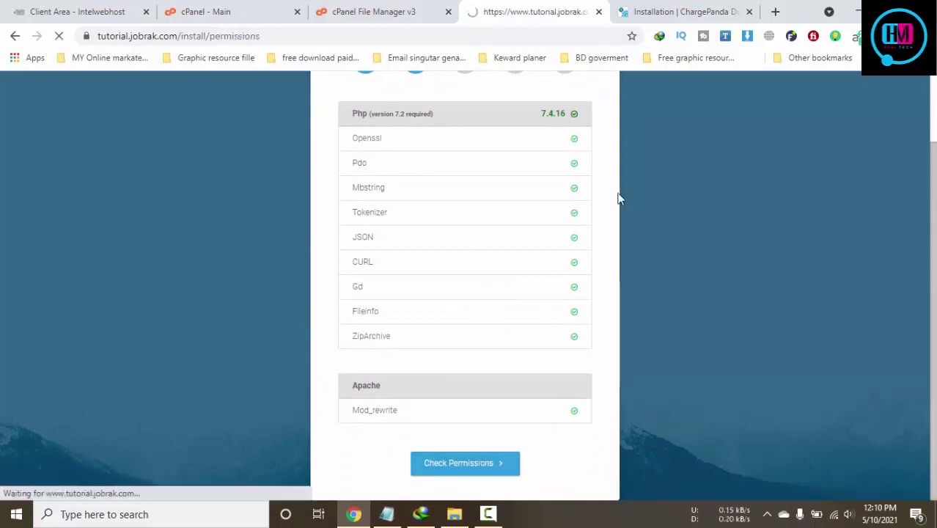
left_click_drag(476, 287, 355, 284)
left_click_drag(436, 302, 350, 314)
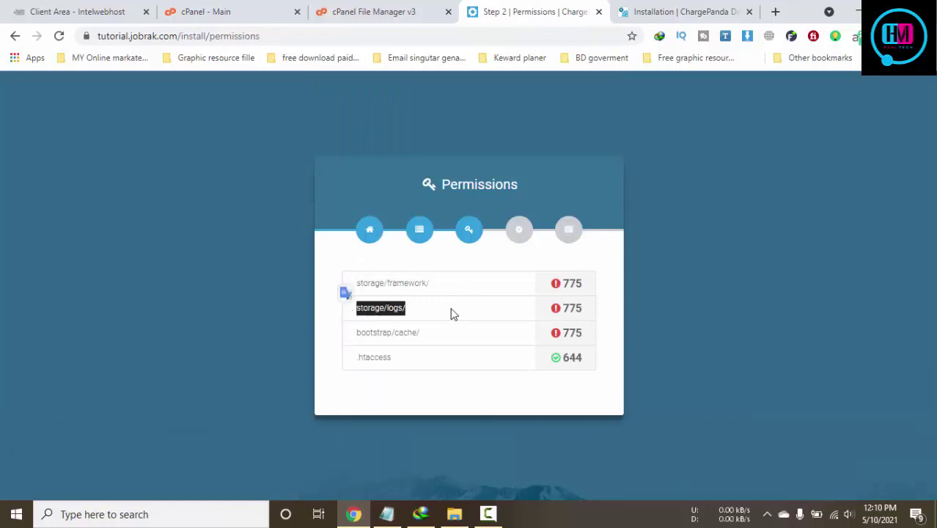
left_click(449, 322)
left_click_drag(448, 329, 346, 334)
left_click(474, 331)
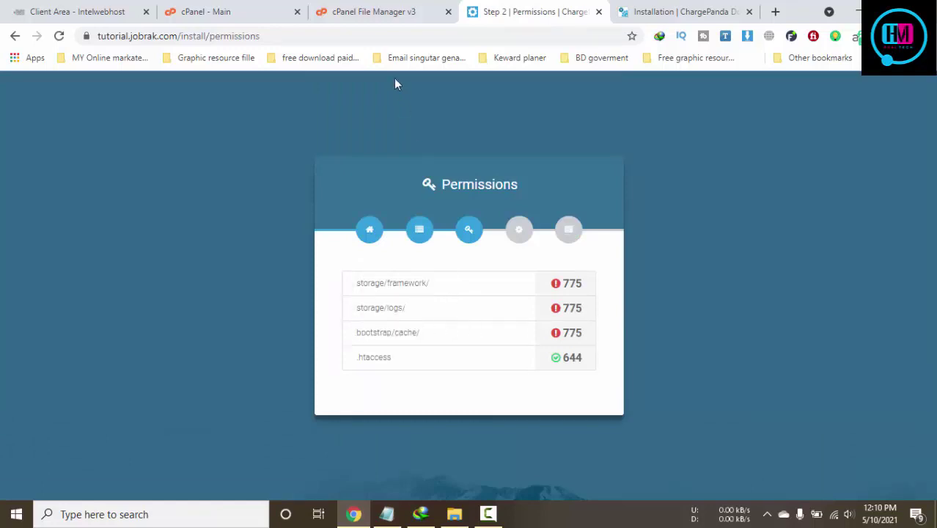
left_click(396, 17)
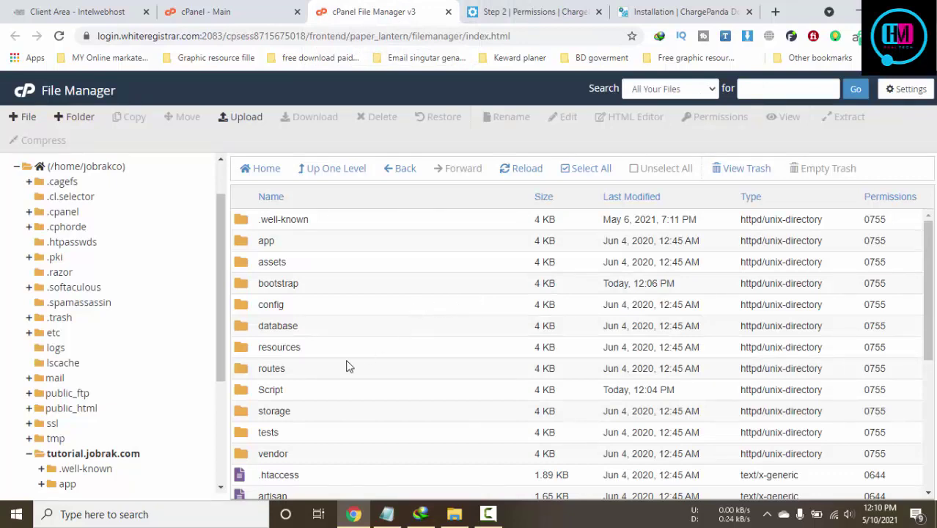
Open the storage folder, look inside framework, then return to storage and select framework
double_click(267, 411)
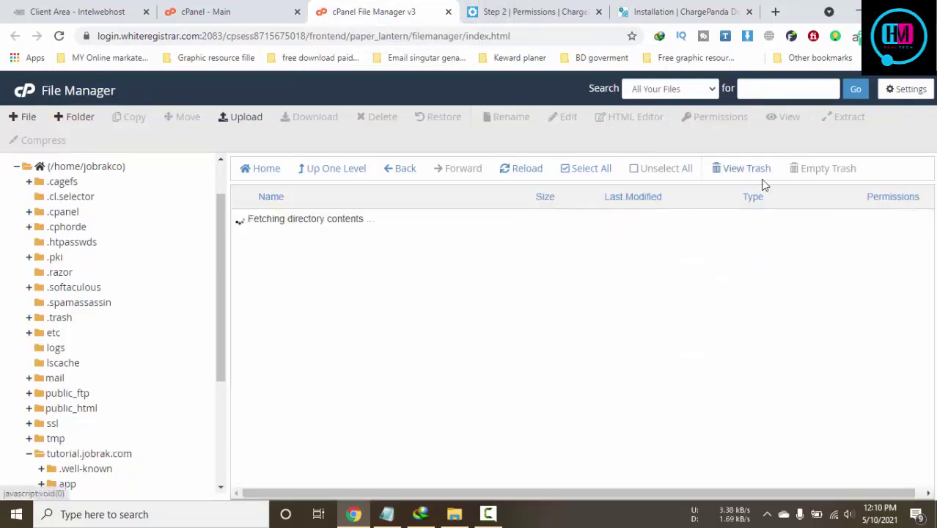
left_click(658, 11)
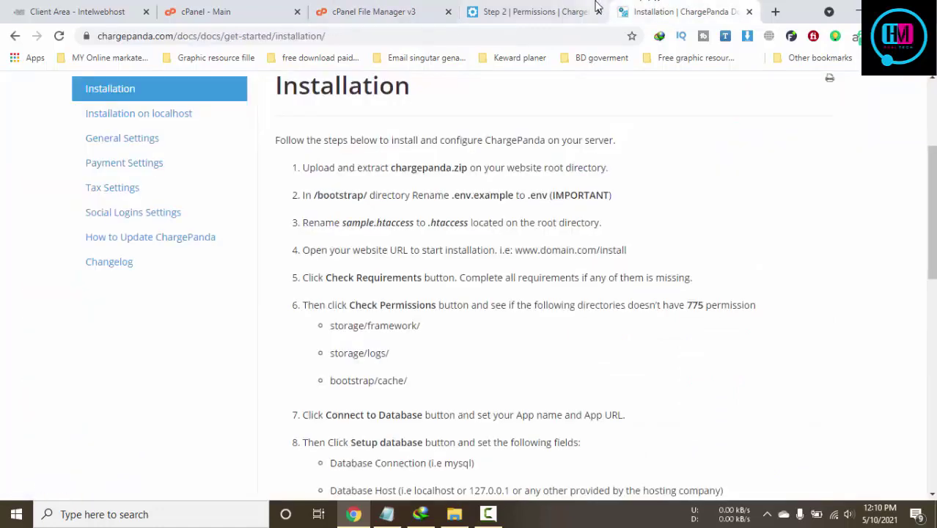
left_click(595, 10)
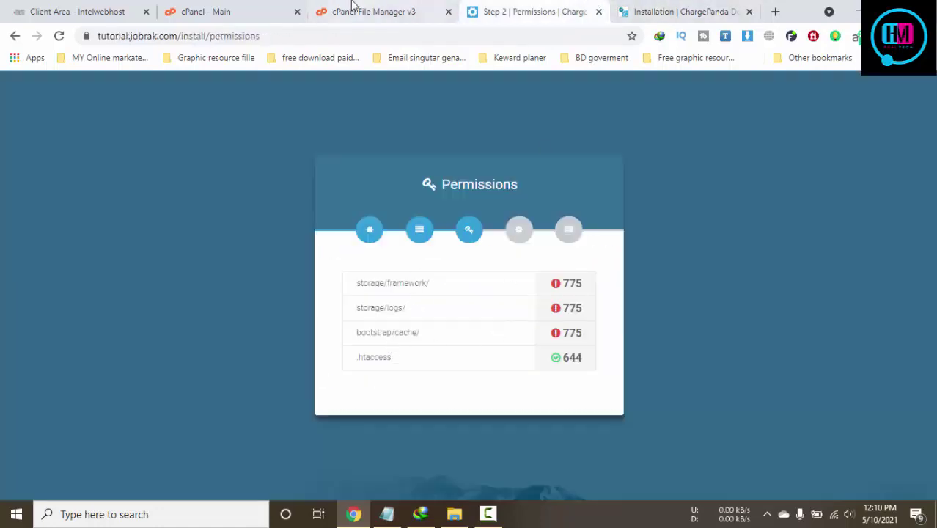
left_click(352, 10)
double_click(320, 248)
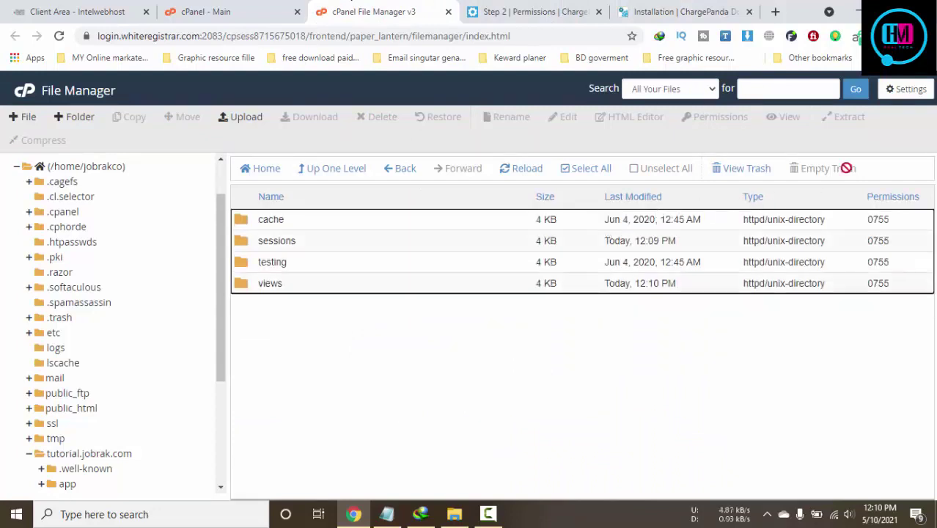
left_click(907, 94)
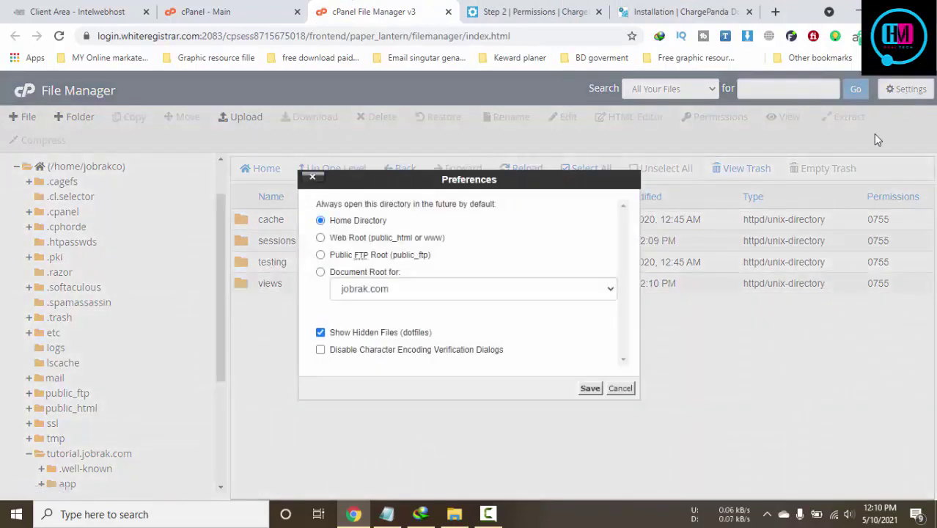
left_click(622, 389)
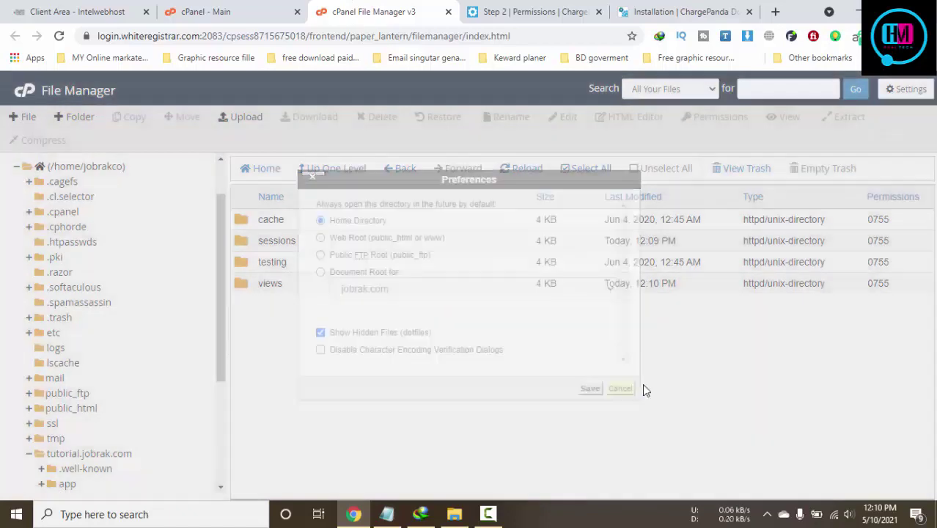
left_click(323, 168)
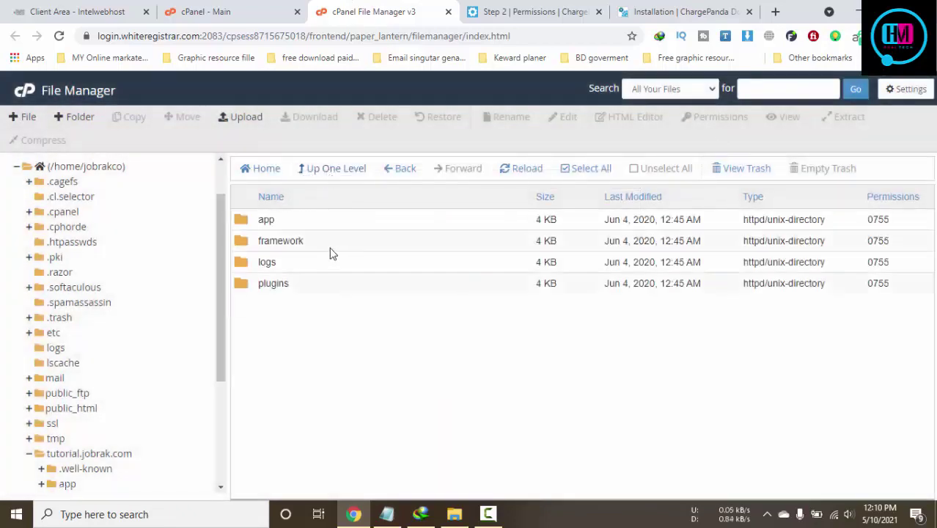
left_click(328, 241)
Give the storage framework folder 0777 permissions and re-run the installer's permissions check
left_click(719, 117)
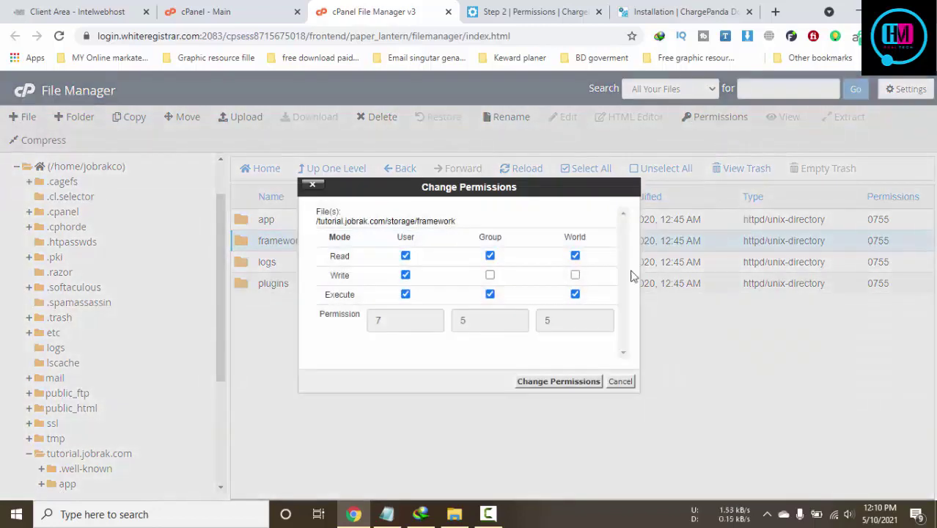
left_click(575, 275)
left_click(490, 275)
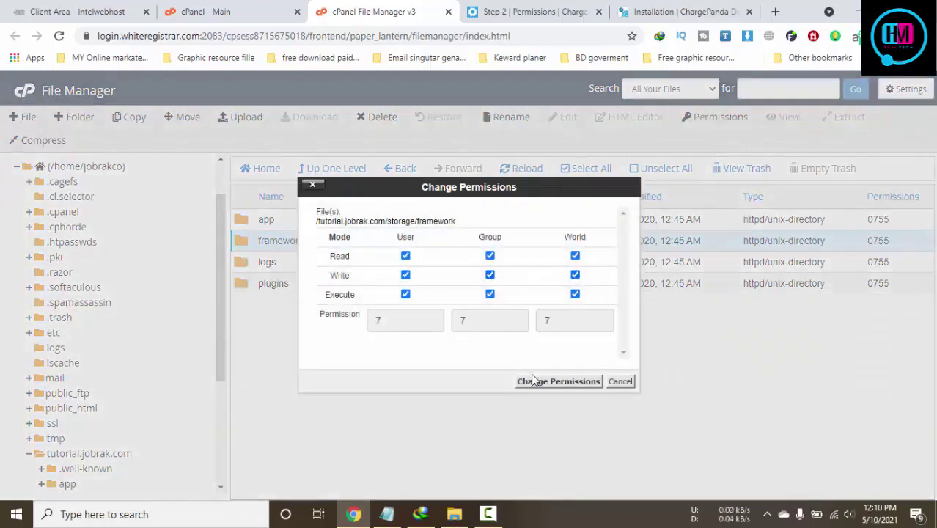
left_click(532, 381)
left_click(535, 12)
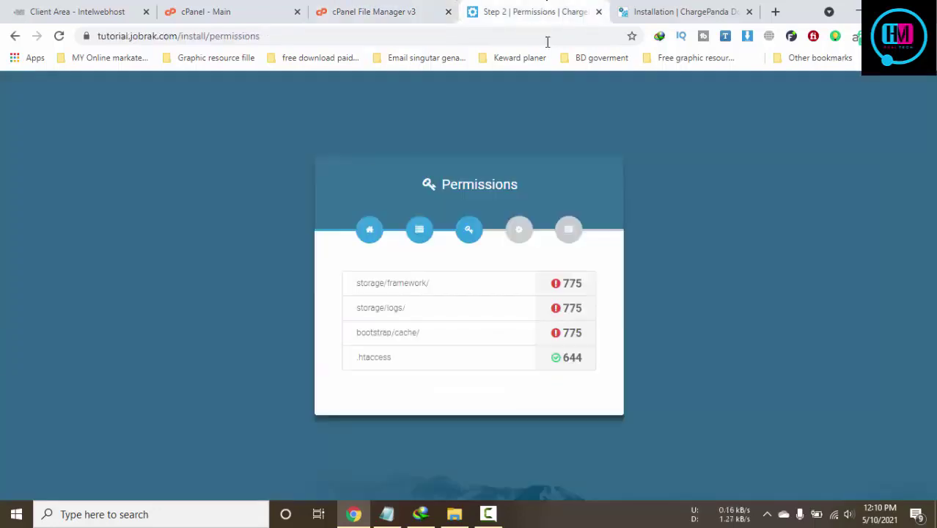
left_click(58, 36)
left_click(397, 9)
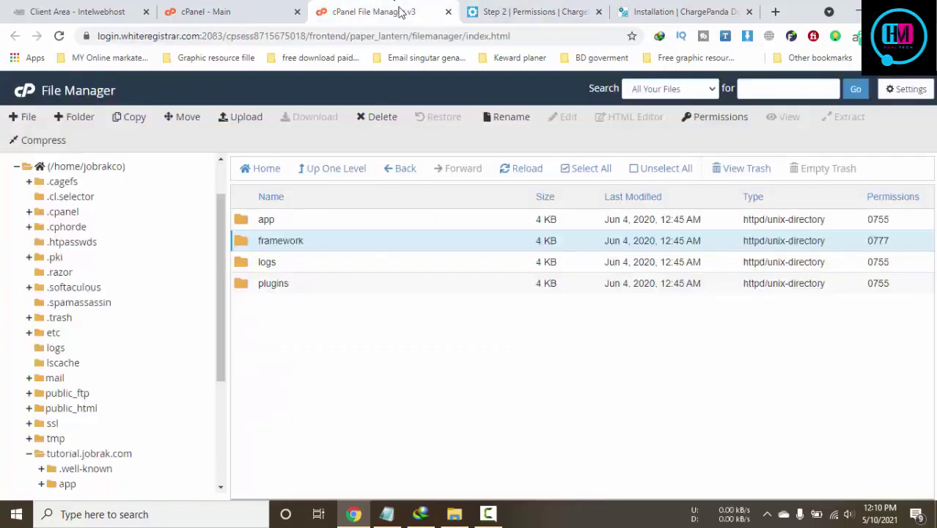
Give the storage logs folder 0777 permissions and re-check the installer
left_click(297, 267)
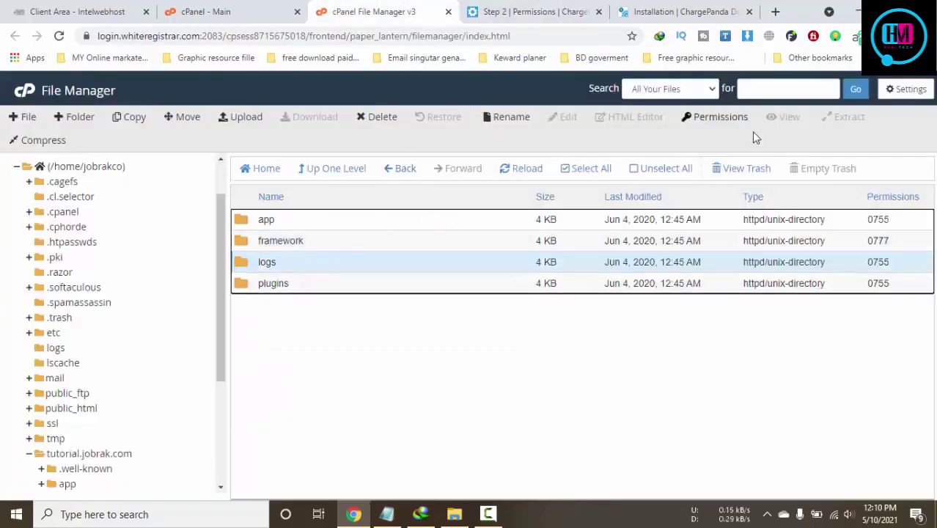
left_click(737, 121)
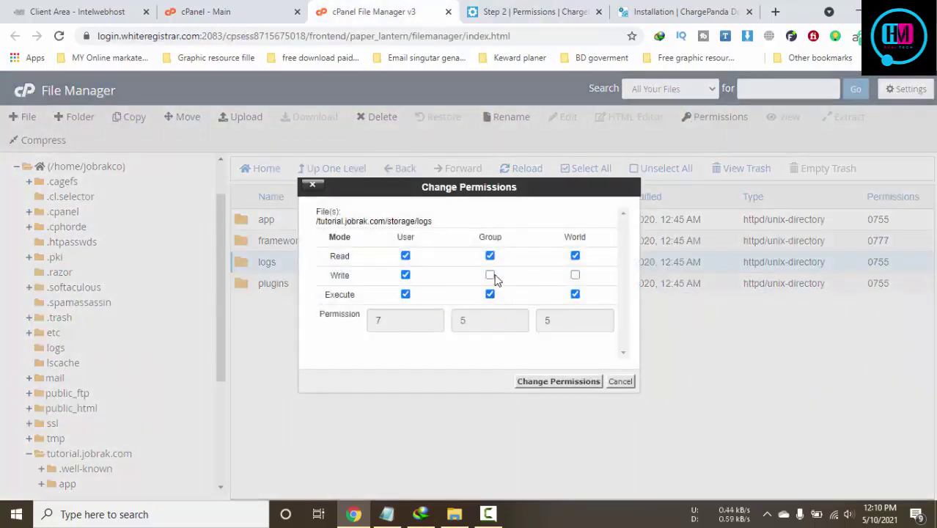
left_click(490, 276)
left_click(575, 276)
left_click(563, 382)
left_click(518, 9)
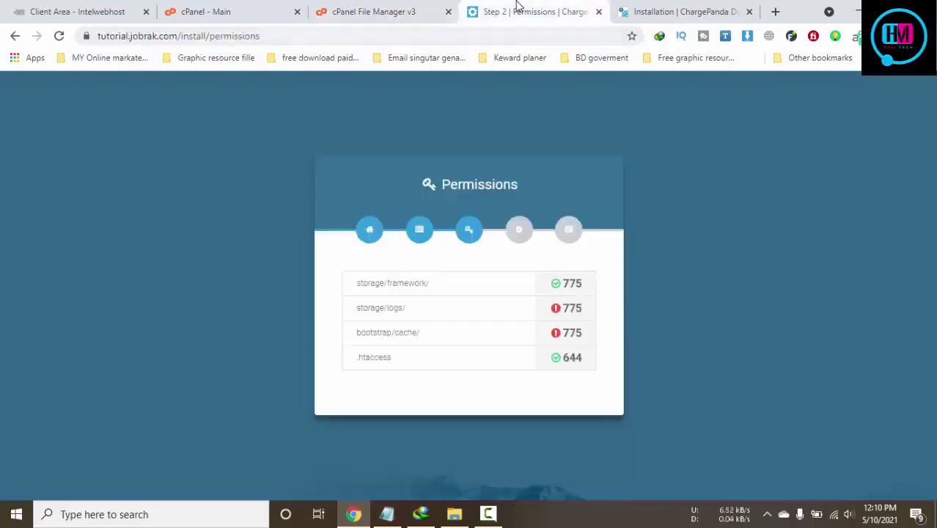
left_click(59, 36)
left_click(420, 6)
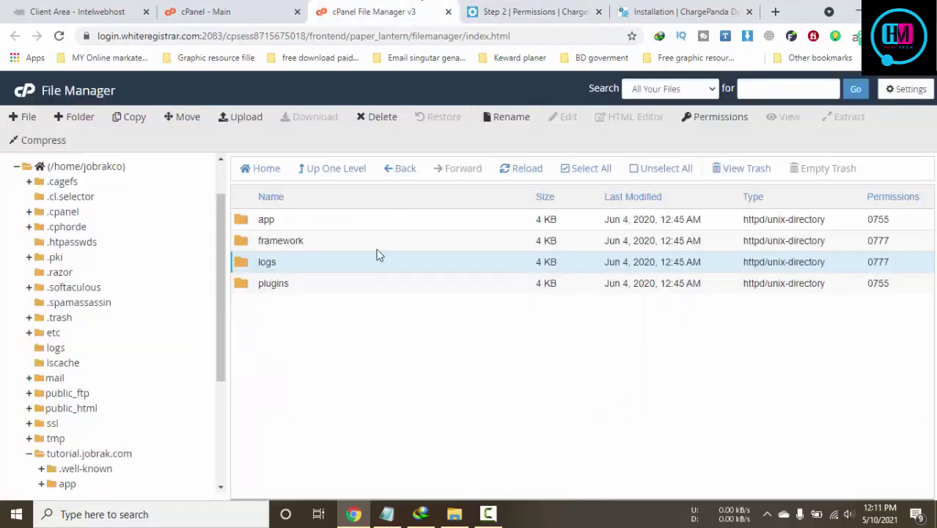
Give bootstrap/cache world-write (777) permissions in File Manager and re-run the installer permission check
left_click(330, 170)
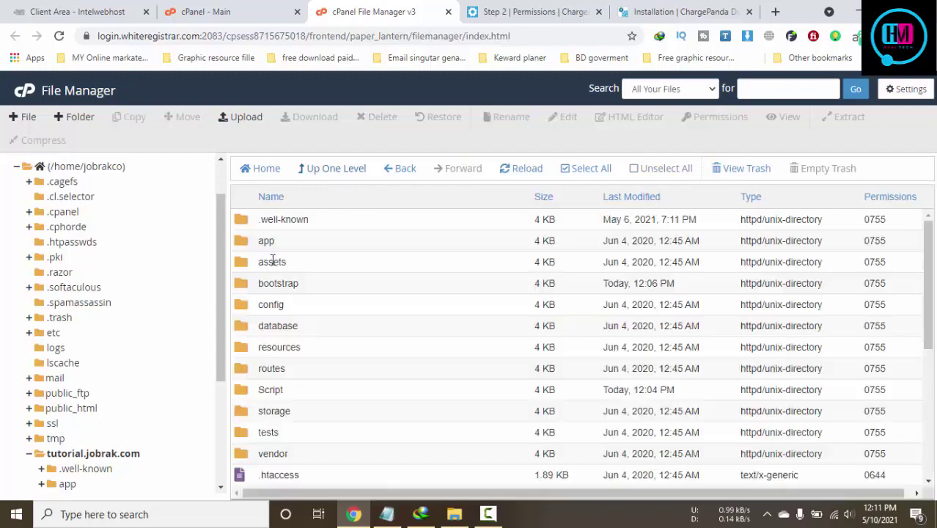
double_click(249, 288)
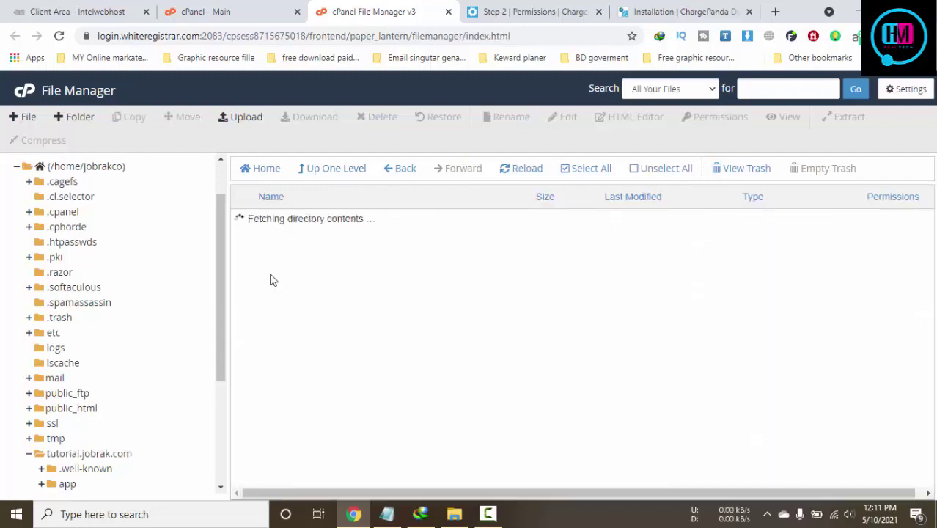
left_click(342, 223)
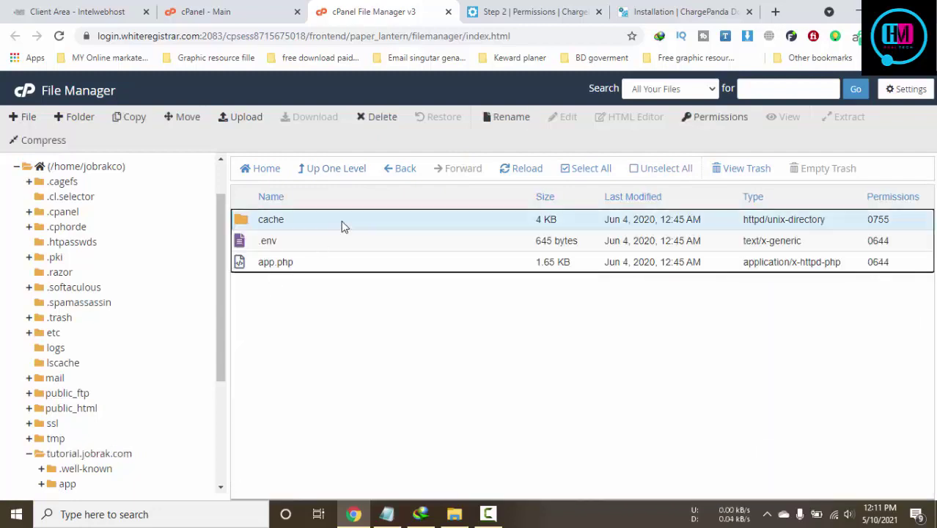
right_click(341, 221)
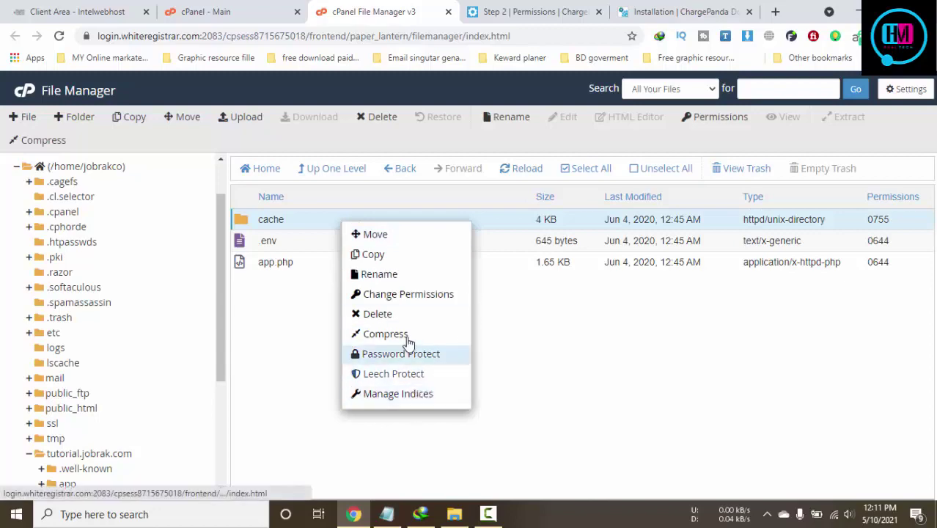
left_click(721, 118)
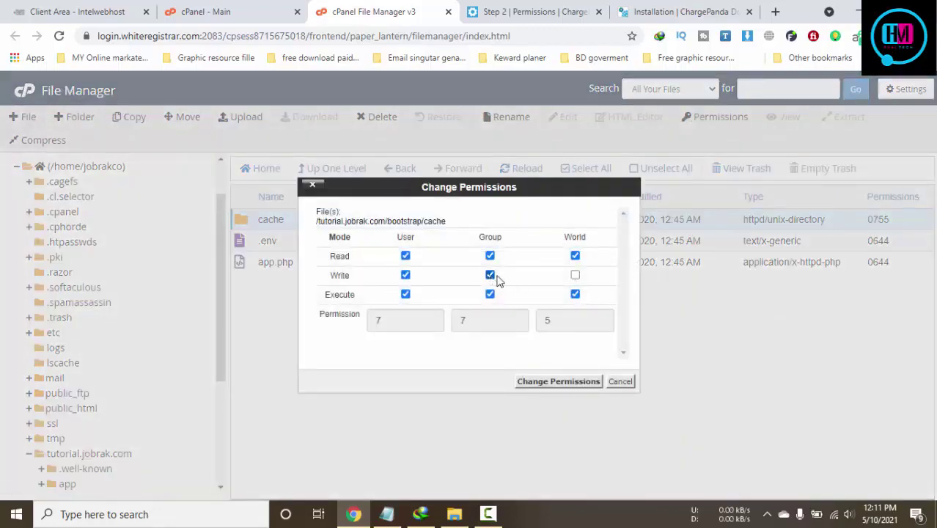
left_click(575, 275)
left_click(568, 382)
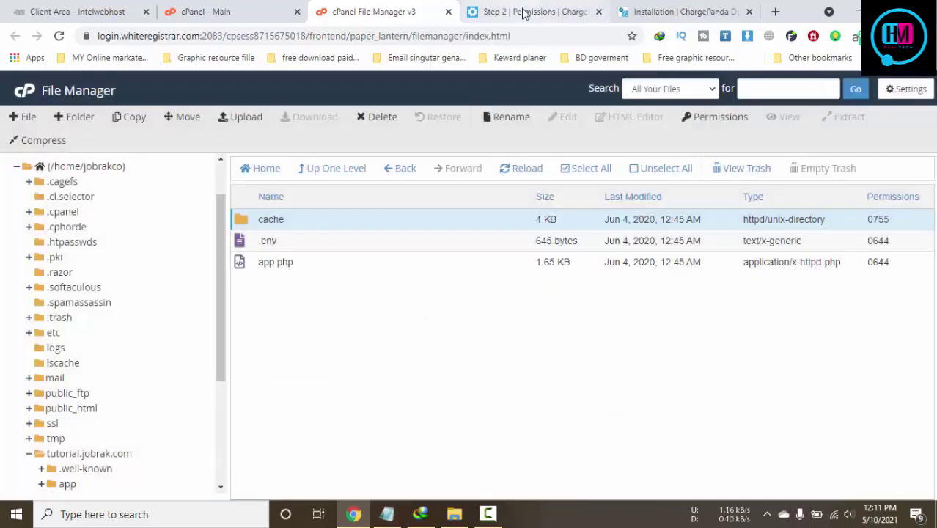
left_click(524, 13)
left_click(60, 36)
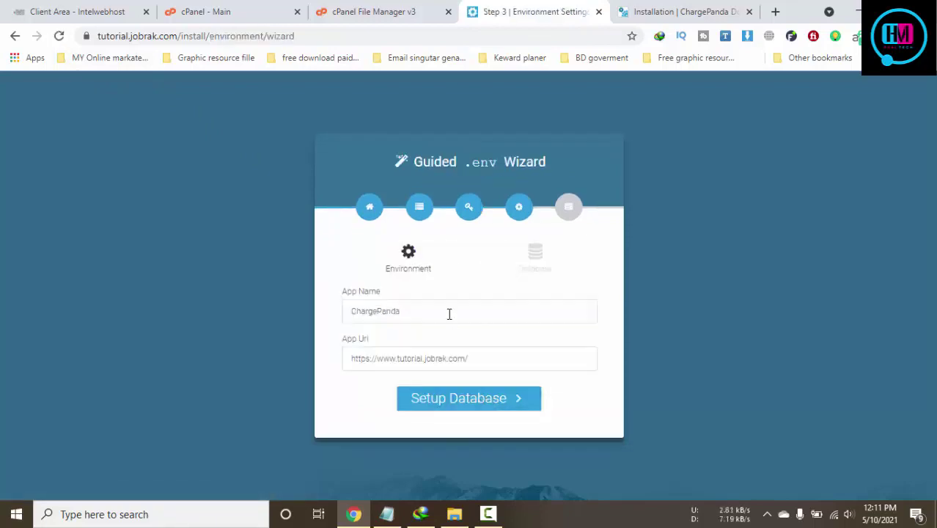
Continue to the database step and set Database Host to localhost
left_click(479, 404)
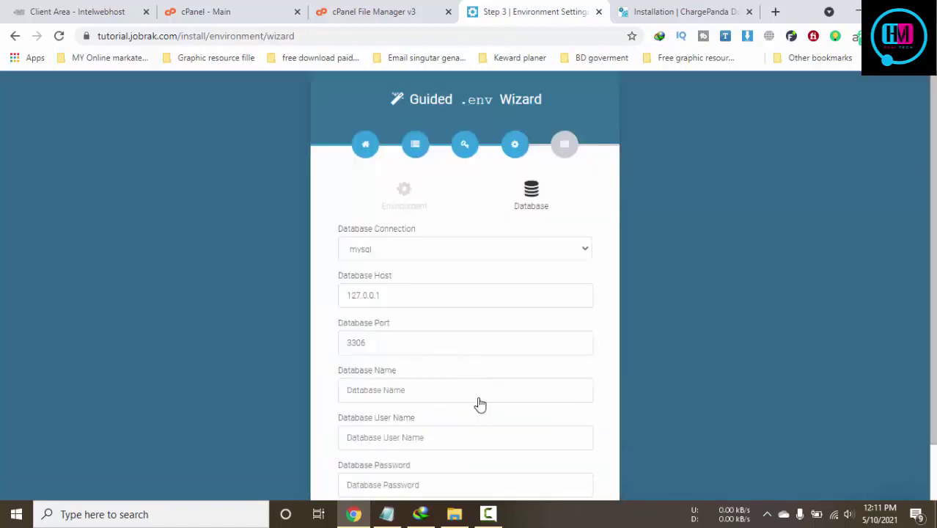
scroll(498, 297, "down", 1)
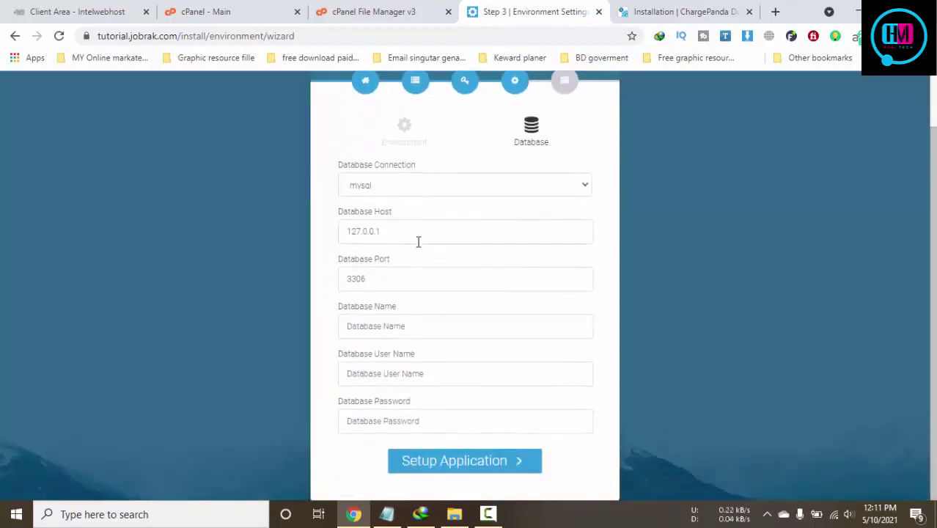
left_click_drag(418, 242, 295, 242)
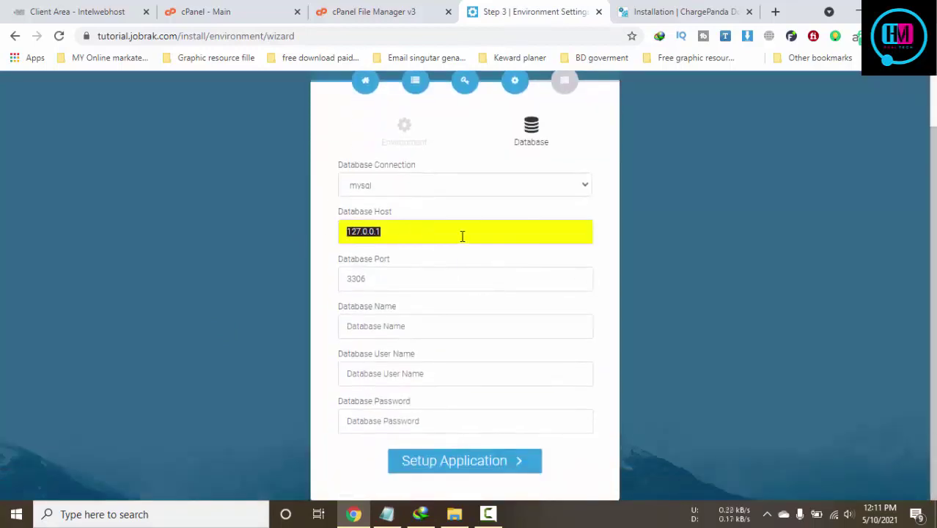
type("l")
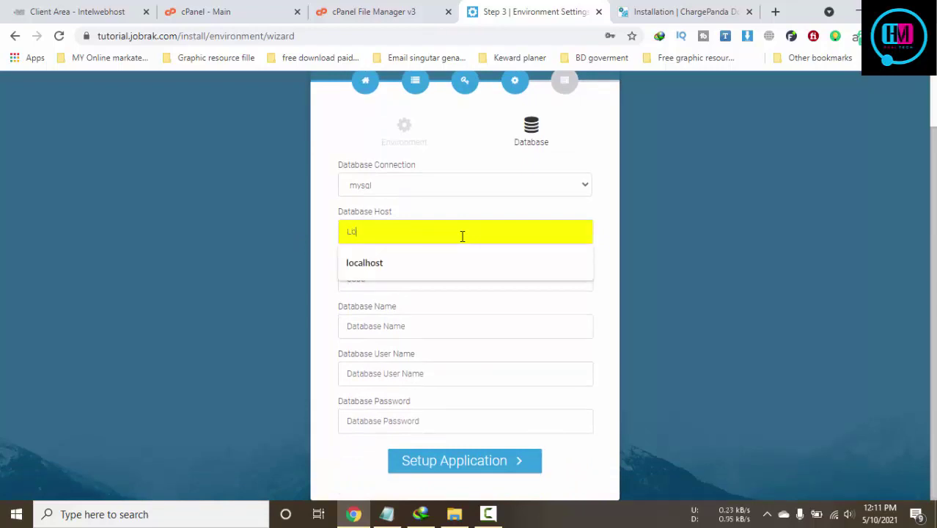
type("ost")
left_click(462, 263)
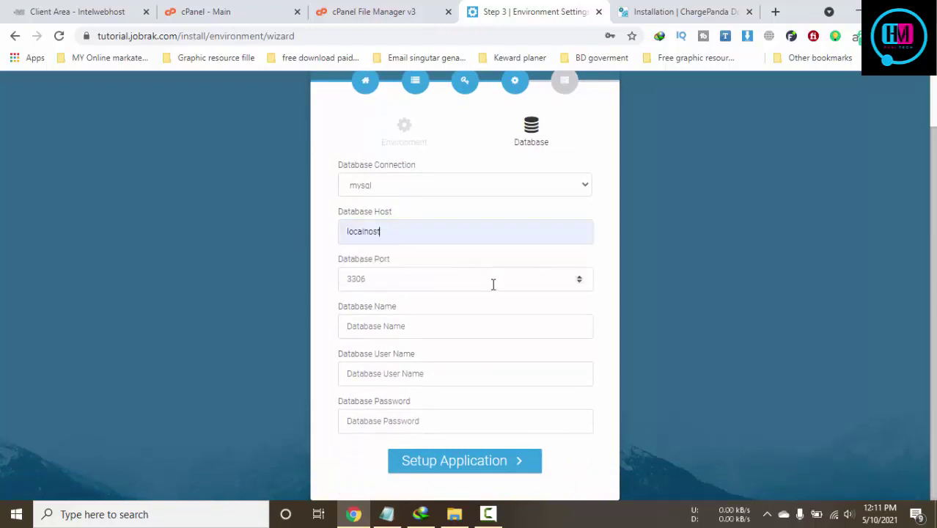
left_click(451, 326)
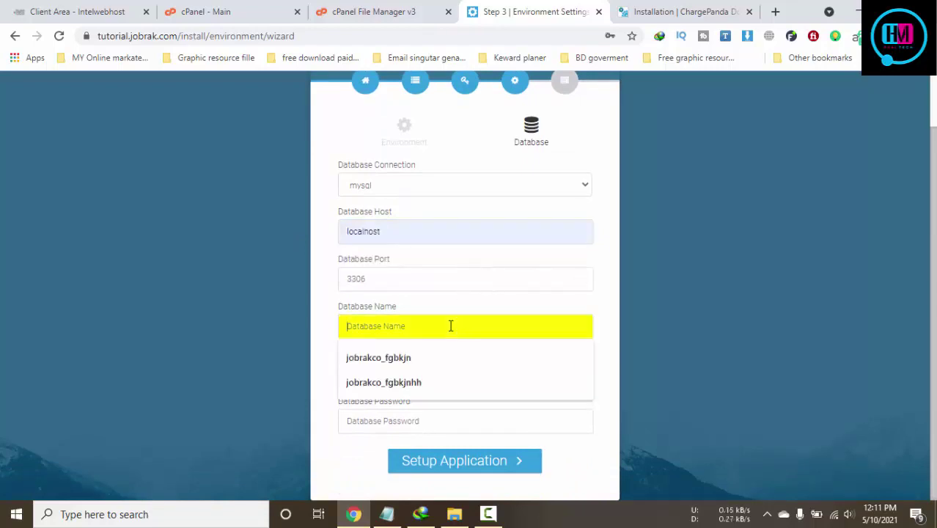
Paste the database name and database user name from the notes into the installer
left_click(395, 514)
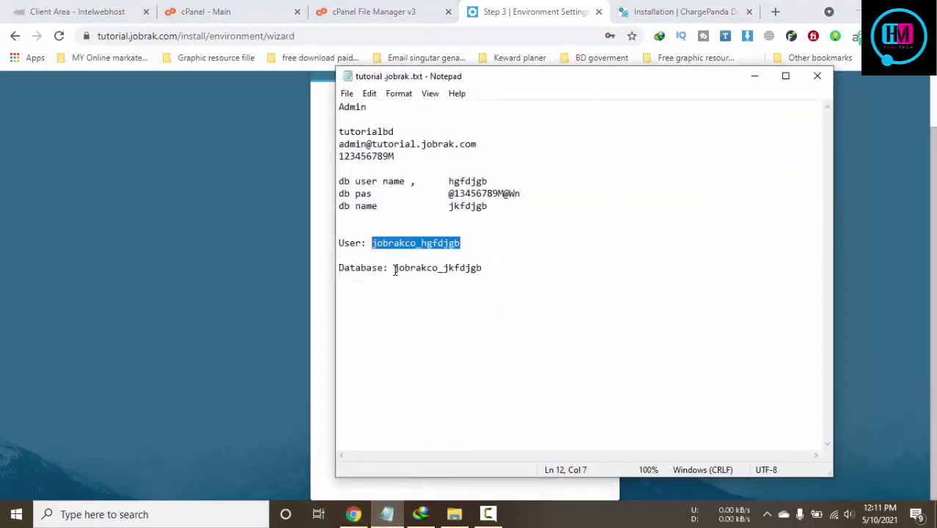
left_click_drag(395, 269, 513, 265)
key("ctrl+c")
left_click(268, 297)
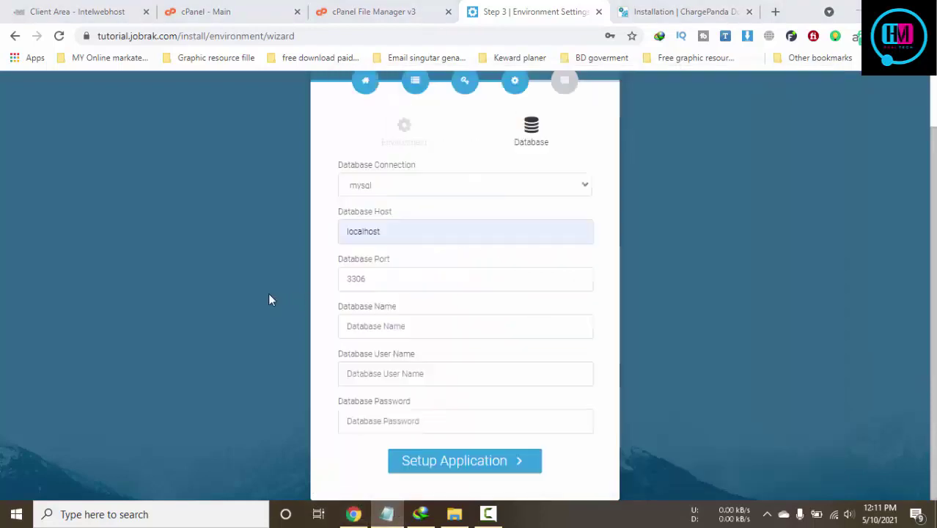
left_click(430, 326)
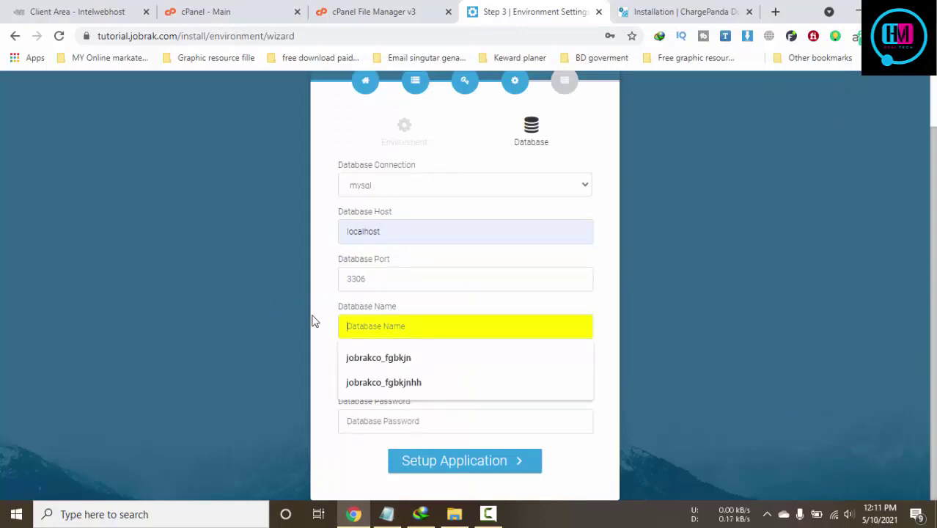
key("ctrl+v")
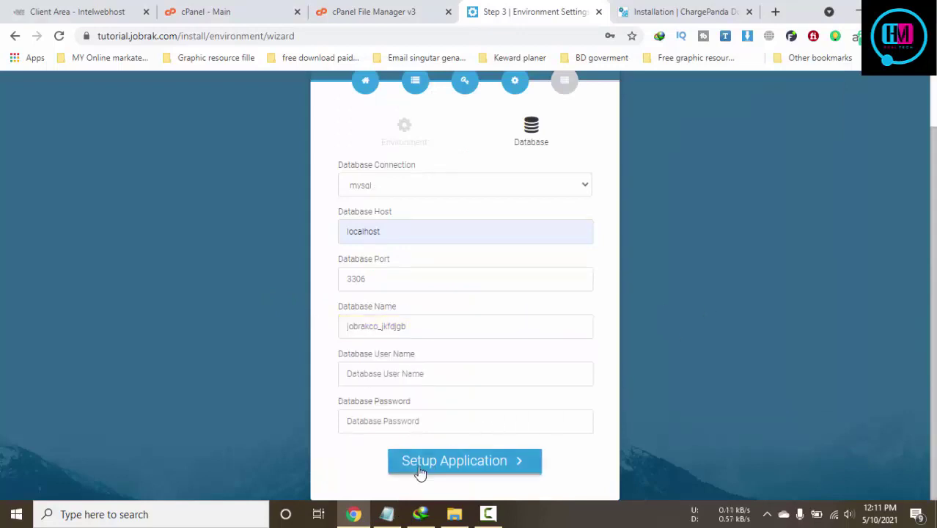
left_click(387, 514)
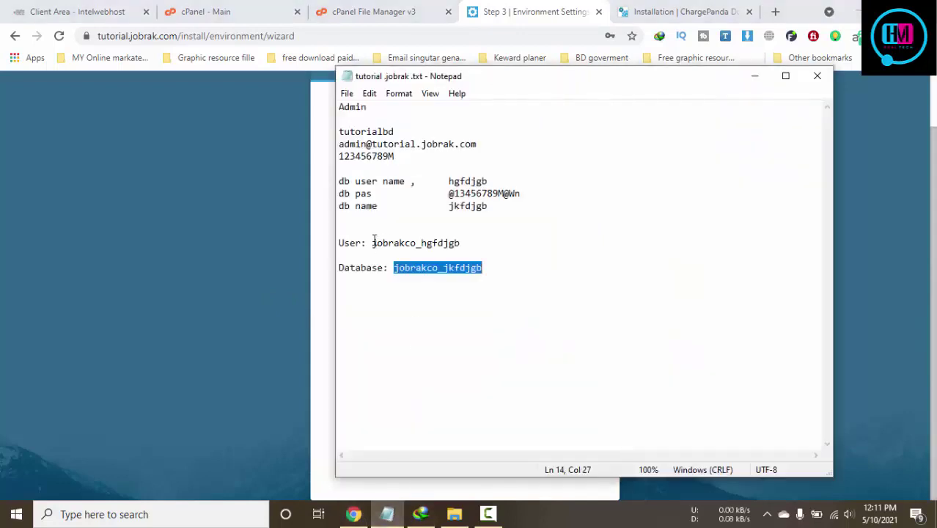
left_click_drag(373, 243, 461, 243)
key("ctrl+c")
left_click(181, 316)
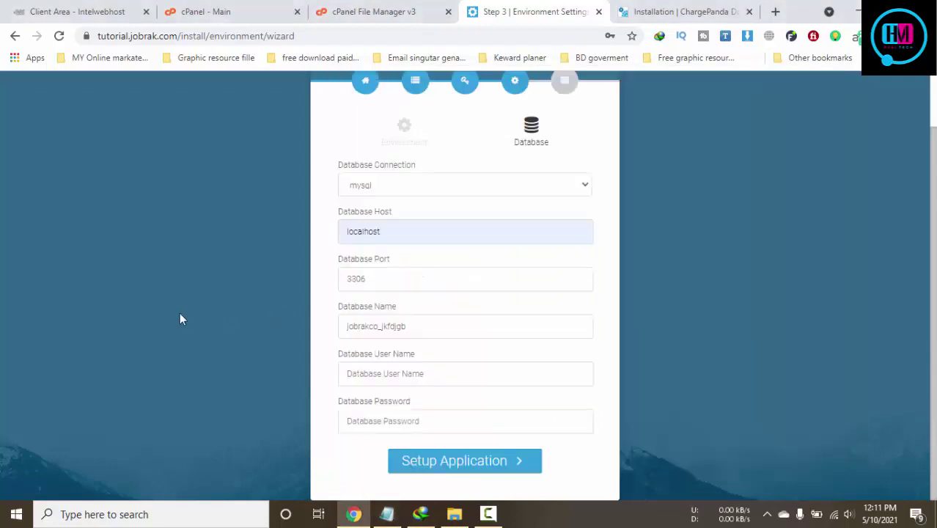
left_click(437, 364)
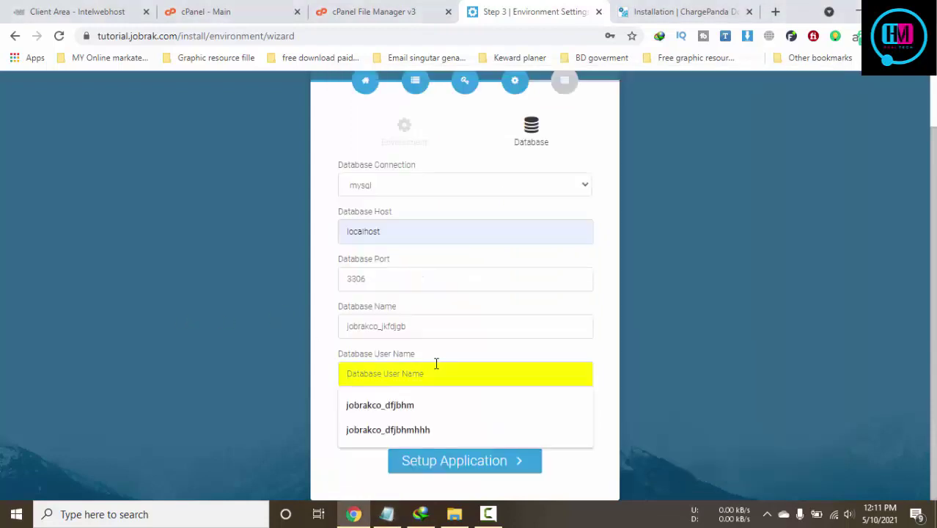
key("ctrl+v")
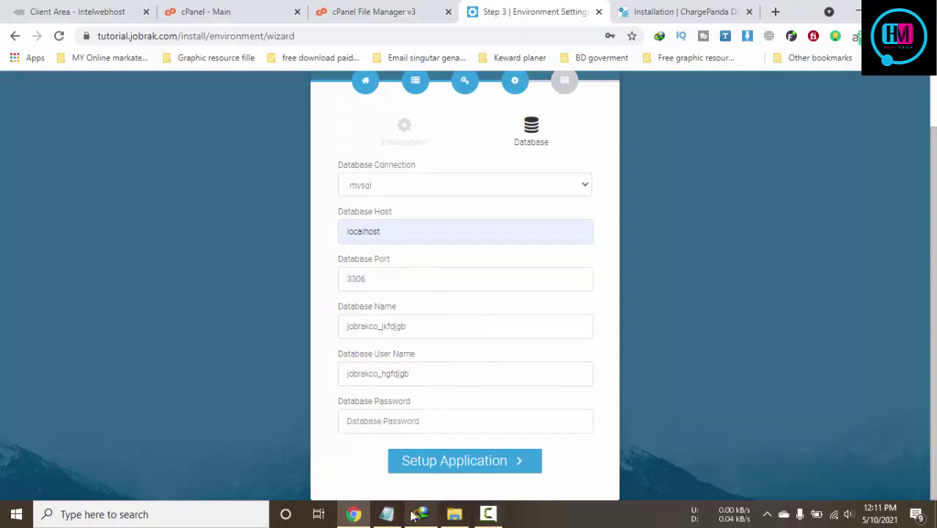
Paste the database password from the notes and run Setup Application
left_click(386, 514)
left_click_drag(539, 192, 443, 194)
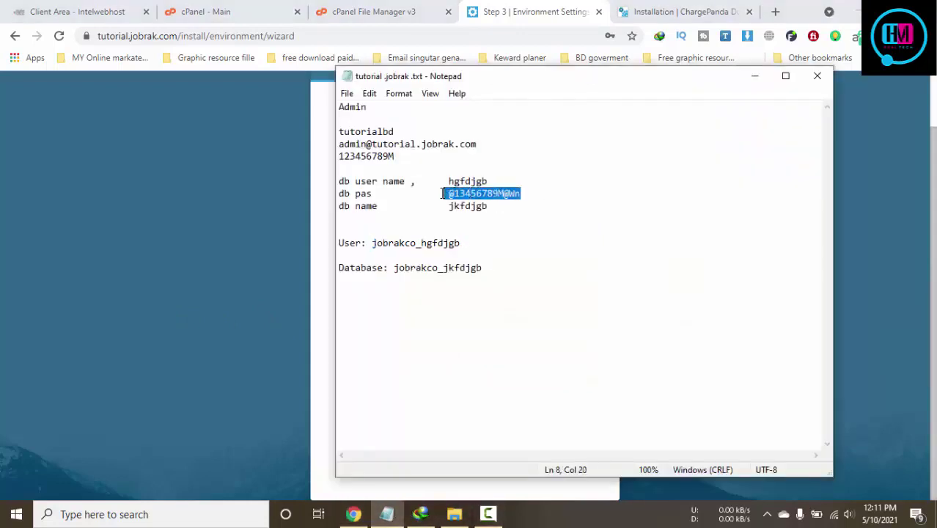
left_click(286, 235)
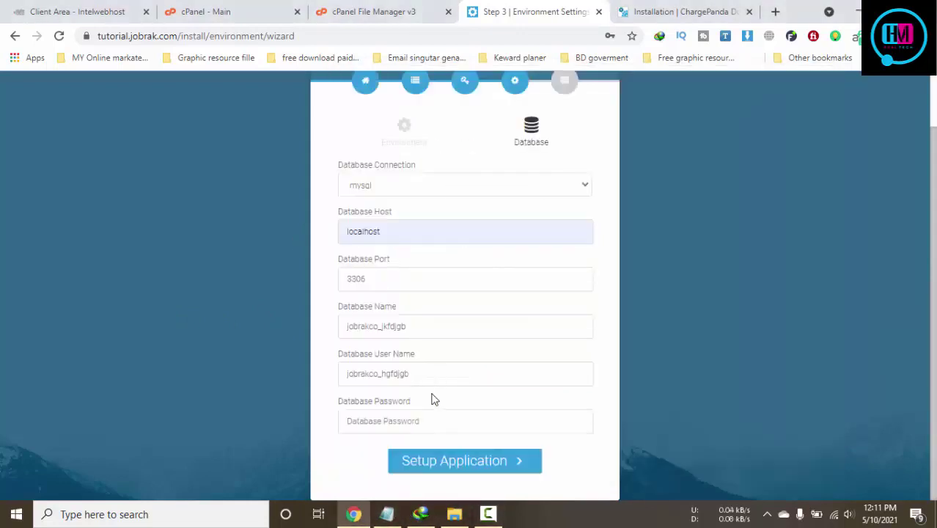
left_click(407, 413)
key("ctrl+v")
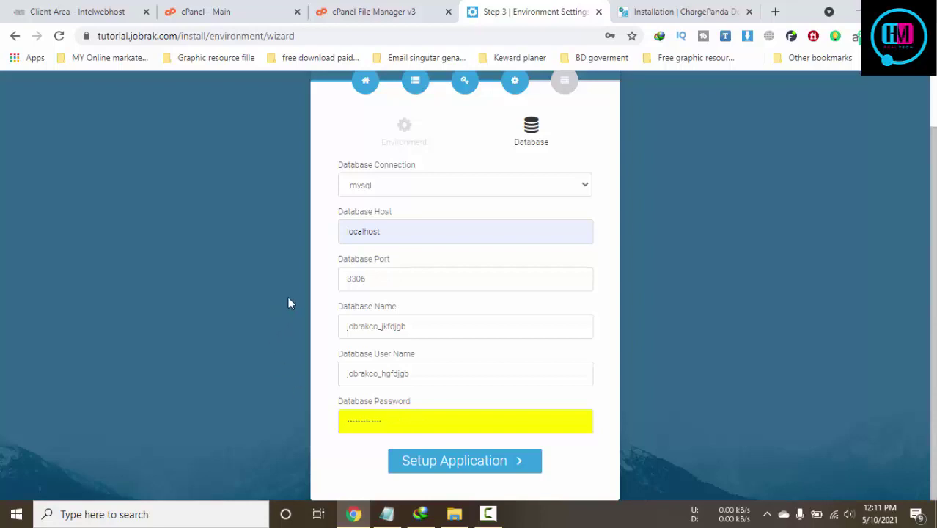
left_click(429, 473)
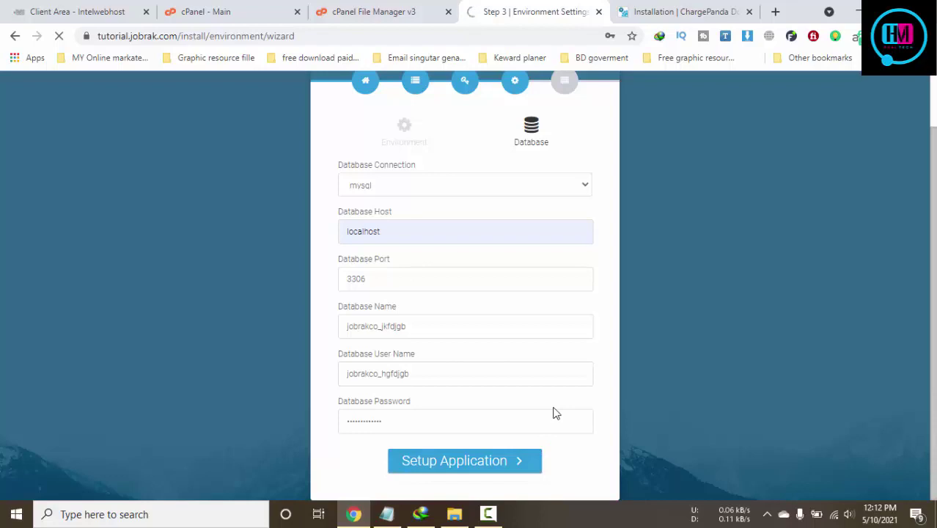
Read installation steps 8–10 and the default admin login in the docs, then return to Installation Finished
left_click(693, 10)
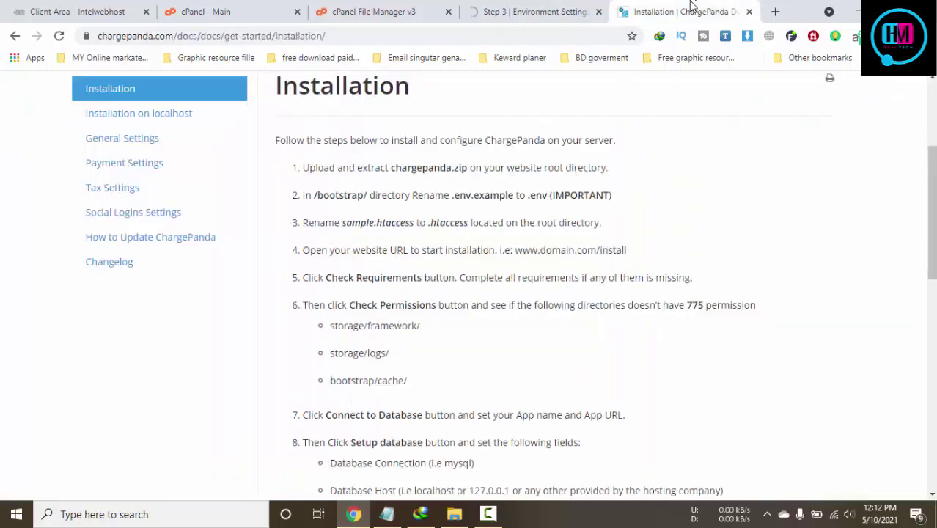
left_click(565, 8)
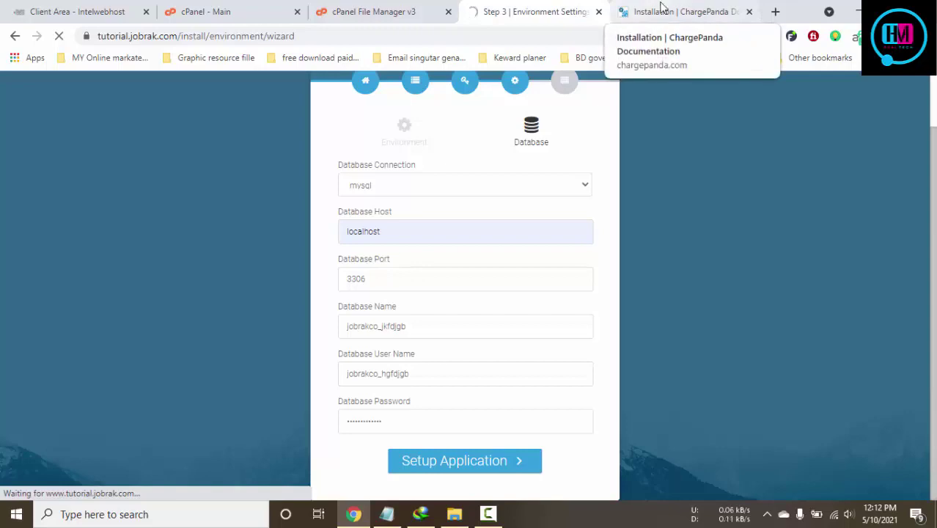
left_click(377, 10)
left_click(517, 11)
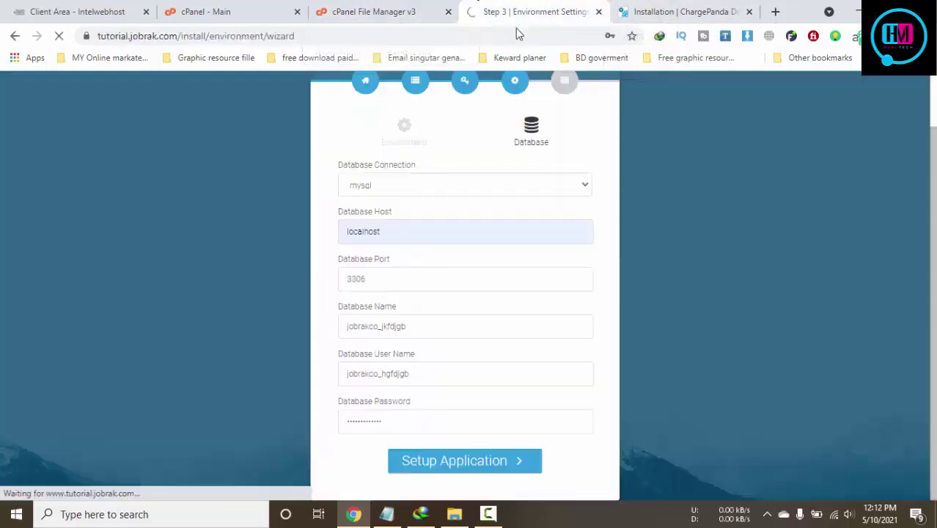
left_click(672, 12)
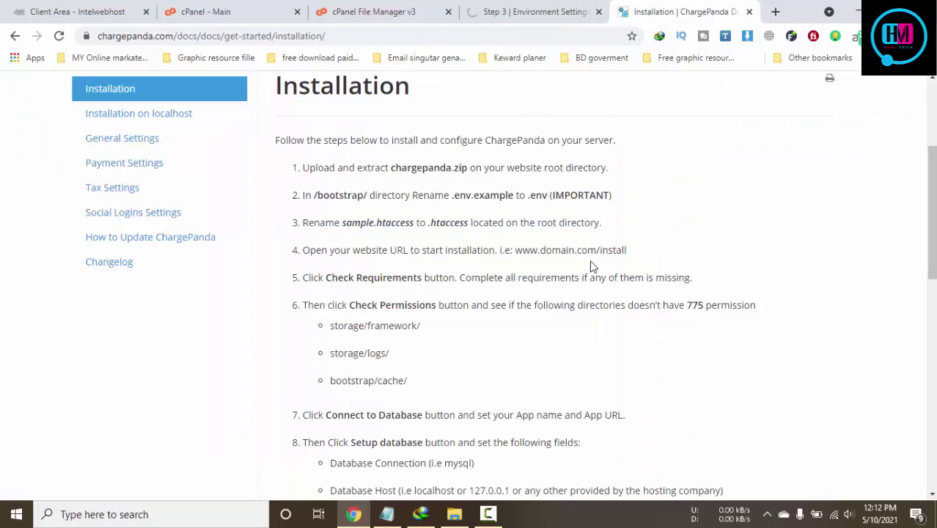
scroll(459, 337, "down", 2)
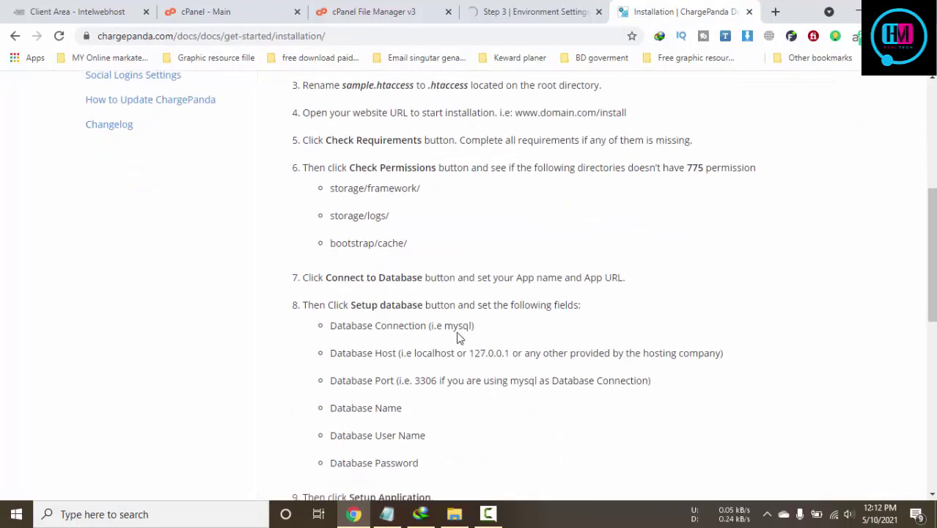
scroll(341, 305, "down", 1)
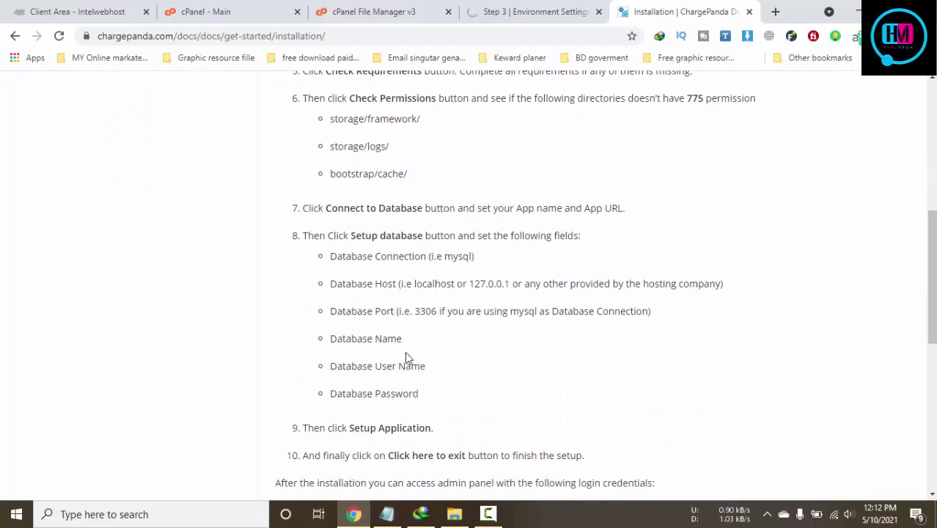
scroll(366, 330, "down", 2)
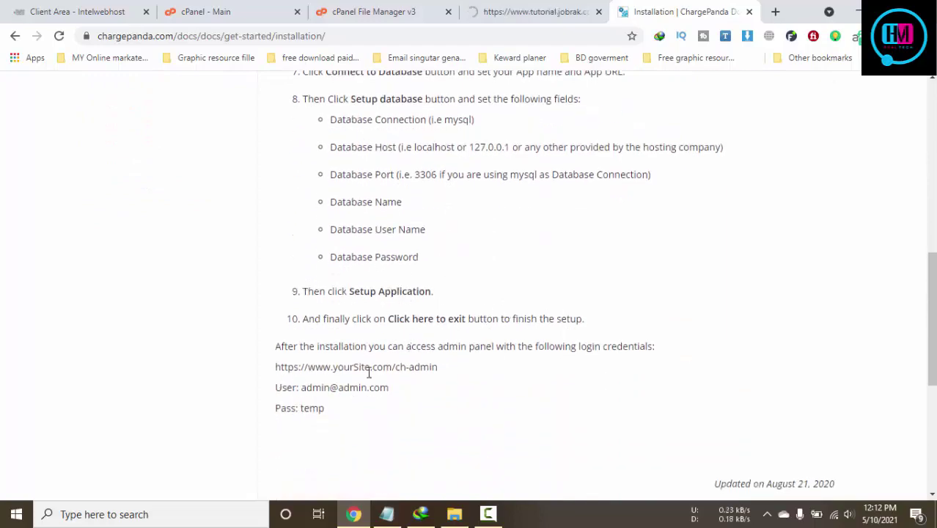
scroll(364, 378, "down", 1)
left_click(490, 7)
scroll(536, 208, "down", 10)
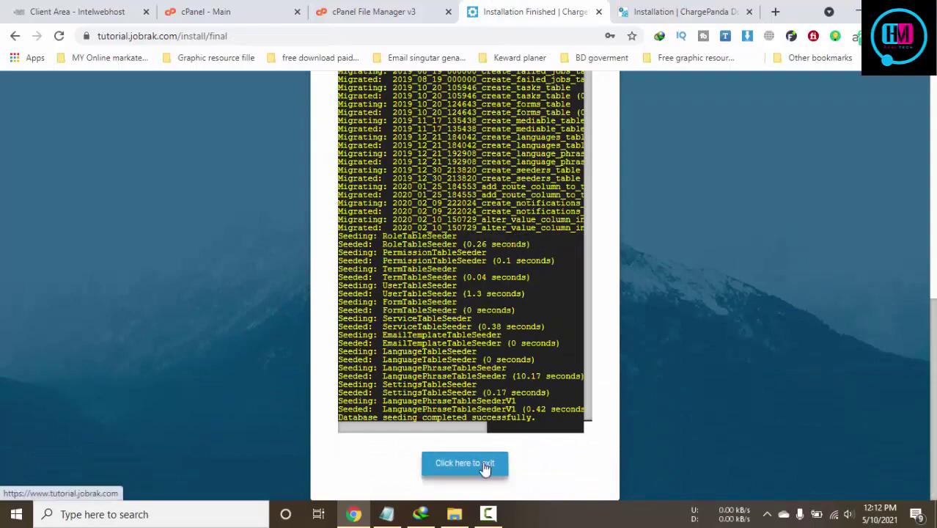
Review the migration log and exit the installer to the live storefront
scroll(569, 442, "up", 3)
scroll(570, 443, "up", 3)
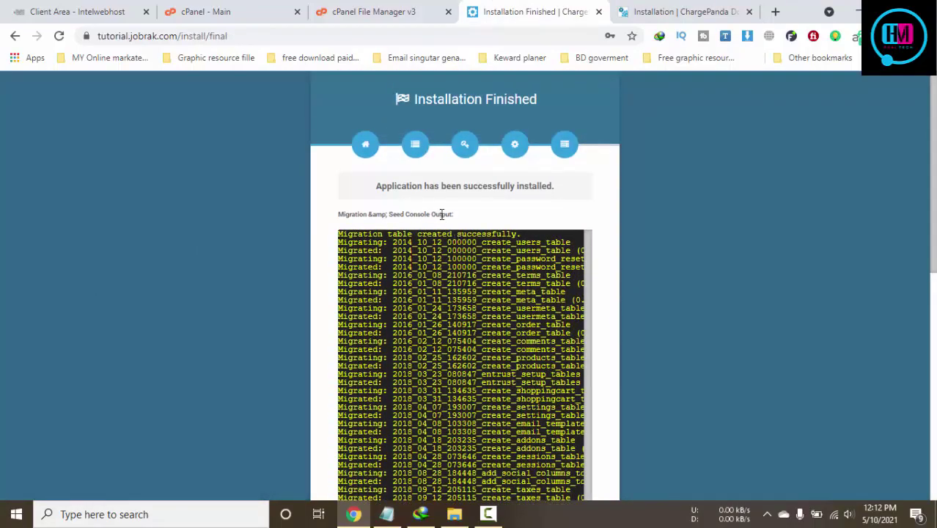
scroll(653, 207, "down", 6)
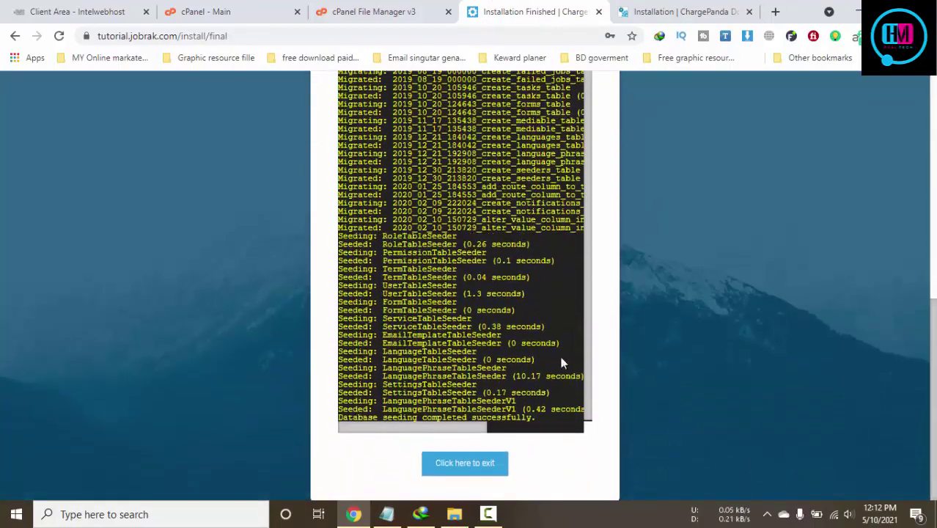
left_click(478, 464)
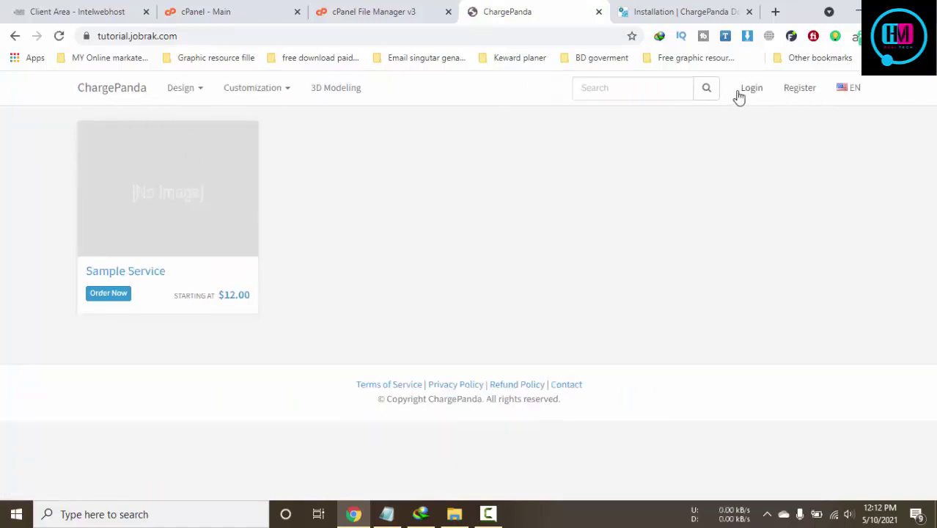
Try a Design category link, then go back from the 404 page to the storefront
left_click(690, 9)
left_click(583, 6)
left_click(200, 91)
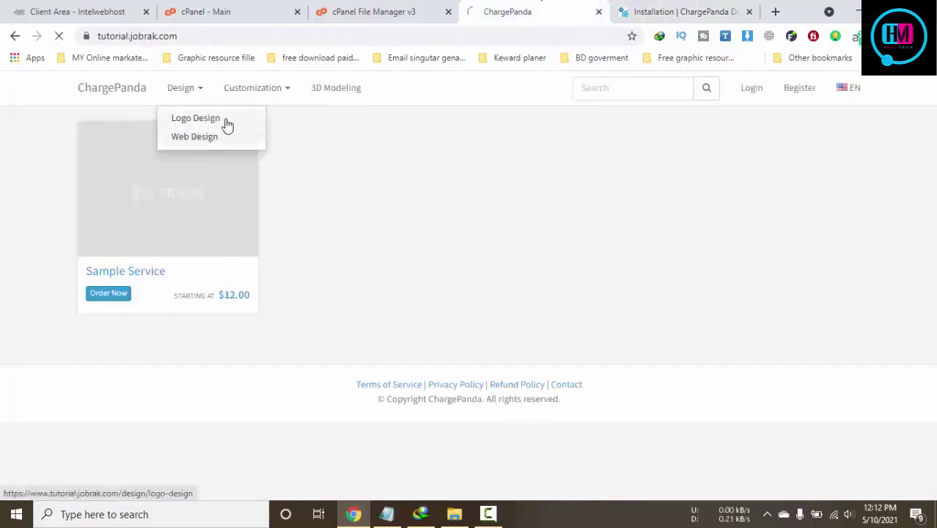
left_click(225, 119)
left_click(405, 11)
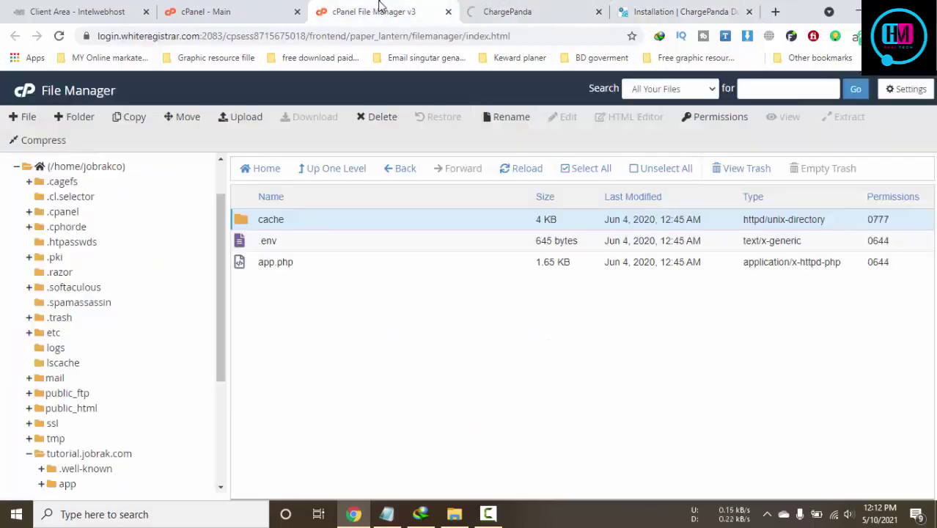
left_click(449, 12)
left_click(282, 13)
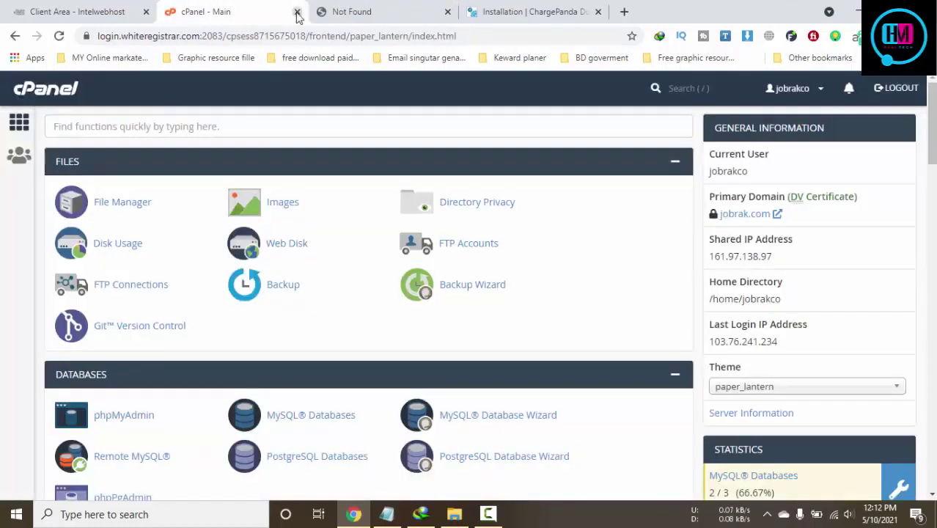
left_click(297, 12)
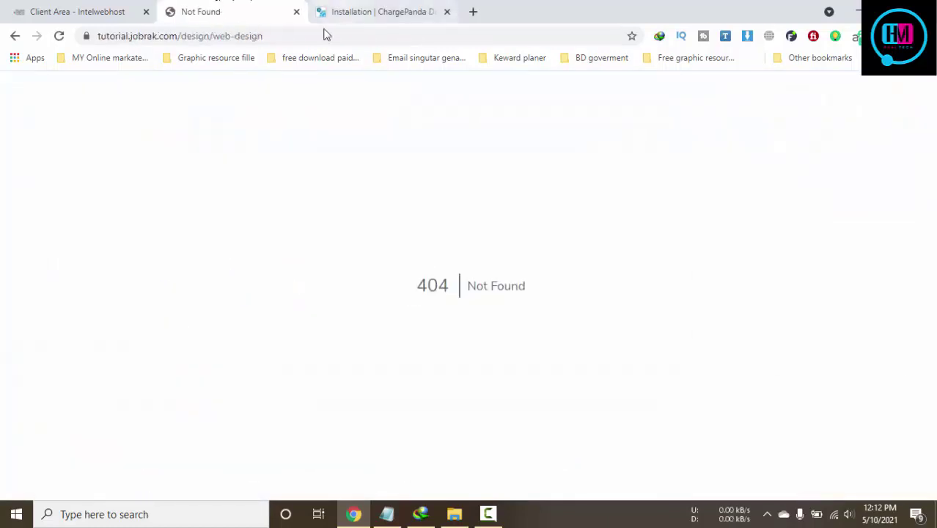
left_click(15, 35)
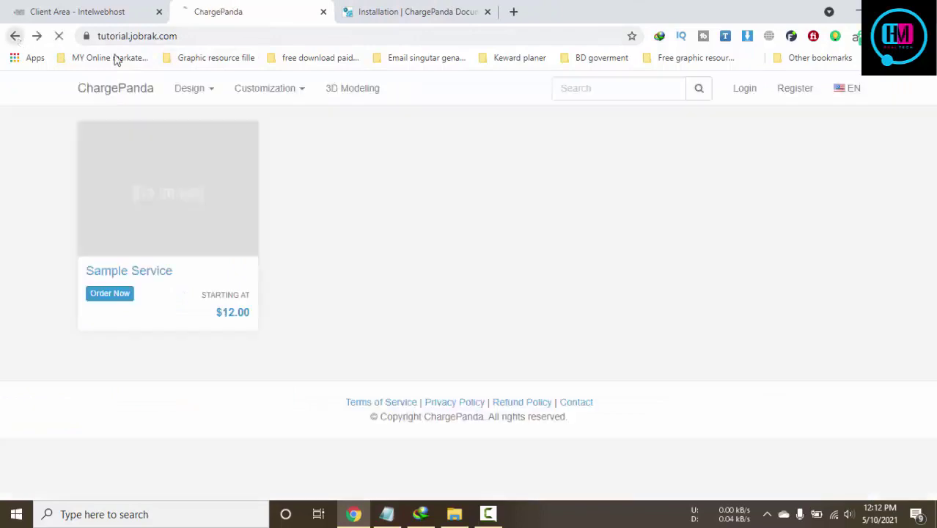
Open Design > Logo Design again, get 404 Not Found, and return to the home page
left_click(192, 91)
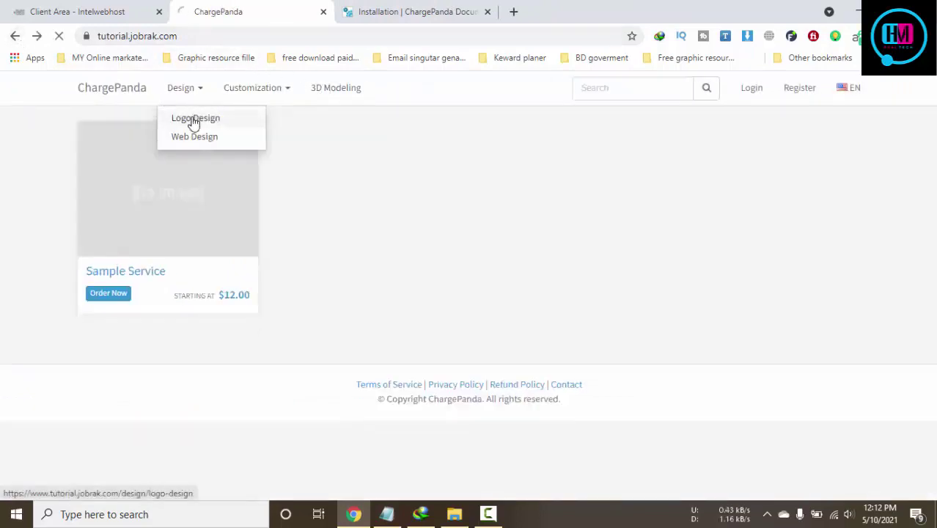
left_click(194, 122)
left_click(454, 10)
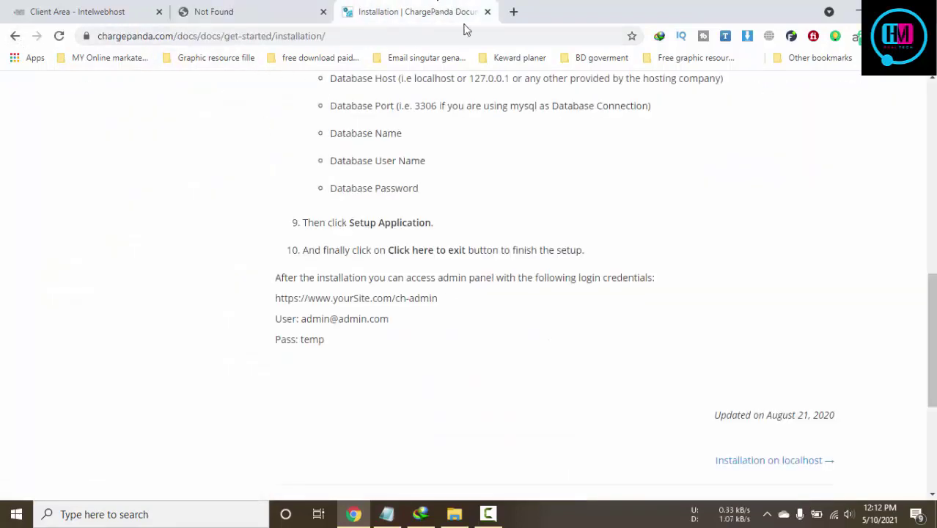
left_click(273, 7)
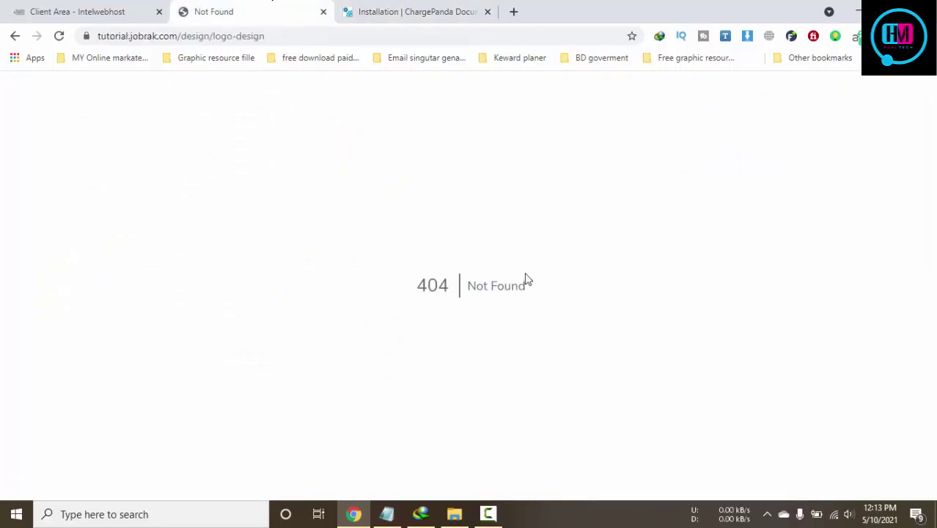
left_click(13, 36)
Check the installation docs, then open the storefront login page
left_click(410, 9)
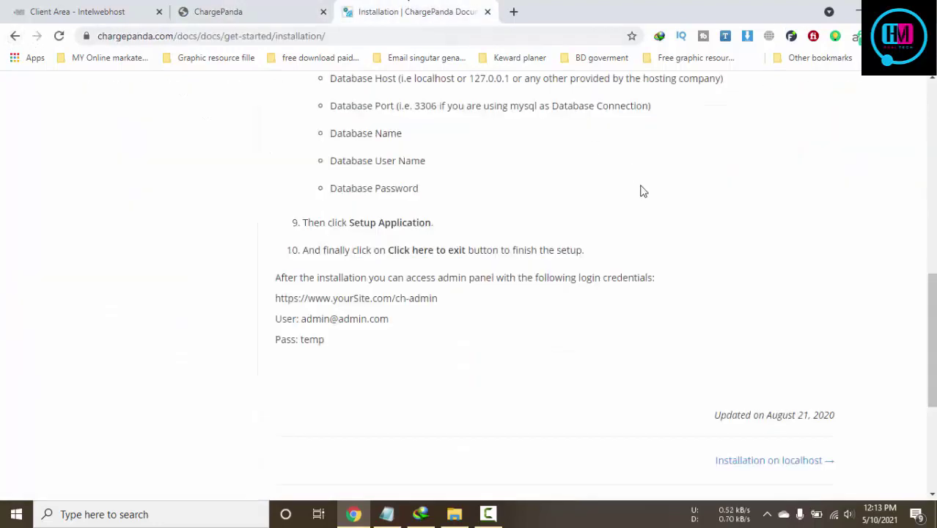
scroll(640, 191, "up", 2)
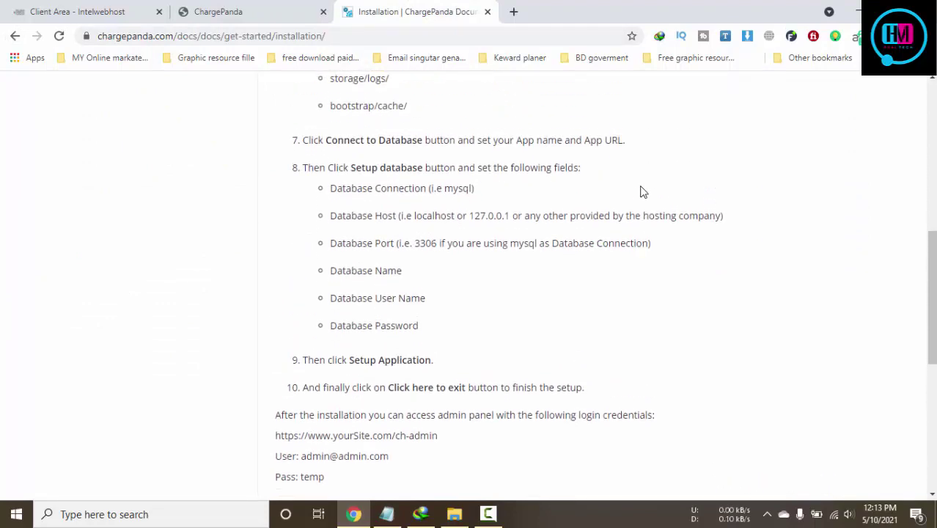
left_click(283, 9)
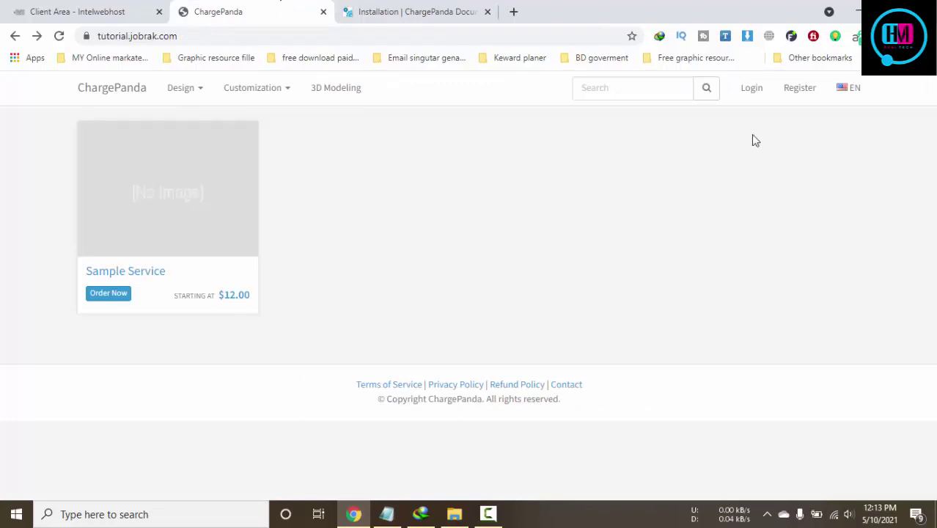
left_click(761, 97)
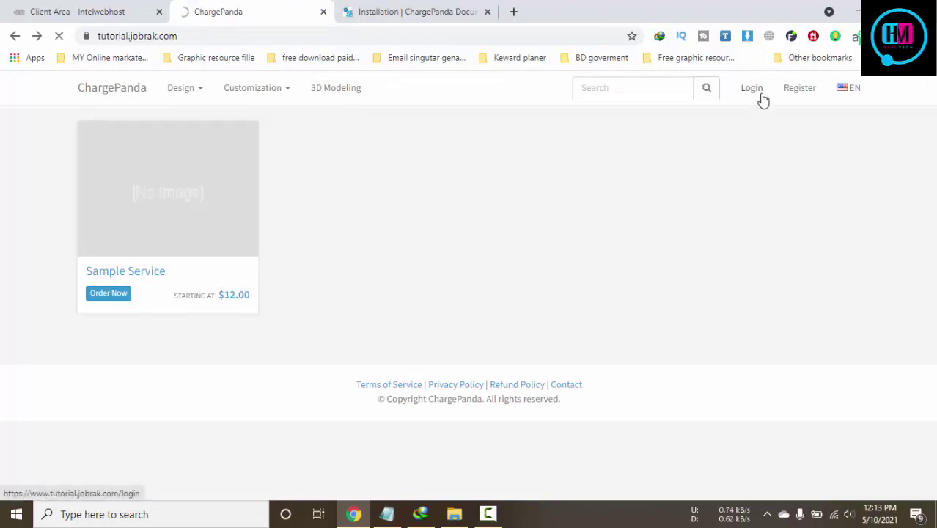
Copy the default admin e-mail from the installation docs into the login form's e-mail field
left_click(458, 12)
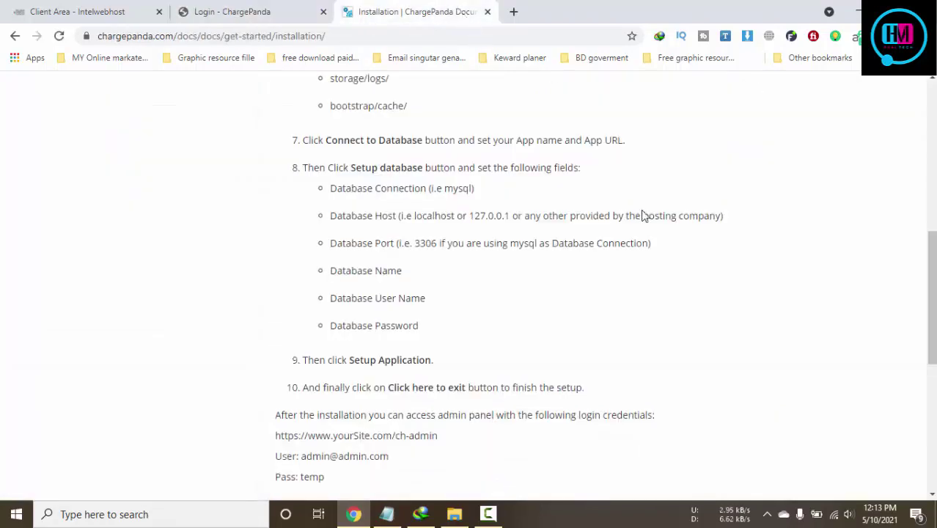
scroll(644, 217, "down", 4)
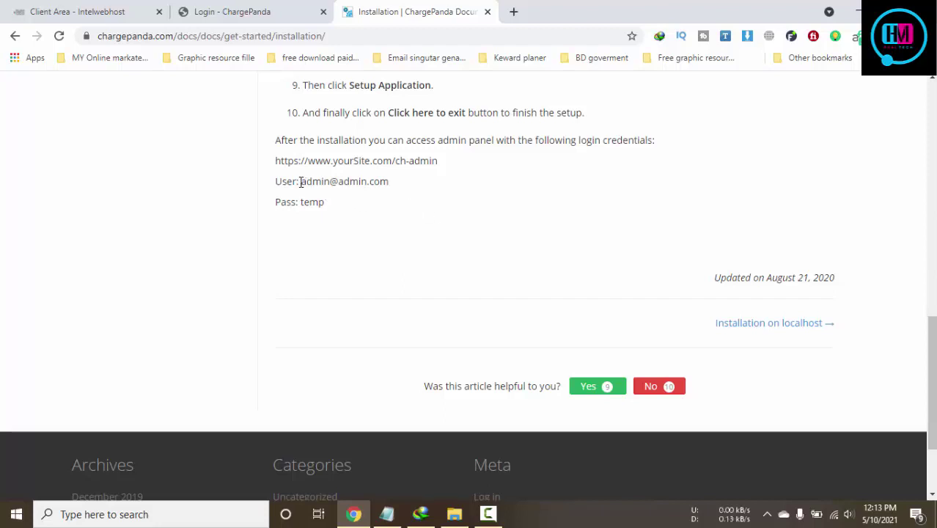
left_click_drag(300, 182, 404, 195)
left_click(397, 192)
left_click_drag(301, 182, 391, 188)
key("ctrl+c")
left_click(212, 9)
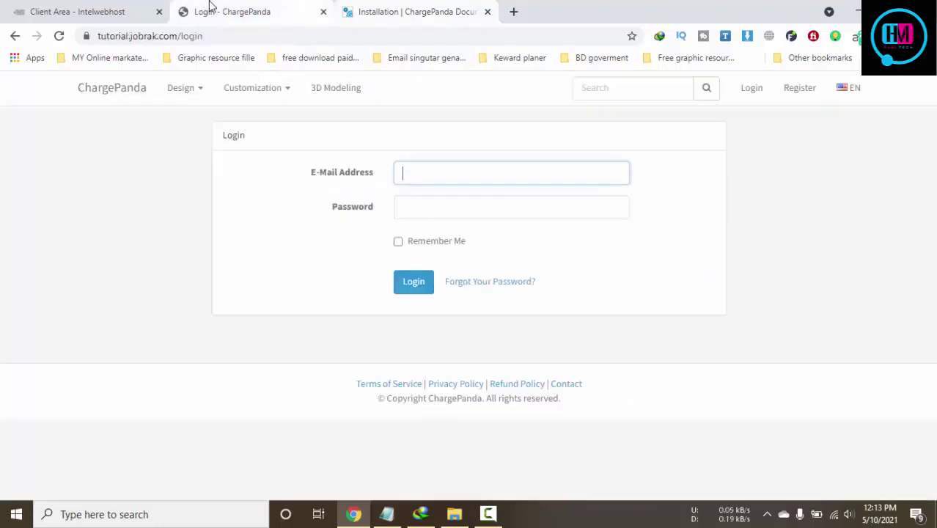
left_click(513, 178)
key("ctrl+v")
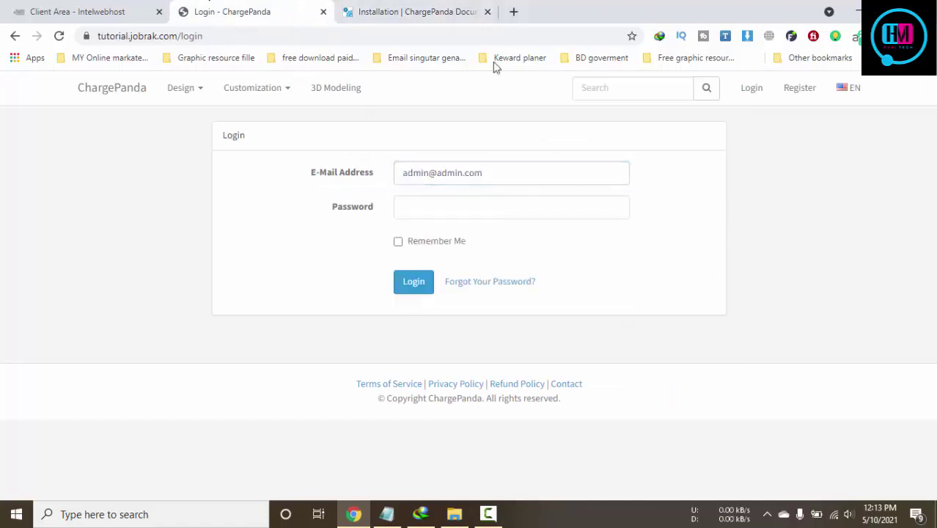
Copy the default admin password from the docs and submit the login
left_click(445, 16)
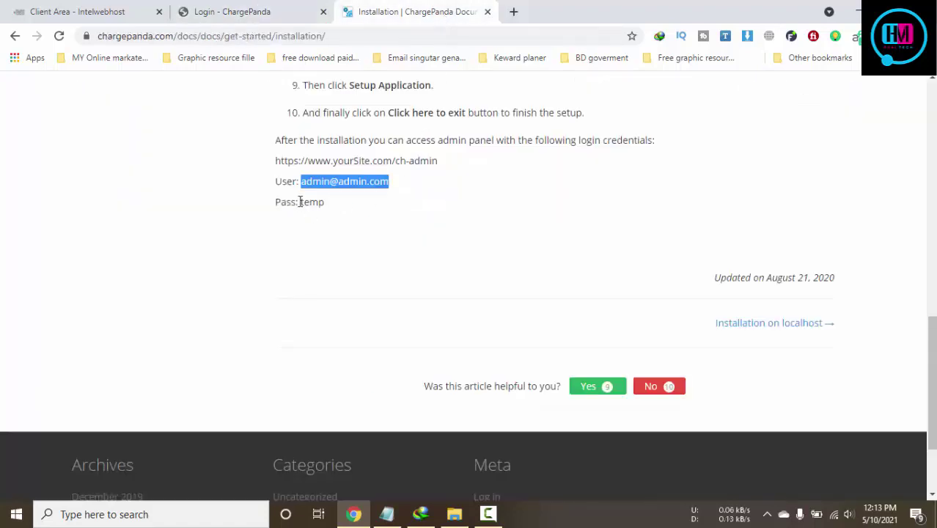
left_click_drag(300, 202, 325, 205)
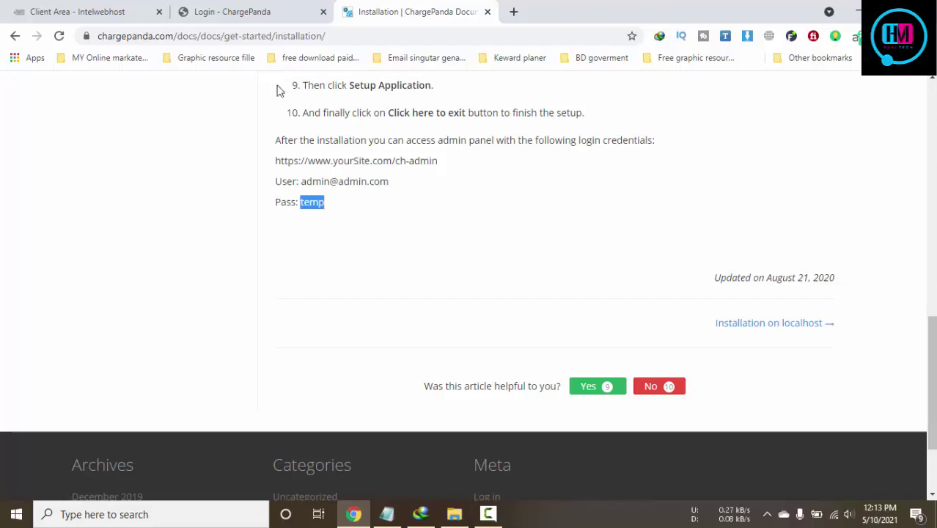
left_click(249, 12)
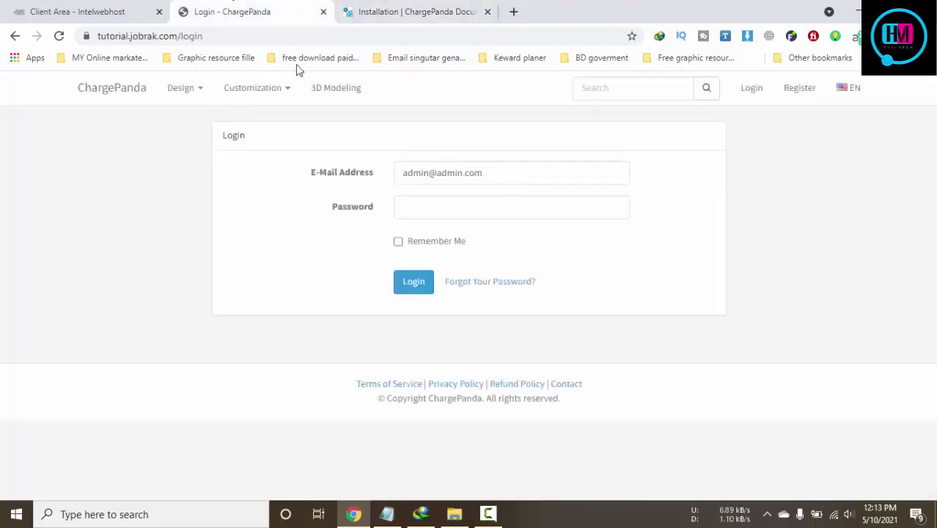
left_click(427, 286)
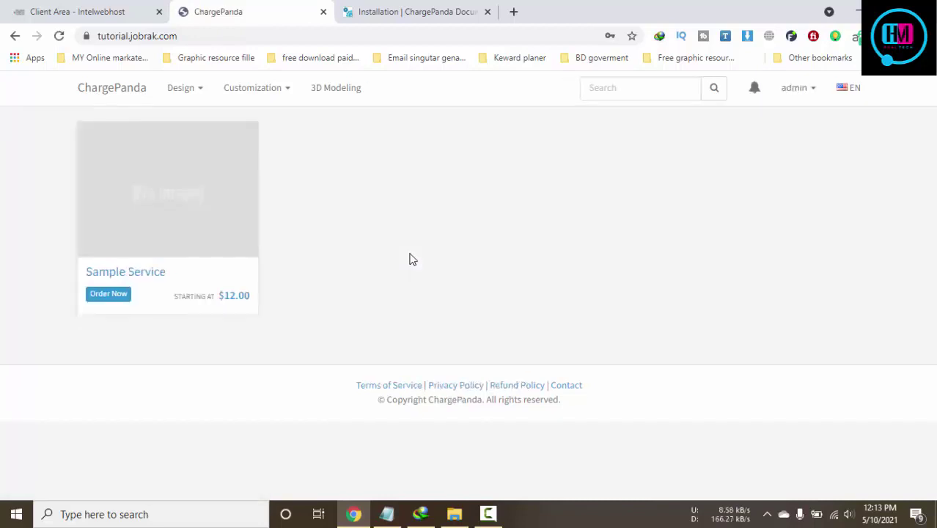
Open the admin panel from the account menu and close the installation docs tab
left_click(794, 87)
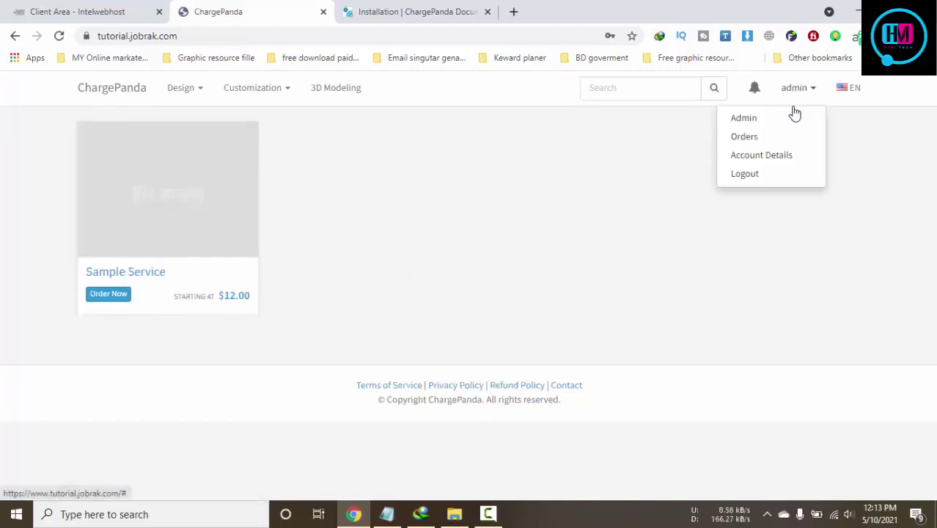
left_click(745, 121)
left_click(450, 9)
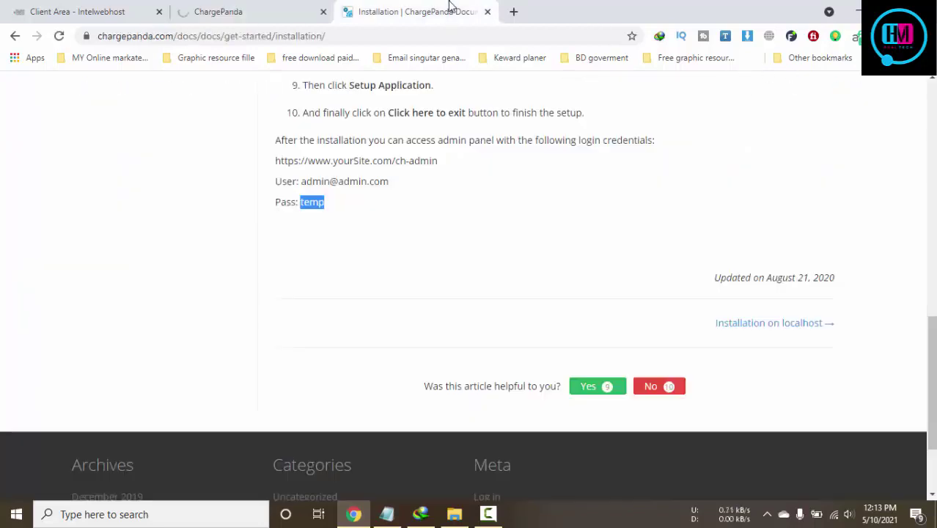
left_click(229, 10)
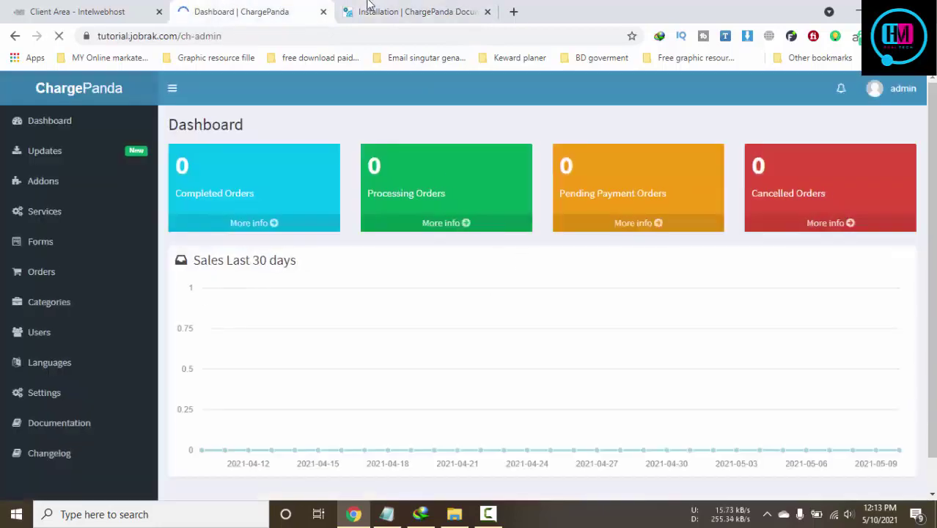
left_click(370, 9)
scroll(247, 184, "up", 3)
left_click(258, 6)
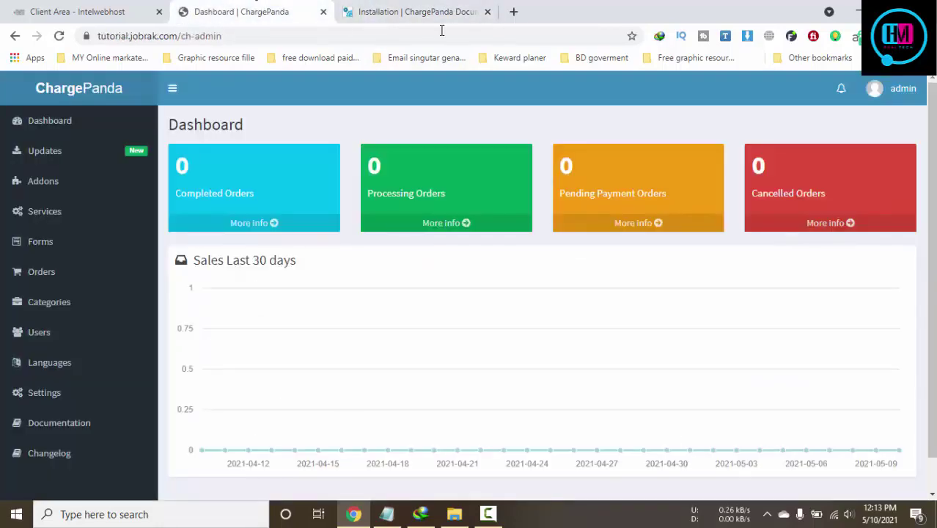
left_click(418, 7)
left_click(487, 11)
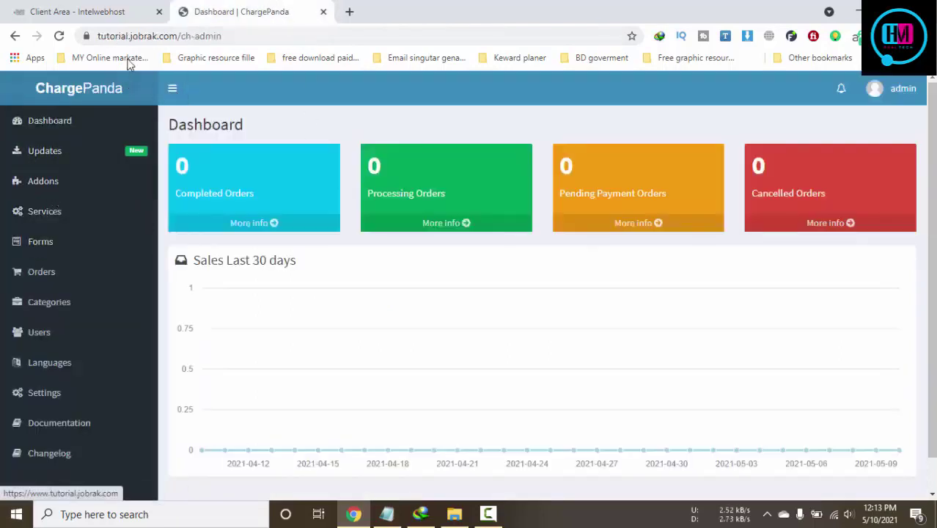
Load tutorial.jobrak.com in a new tab, then expand Settings in the admin sidebar
left_click(353, 12)
type("tutorial.jobrak.com")
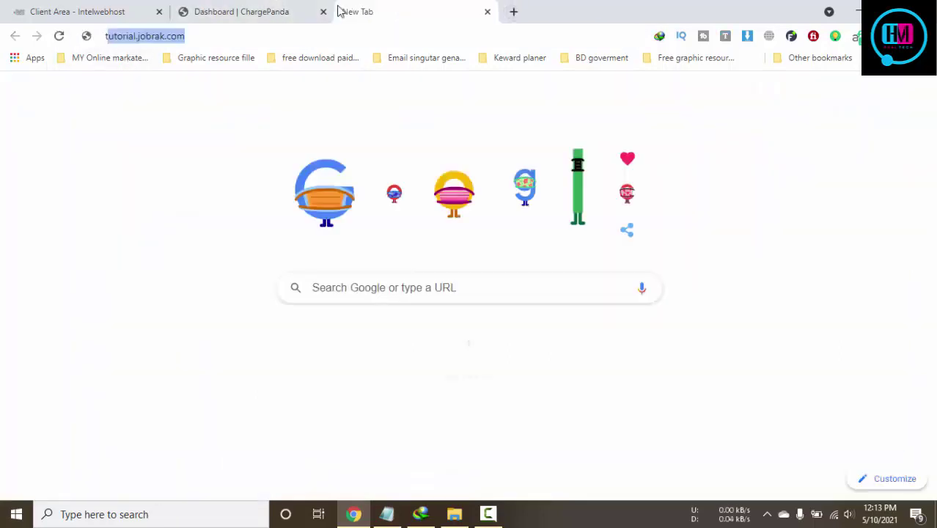
key("Return")
left_click(236, 14)
left_click(389, 9)
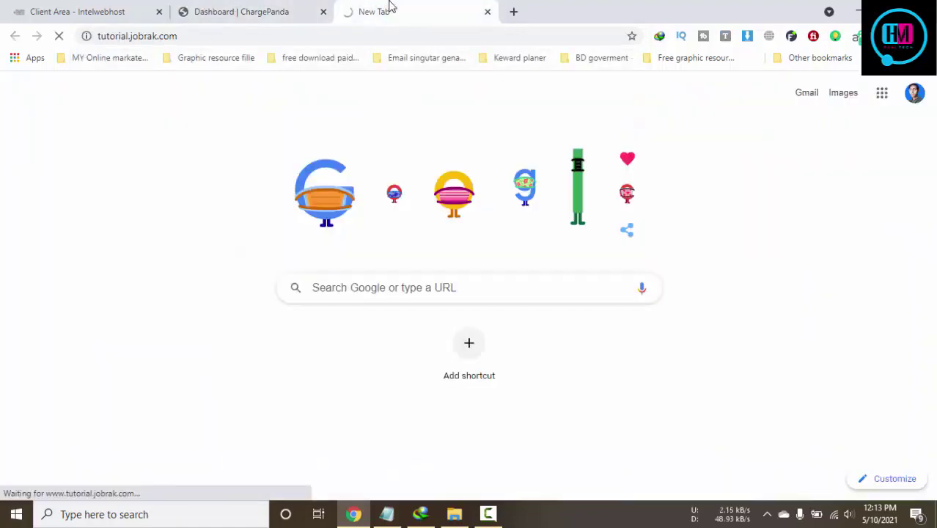
left_click(273, 10)
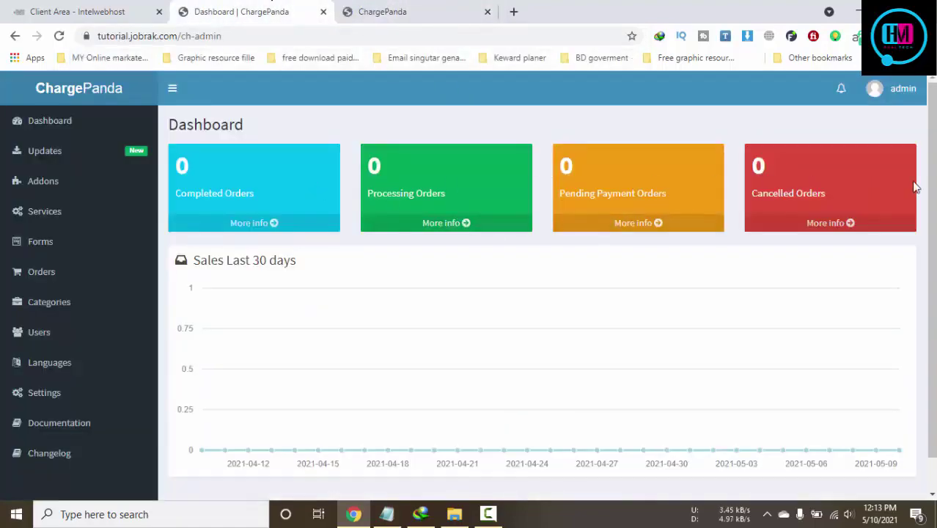
left_click(408, 13)
left_click(235, 10)
scroll(3, 369, "down", 1)
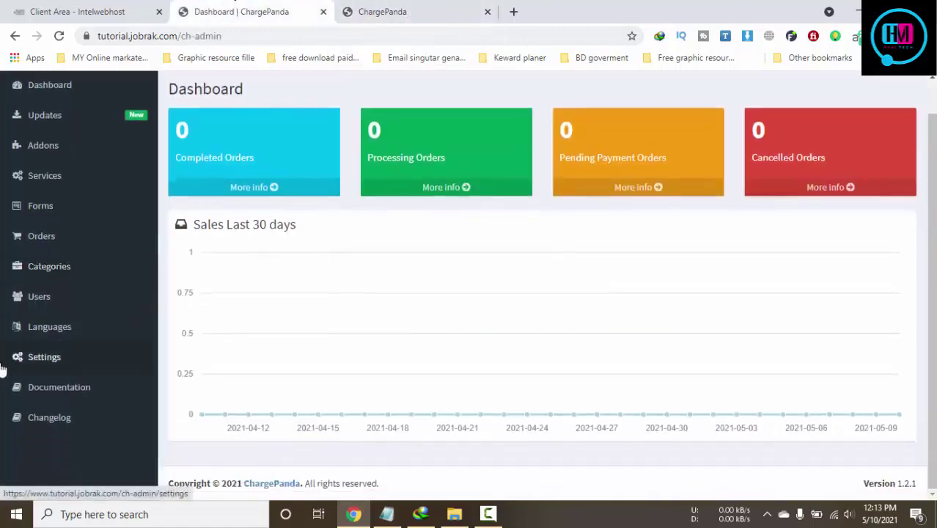
left_click(46, 358)
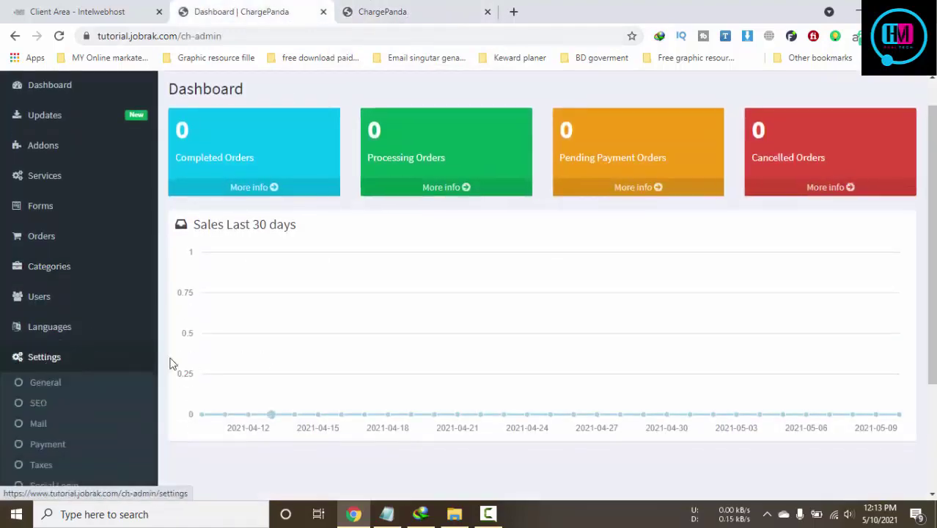
In General Settings, edit the site name and upload job-rak-main 2.png as the site logo
left_click(42, 382)
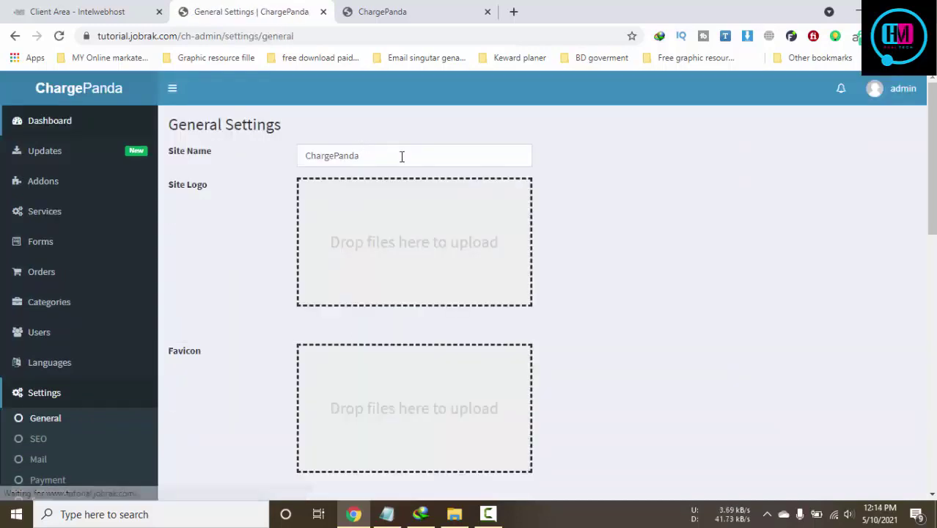
left_click_drag(402, 154, 289, 164)
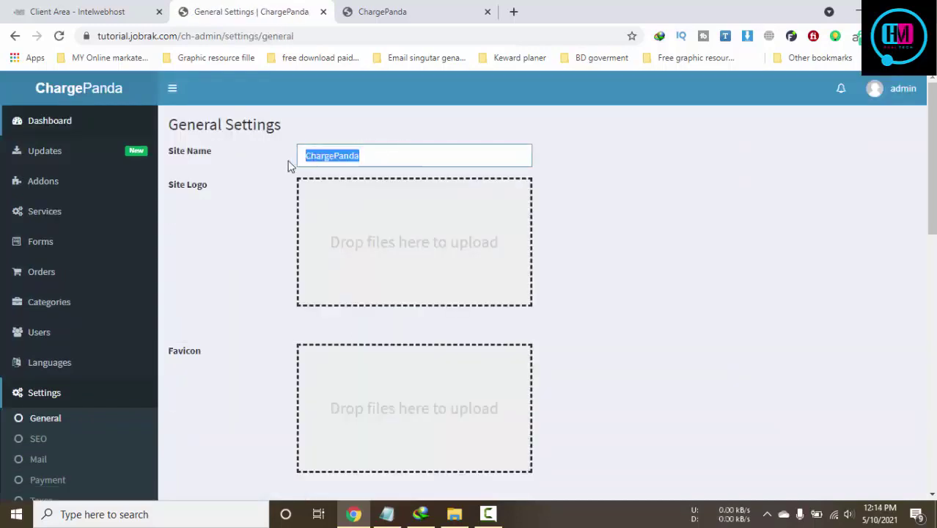
type("Tutorial BD")
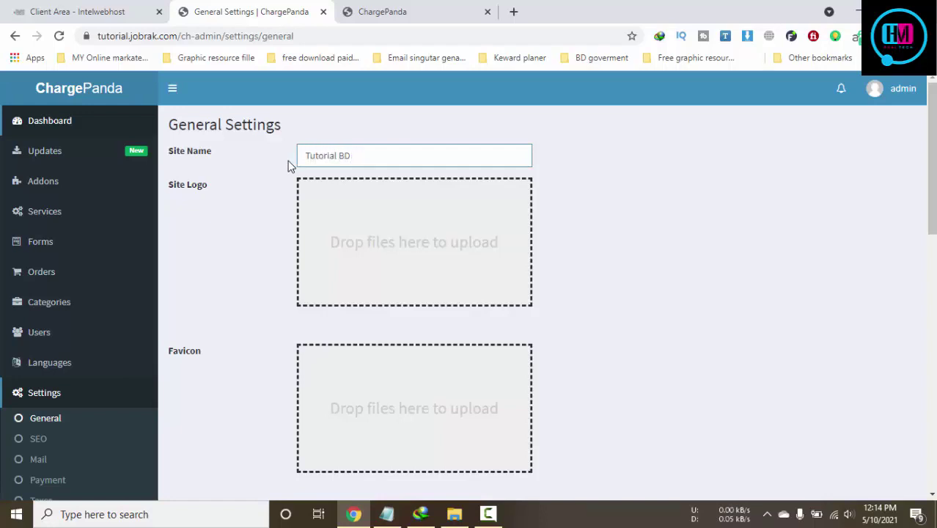
left_click(455, 259)
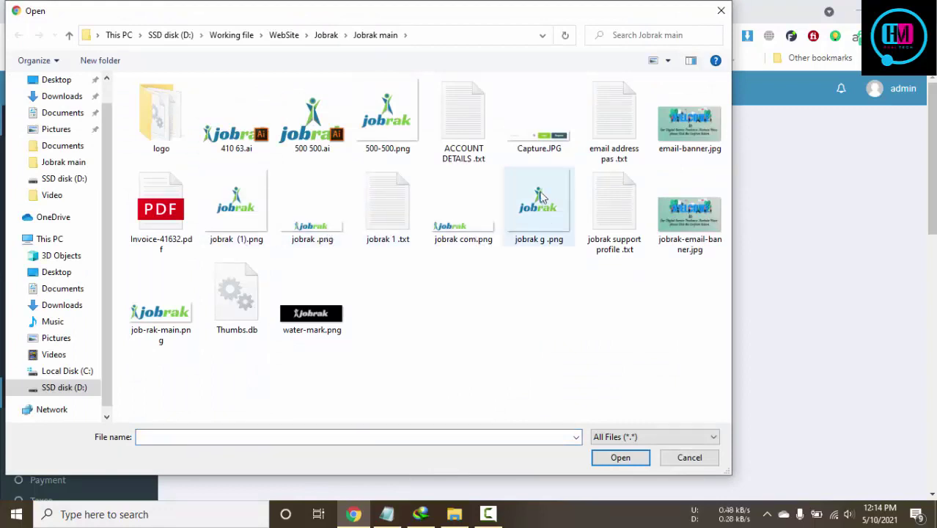
left_click(158, 314)
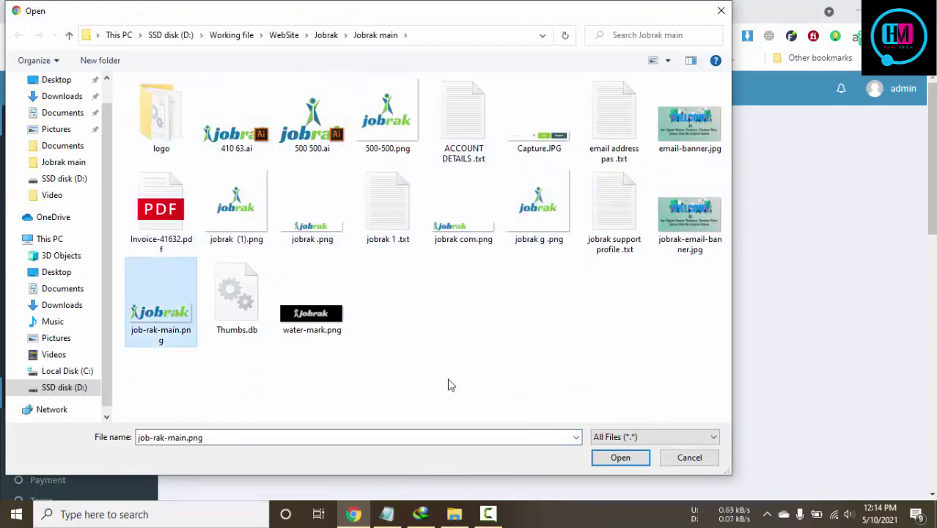
double_click(188, 103)
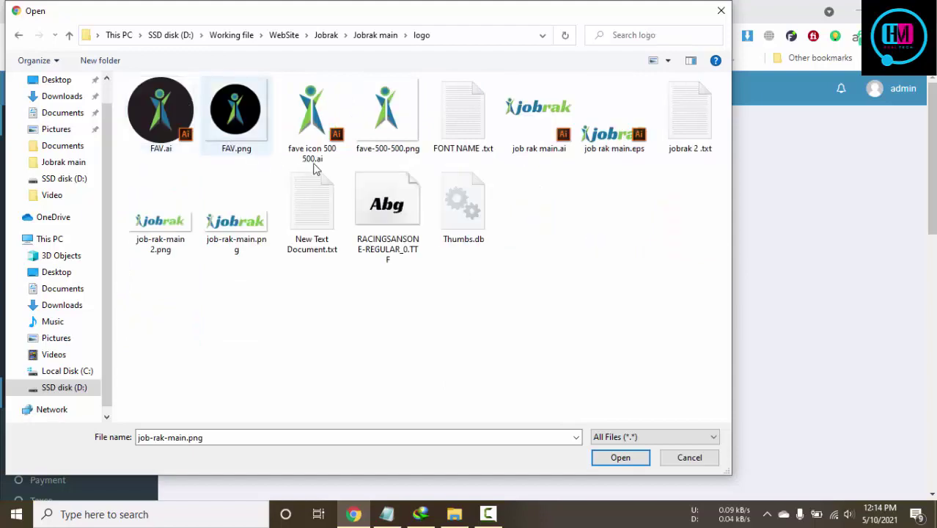
left_click(167, 242)
left_click(630, 464)
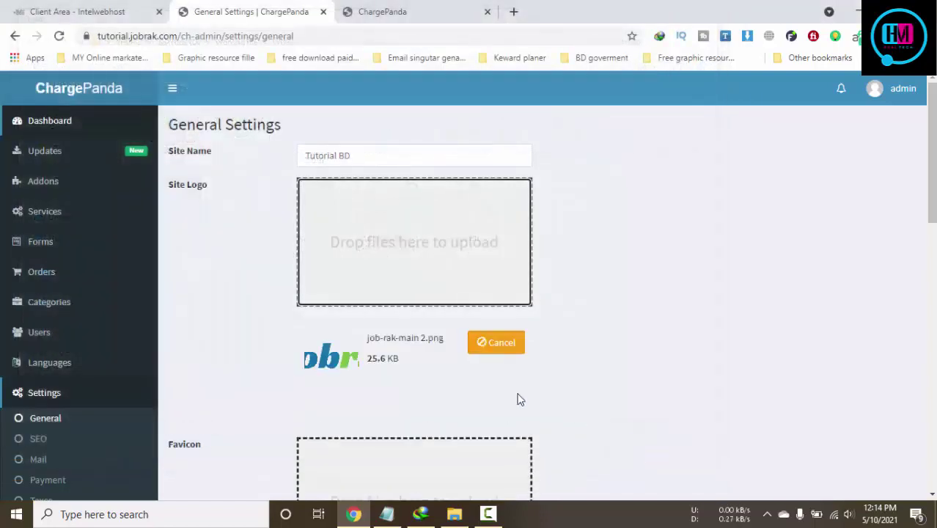
Upload fave-500-500.png as the favicon
scroll(519, 397, "down", 3)
left_click(437, 317)
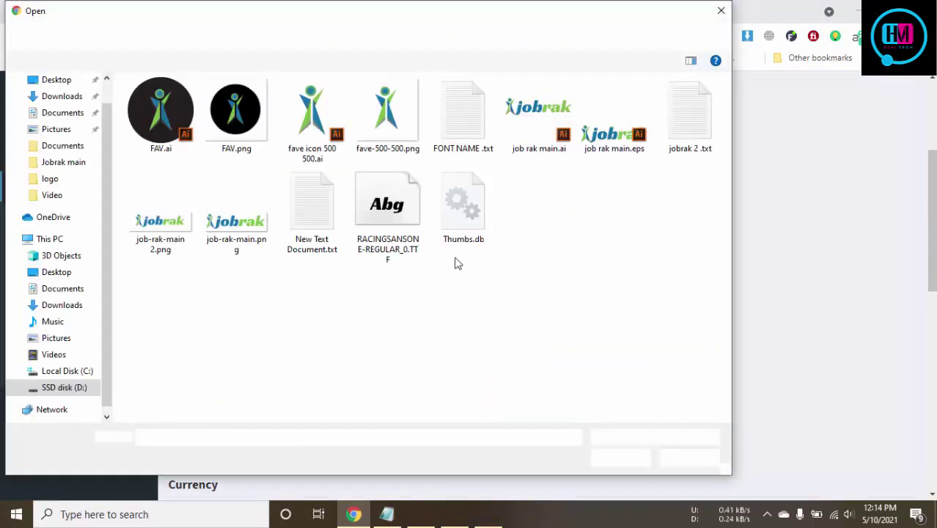
left_click(388, 114)
left_click(621, 457)
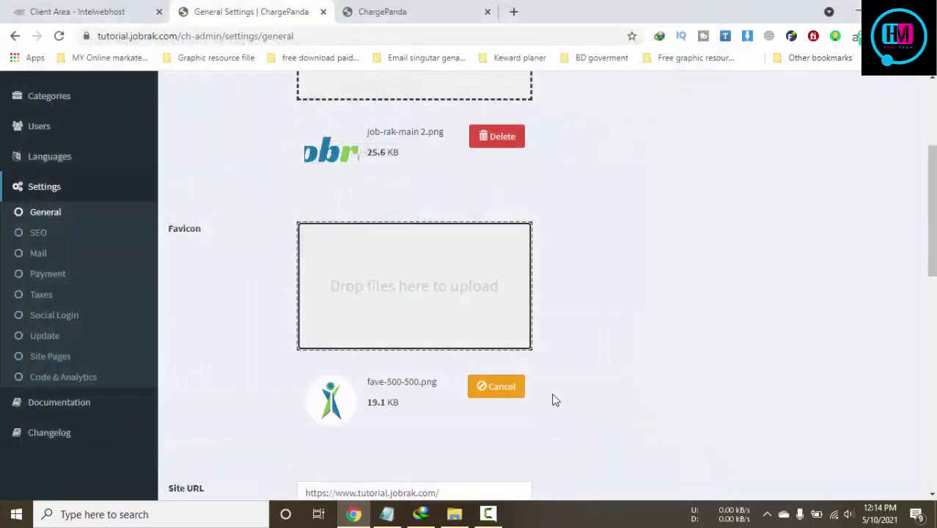
scroll(554, 399, "down", 3)
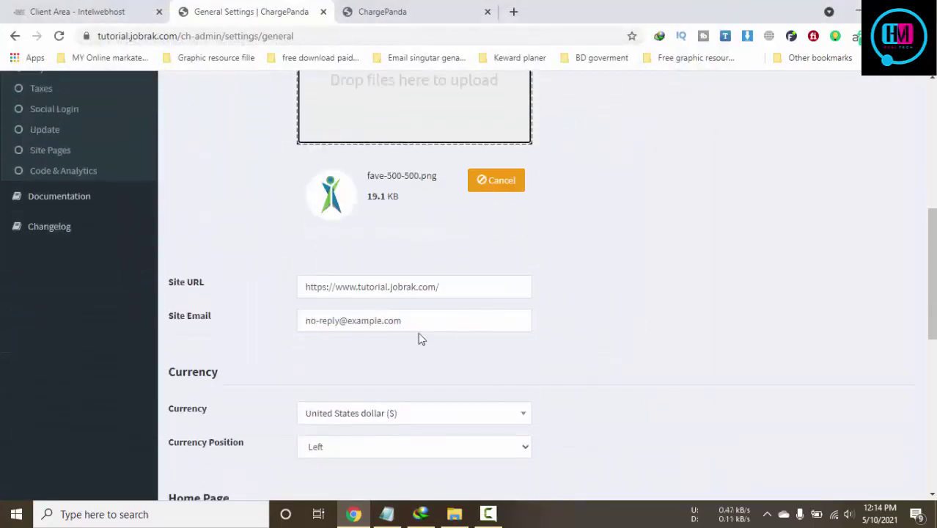
left_click(434, 318)
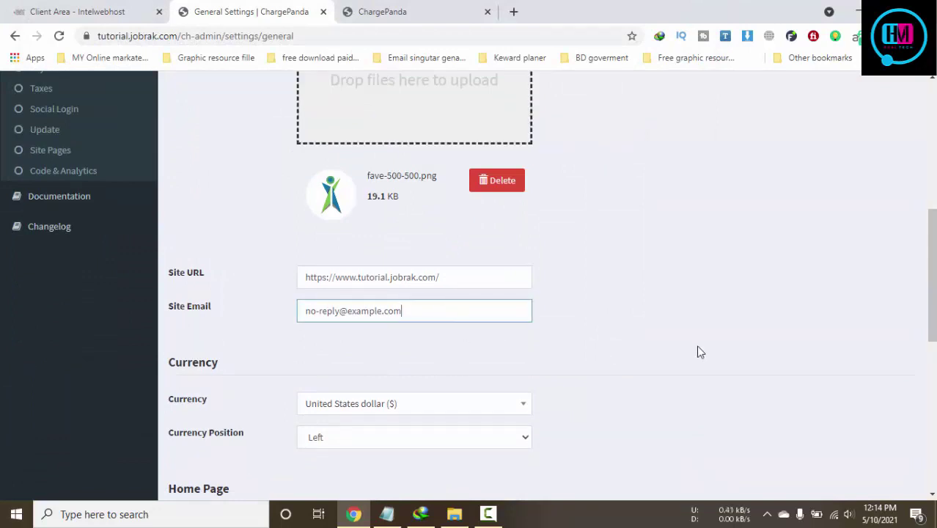
left_click_drag(348, 311, 462, 313)
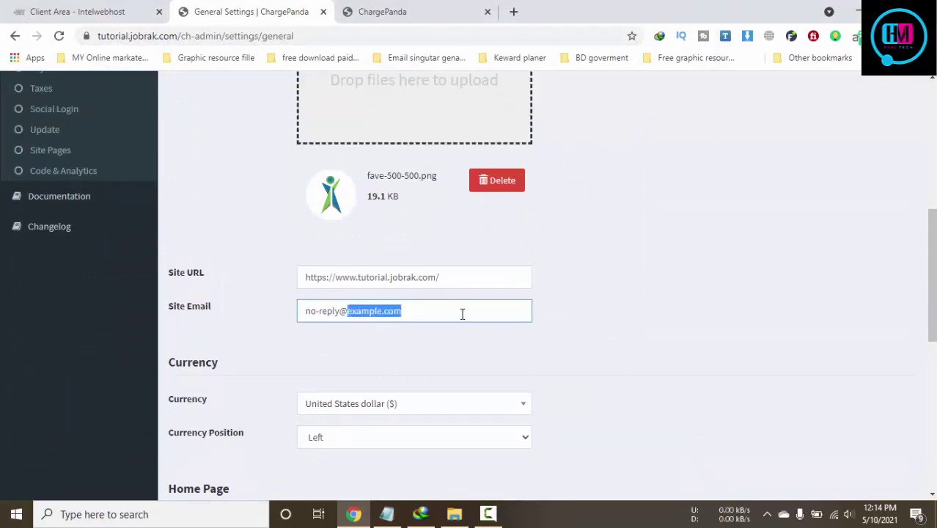
key("BackSpace")
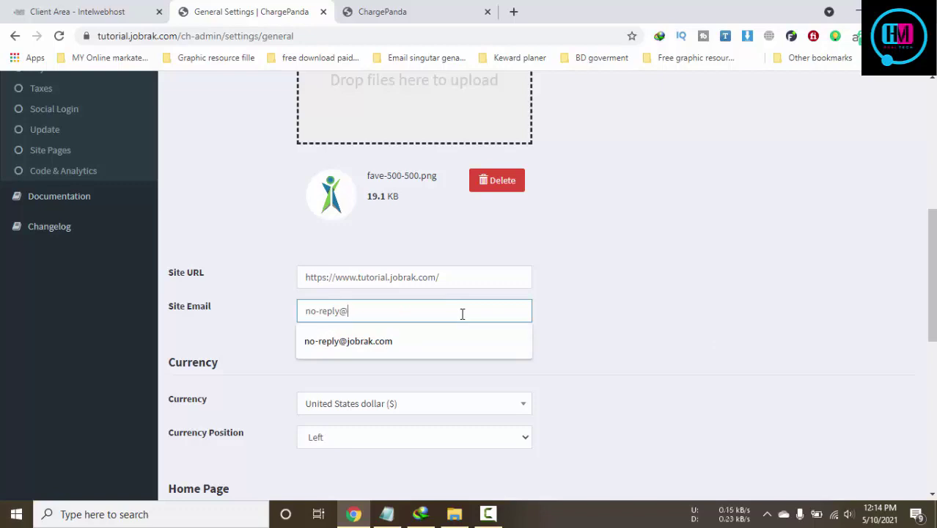
type("tutorial.jobrak.com")
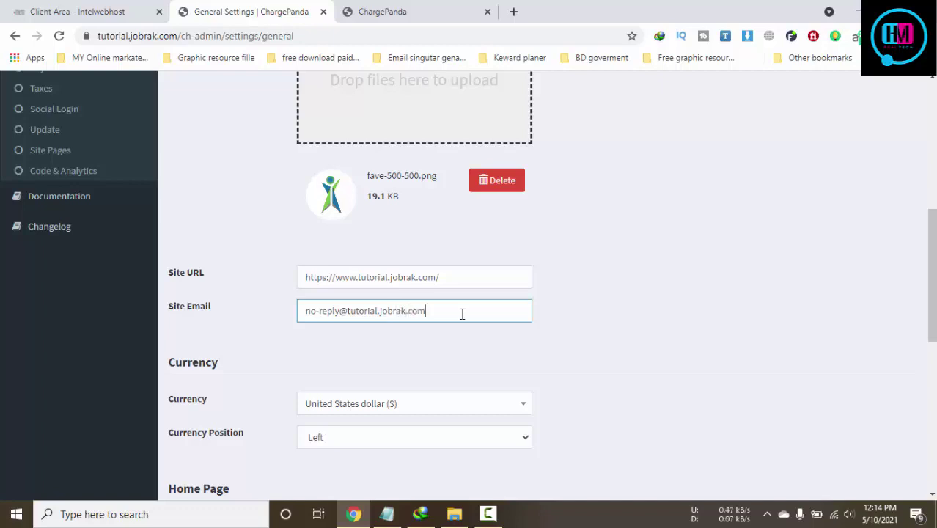
Switch Email Verification to On
scroll(462, 314, "down", 3)
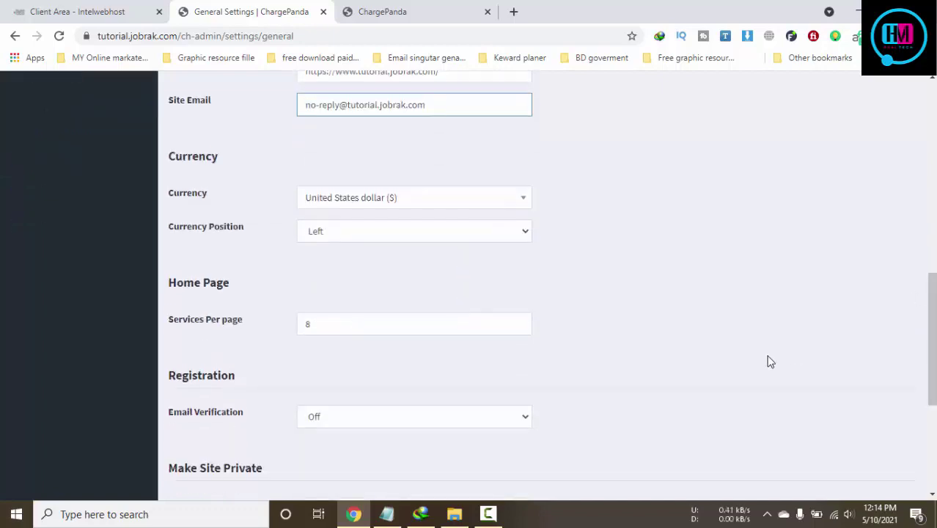
scroll(771, 363, "down", 2)
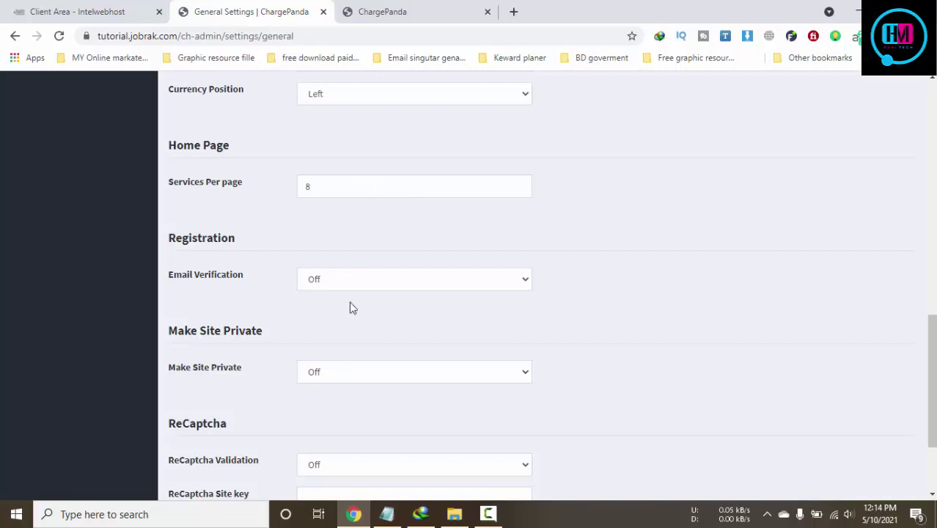
left_click(366, 289)
left_click(366, 290)
left_click(367, 290)
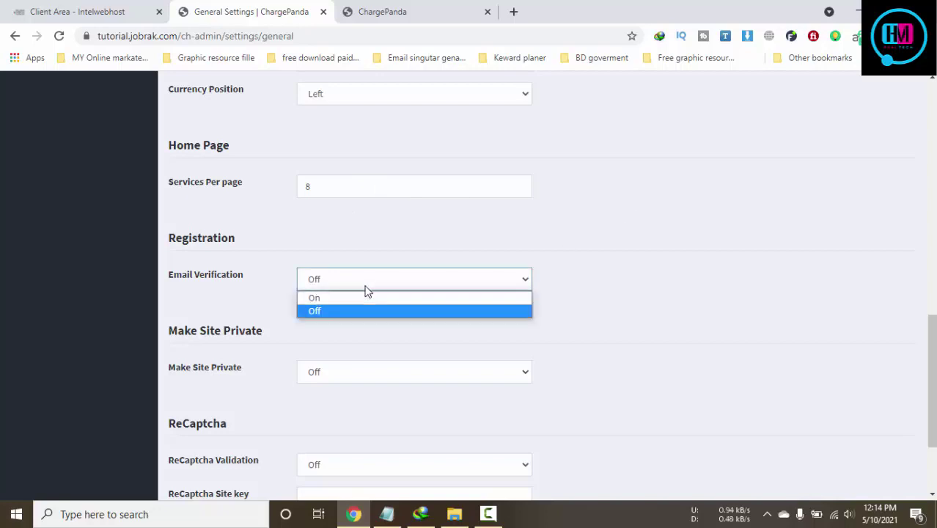
left_click(360, 299)
Leave Make Site Private Off and submit the general settings
scroll(305, 314, "down", 2)
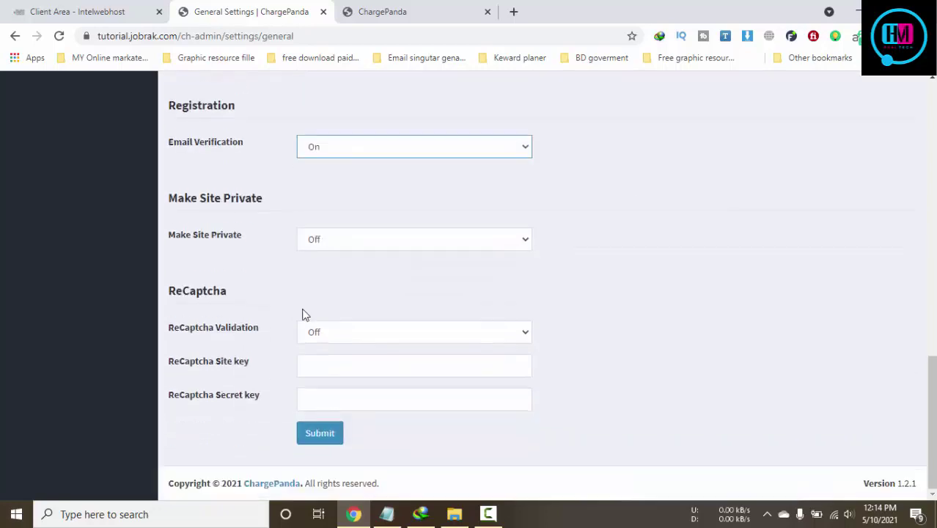
left_click(393, 246)
left_click(393, 245)
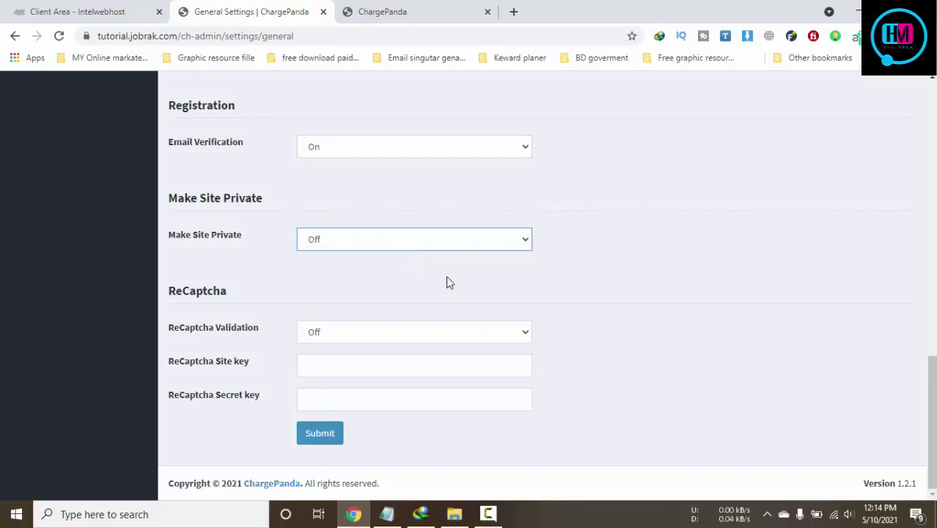
left_click(416, 242)
left_click(415, 239)
left_click(329, 437)
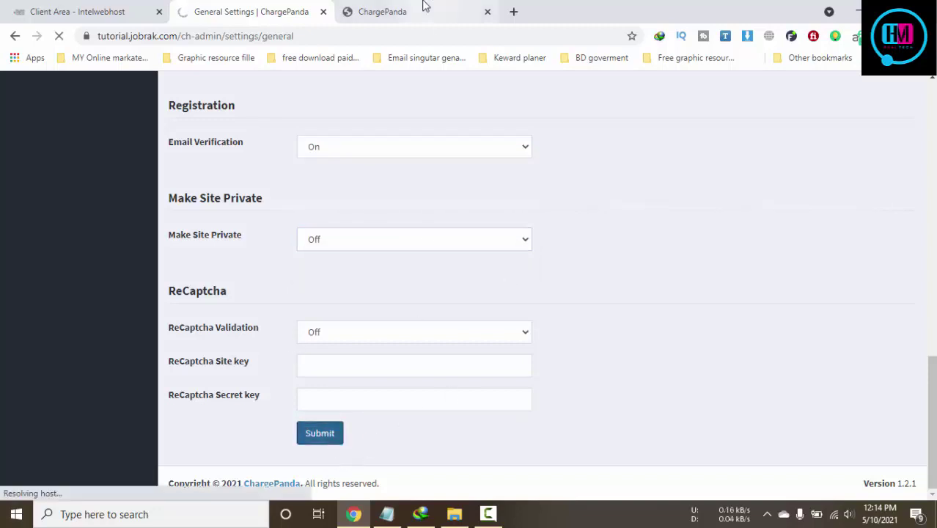
Close the Client Area tab and return to the General Settings page
left_click(425, 9)
key("ctrl+shift+Tab")
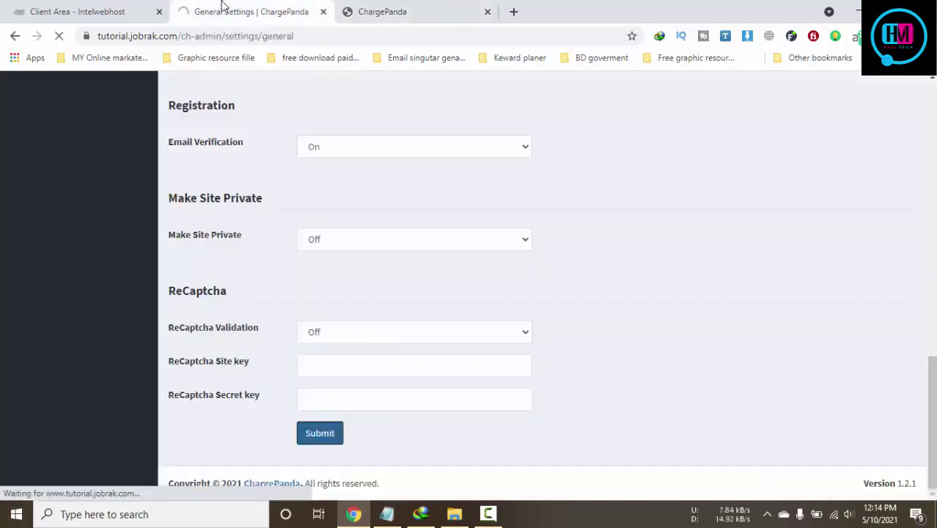
left_click(432, 7)
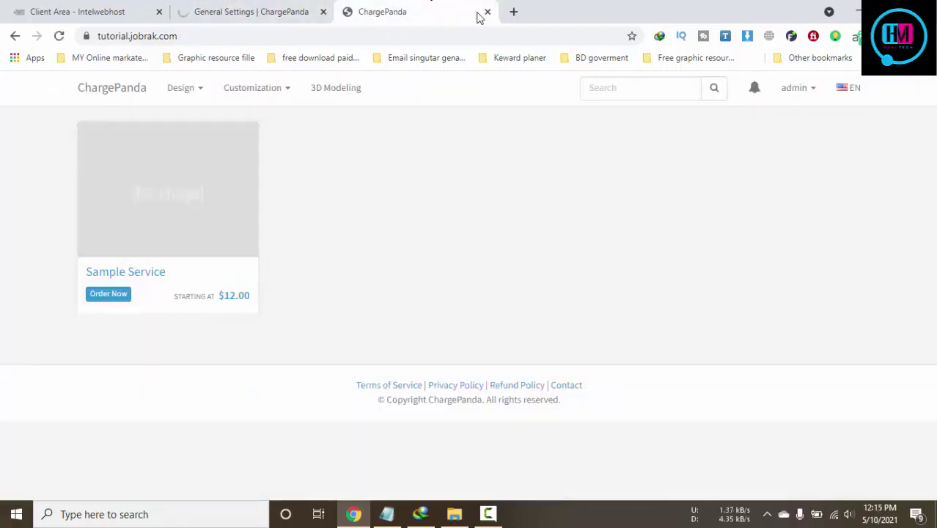
left_click(251, 10)
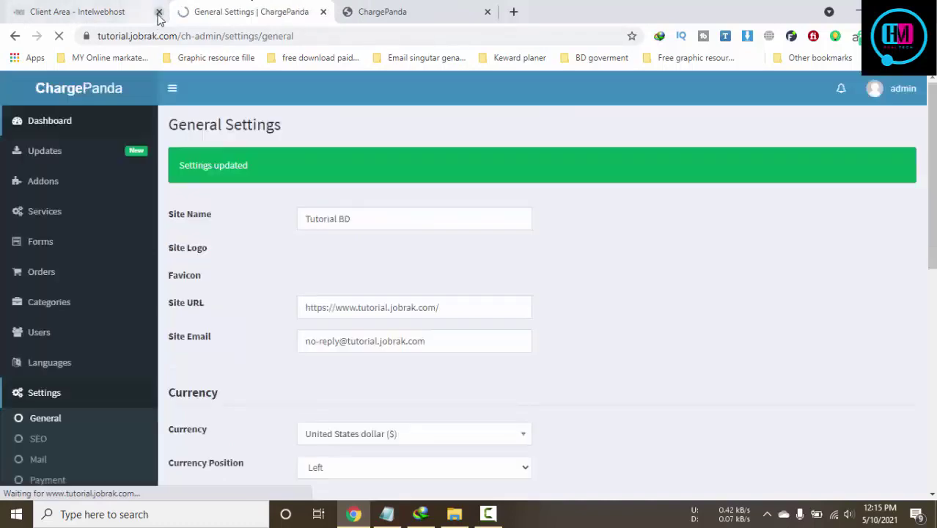
left_click(158, 12)
left_click(221, 11)
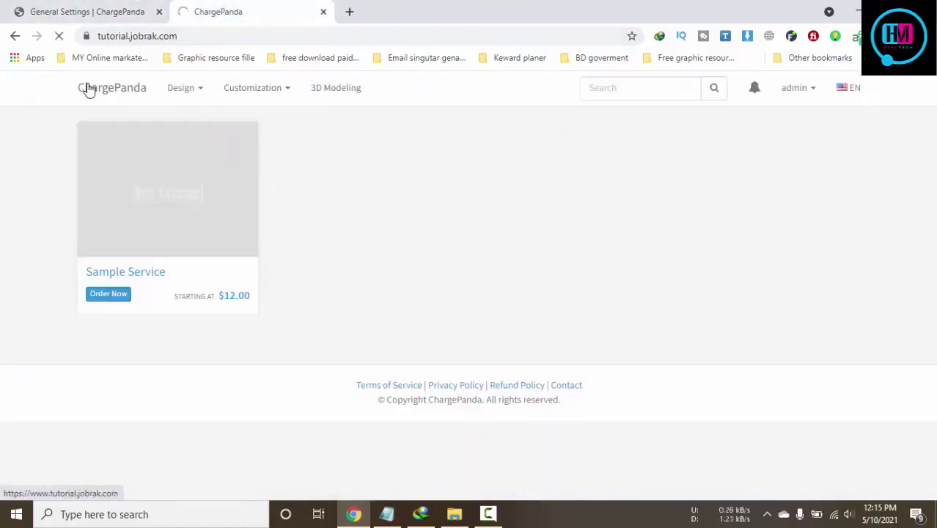
left_click(113, 7)
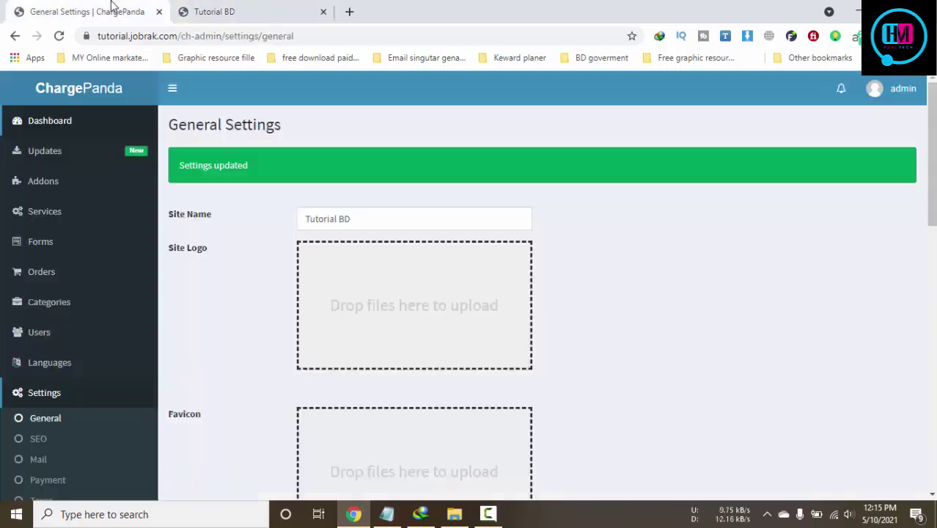
Re-upload job-rak-main 2.png as the Site Logo, submit, and reload the storefront
left_click(380, 314)
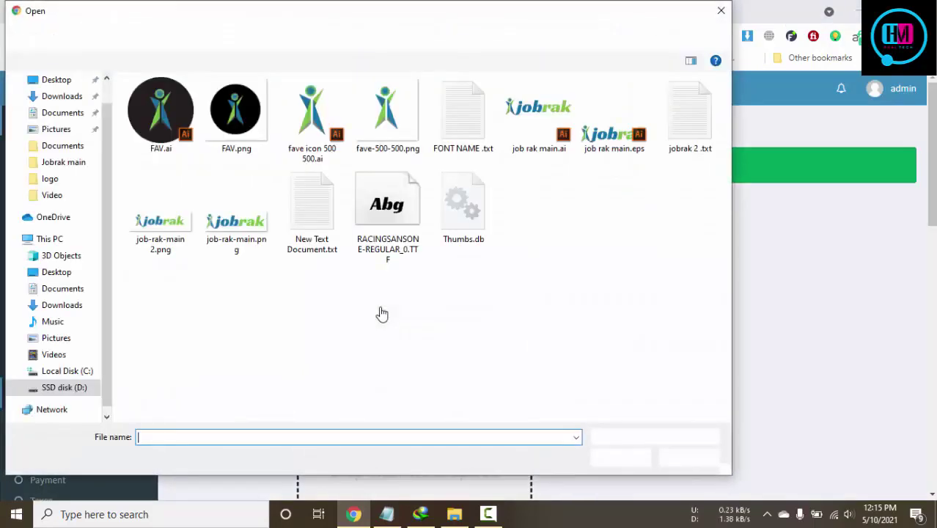
left_click(176, 236)
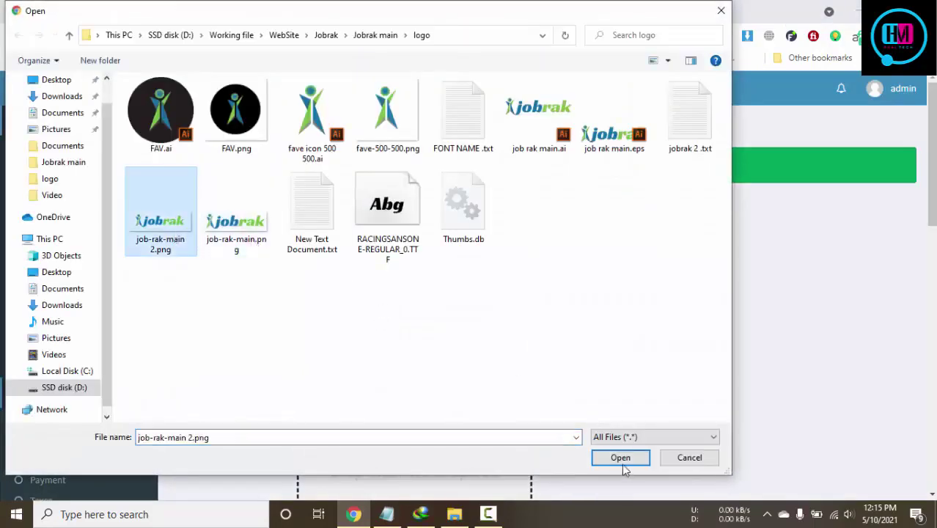
left_click(624, 458)
scroll(539, 422, "down", 3)
scroll(539, 422, "down", 2)
scroll(538, 422, "up", 3)
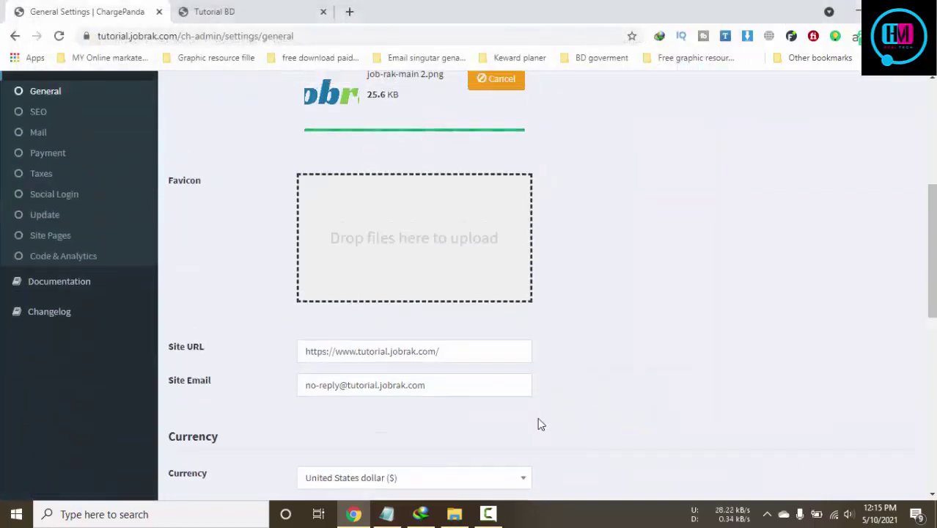
scroll(538, 423, "down", 9)
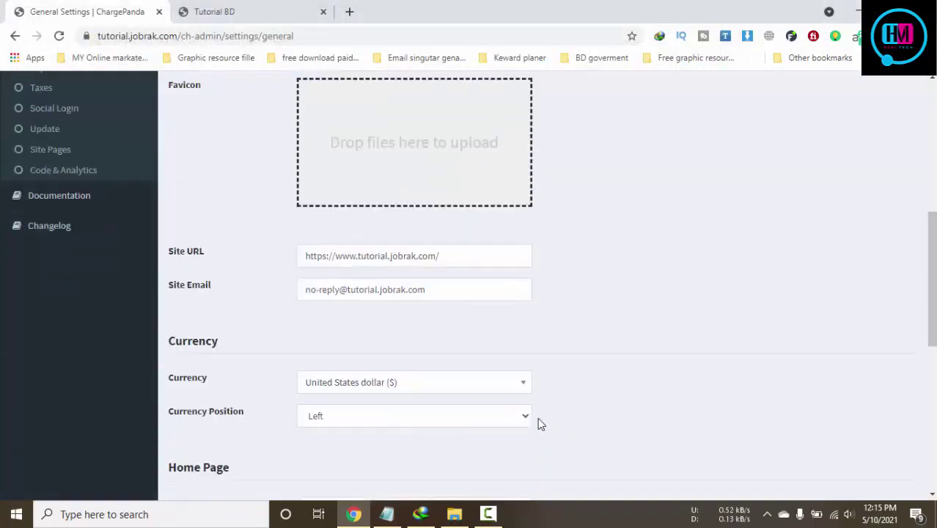
left_click(323, 434)
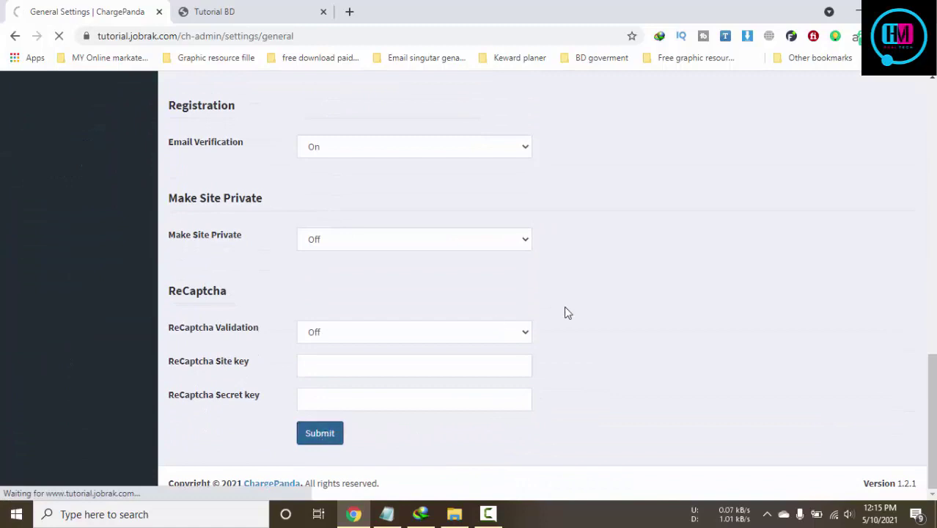
left_click(255, 8)
left_click(60, 36)
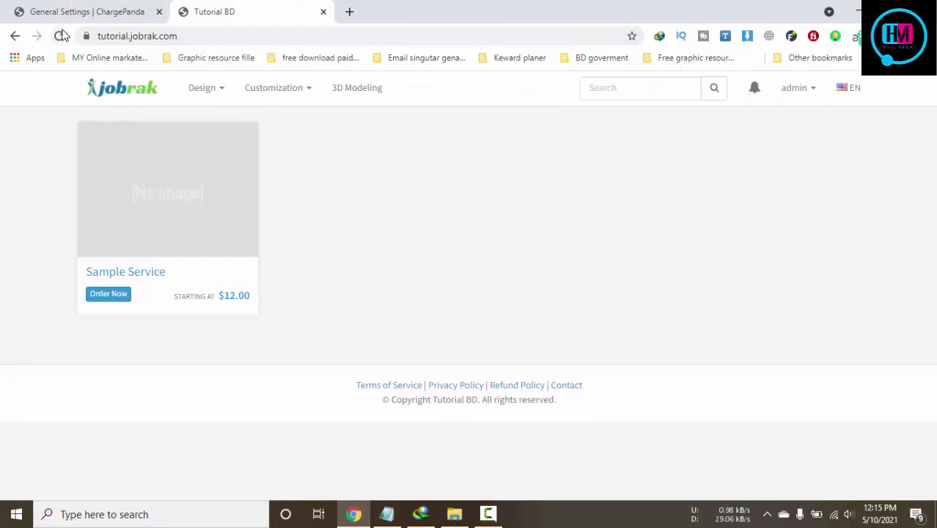
Browse the storefront's Logo Design, Logo Customization and 3D Modeling category pages
mouse_move(218, 104)
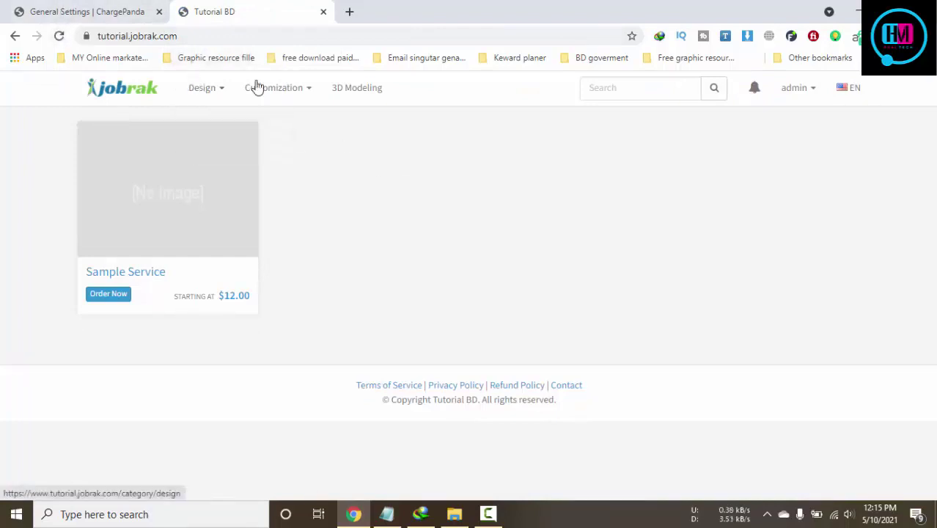
left_click(215, 119)
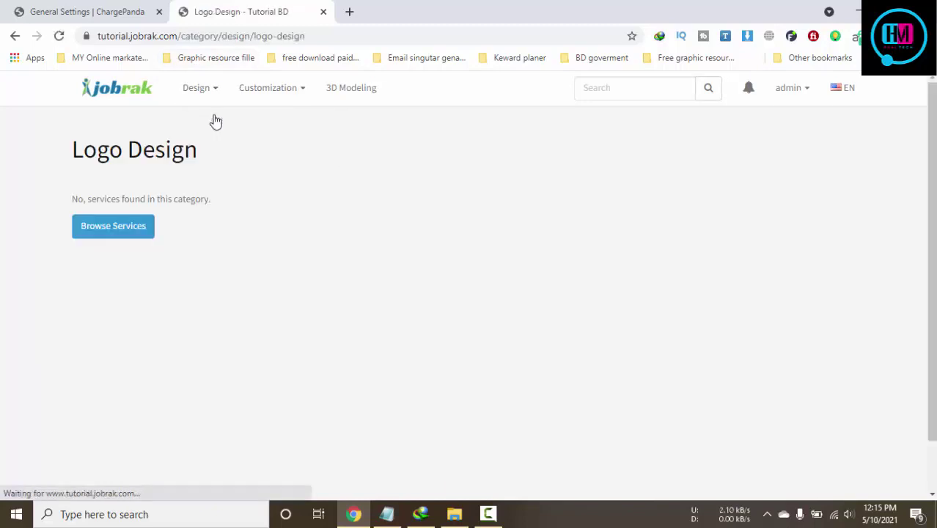
left_click(13, 36)
left_click(285, 121)
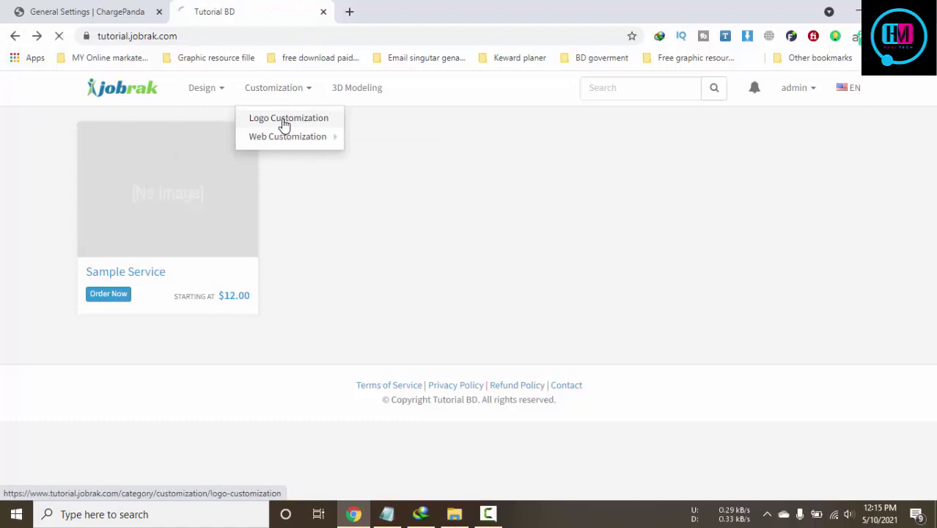
left_click(346, 91)
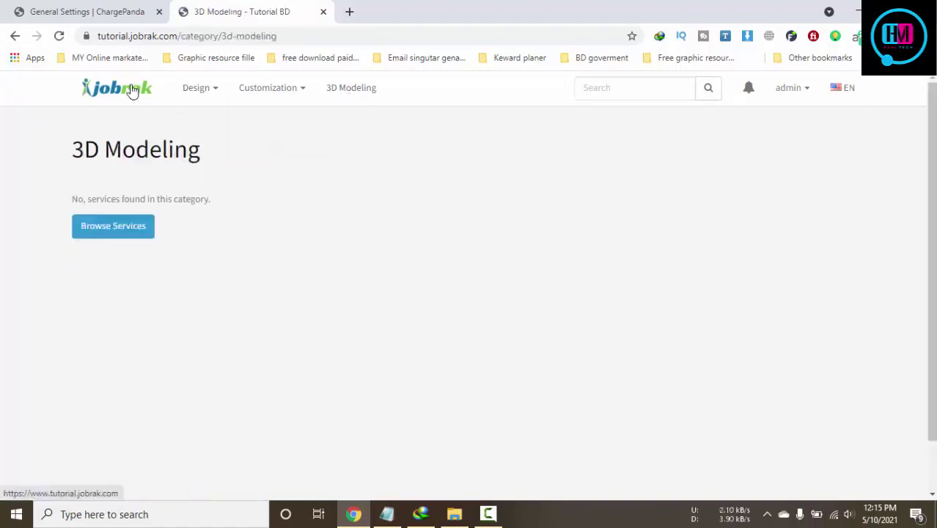
left_click(120, 9)
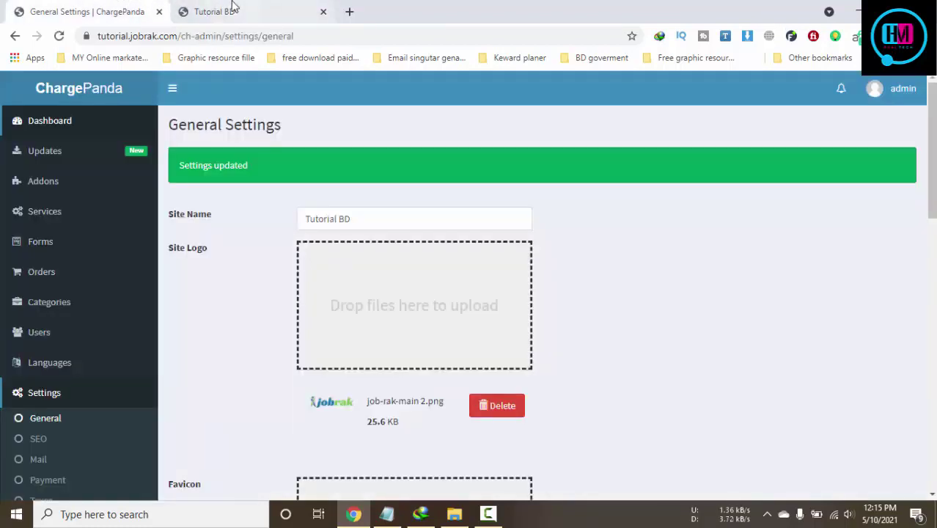
left_click(232, 7)
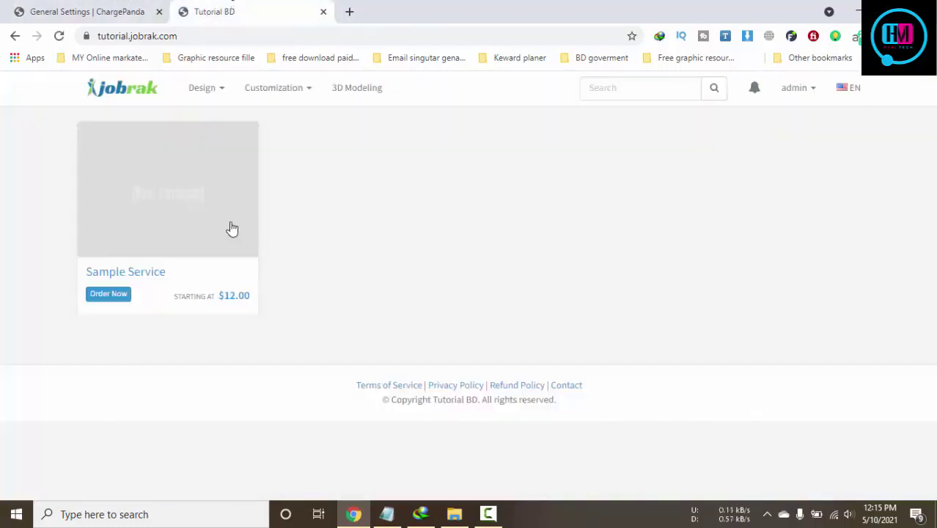
left_click(139, 85)
View the Site Pages settings, then go to the admin Services list
left_click(126, 15)
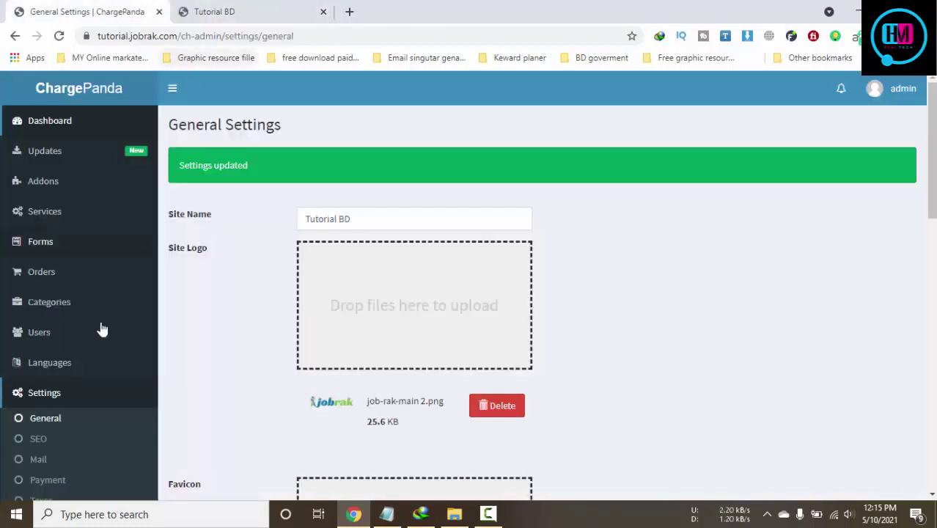
scroll(329, 203, "down", 8)
scroll(183, 336, "up", 5)
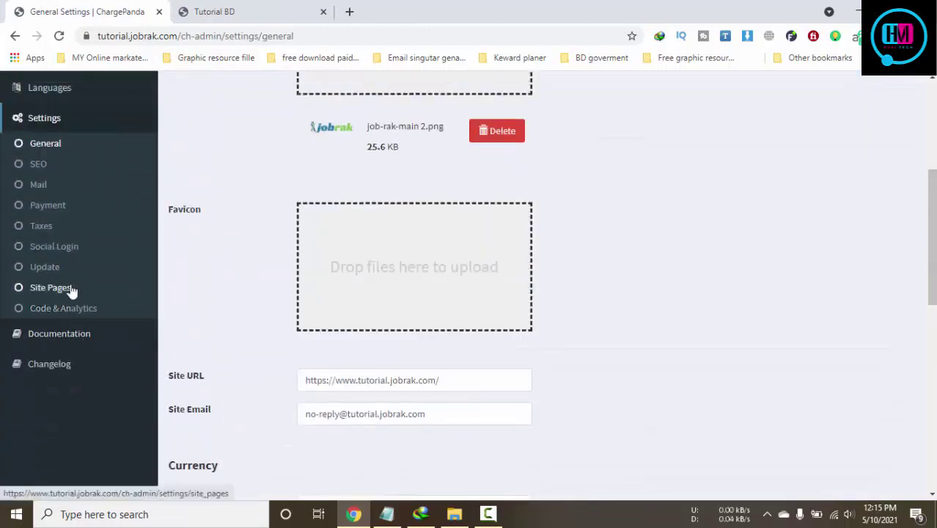
left_click(69, 288)
left_click(246, 13)
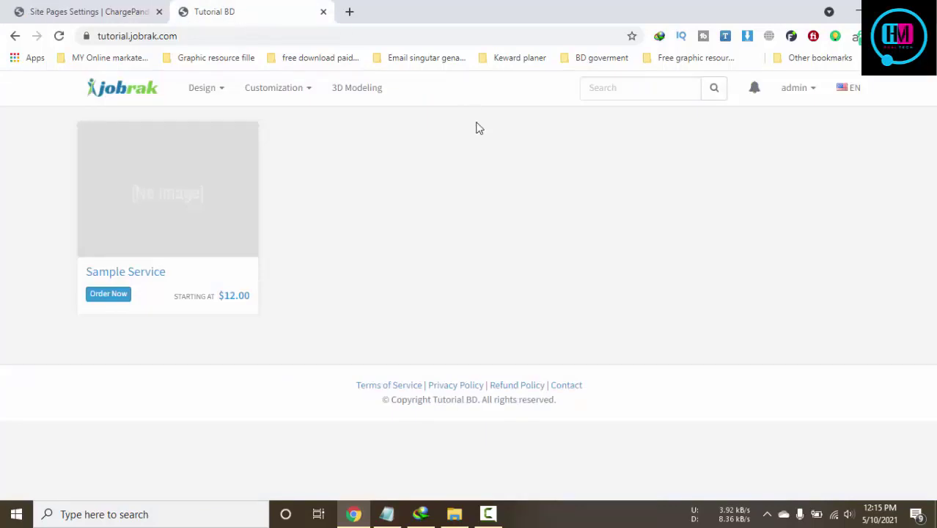
key("ctrl+Tab")
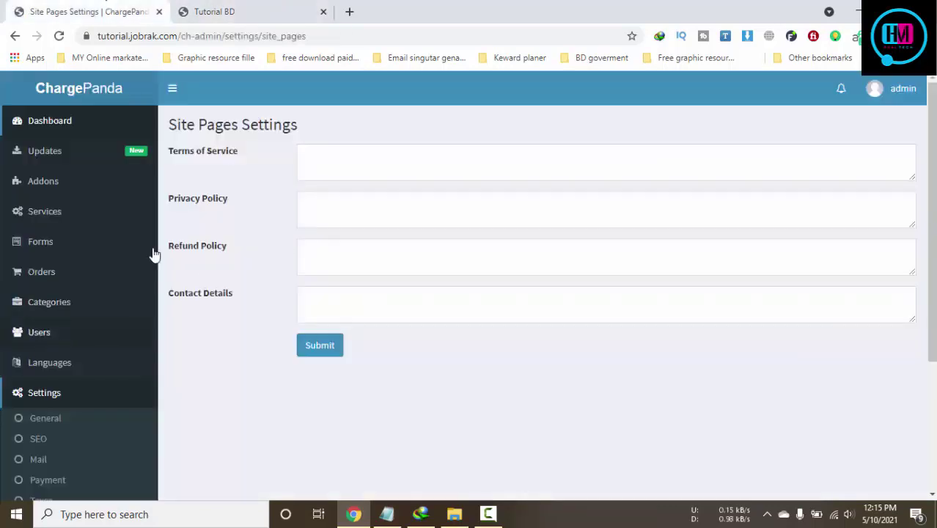
left_click(33, 211)
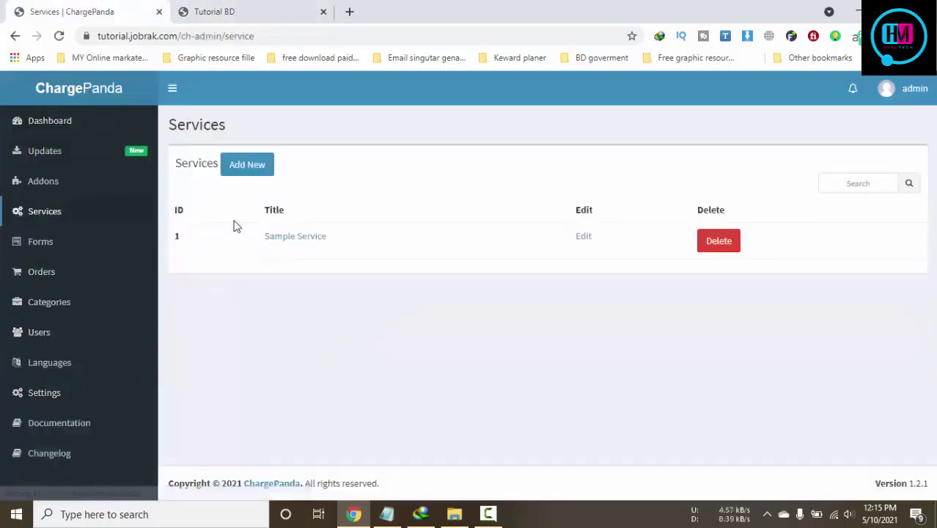
Start a new service titled Test with description 'ryrtutr fjtgjg fuy'
left_click(248, 166)
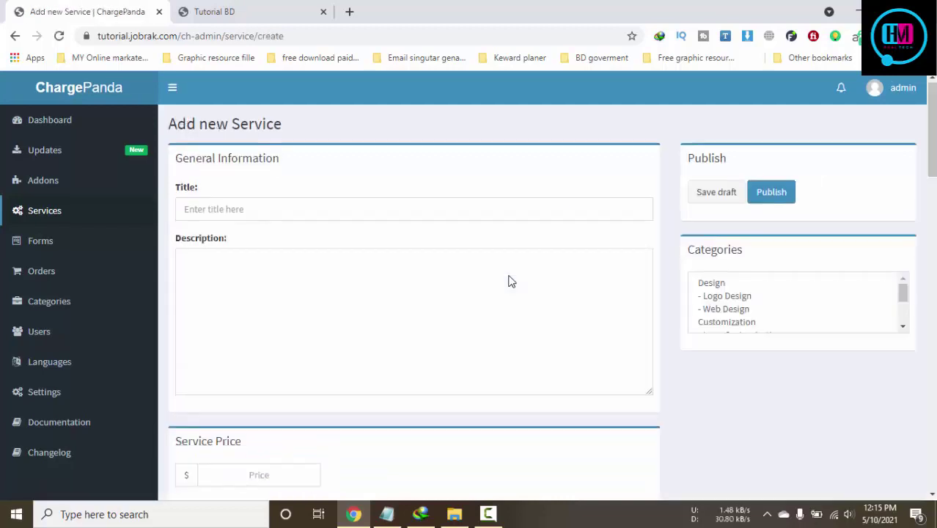
scroll(511, 282, "down", 4)
scroll(511, 282, "down", 4)
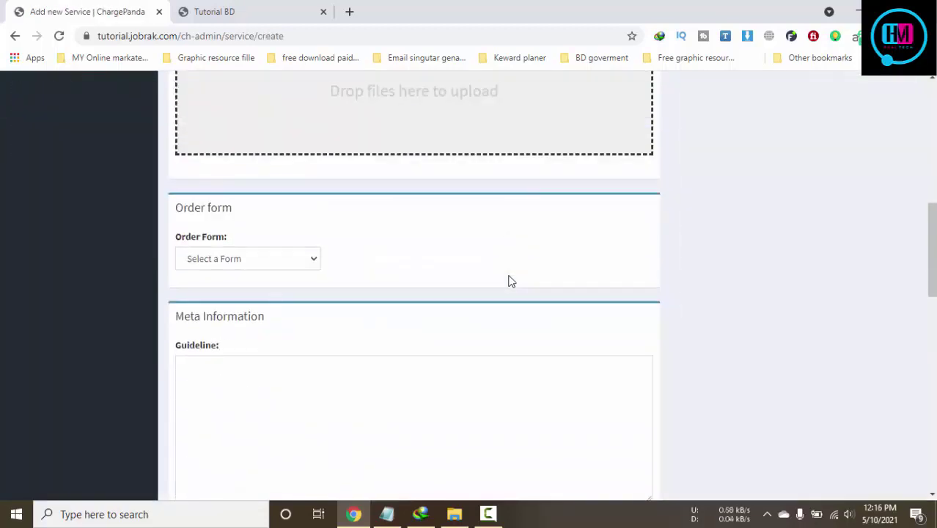
left_click(285, 264)
scroll(446, 268, "down", 5)
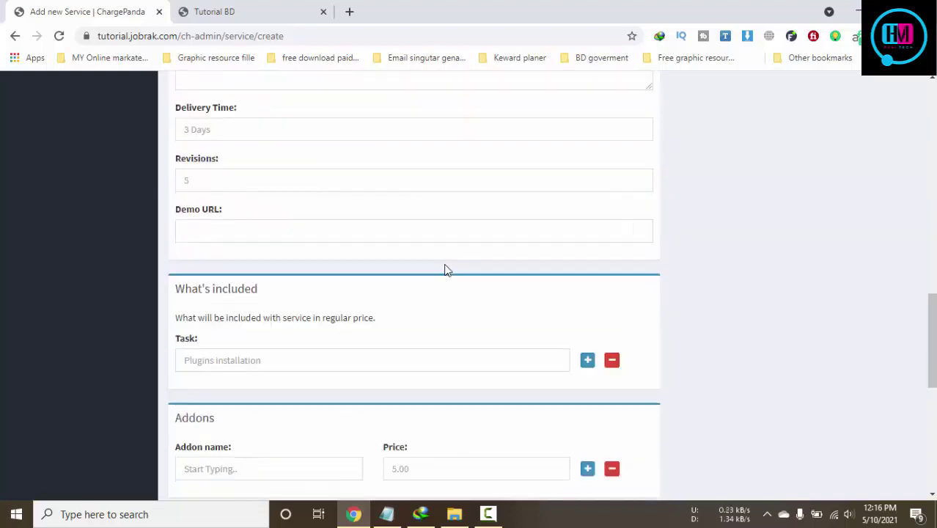
scroll(446, 270, "down", 6)
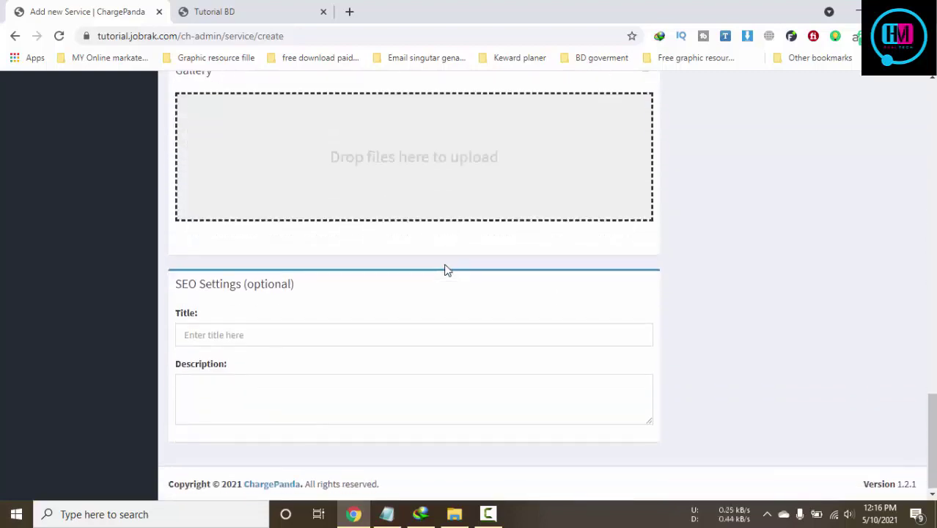
scroll(446, 270, "up", 4)
scroll(446, 270, "up", 16)
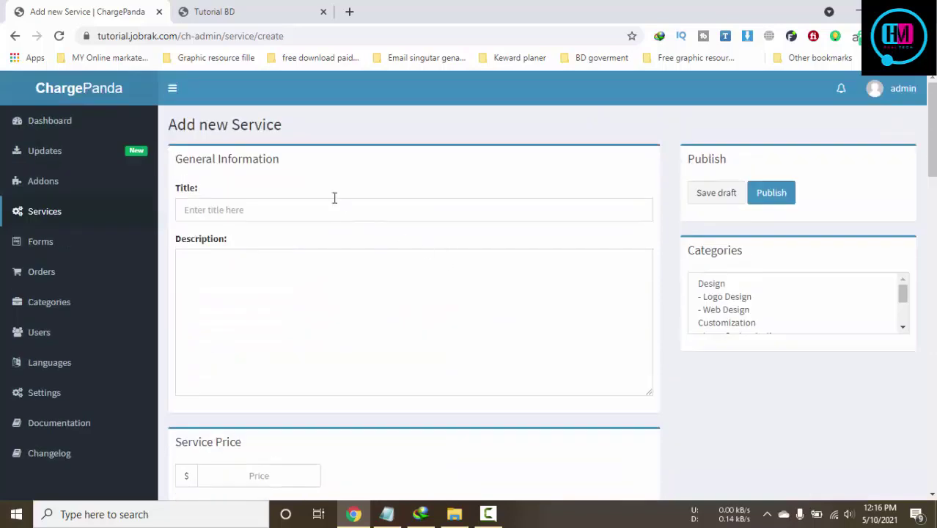
left_click(329, 210)
left_click(256, 258)
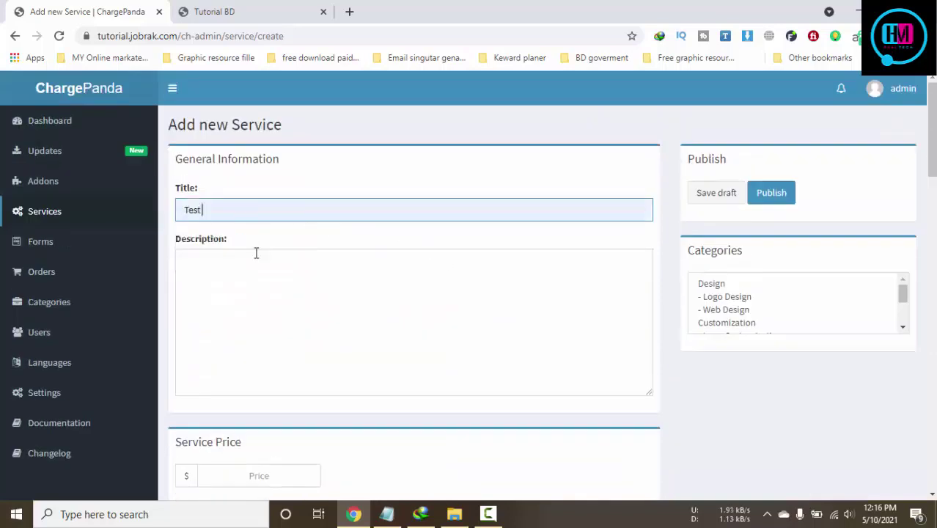
left_click(380, 330)
type("ryrtutr fjt")
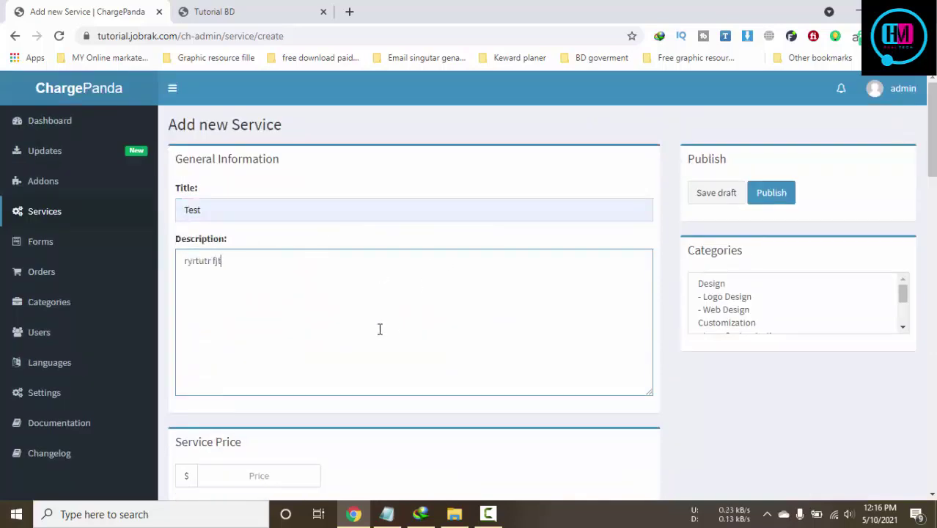
type("gjg fuy")
Set price 5, guideline 'fdgdf ryrt', delivery time 1 and unlimited revisions
scroll(379, 323, "down", 3)
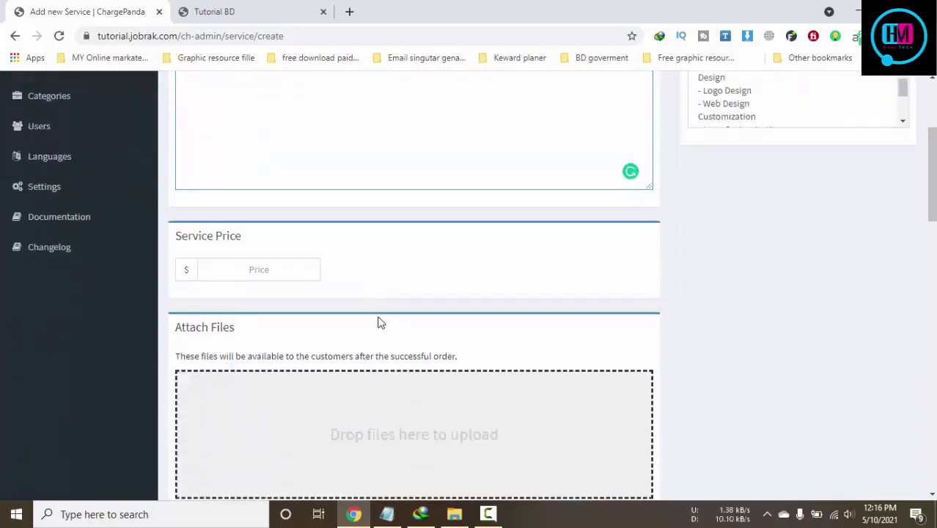
left_click(265, 270)
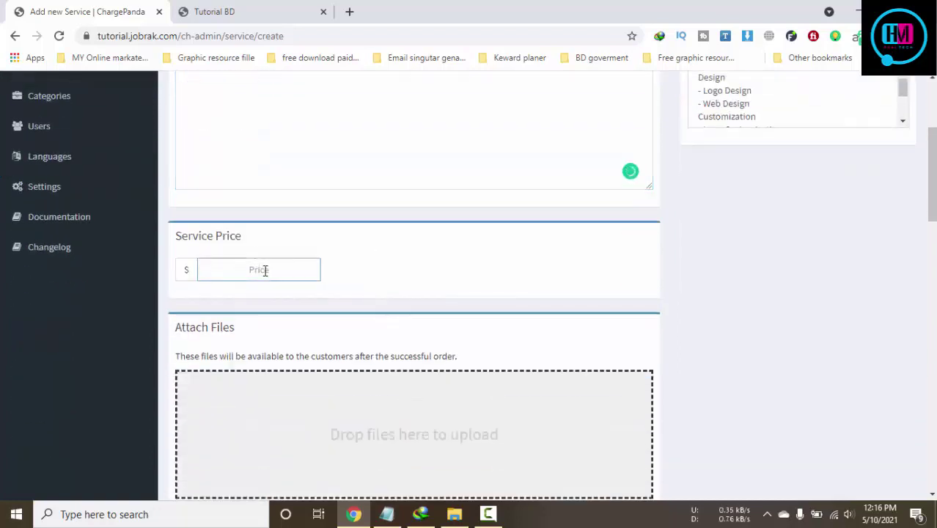
type("5")
scroll(485, 236, "down", 6)
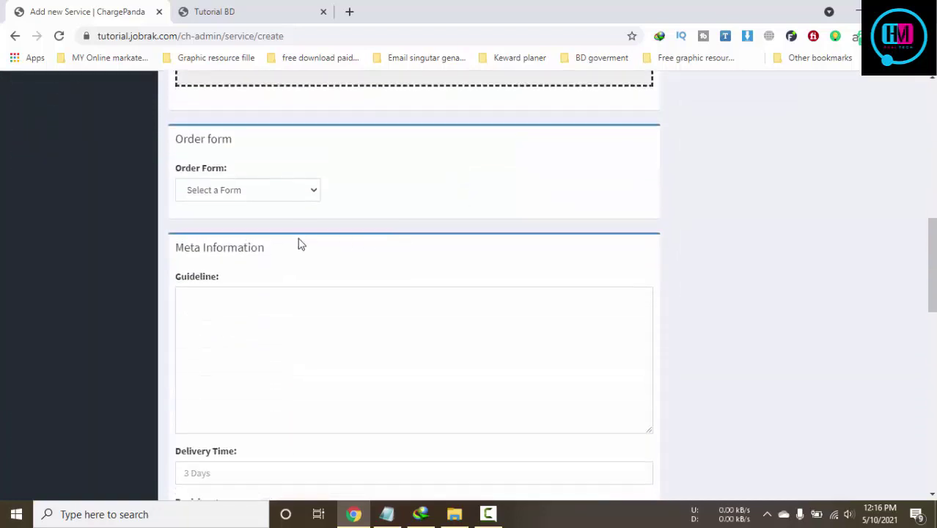
scroll(301, 245, "down", 2)
left_click(307, 223)
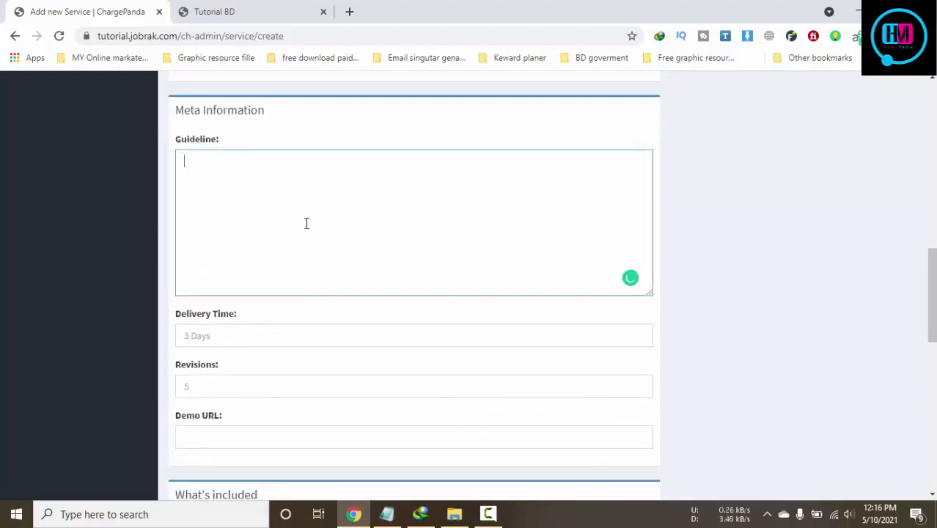
type("fdgdf ry")
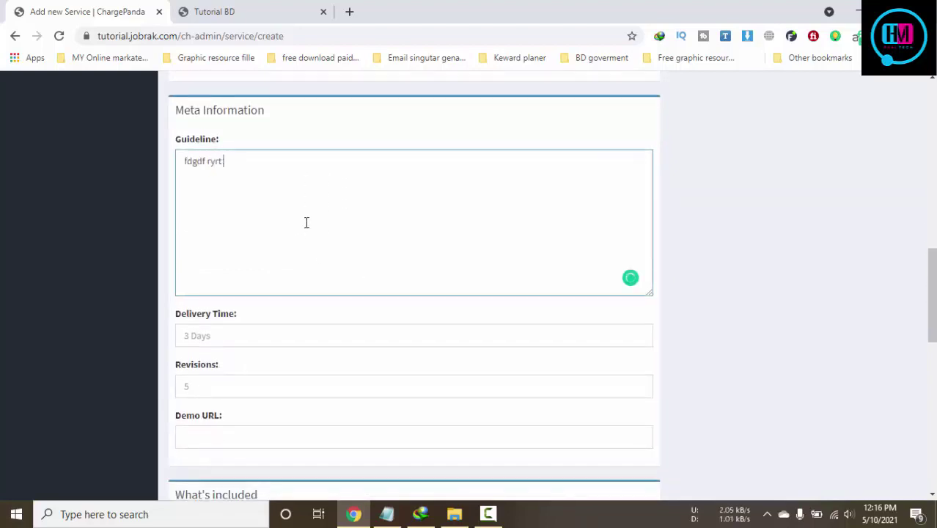
type("rt")
scroll(306, 220, "down", 2)
left_click(284, 191)
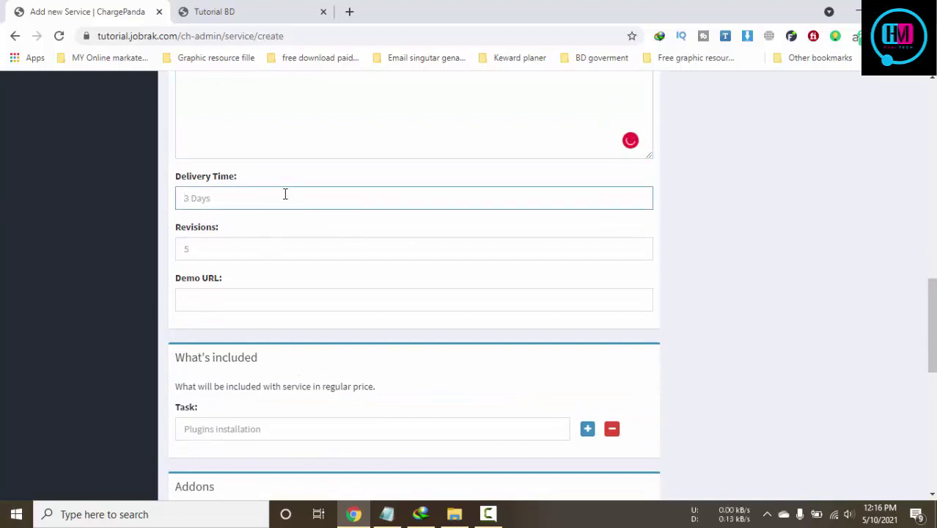
type("1")
left_click(276, 243)
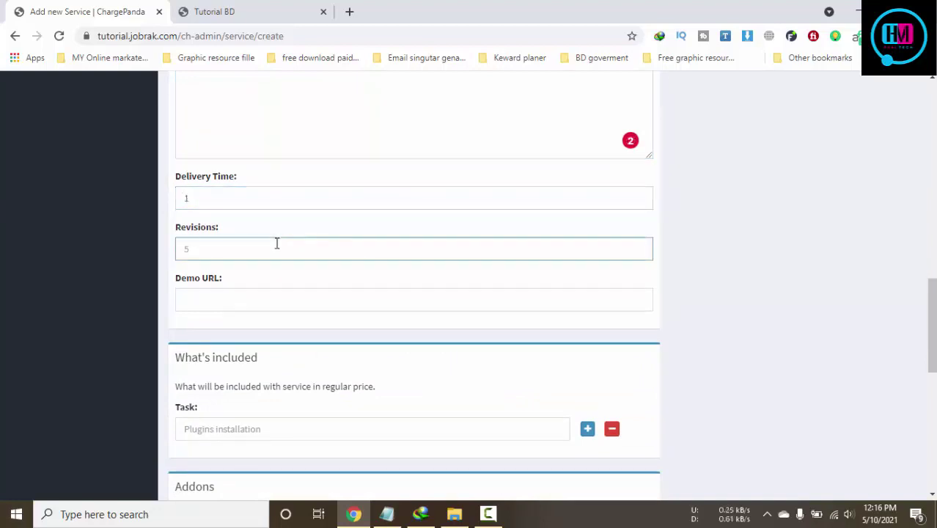
type("unlimited")
scroll(276, 235, "down", 3)
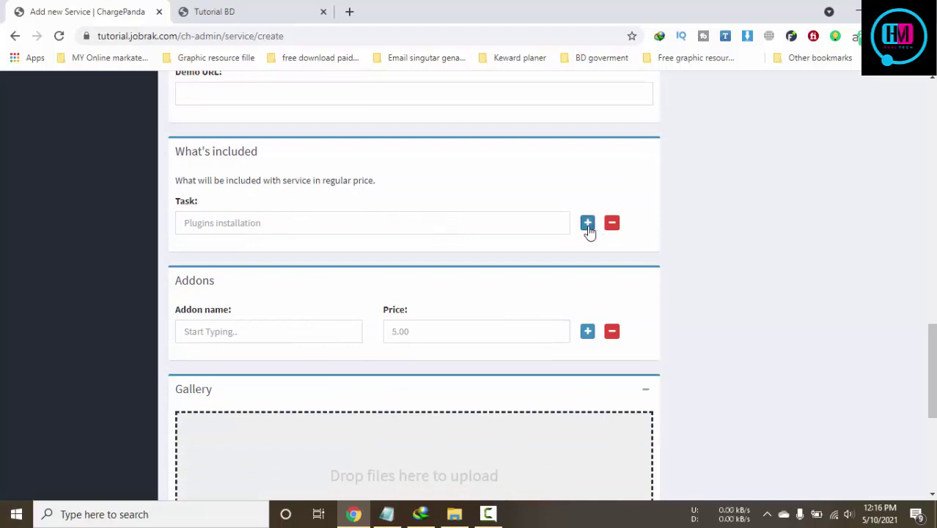
Add the first add-on 'frist delivery' priced at 9
left_click(546, 225)
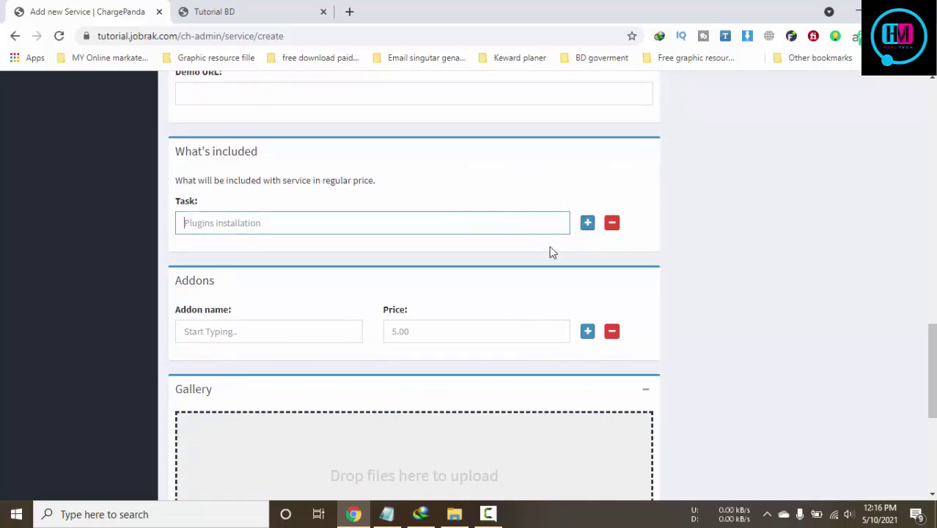
scroll(308, 258, "down", 2)
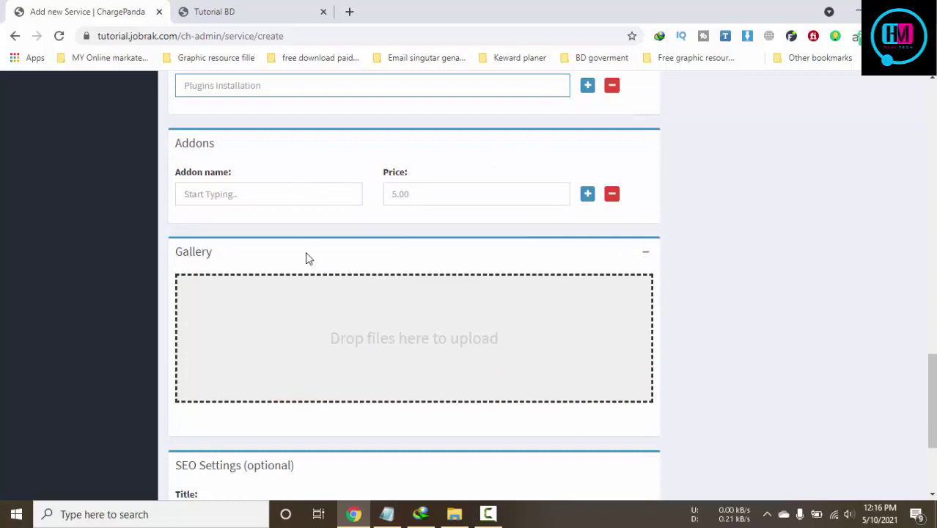
left_click(269, 197)
type("frist delivery")
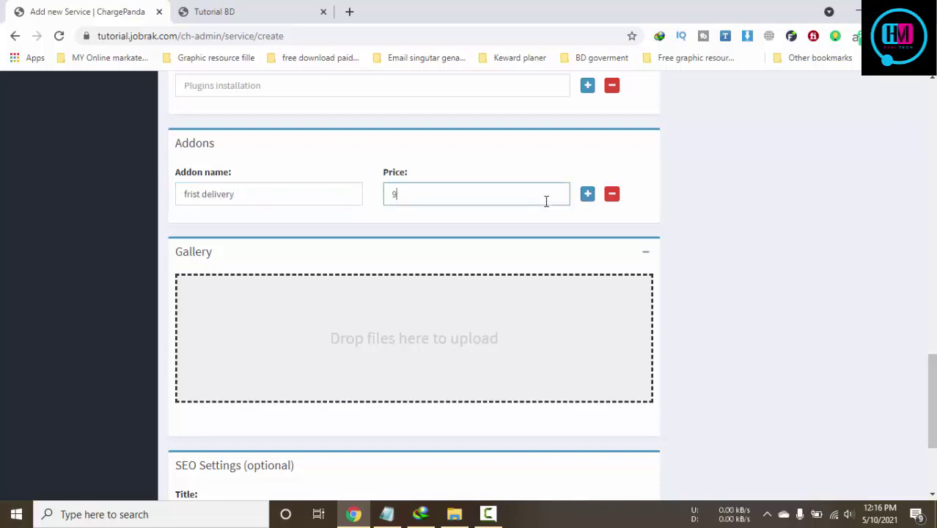
Add a second add-on 'another' priced at 50 and open the gallery file picker
left_click(590, 198)
left_click(259, 247)
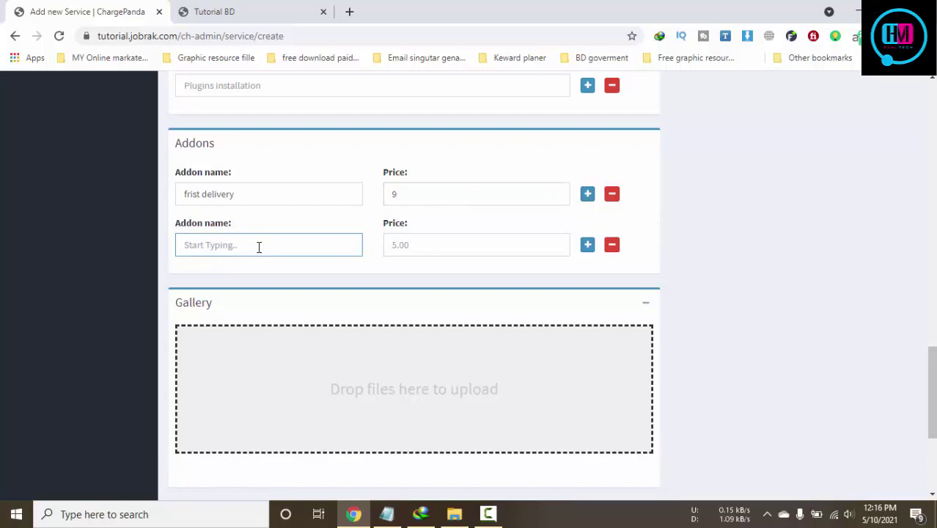
type("another")
left_click(458, 242)
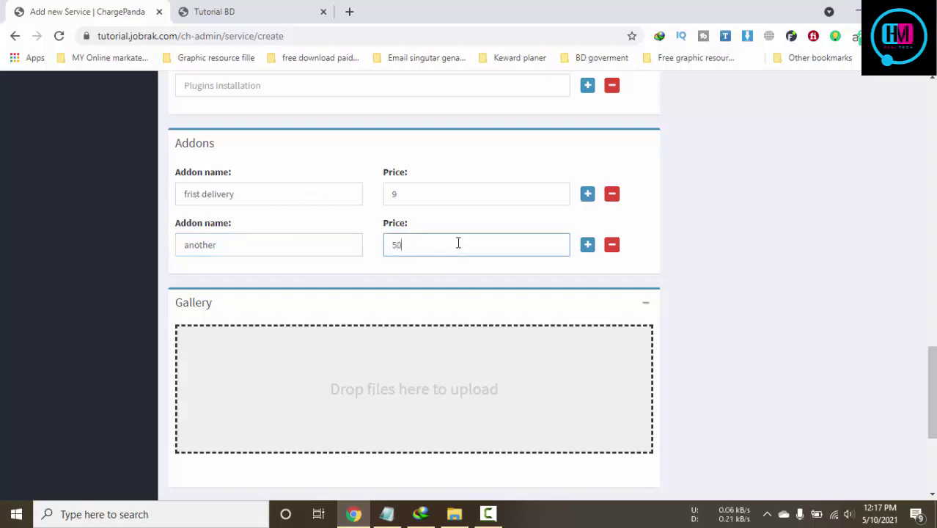
left_click(481, 378)
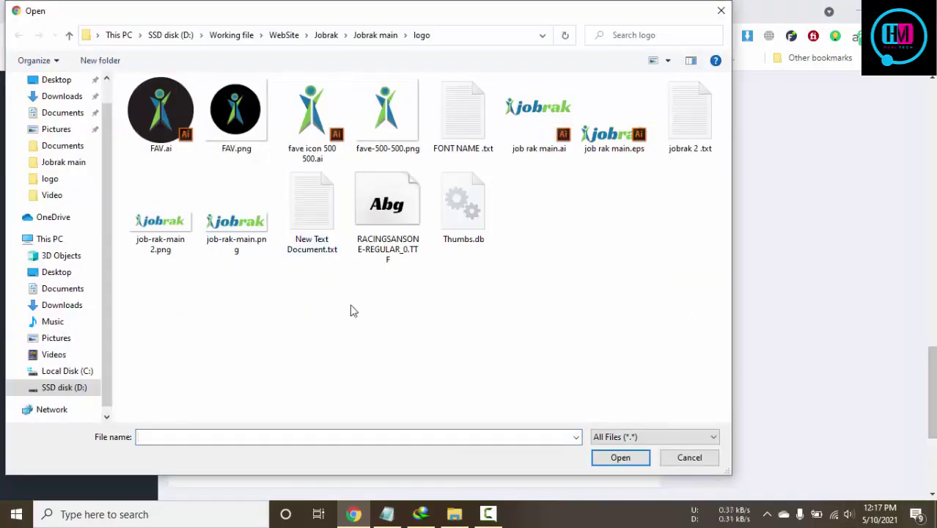
Upload jobrak g .png from the Jobrak main folder to the service gallery
key("alt+Up")
left_click(544, 246)
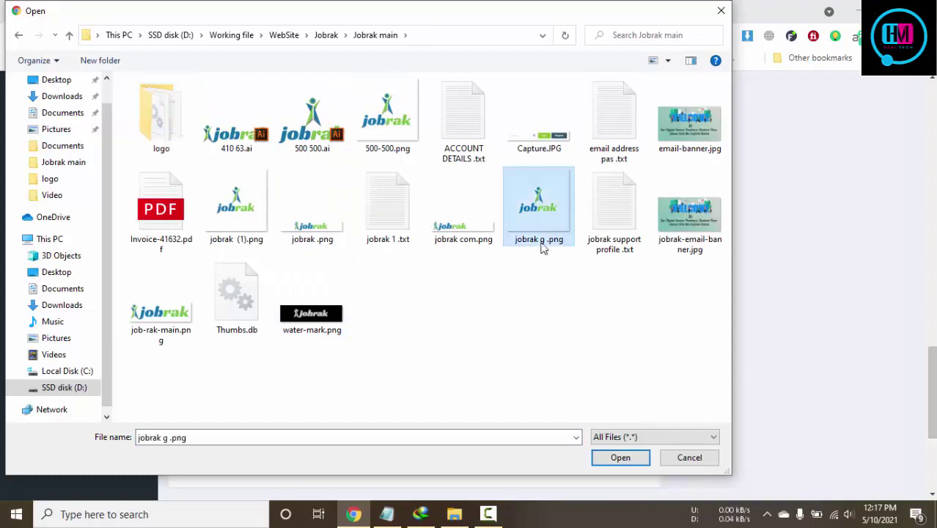
left_click(624, 462)
Assign the Test service to the Design category and publish it
scroll(578, 425, "down", 3)
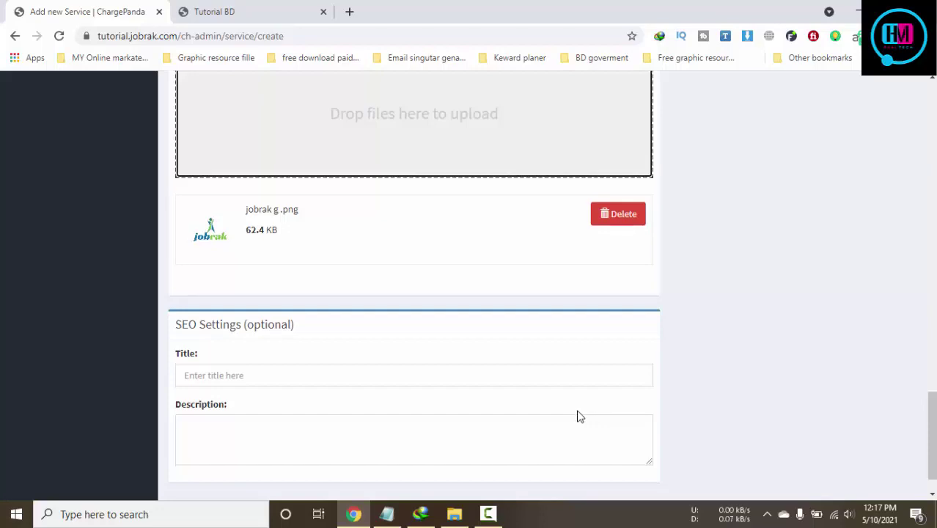
scroll(578, 416, "down", 1)
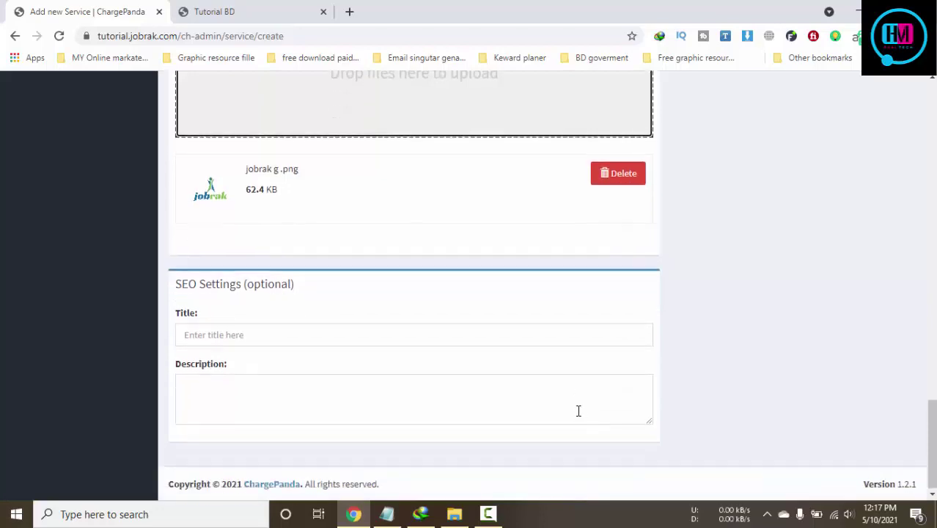
scroll(578, 413, "up", 15)
scroll(578, 415, "up", 4)
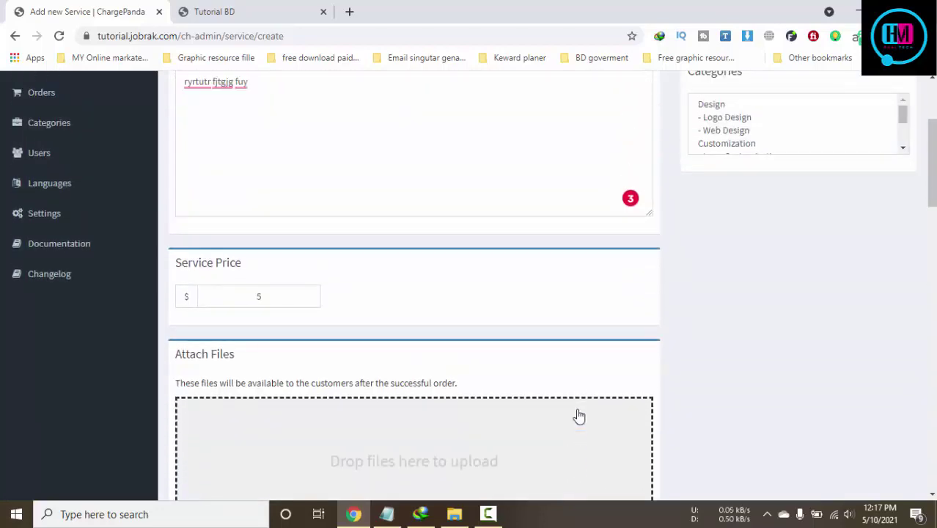
left_click(709, 286)
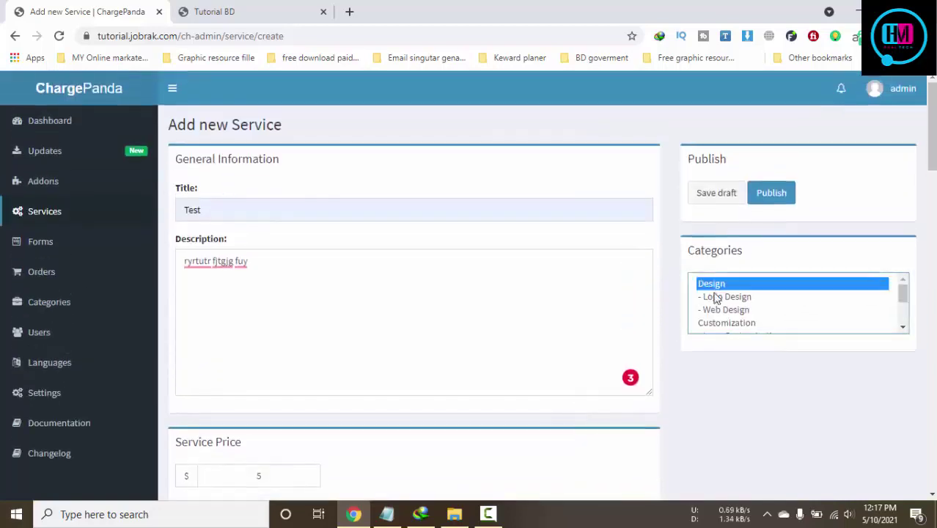
left_click(771, 193)
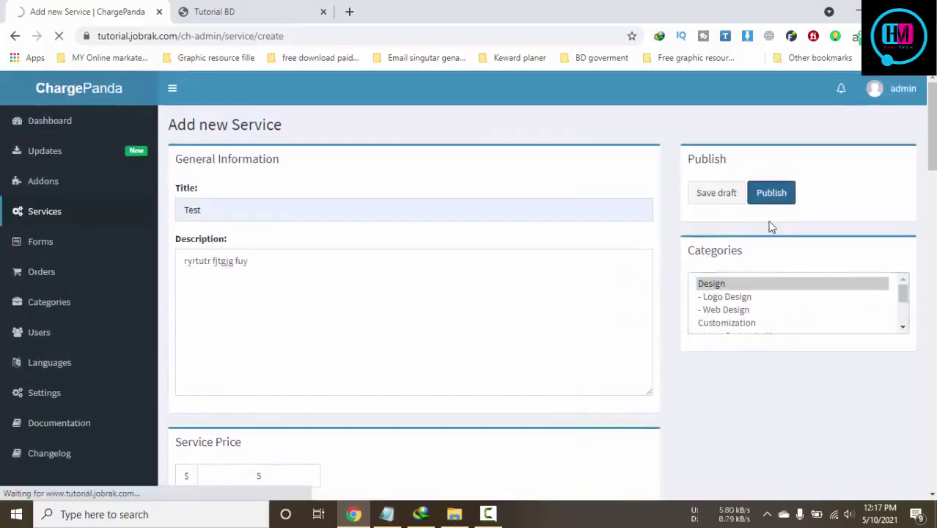
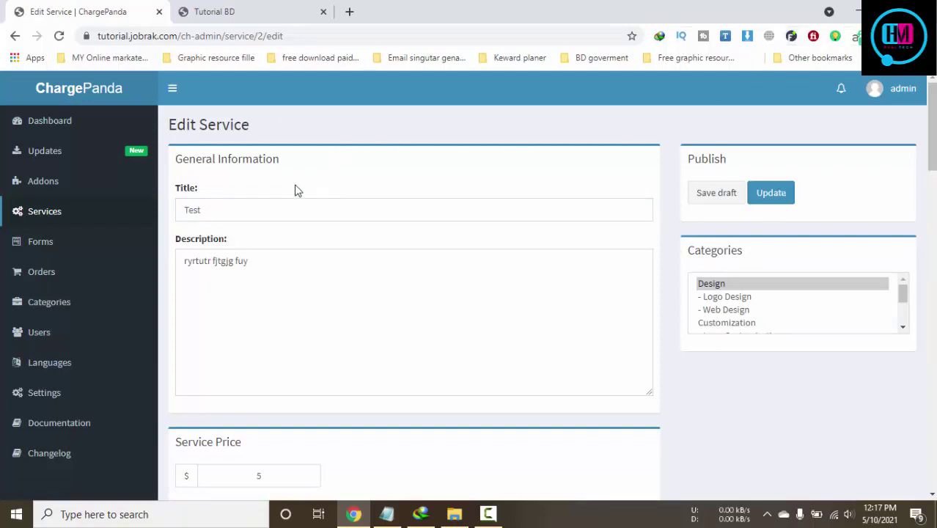
Retitle the service from 'Test' to 'file redesign bangla tutorial'
left_click(253, 212)
key("ctrl+a")
type("f")
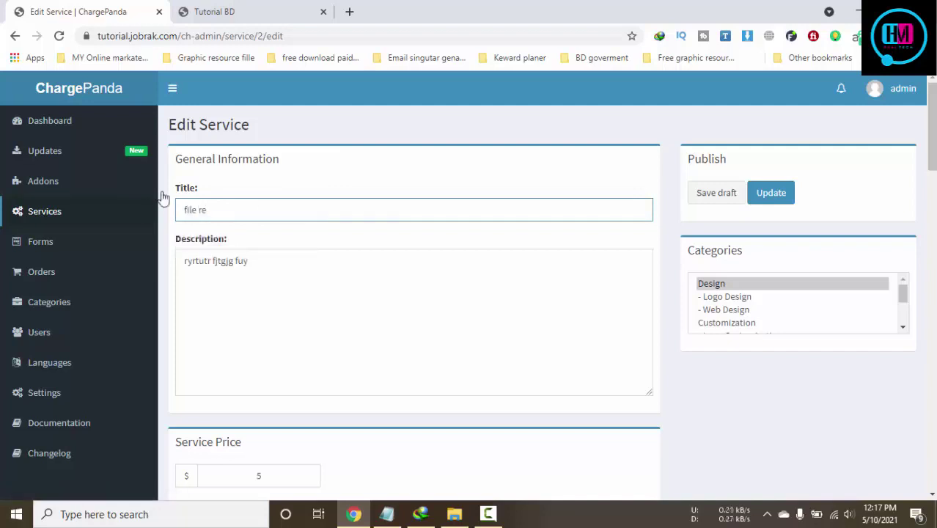
type("ile redesign bangla t")
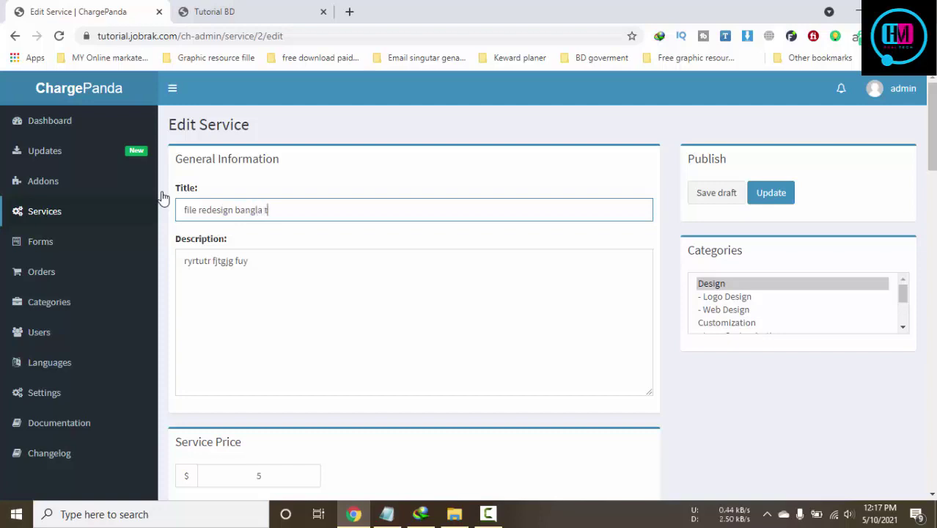
type("utorial")
Upload Capture.JPG as a service attachment
scroll(353, 331, "down", 2)
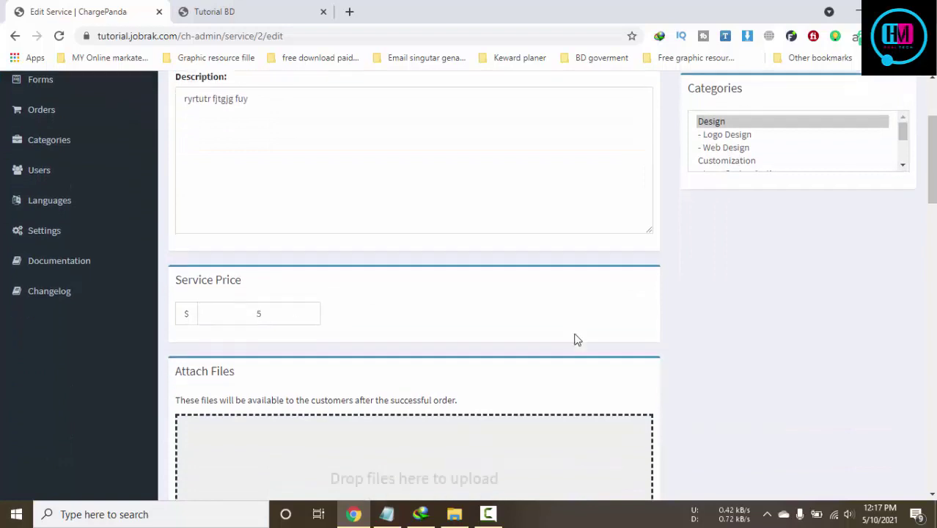
scroll(538, 356, "down", 3)
left_click(412, 306)
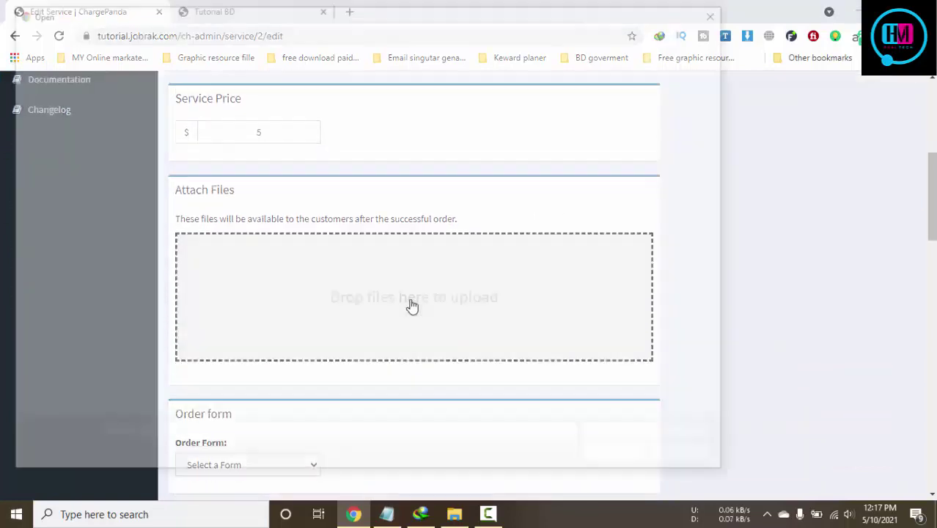
left_click(388, 209)
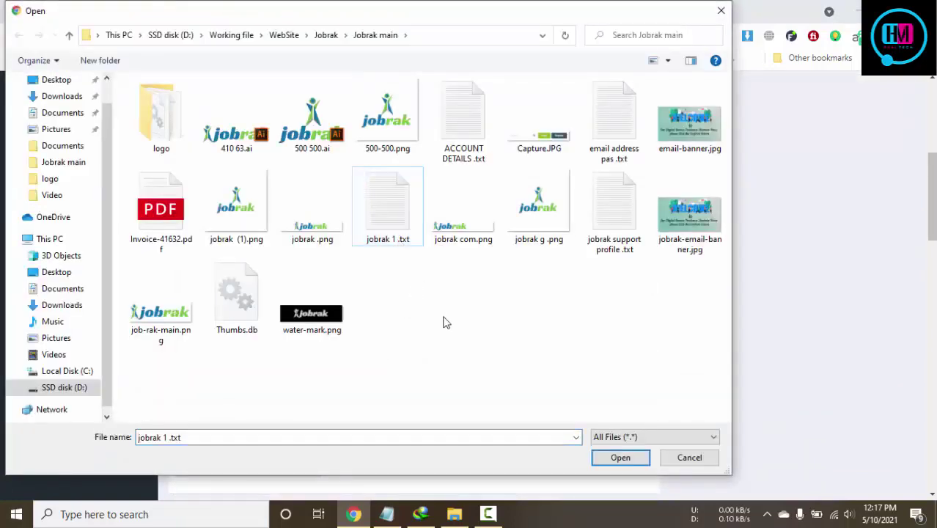
left_click(547, 143)
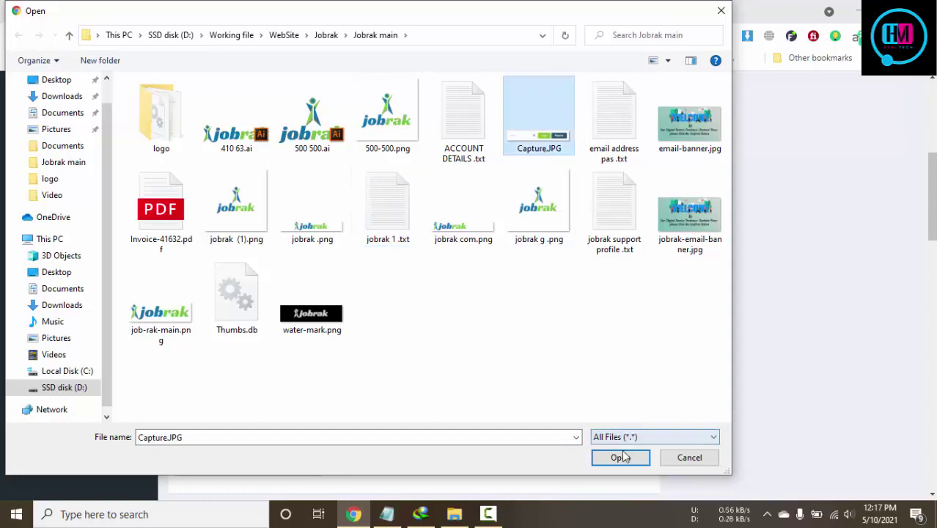
left_click(620, 457)
Add 'jpg' as an included task, update the service, and go to the storefront tab
scroll(544, 344, "down", 4)
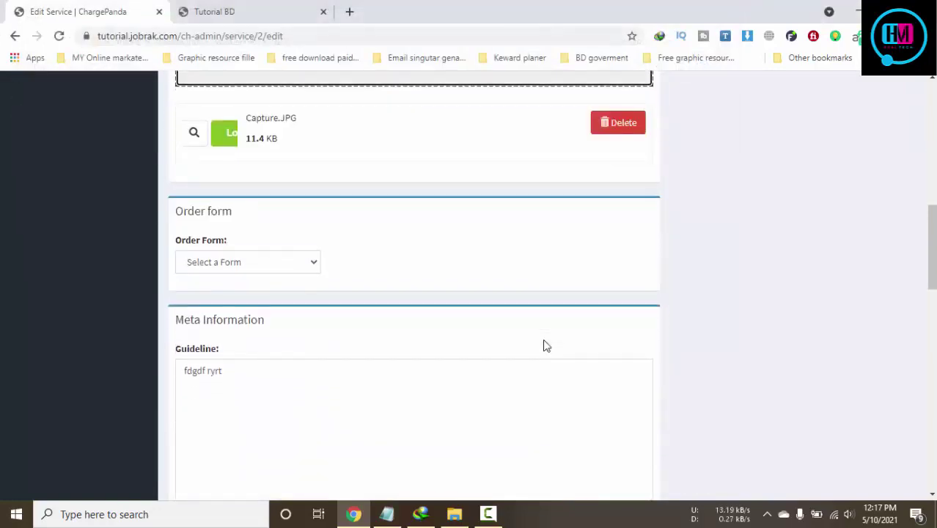
scroll(435, 302, "down", 8)
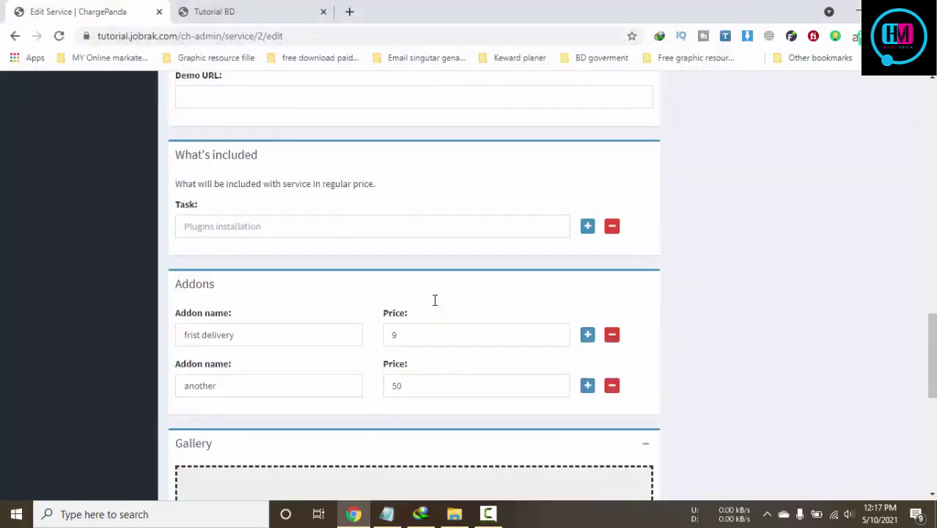
left_click(492, 230)
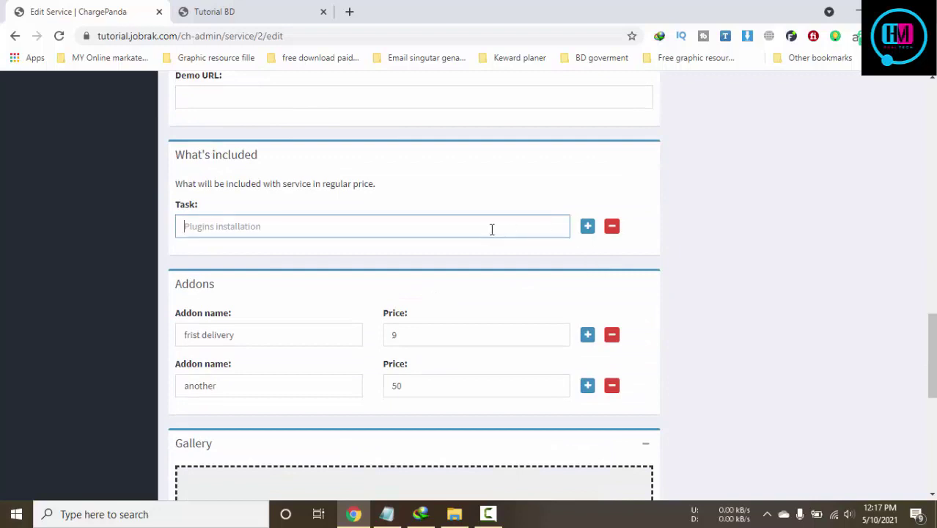
type("I")
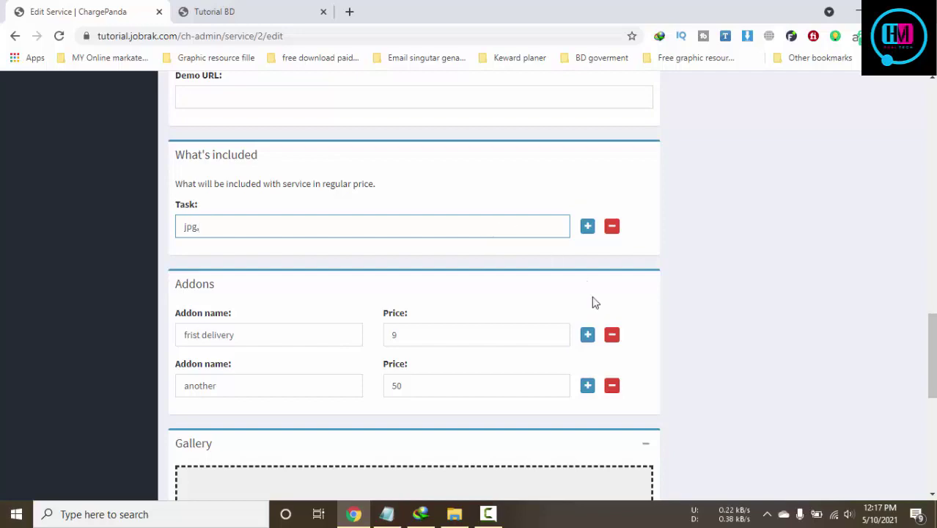
scroll(595, 303, "down", 10)
scroll(806, 303, "up", 5)
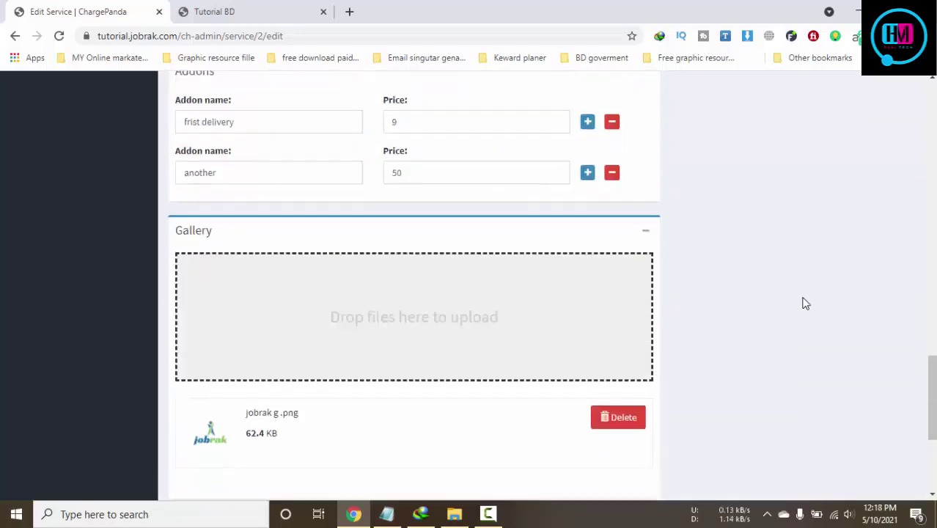
scroll(806, 303, "up", 15)
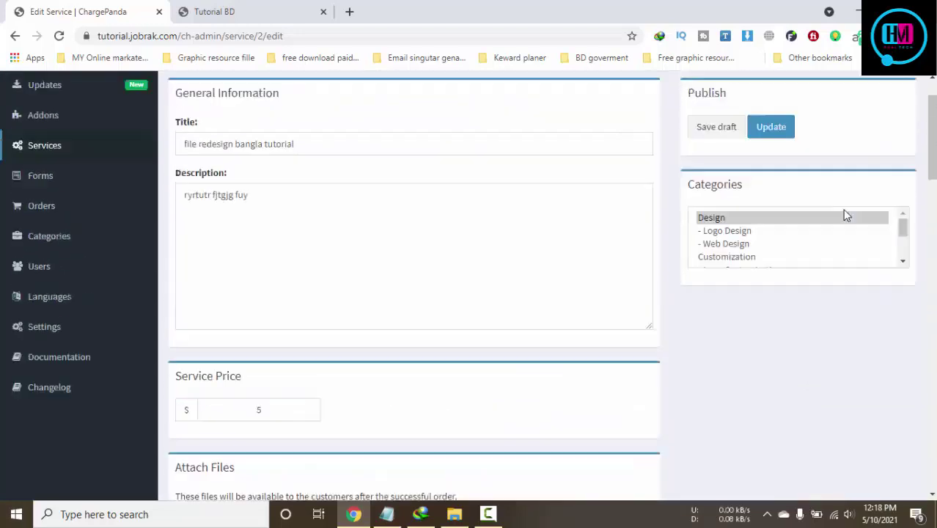
scroll(847, 214, "up", 1)
left_click(778, 193)
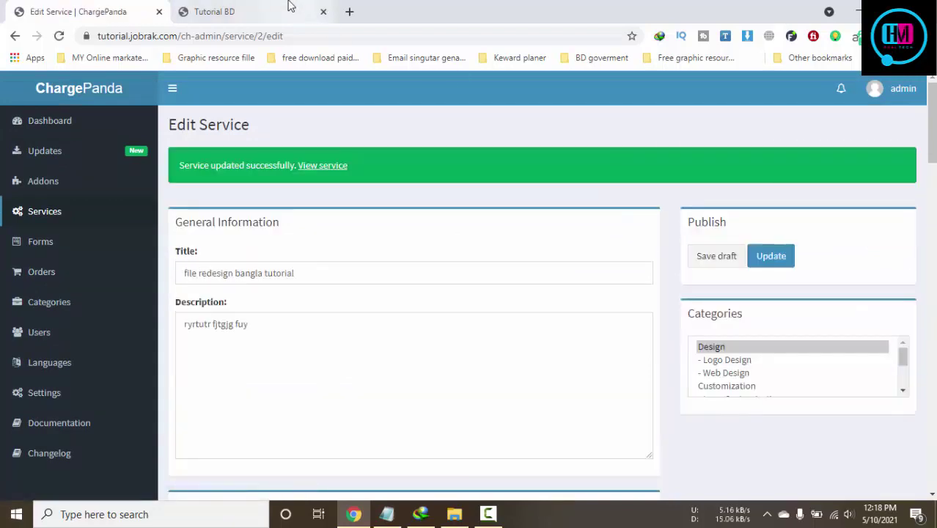
key("ctrl+Tab")
Reload the storefront, open the file redesign bangla tutorial service, and close Contact Admin unsent
key("F5")
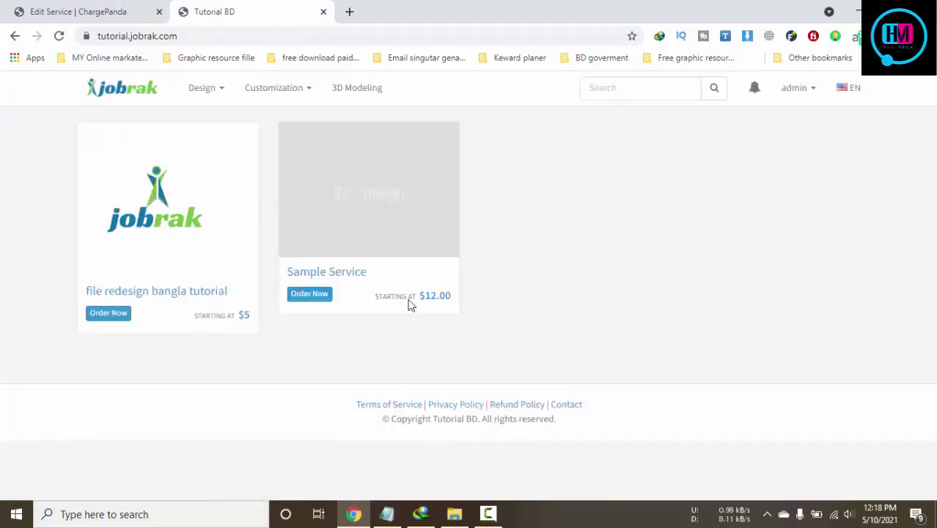
left_click(175, 220)
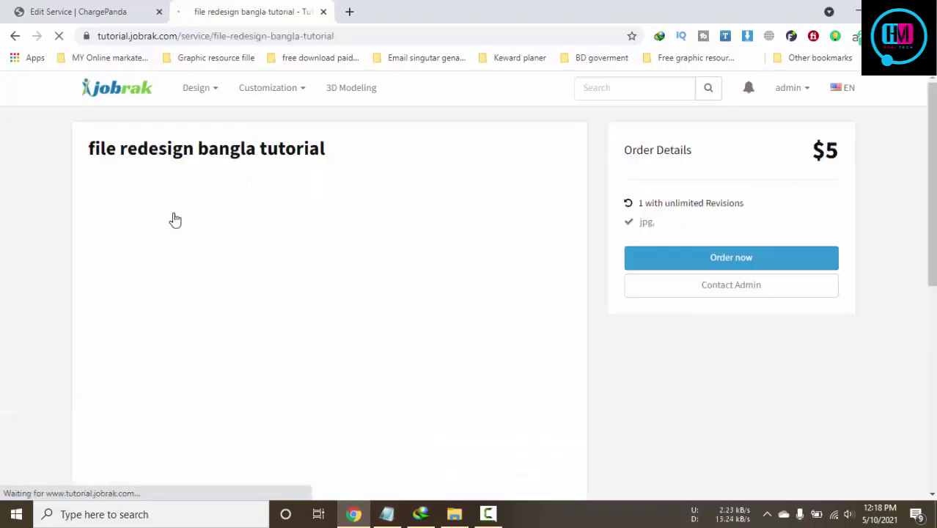
left_click(732, 289)
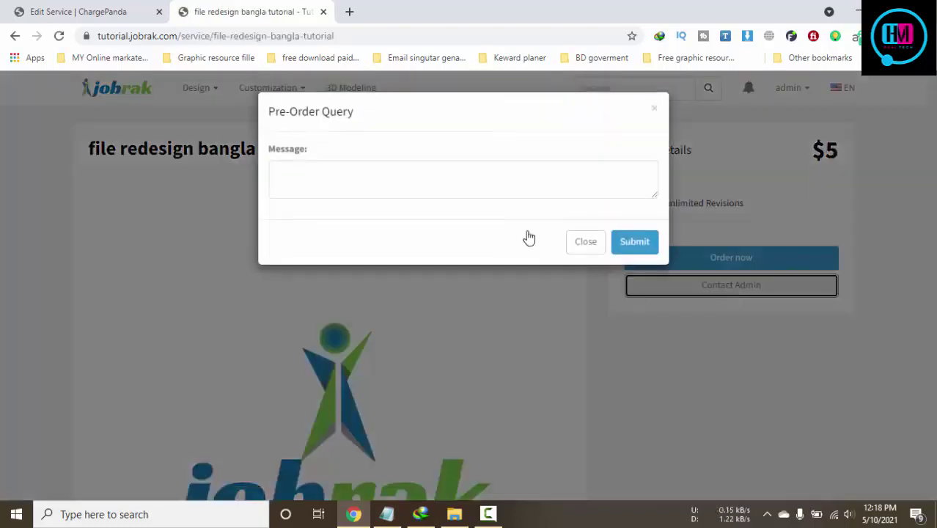
left_click(429, 185)
left_click(576, 240)
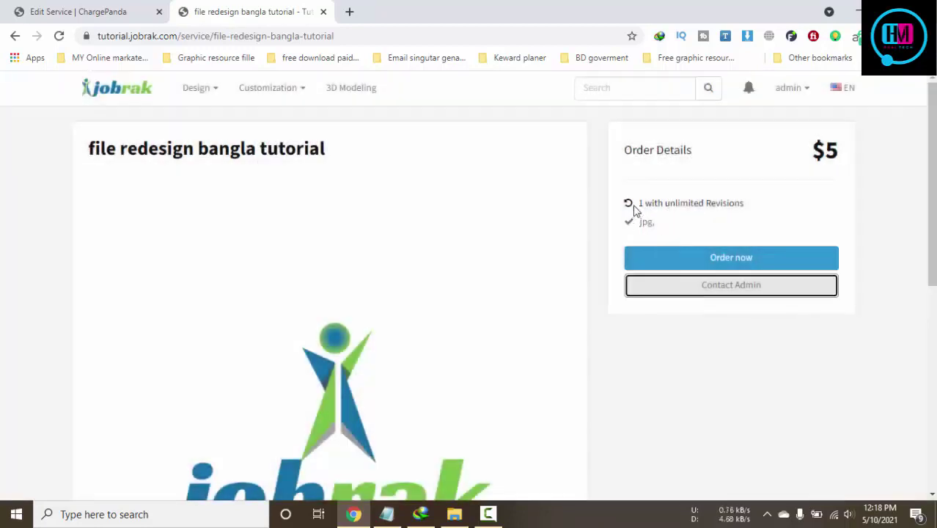
Inspect the service page's revisions and Guideline text
left_click(635, 210)
triple_click(672, 201)
left_click(641, 222)
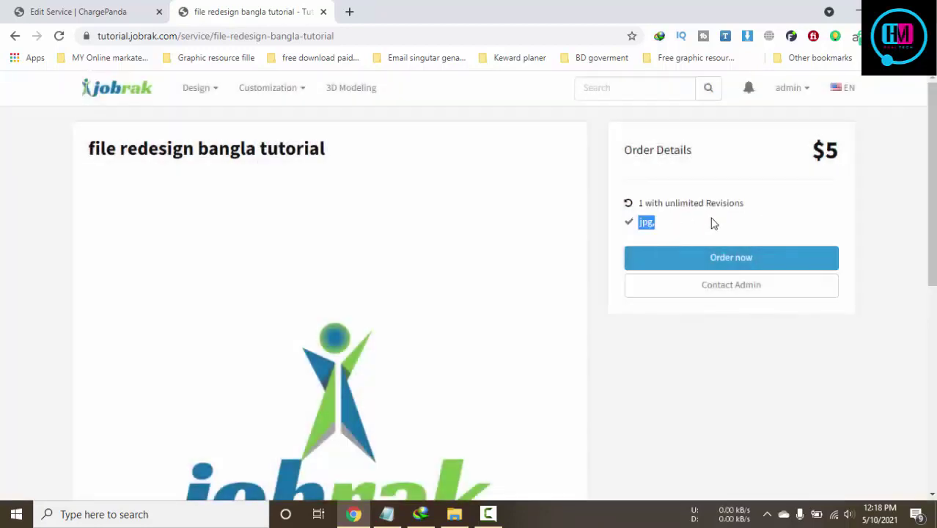
scroll(697, 287, "down", 5)
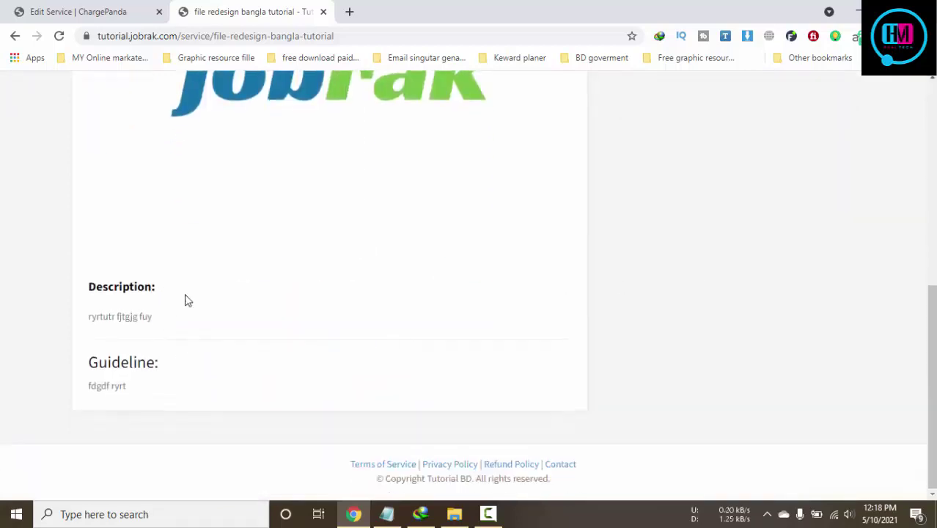
left_click_drag(181, 363, 88, 364)
left_click(375, 362)
scroll(375, 362, "up", 1)
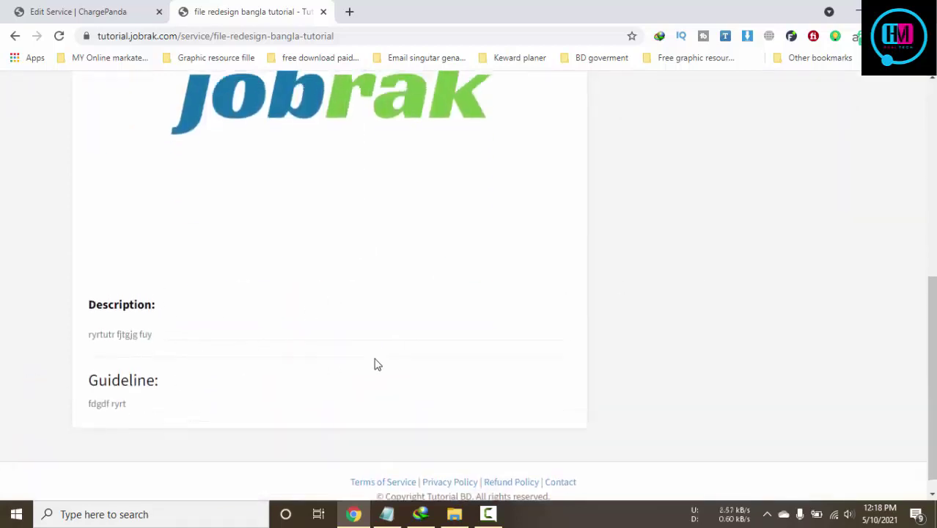
scroll(375, 362, "up", 6)
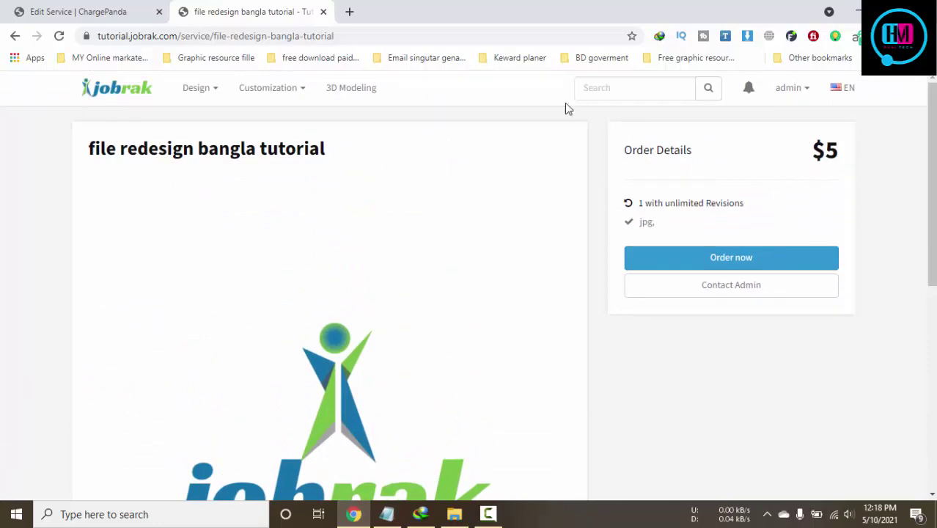
Browse the 3D Modeling category page, then return to the full services listing
left_click(126, 91)
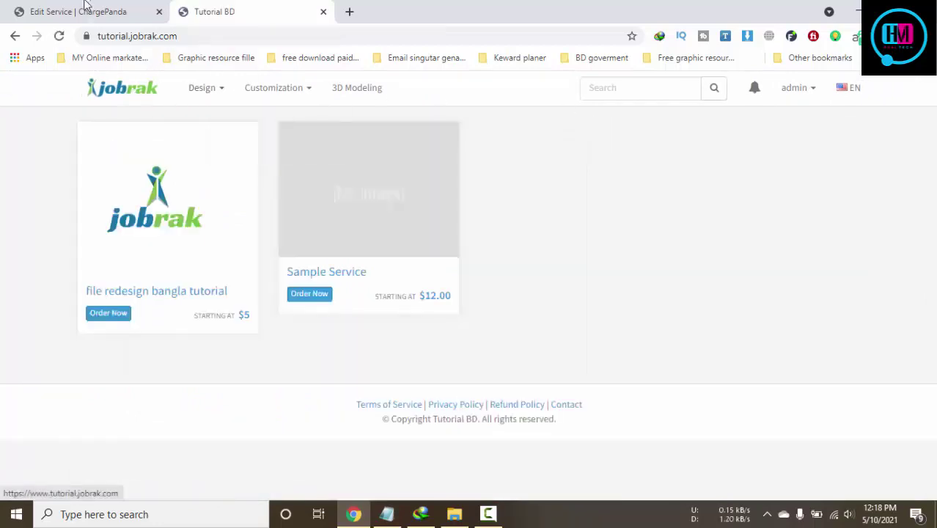
mouse_move(291, 84)
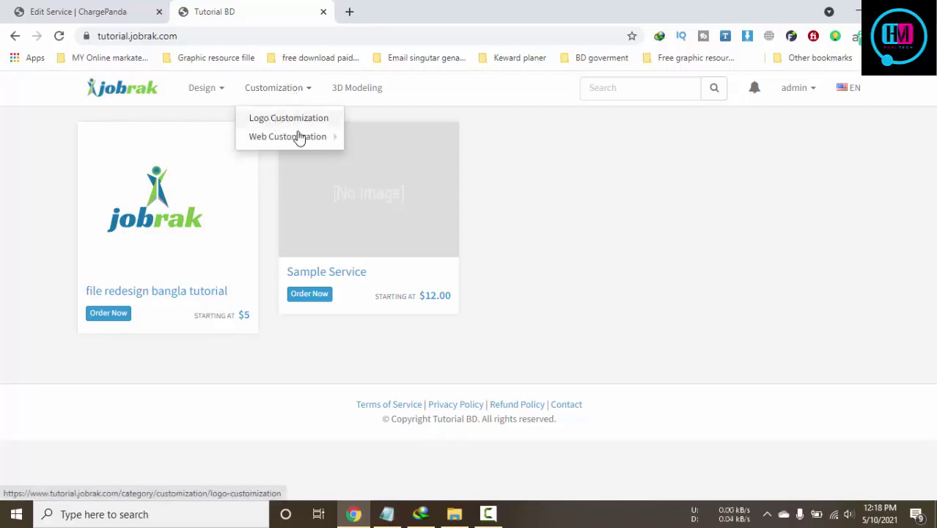
mouse_move(302, 142)
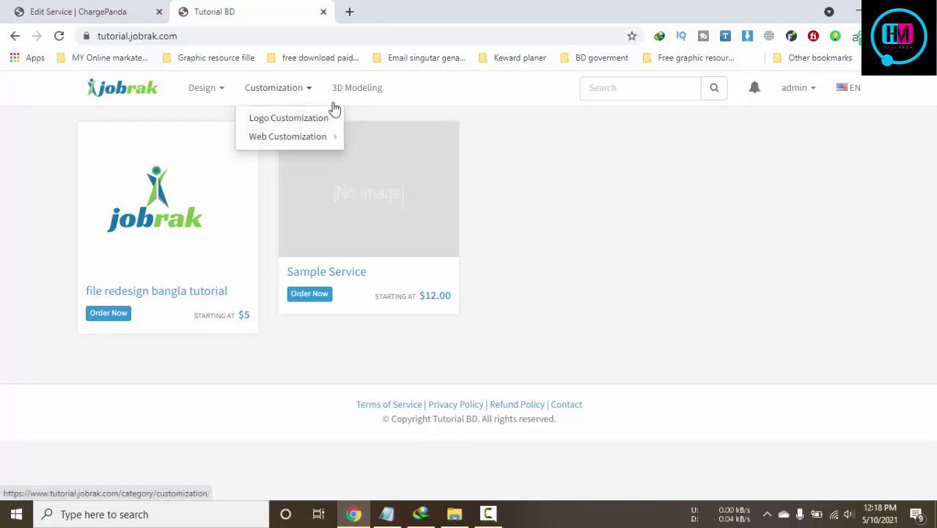
left_click(355, 92)
left_click(107, 8)
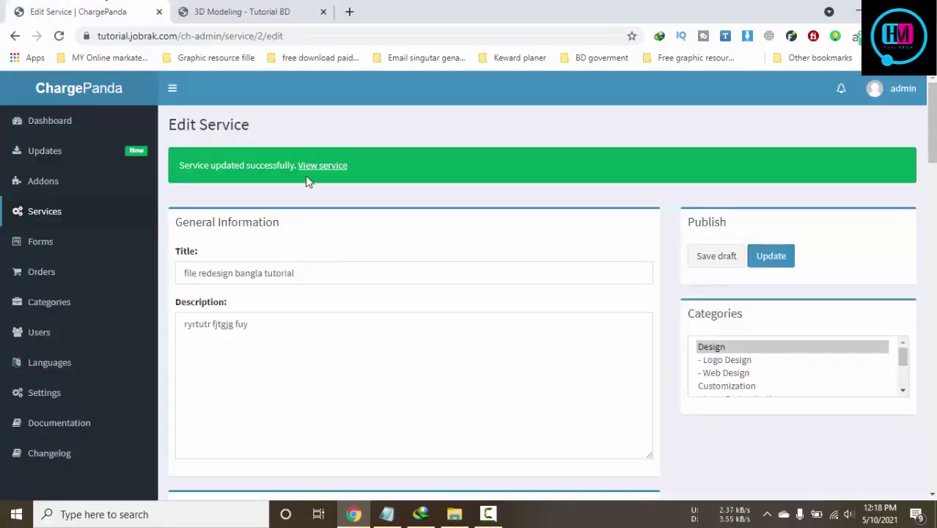
left_click(254, 18)
left_click(150, 226)
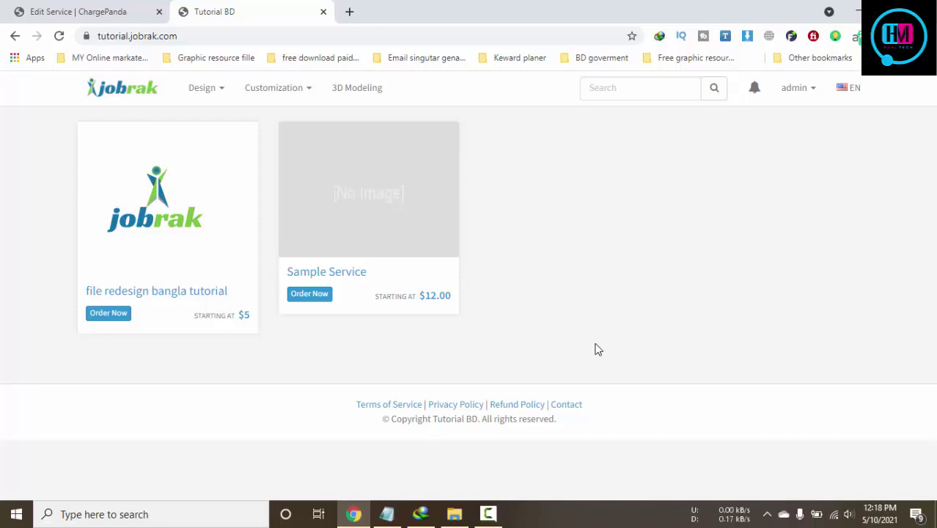
Open the admin Categories page listing Design, Logo Design, Web Design and Customization
left_click(76, 10)
scroll(412, 254, "down", 2)
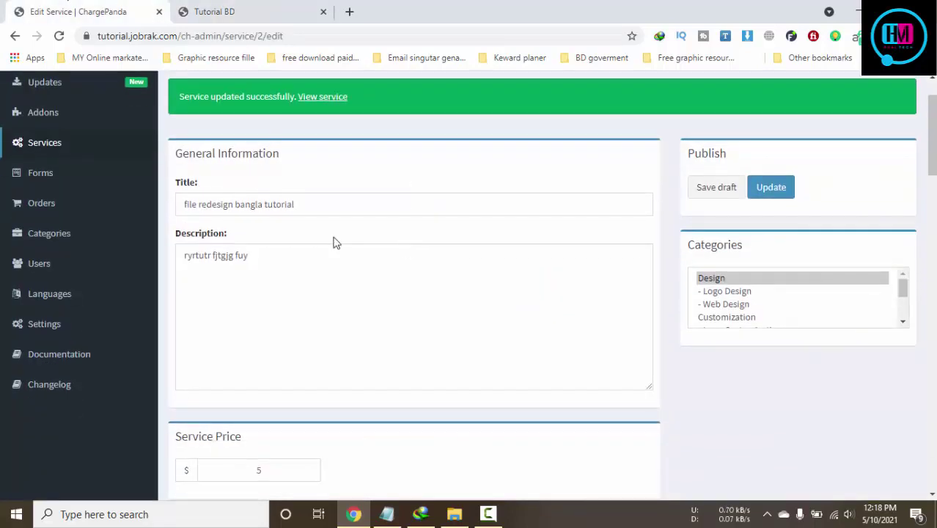
left_click(78, 234)
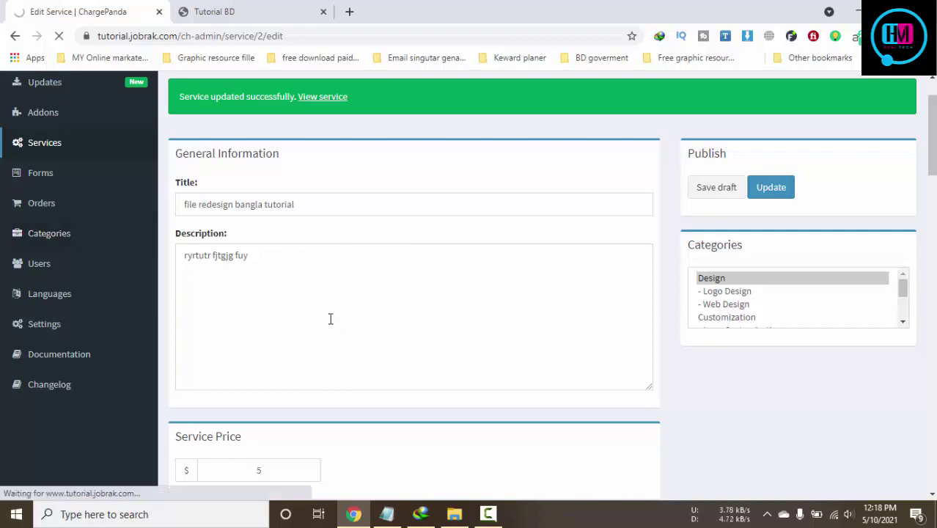
left_click(253, 11)
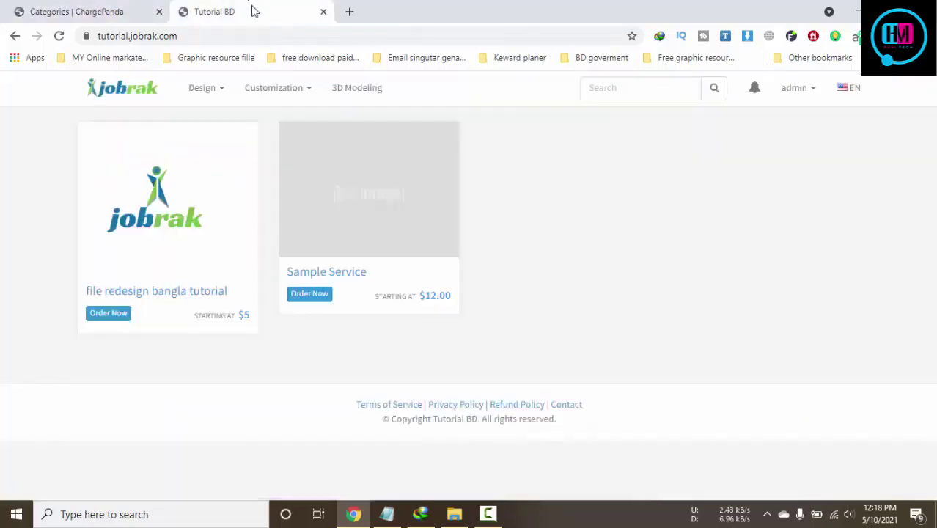
mouse_move(222, 96)
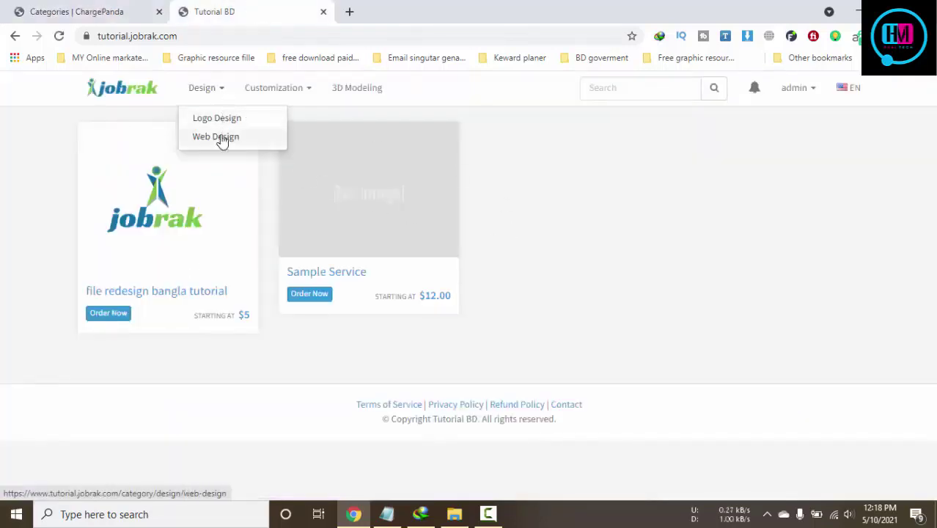
left_click(140, 17)
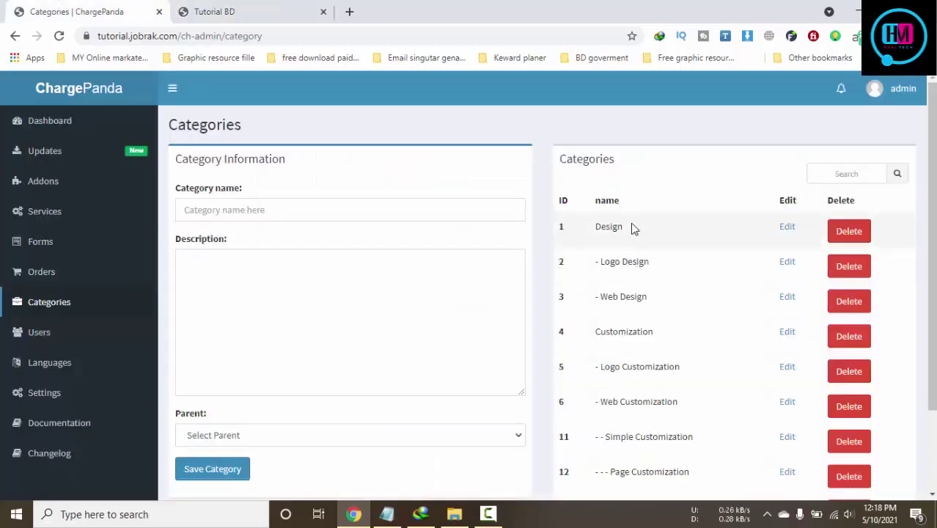
Begin a new category with the provisional name 'test'
scroll(651, 356, "down", 3)
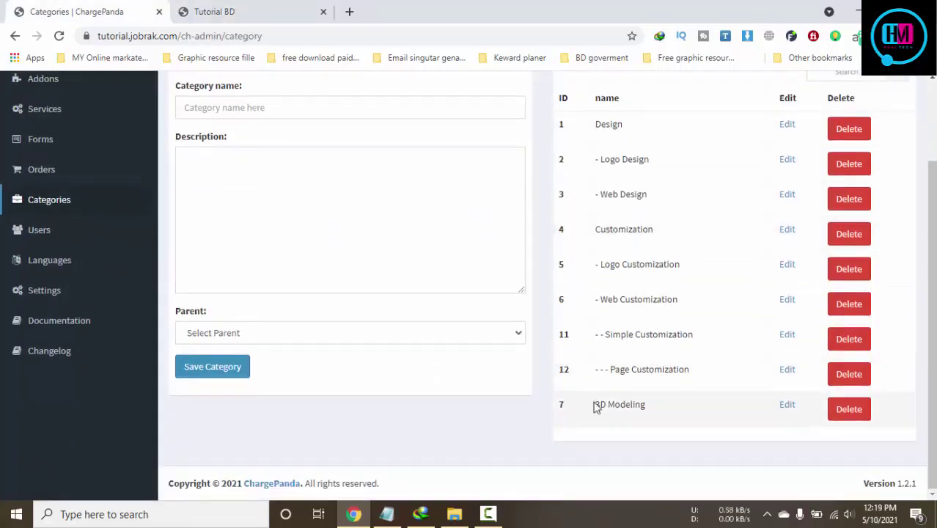
scroll(616, 247, "up", 3)
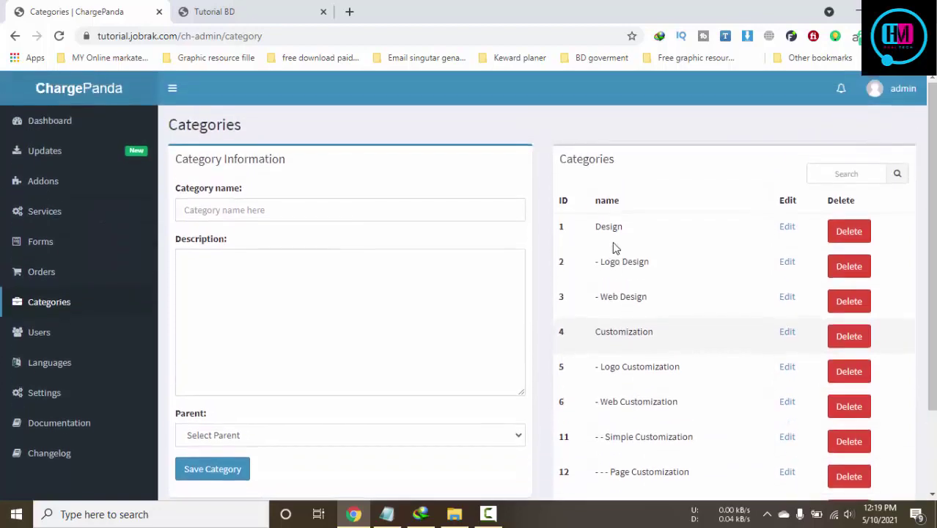
left_click(257, 211)
scroll(507, 298, "down", 2)
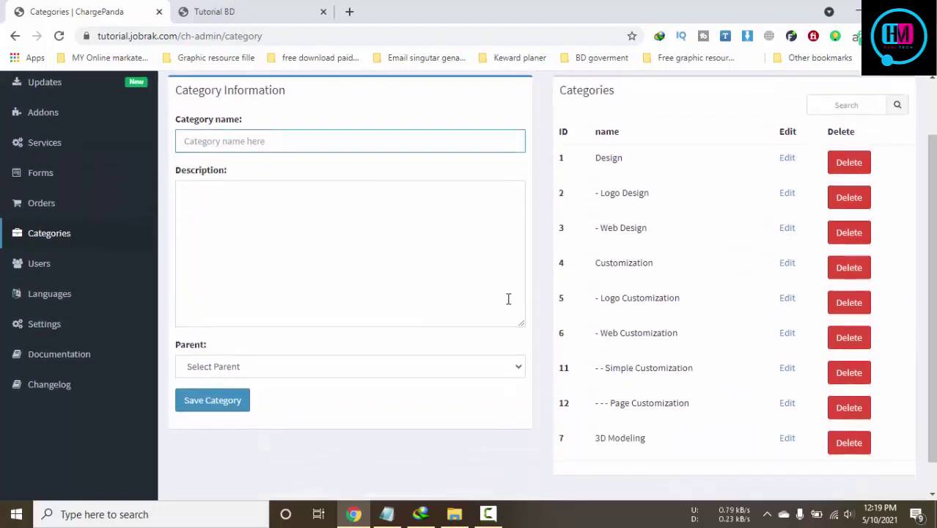
left_click(419, 366)
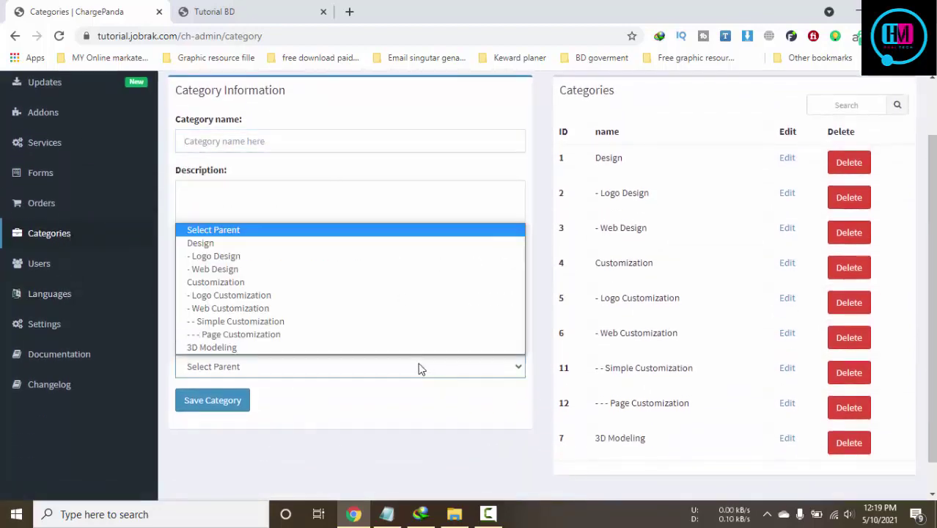
left_click(422, 151)
scroll(682, 216, "up", 2)
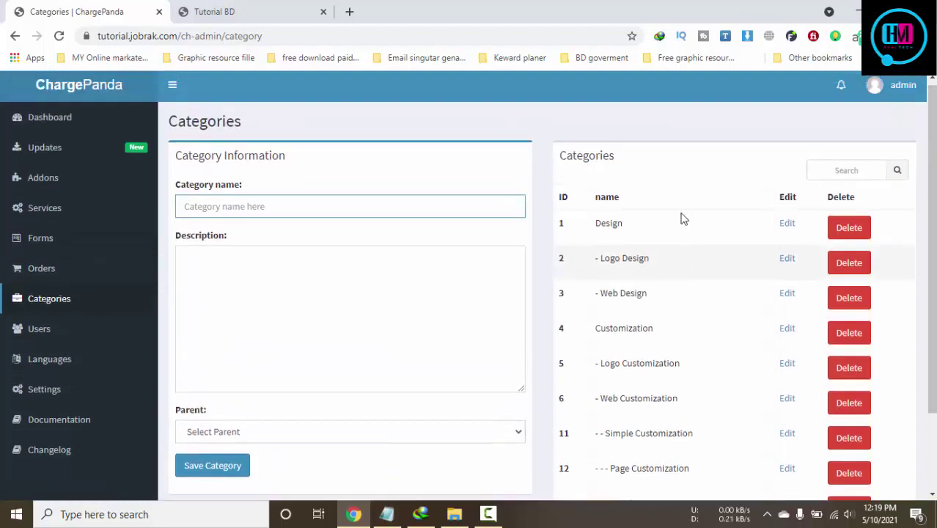
left_click(303, 213)
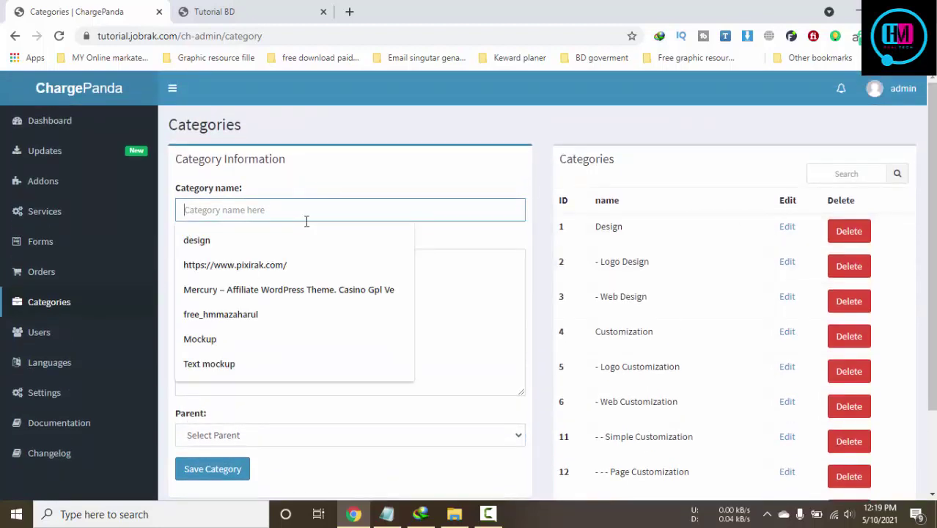
left_click(435, 291)
left_click(299, 216)
type("test")
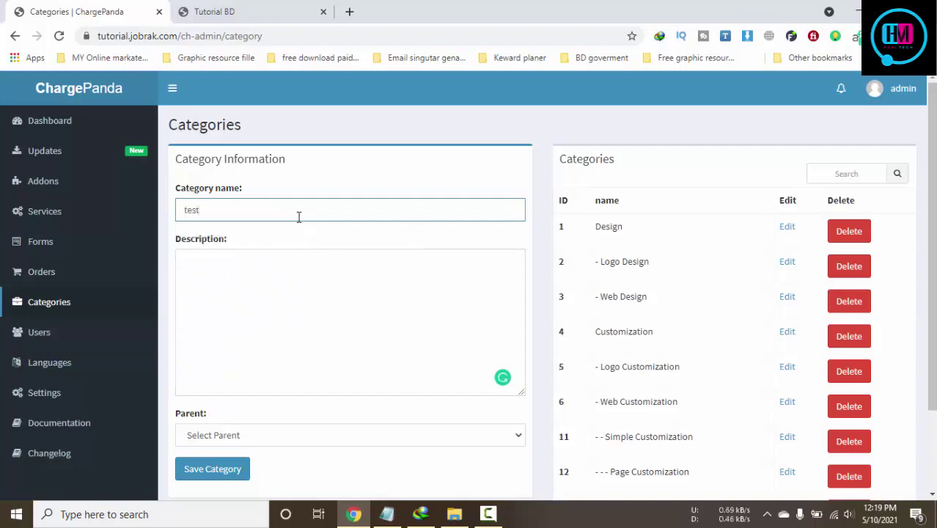
Set the parent to Design, rename the category 'vector Design', and save it
scroll(316, 287, "down", 2)
left_click(291, 367)
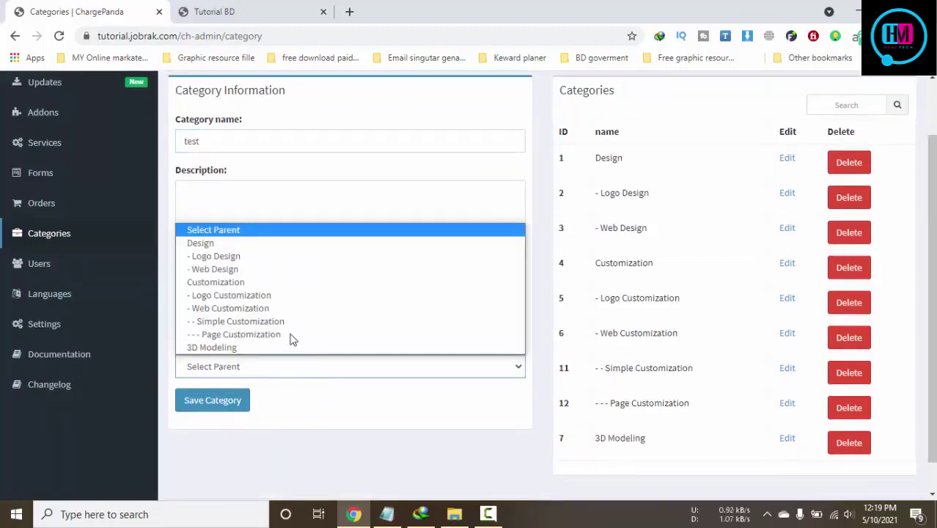
left_click(232, 246)
double_click(236, 140)
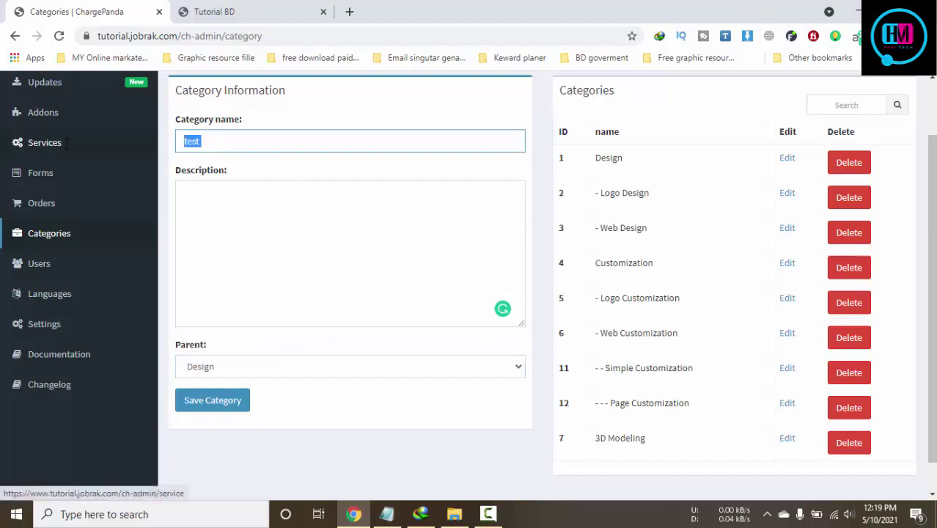
type("vector Design")
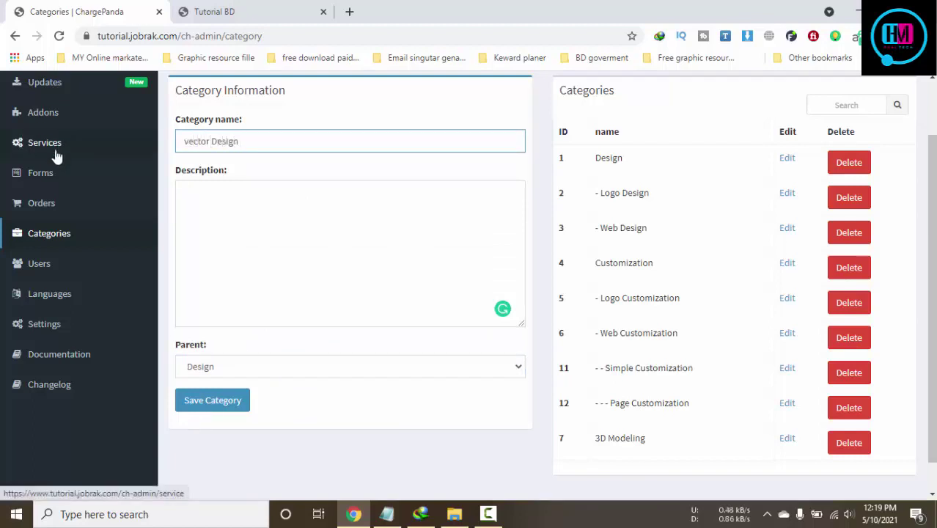
left_click(209, 400)
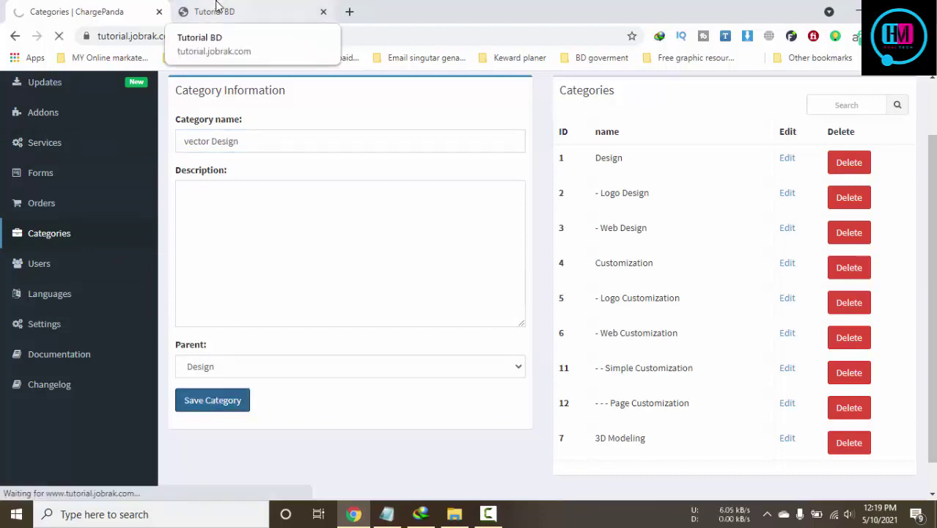
Go to the Tutorial BD storefront home page
left_click(217, 9)
left_click(114, 11)
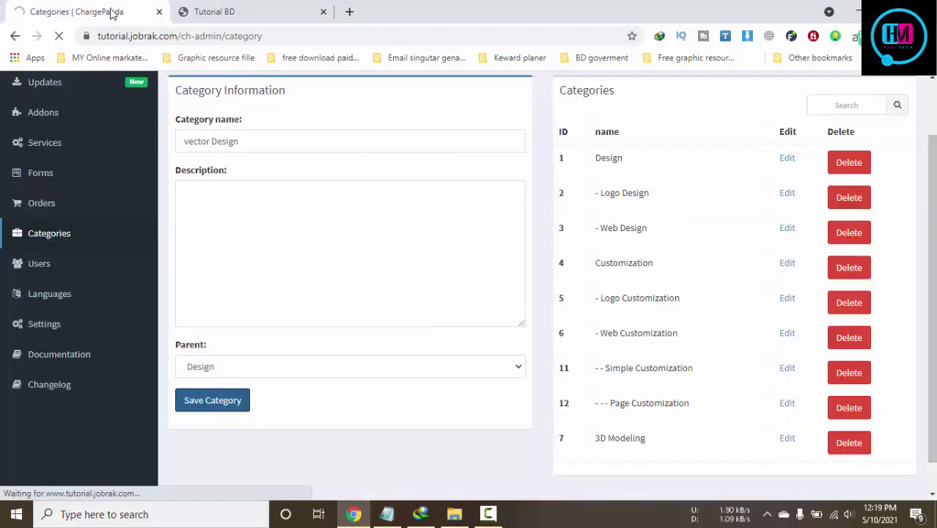
left_click(217, 9)
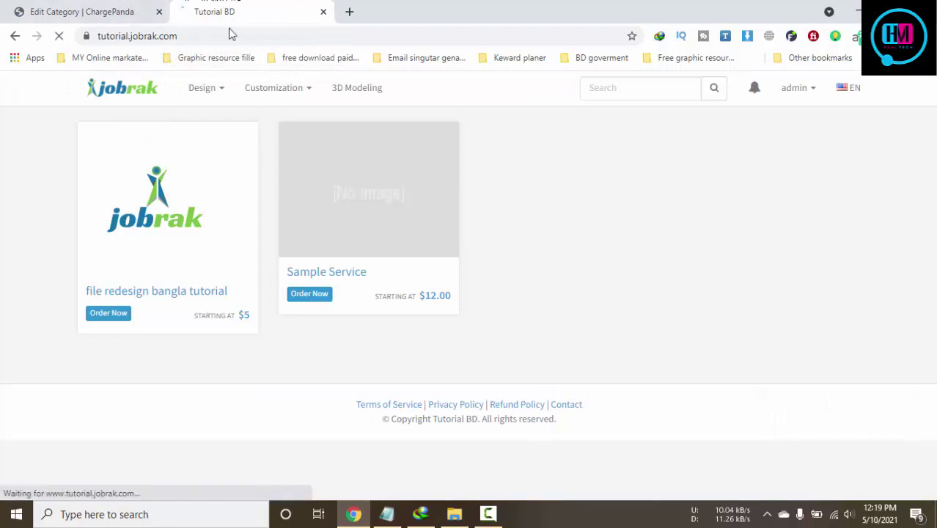
mouse_move(203, 90)
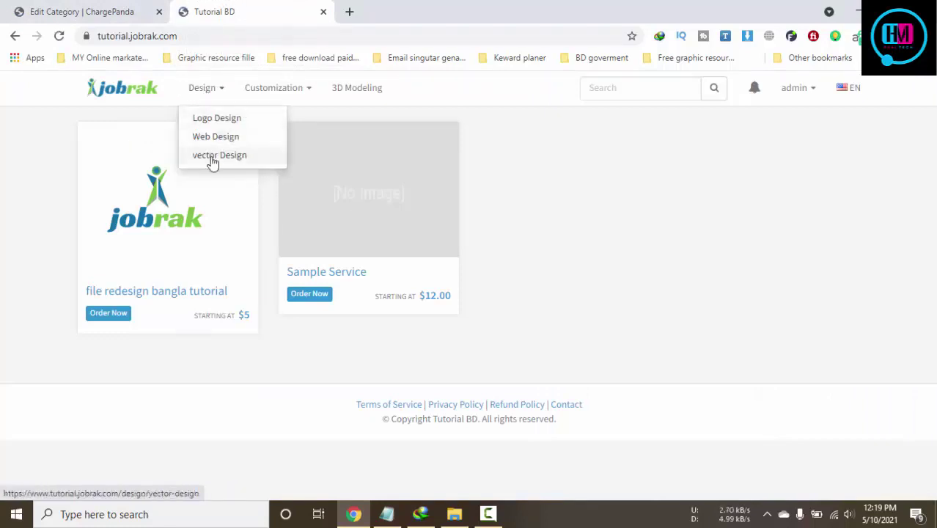
Open vector Design on the storefront, reload its not-found page, and check Edit Category
left_click(217, 158)
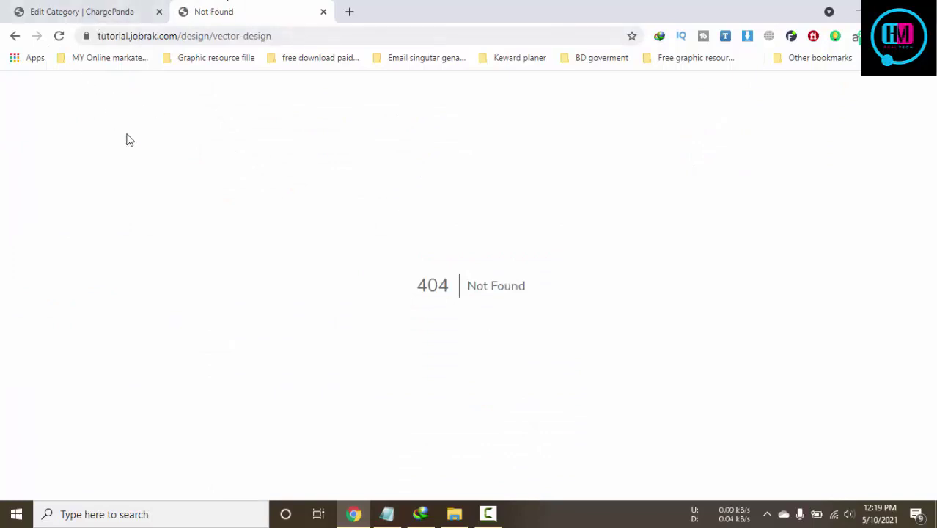
key("F5")
left_click(70, 9)
left_click(206, 11)
Return home, open Logo Design, then open the vector Design category page
left_click(15, 36)
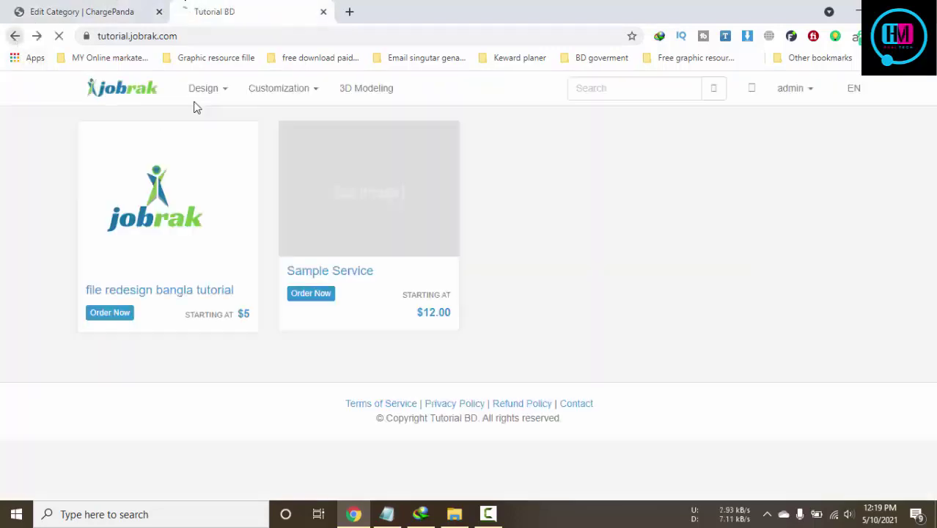
mouse_move(205, 103)
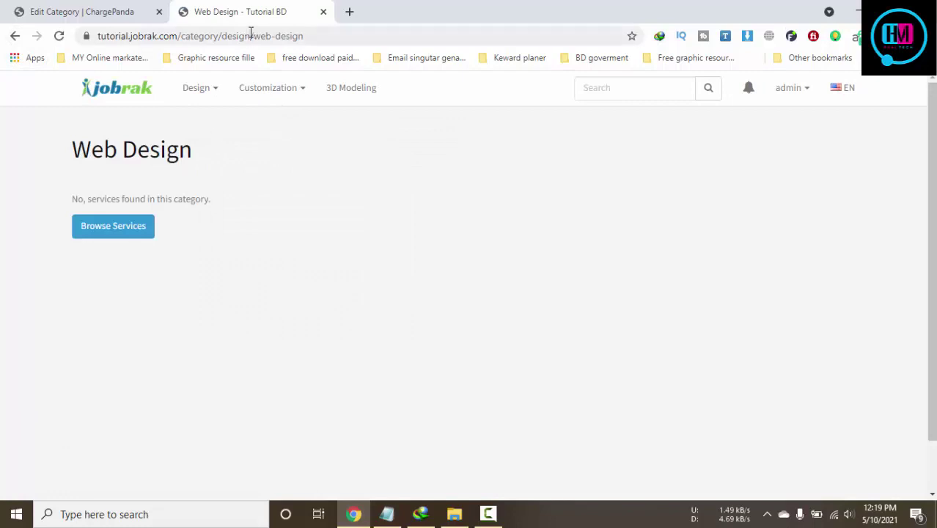
left_click(220, 124)
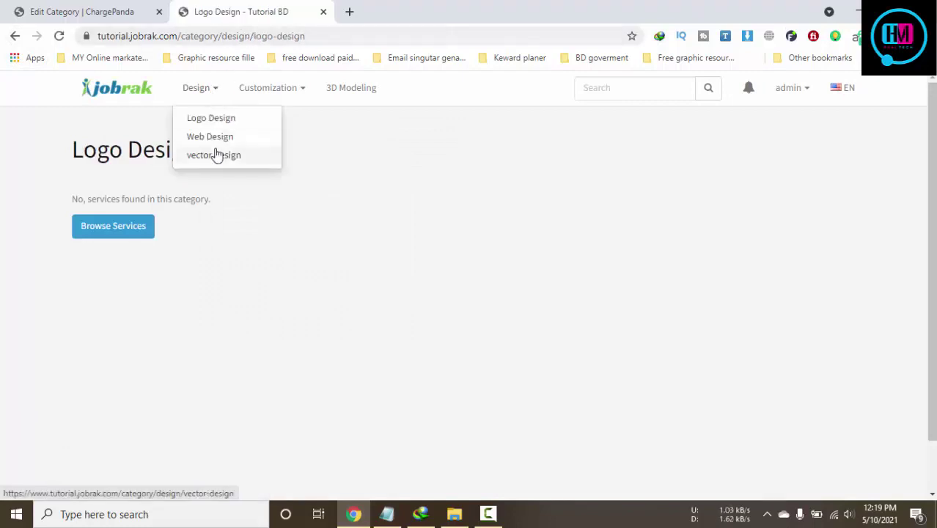
left_click(217, 155)
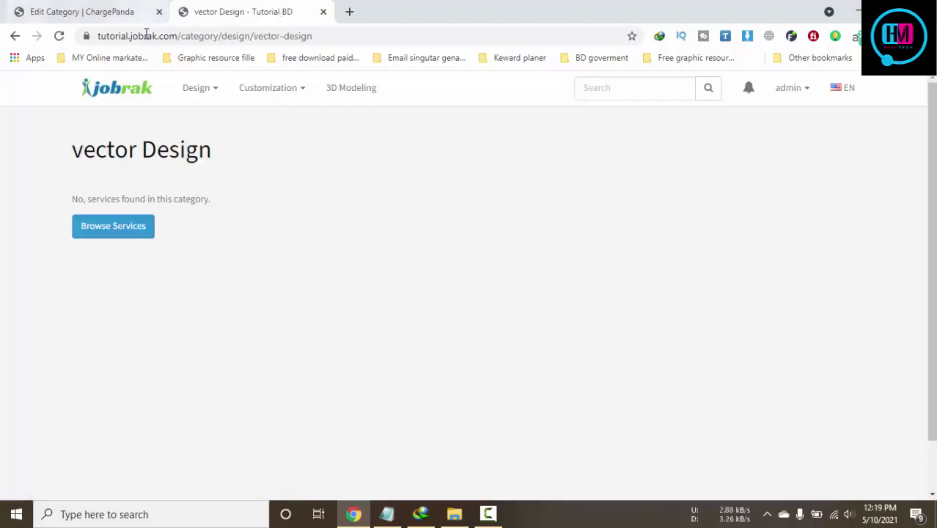
Open the admin Orders list from the Edit Category page
left_click(110, 12)
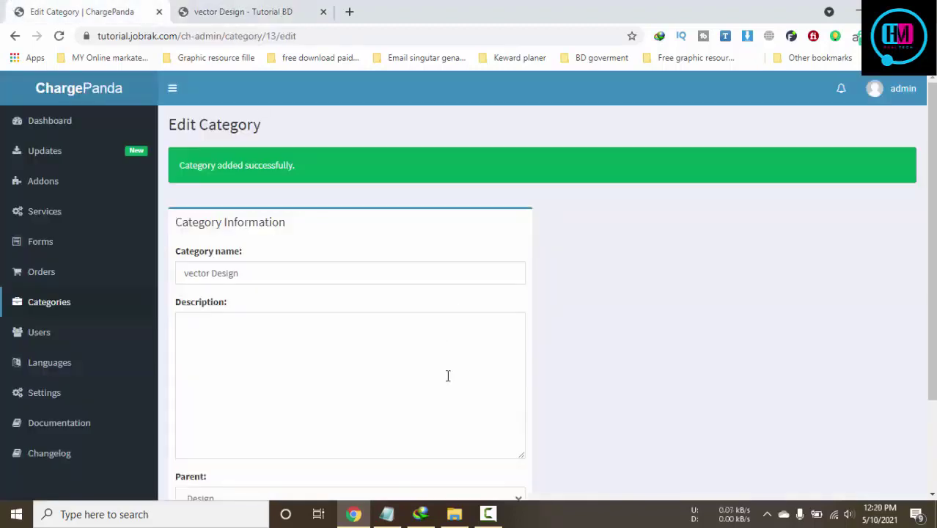
scroll(69, 282, "down", 2)
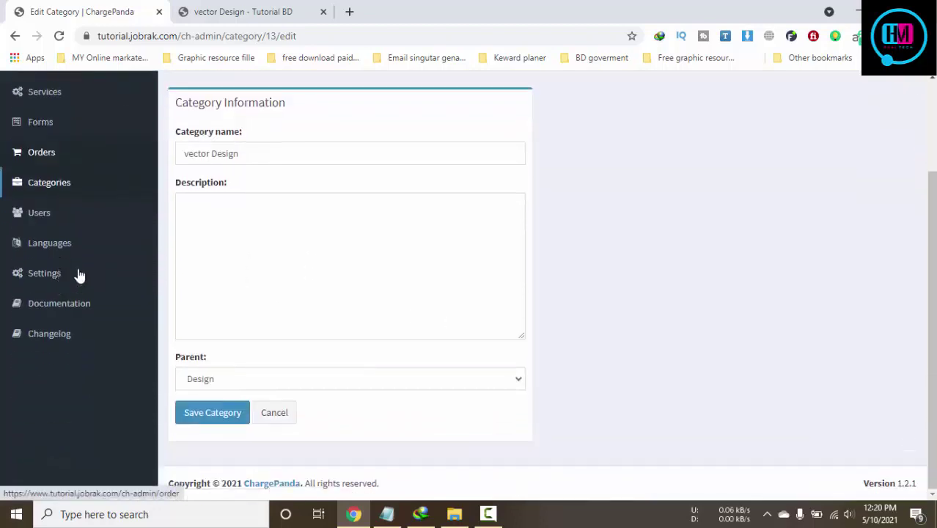
scroll(84, 276, "up", 2)
left_click(44, 261)
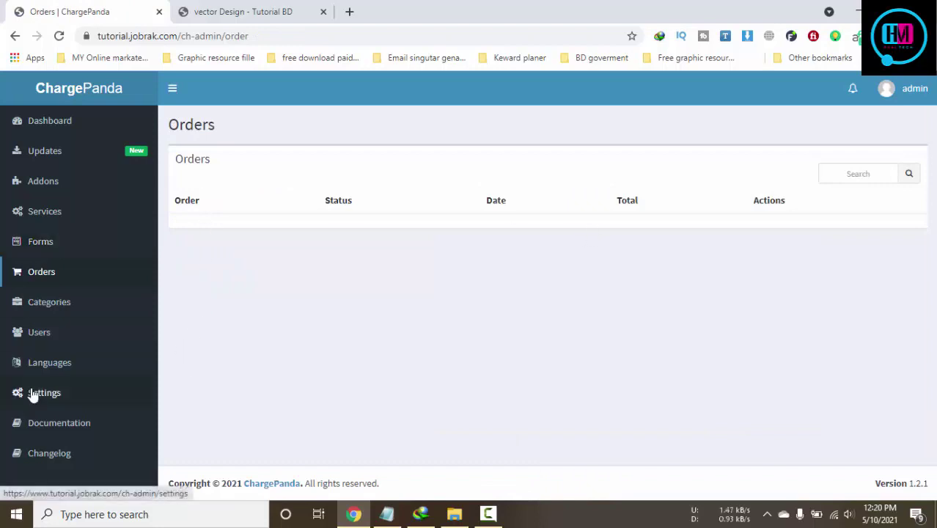
left_click(129, 141)
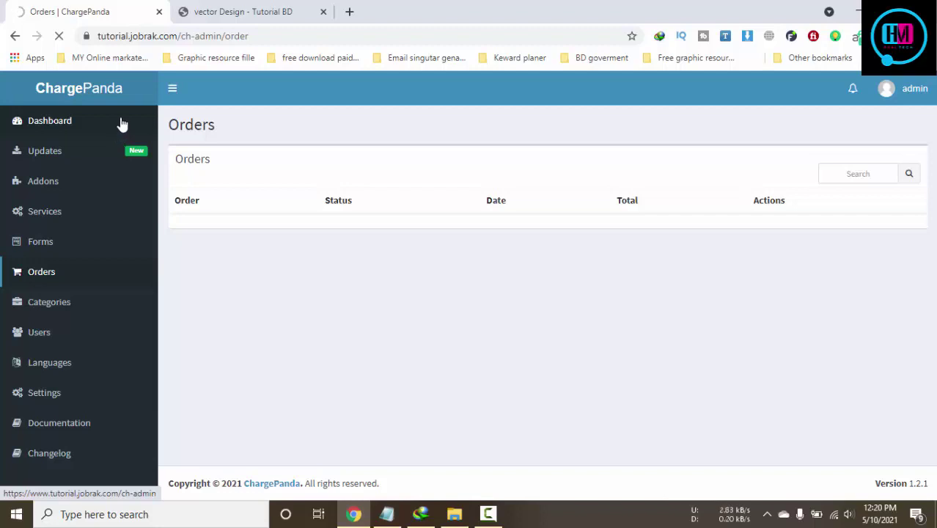
View the admin Dashboard with zero orders, then return to the vector Design page
left_click(122, 125)
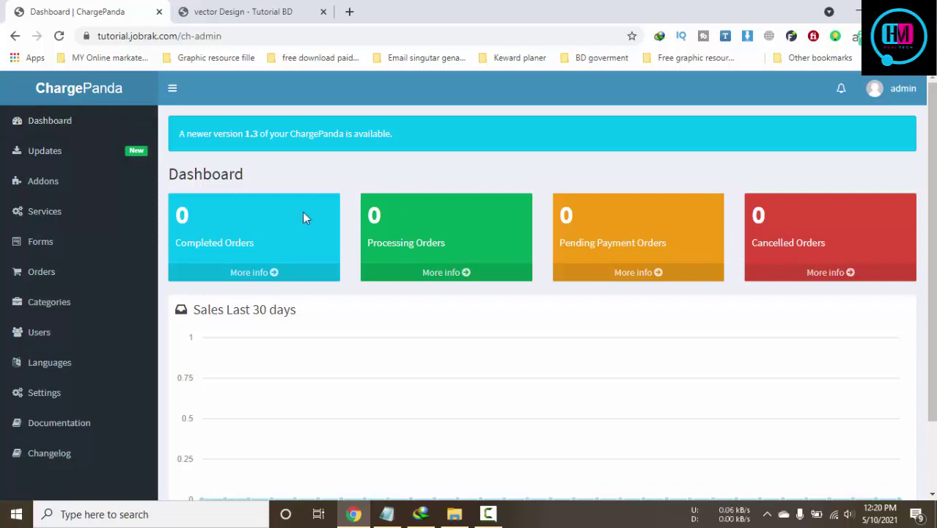
scroll(717, 206, "down", 1)
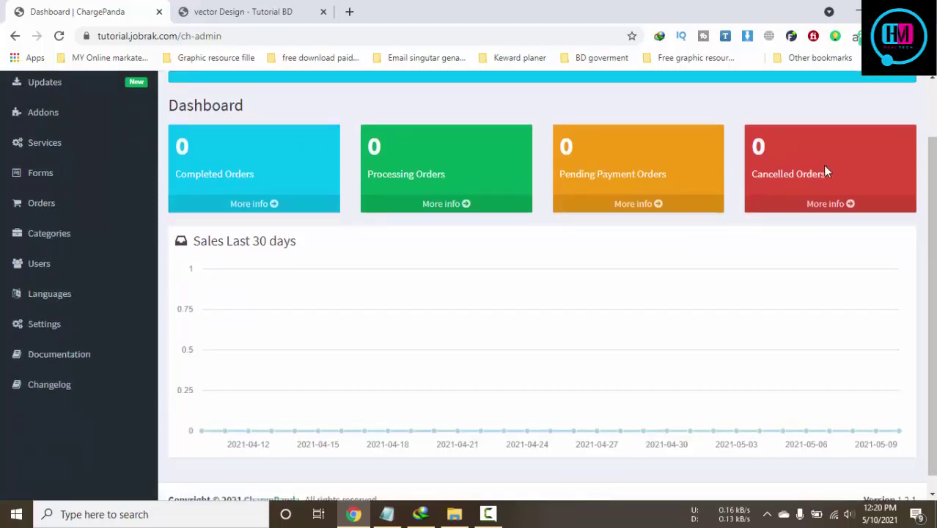
scroll(825, 170, "down", 1)
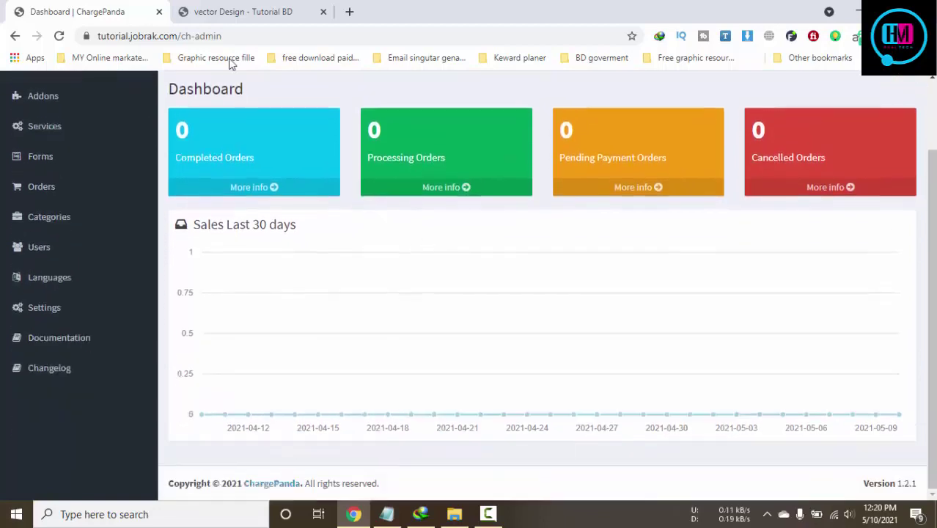
left_click(240, 14)
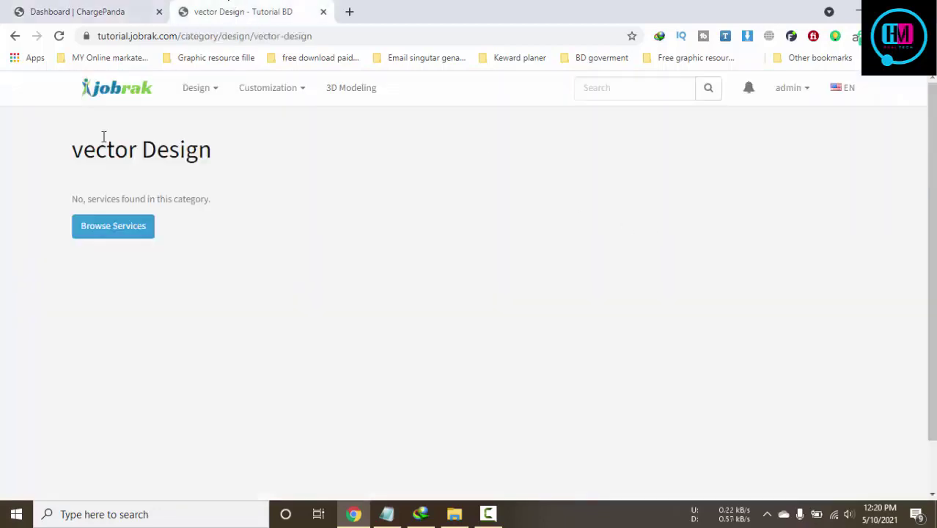
Open the file redesign bangla tutorial service and send a first test pre-order query
left_click(104, 88)
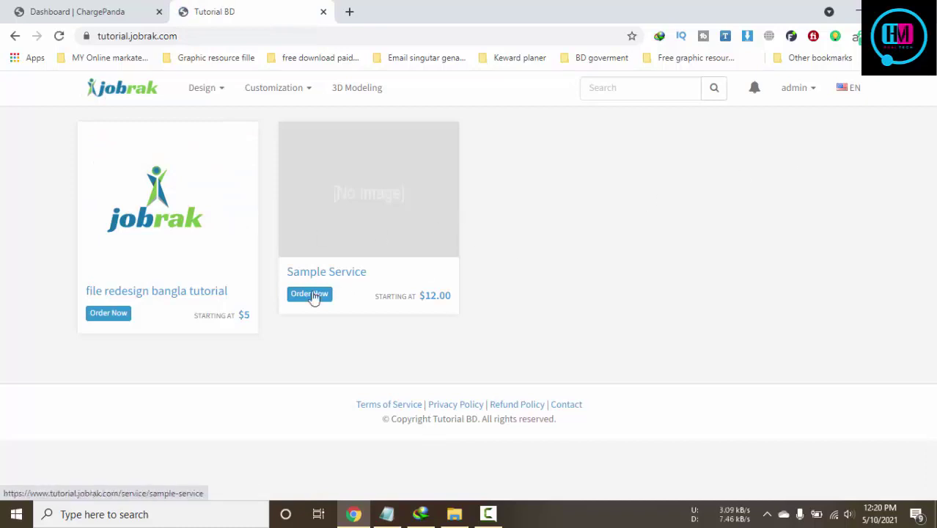
left_click(161, 241)
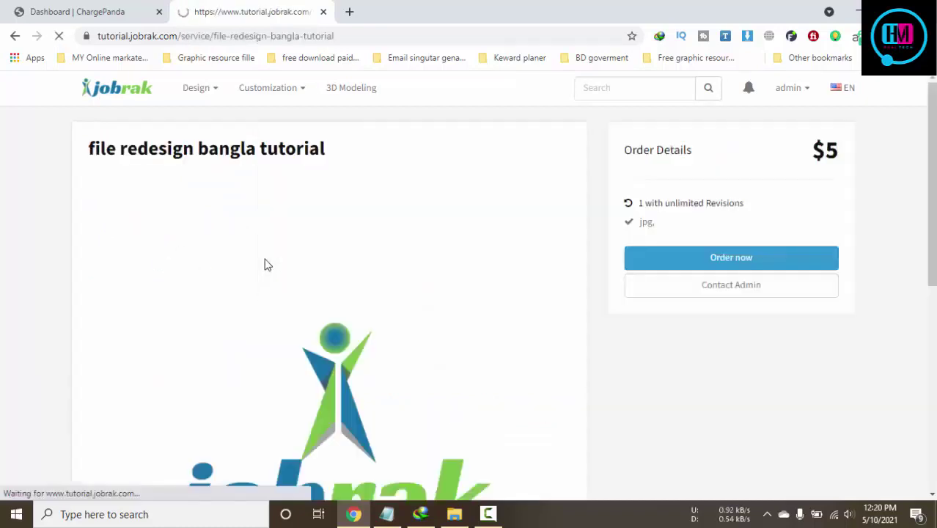
left_click(724, 297)
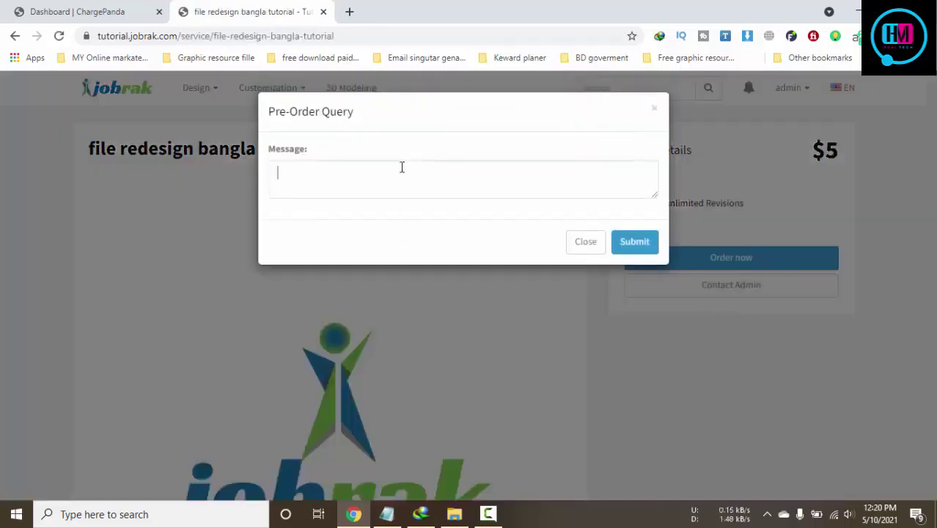
type("test")
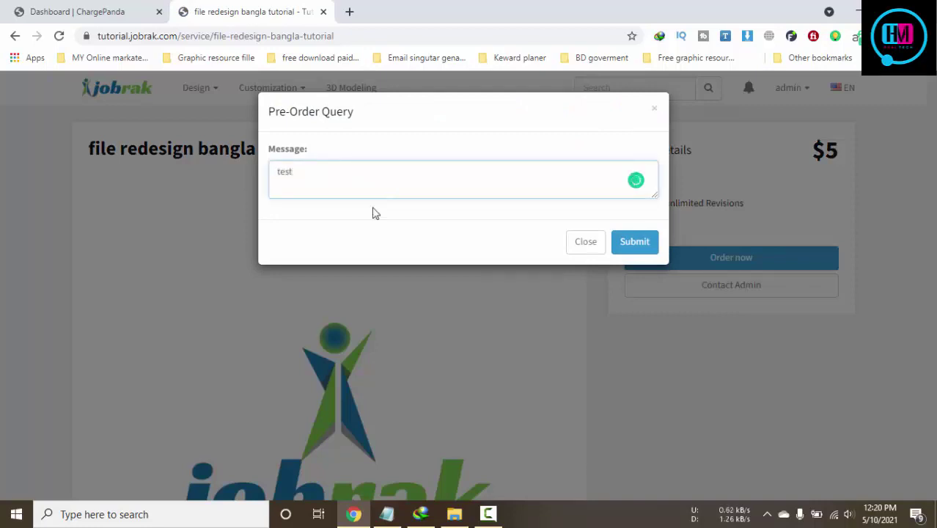
left_click(635, 243)
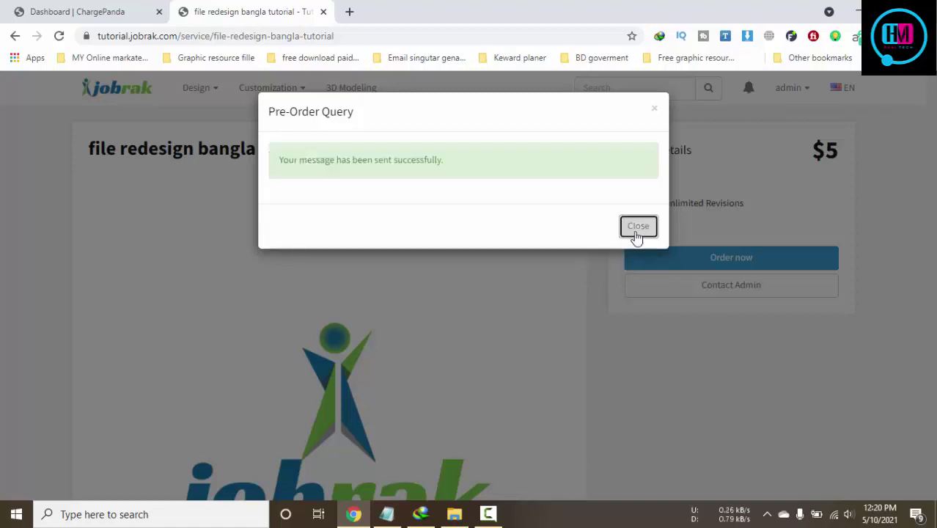
left_click(636, 224)
Send the pre-order query 'see your Admin Email address' and dismiss the confirmation
left_click(690, 292)
left_click(645, 235)
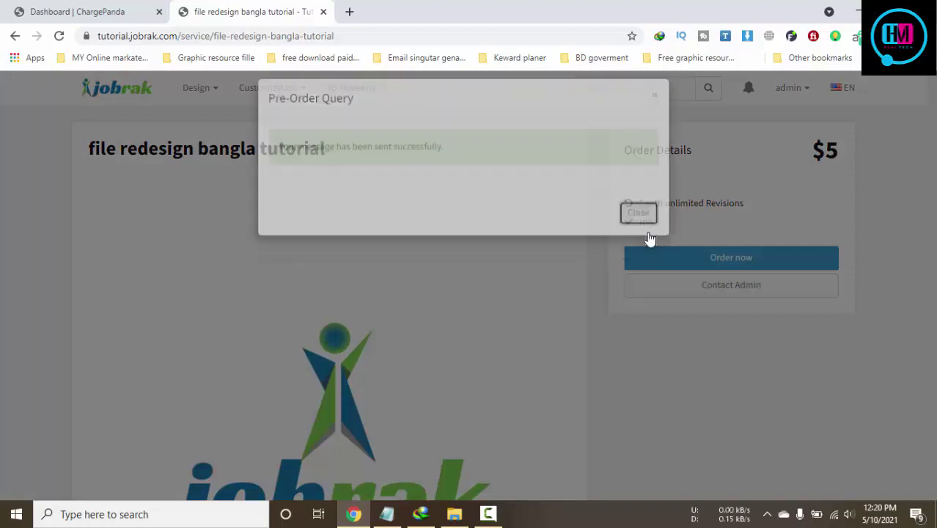
left_click(516, 287)
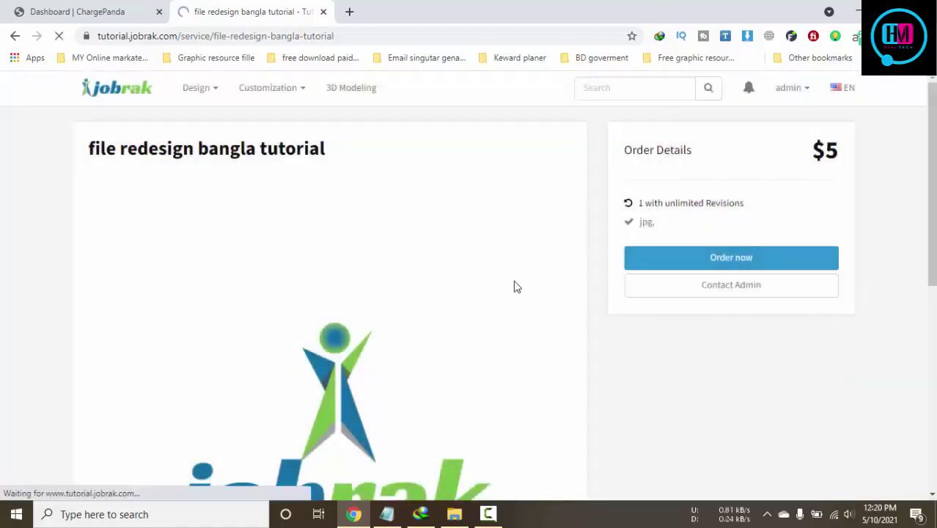
left_click(684, 285)
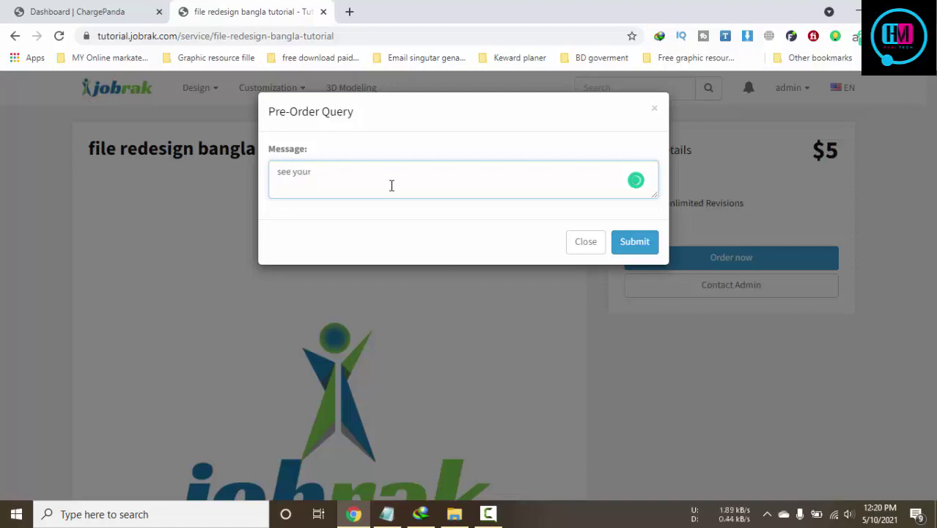
type("Admin Email address")
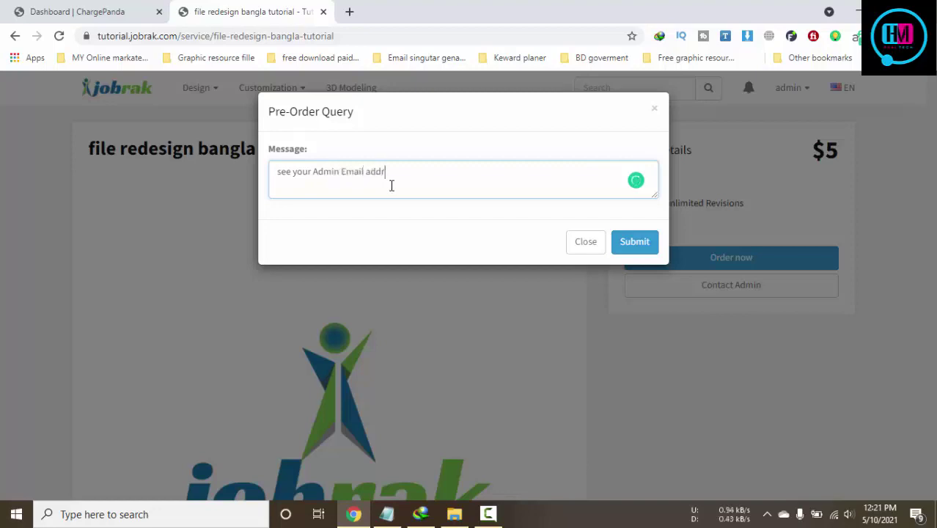
left_click(628, 244)
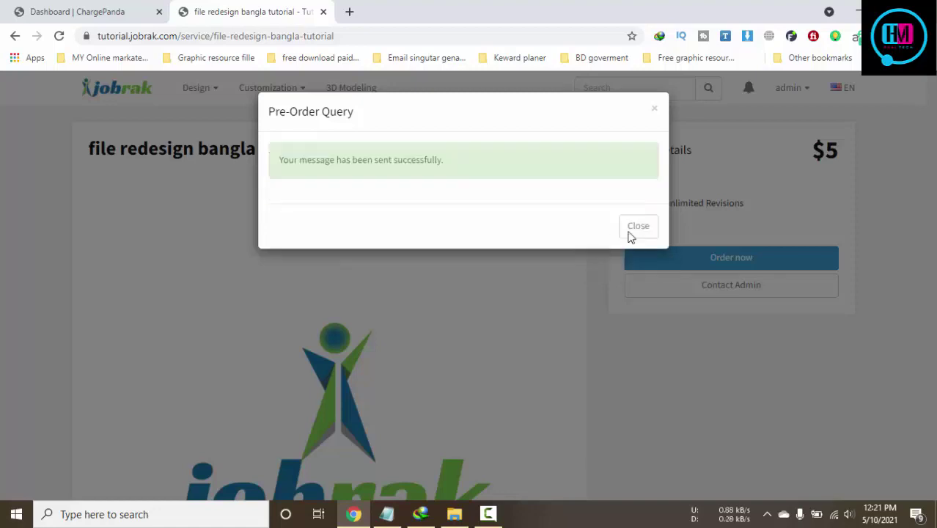
left_click(633, 228)
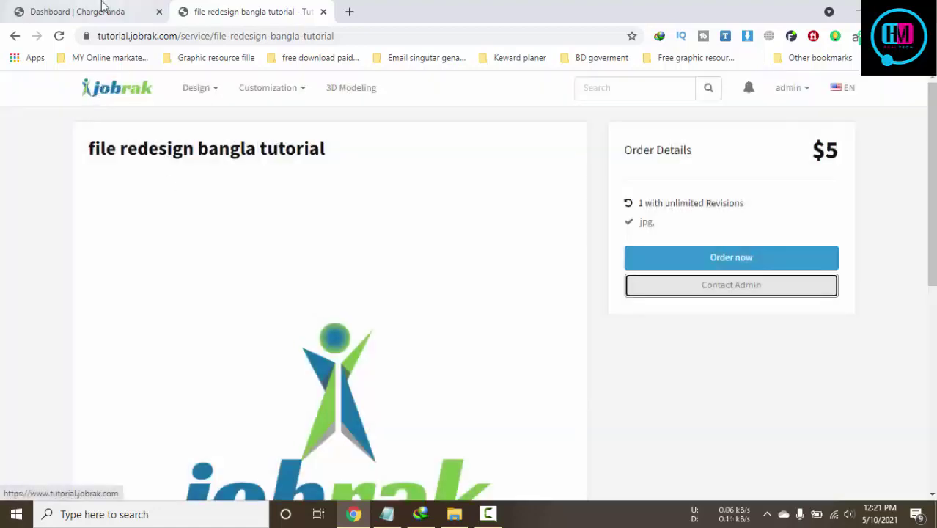
Expand the Settings sections in the admin sidebar and check the account menu
left_click(95, 9)
scroll(142, 340, "up", 2)
left_click(64, 394)
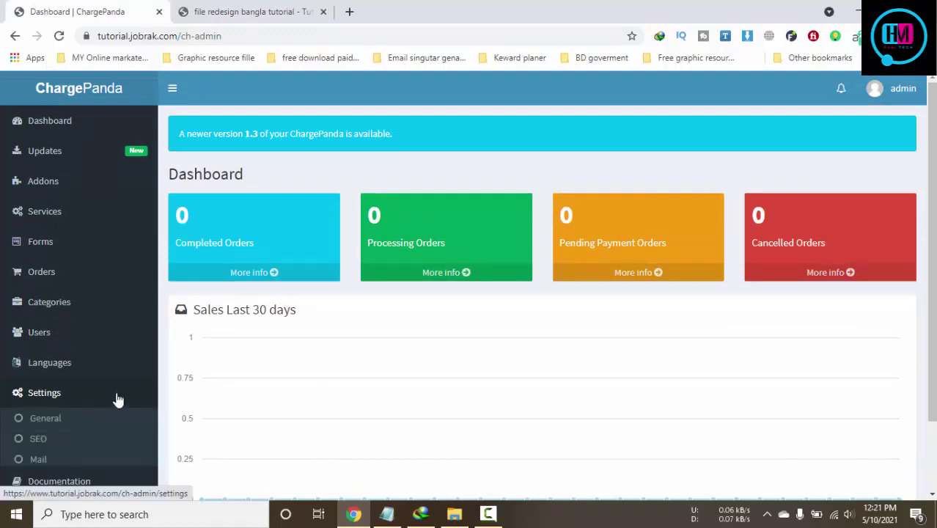
scroll(168, 396, "down", 2)
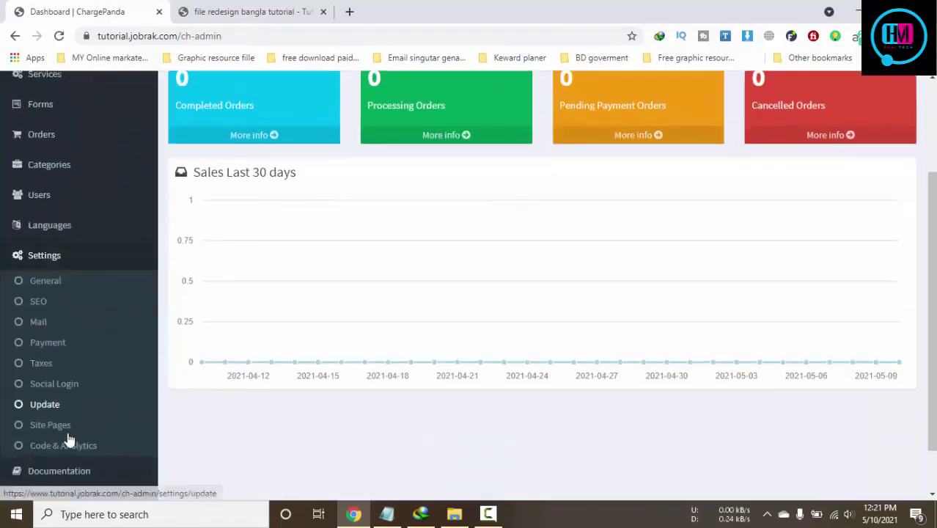
scroll(824, 184, "up", 2)
left_click(883, 93)
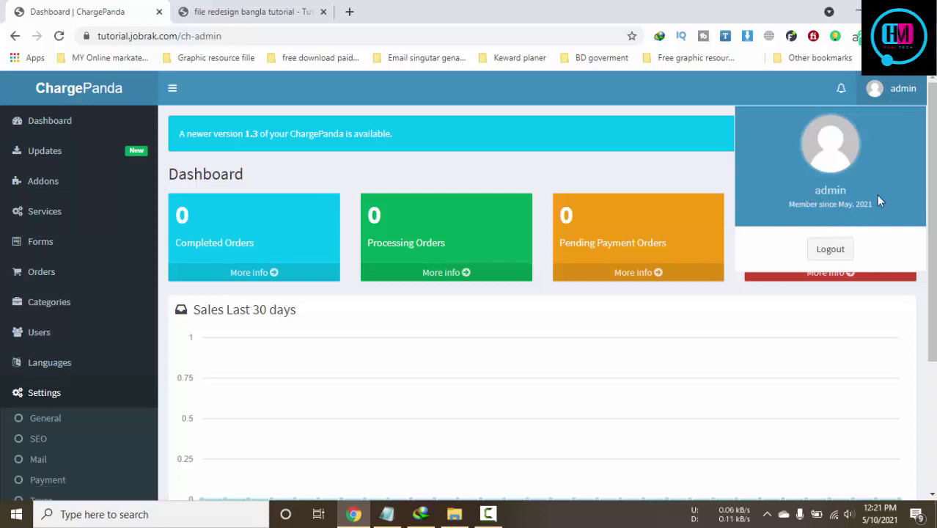
scroll(177, 299, "down", 3)
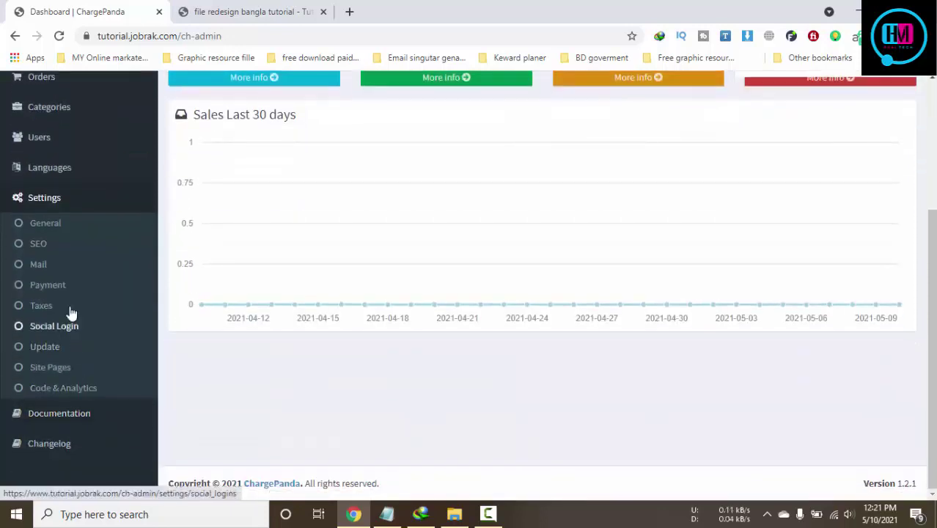
left_click(48, 203)
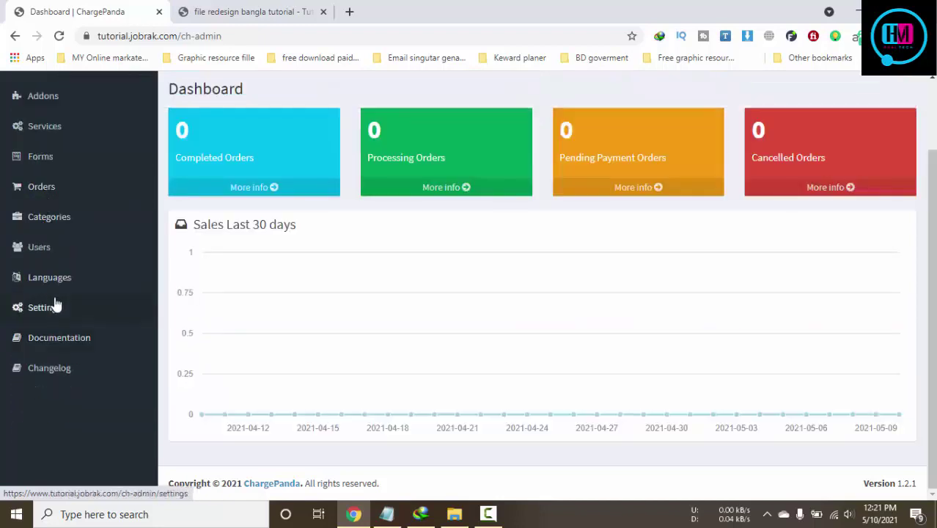
left_click(57, 308)
Review the General and SEO settings pages
scroll(66, 330, "down", 2)
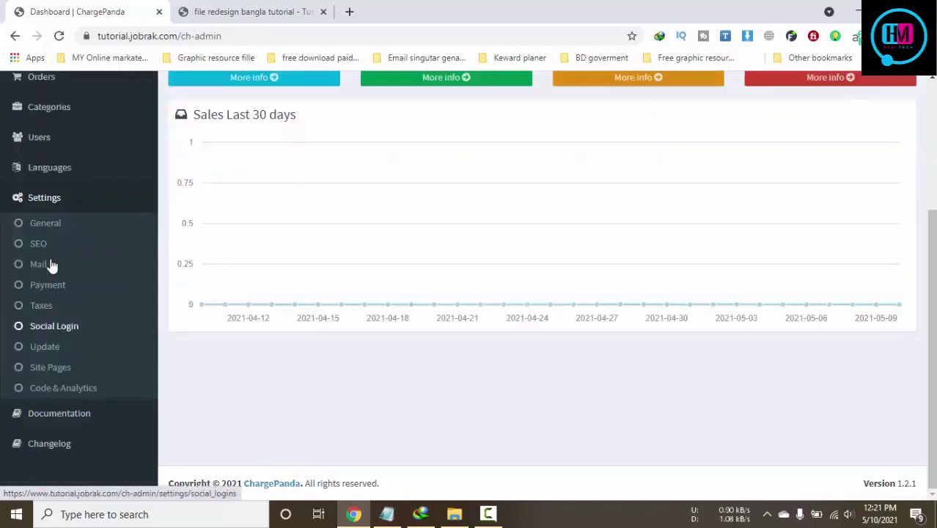
left_click(49, 229)
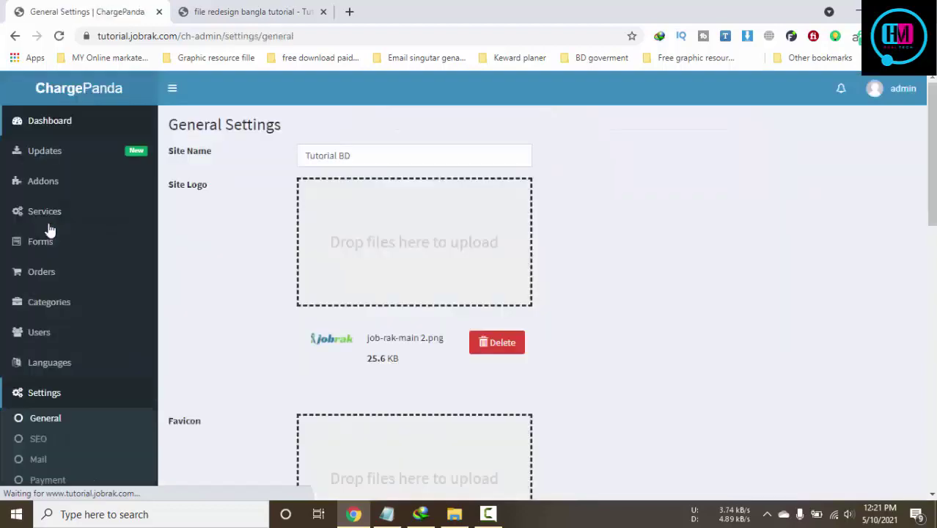
scroll(576, 342, "down", 10)
scroll(576, 345, "up", 10)
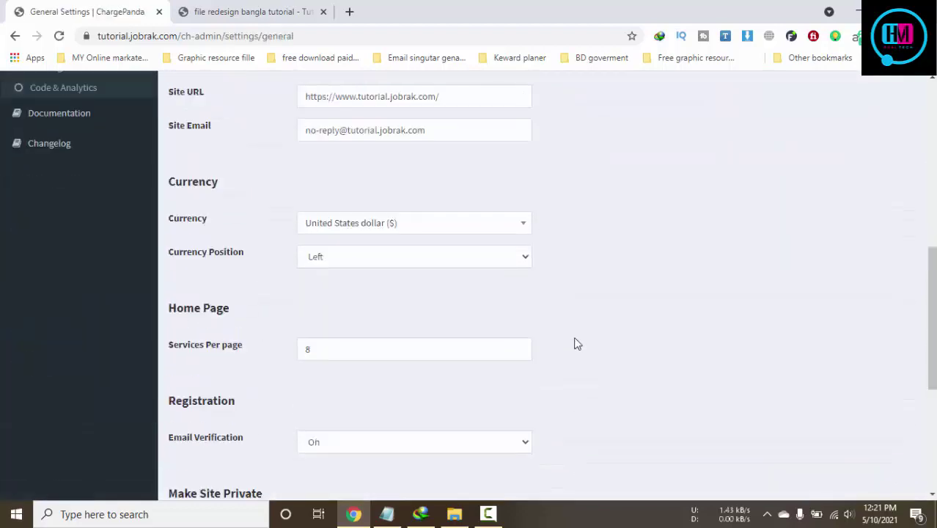
left_click(42, 412)
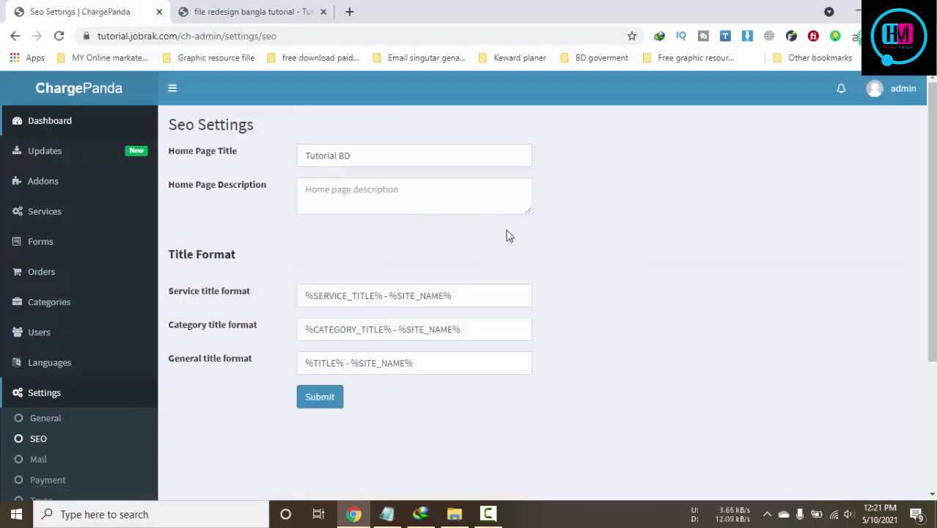
scroll(576, 351, "down", 5)
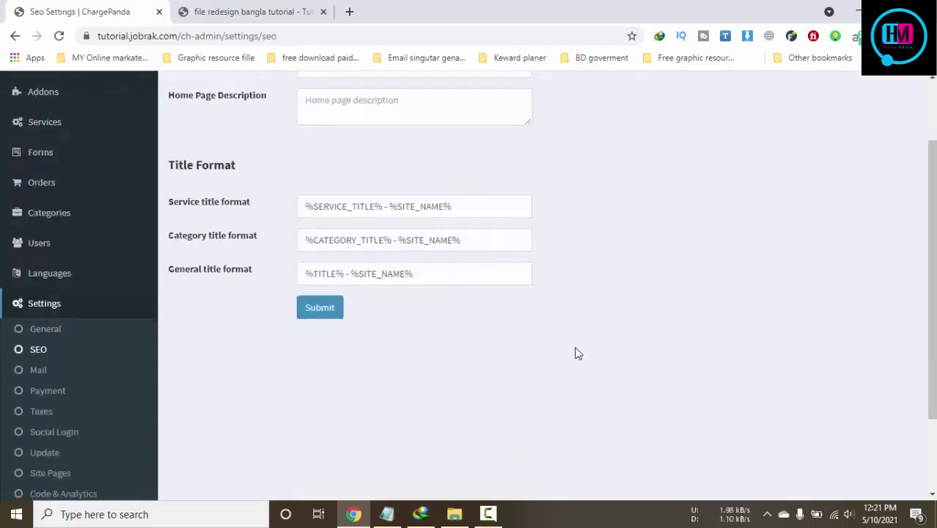
Review Mail settings keeping SMTP as the driver, then open Payment settings
left_click(40, 269)
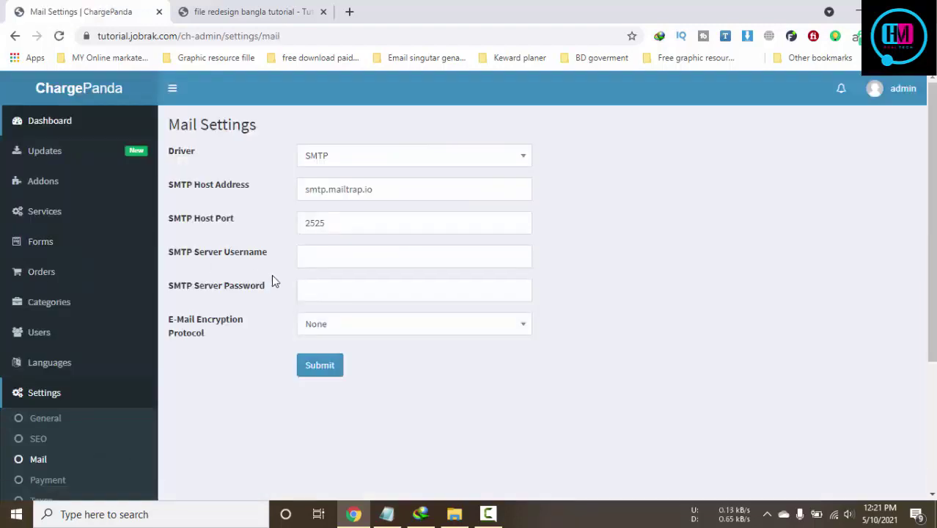
left_click(347, 153)
left_click(347, 153)
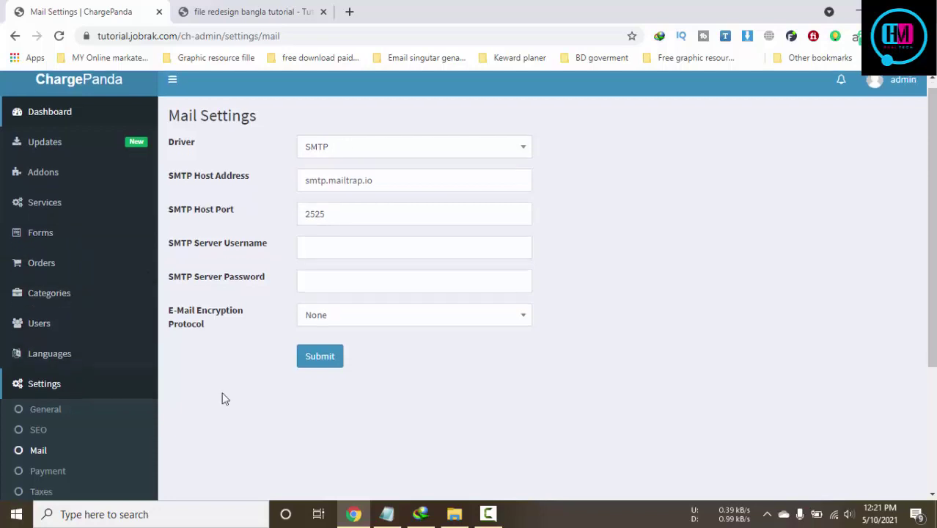
scroll(223, 396, "down", 3)
left_click(35, 289)
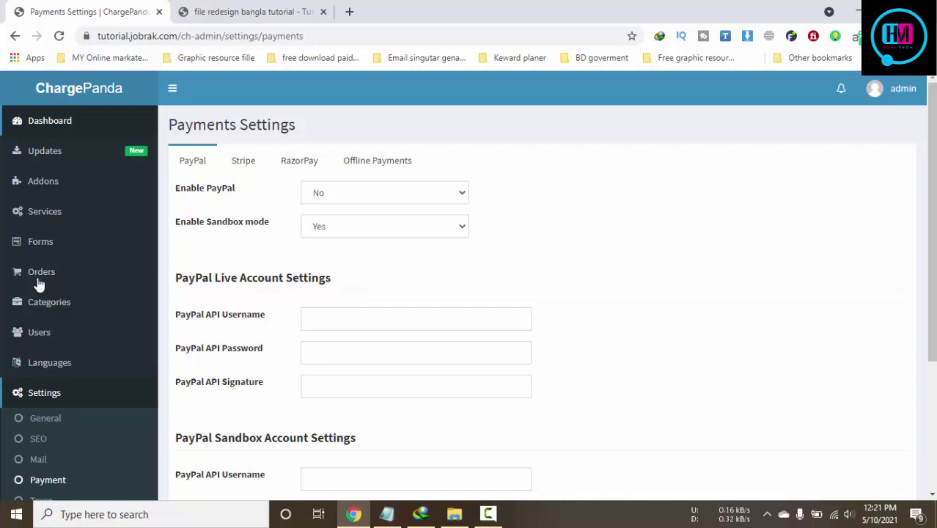
Look through the Stripe and RazorPay tabs, then open Offline Payments
scroll(427, 323, "down", 3)
scroll(427, 324, "up", 3)
left_click(250, 165)
scroll(579, 263, "down", 3)
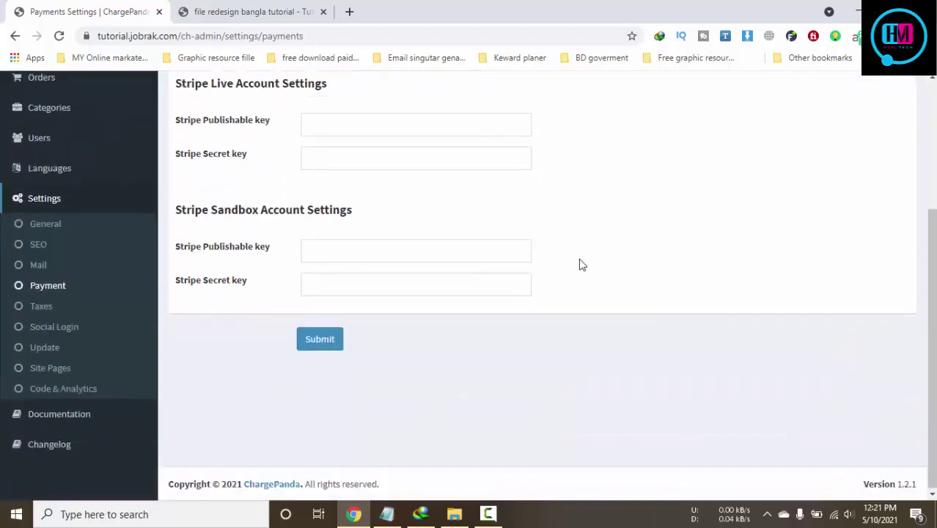
scroll(557, 261, "up", 3)
left_click(315, 165)
left_click(393, 162)
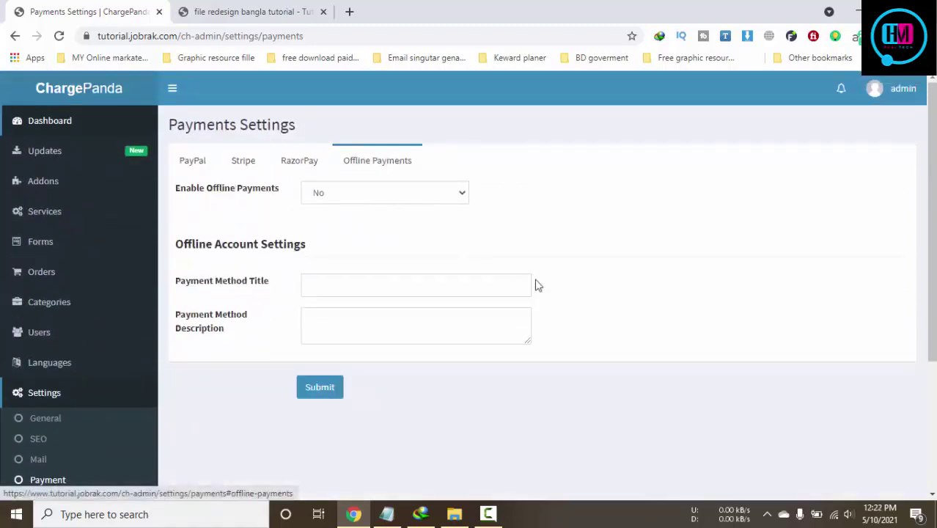
Enable offline payments with title 'bkas' and description 'include your bkash'
left_click(352, 287)
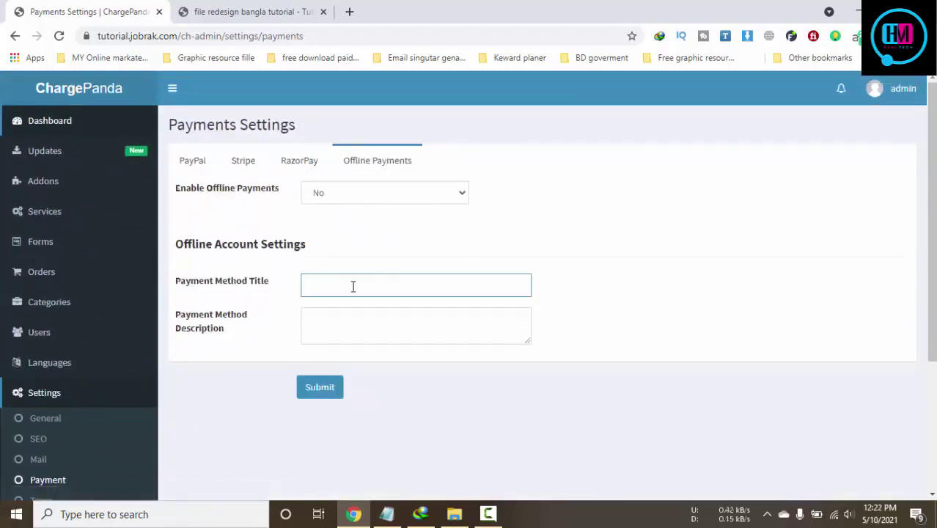
left_click(351, 195)
left_click(351, 222)
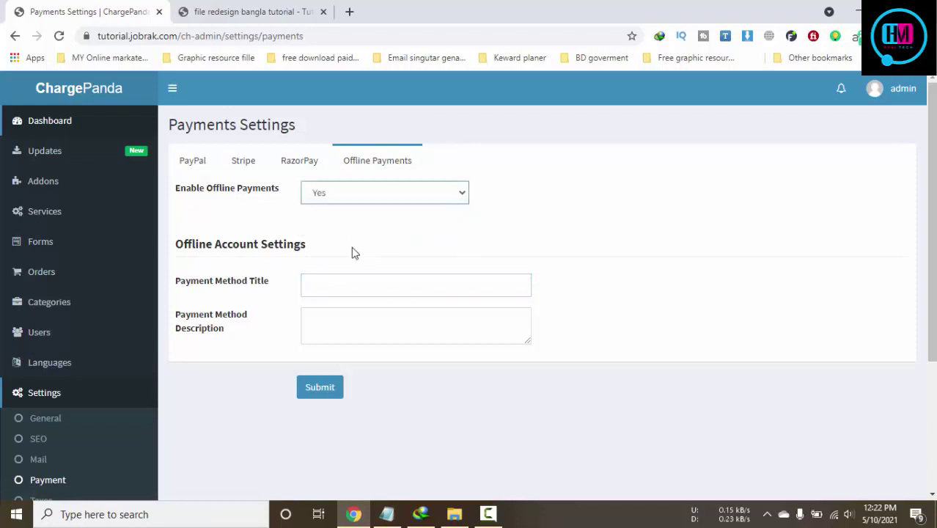
type("b")
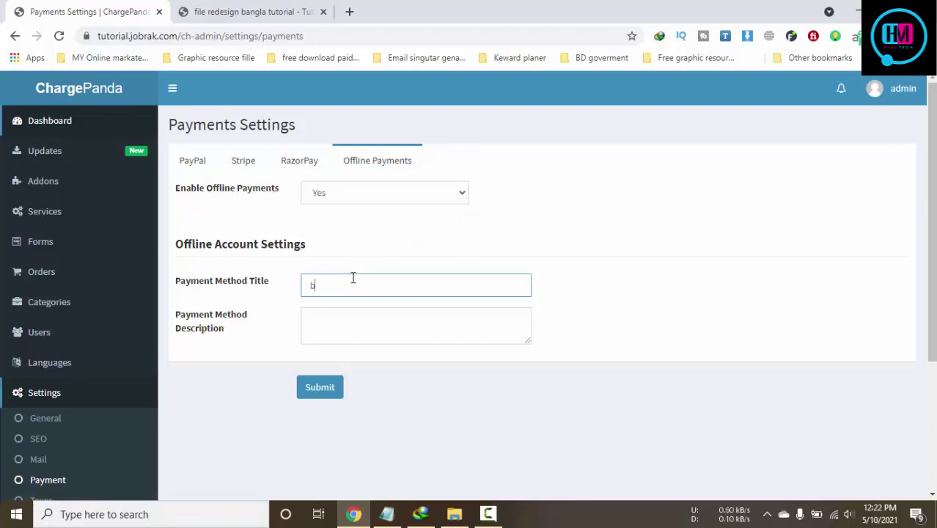
type("kas")
left_click(353, 323)
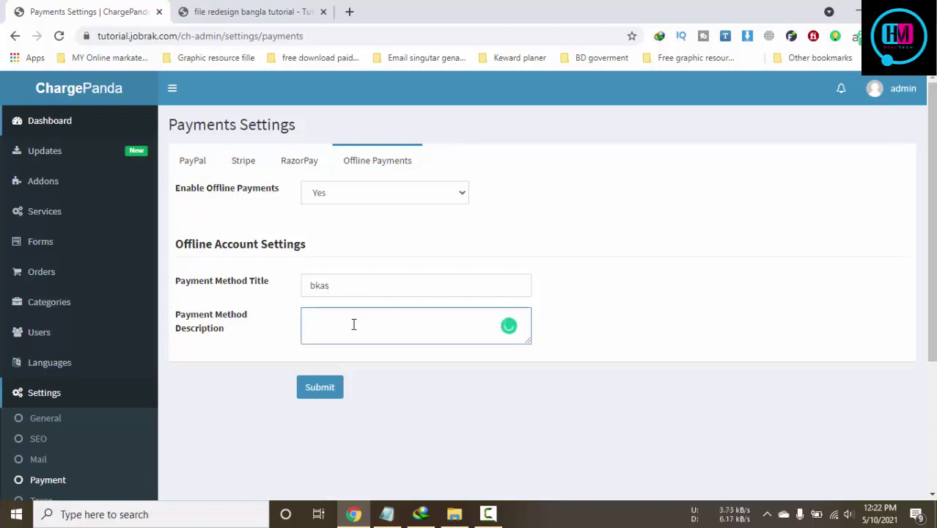
type("include your bkash")
Submit the offline payment settings and glance at the storefront service tab
left_click(324, 390)
left_click(227, 3)
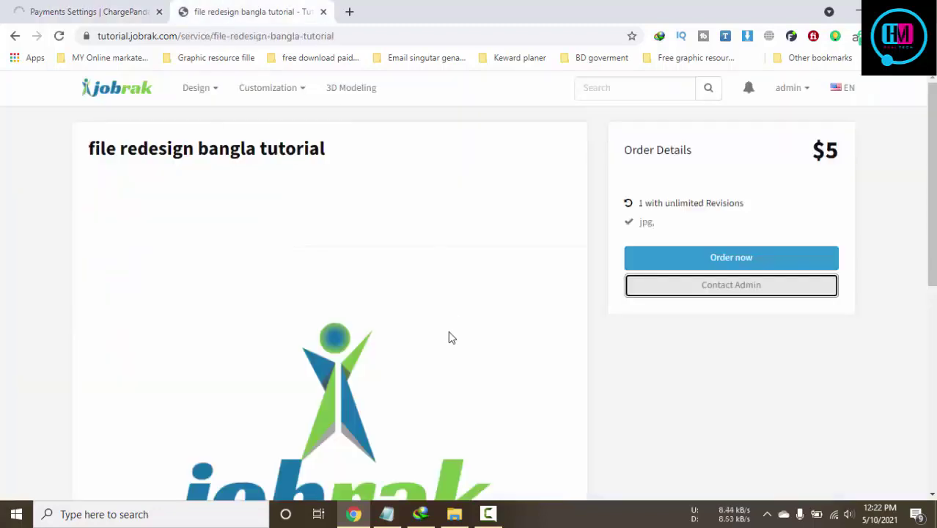
left_click(55, 6)
left_click(199, 10)
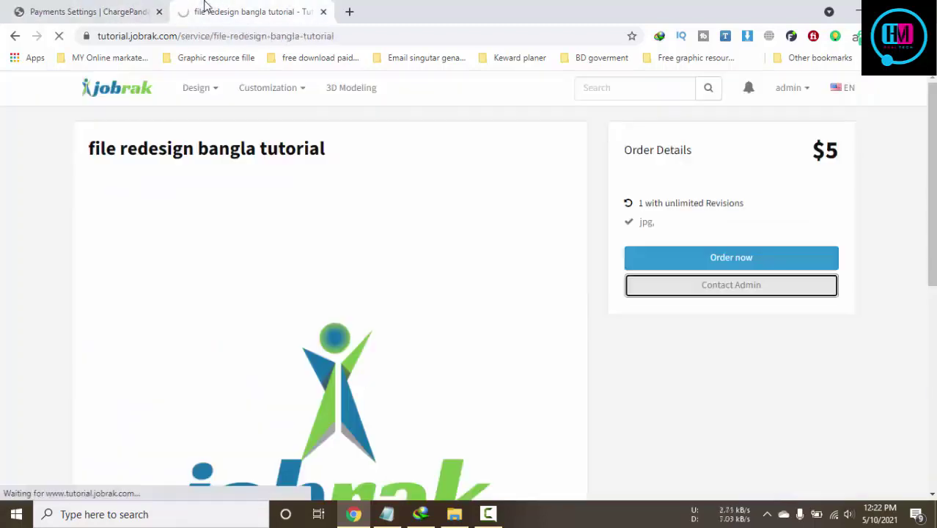
left_click(37, 10)
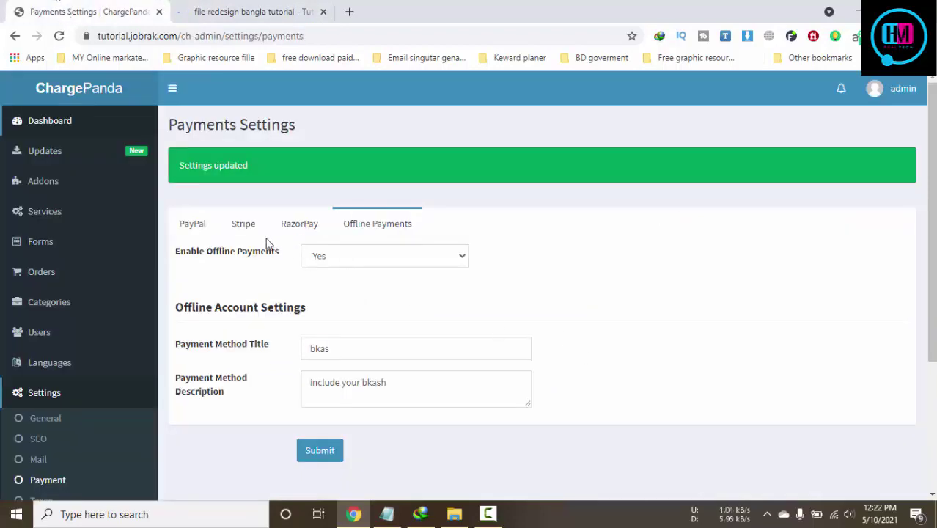
Check the Stripe and PayPal tabs, then reload the storefront service and click Order now
left_click(243, 225)
left_click(190, 231)
scroll(304, 194, "down", 3)
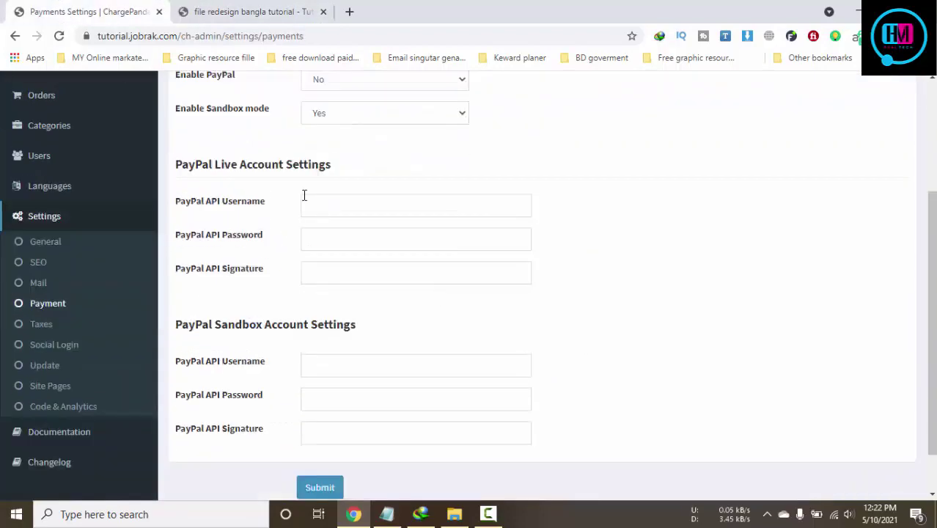
key("ctrl+Tab")
key("F5")
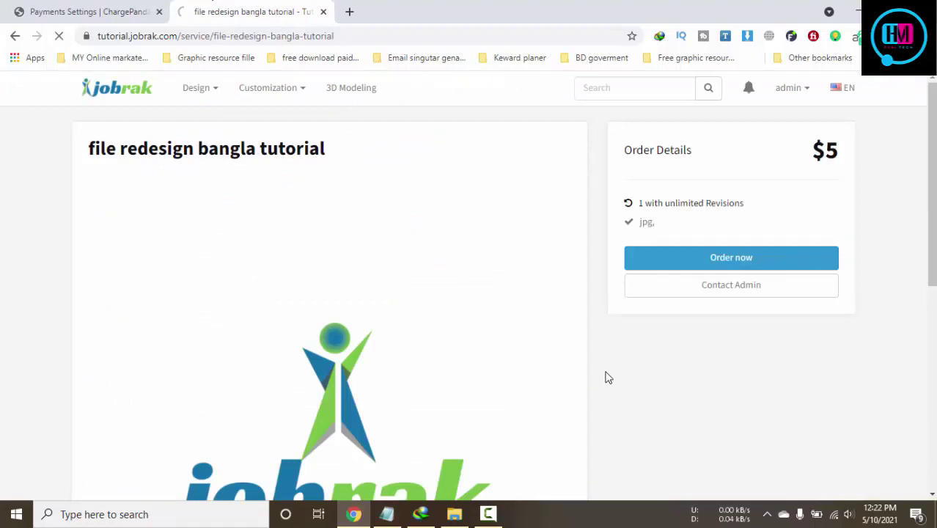
left_click(722, 258)
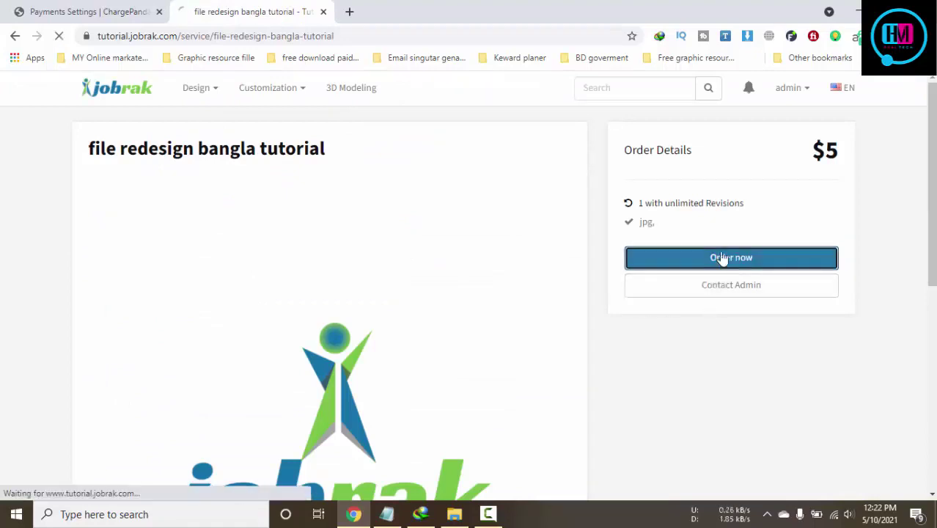
Choose bkas as the payment method in the checkout billing form
scroll(493, 328, "down", 1)
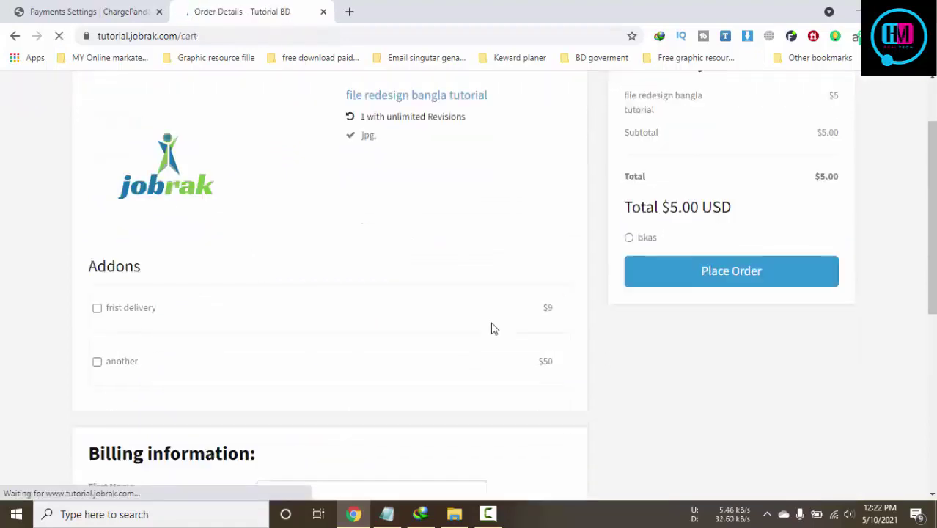
scroll(263, 339, "down", 4)
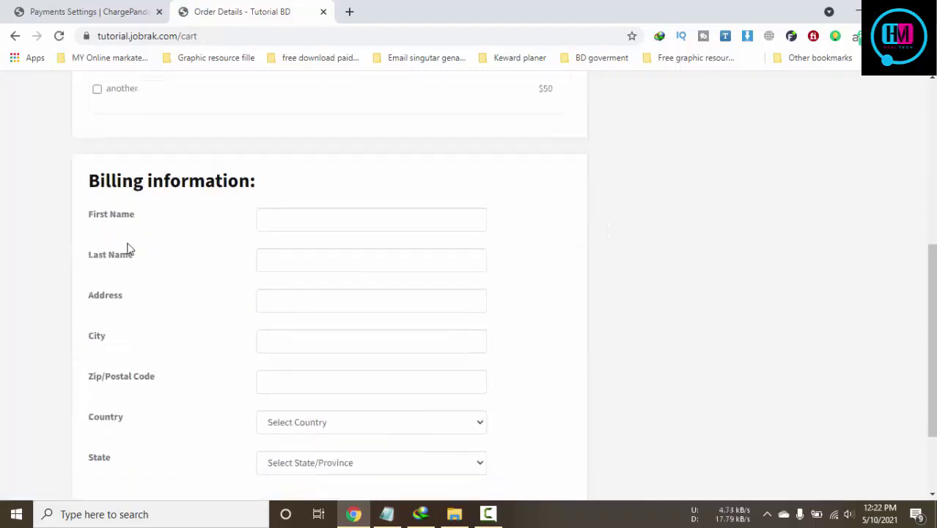
scroll(245, 266, "down", 2)
left_click(308, 308)
left_click(324, 308)
scroll(549, 336, "up", 2)
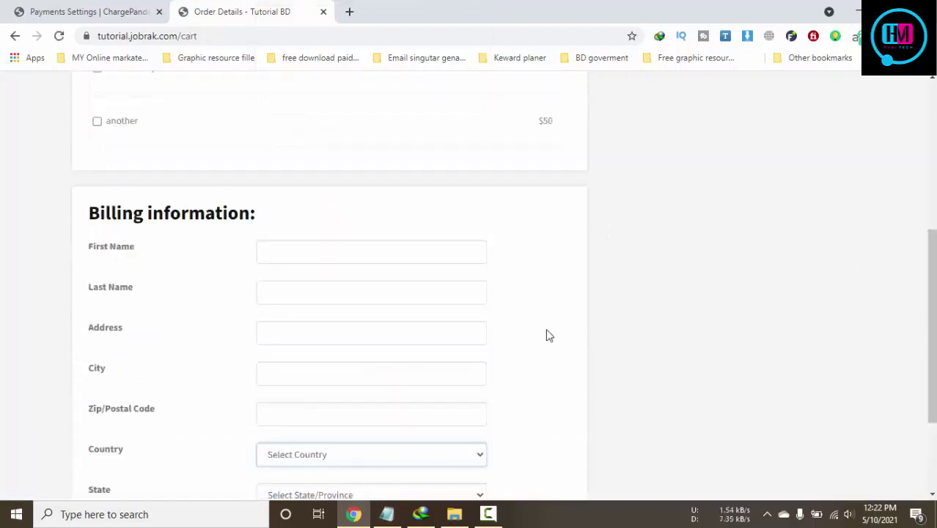
scroll(550, 336, "up", 5)
left_click(629, 324)
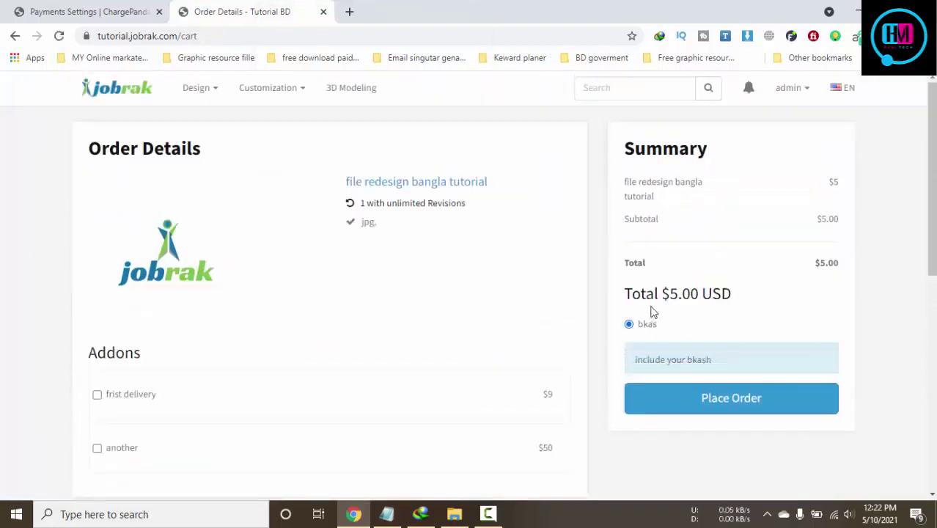
Check the bkash hint text, then return to the store's home page via the logo
left_click_drag(655, 360, 744, 353)
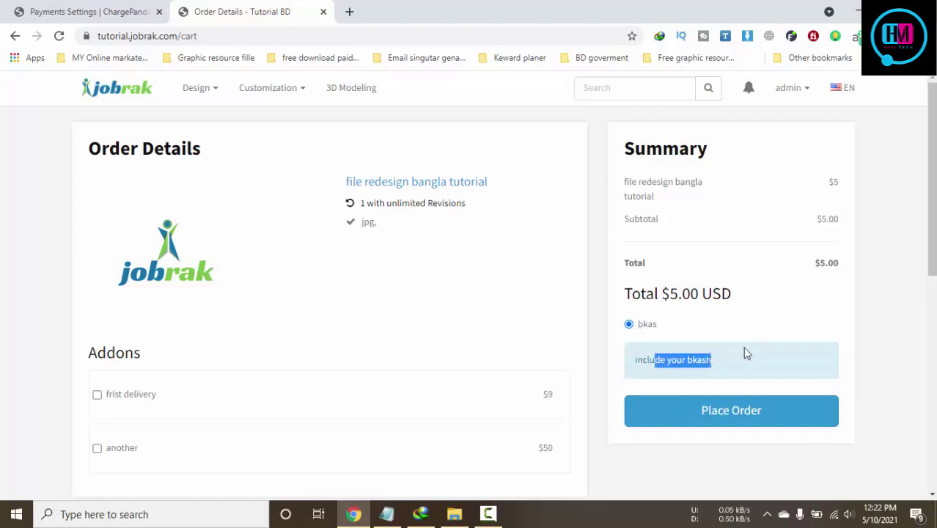
left_click(642, 325)
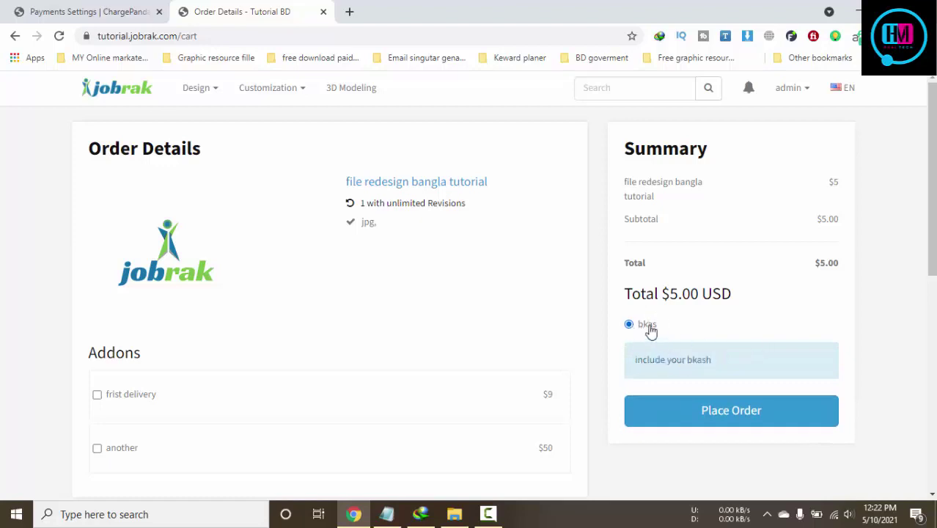
left_click(119, 87)
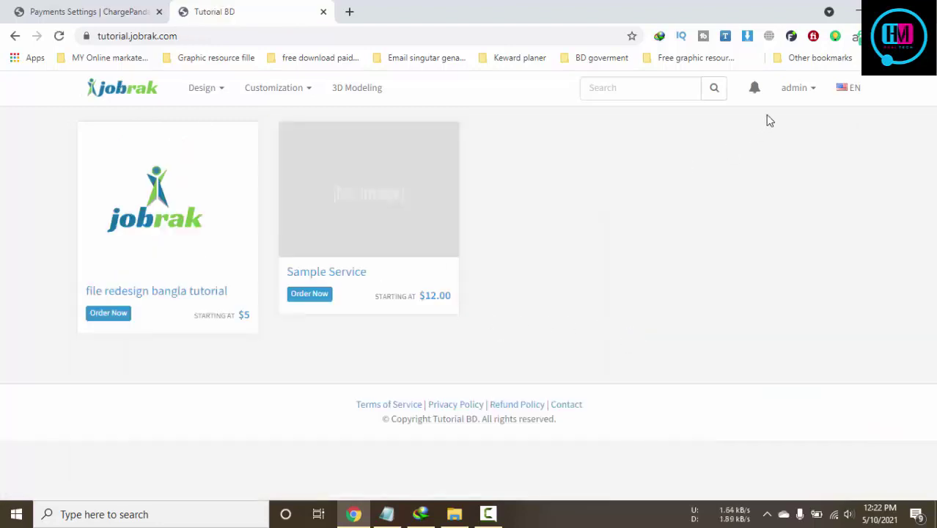
Open the file redesign bangla tutorial service page and reload it
mouse_move(215, 97)
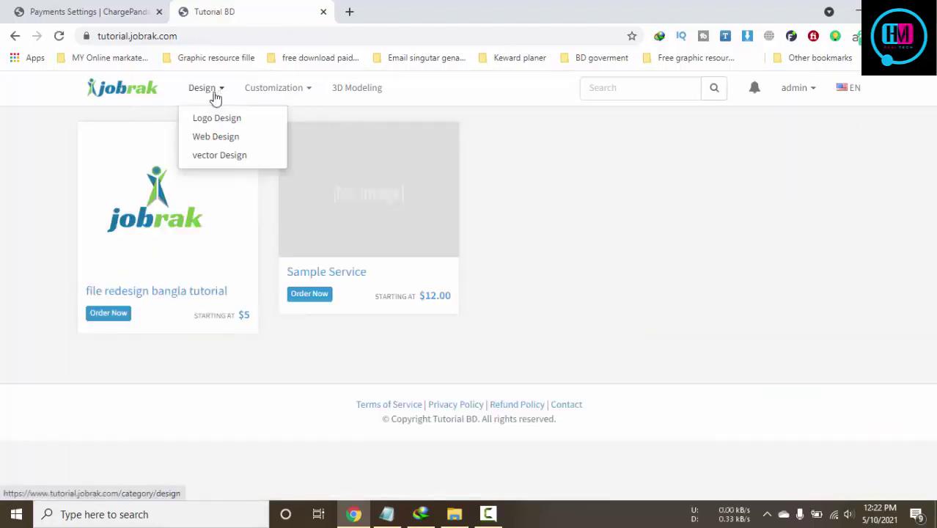
left_click(357, 221)
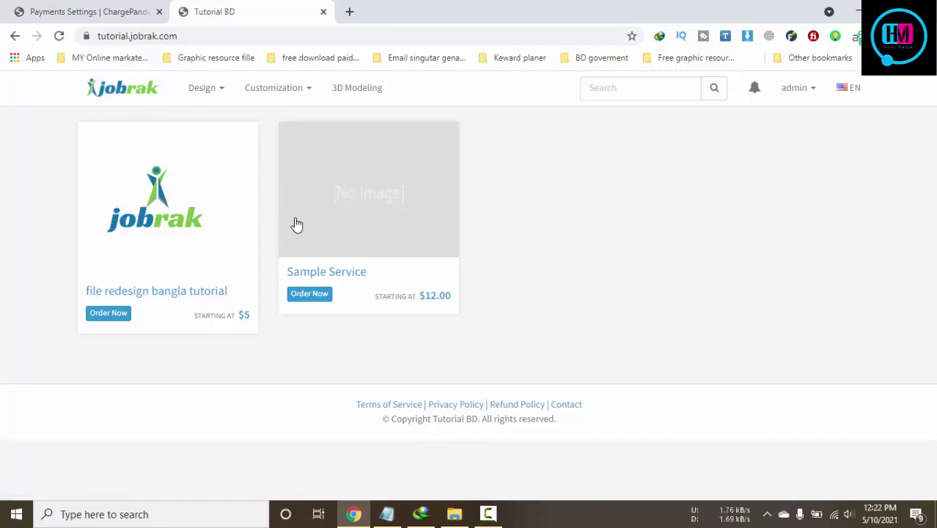
left_click(184, 210)
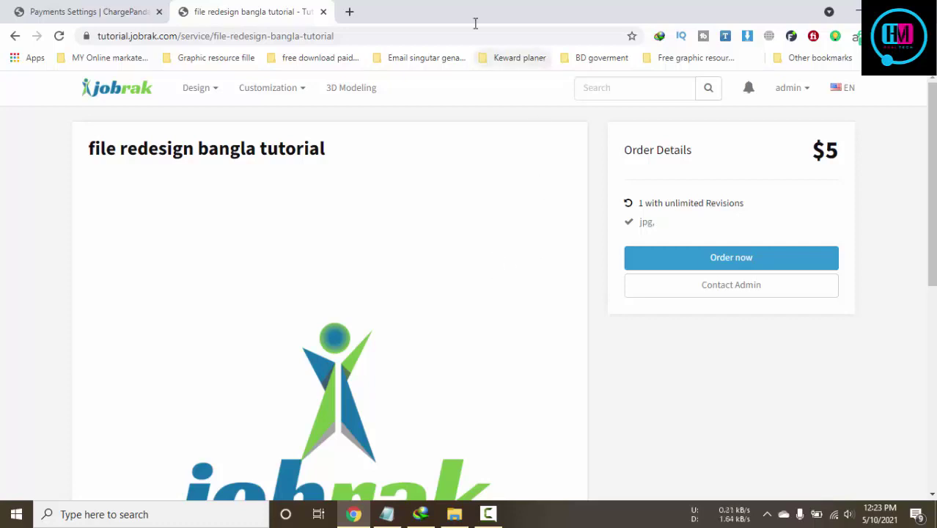
left_click(38, 8)
left_click(247, 9)
key("F5")
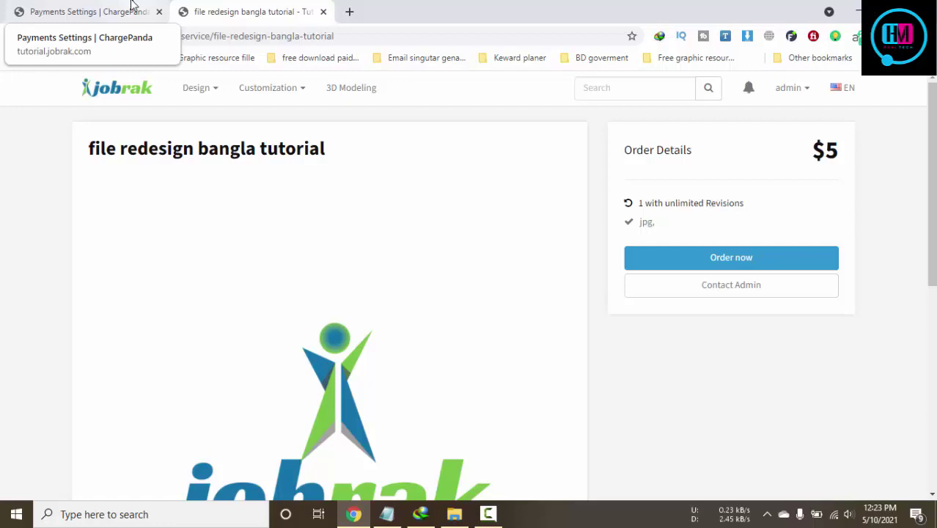
Go back to the admin Payments Settings tab
left_click(92, 11)
left_click(210, 7)
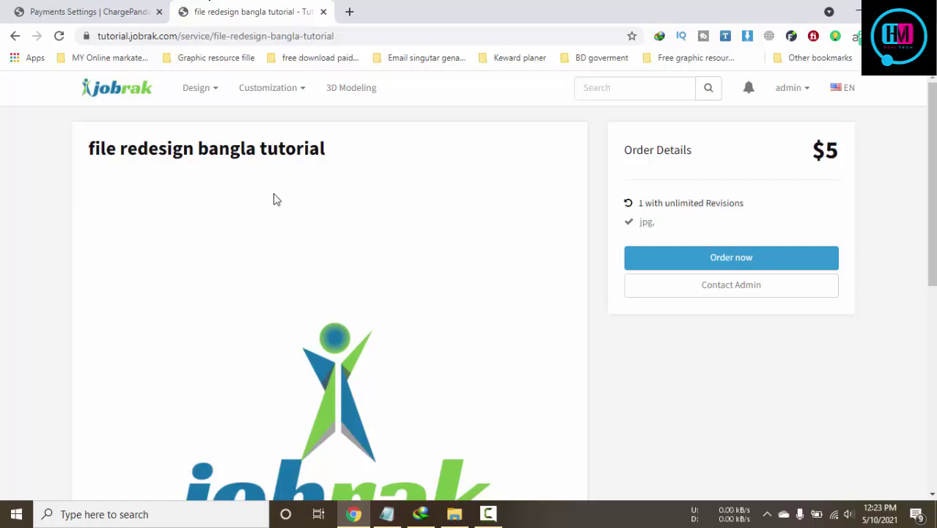
left_click(79, 7)
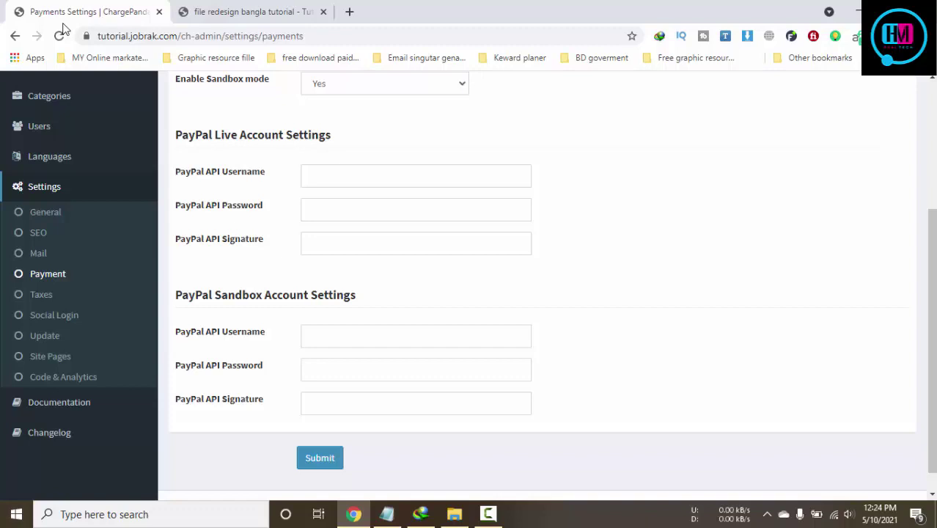
On the storefront tab, open the Customization > Logo Customization category
left_click(231, 10)
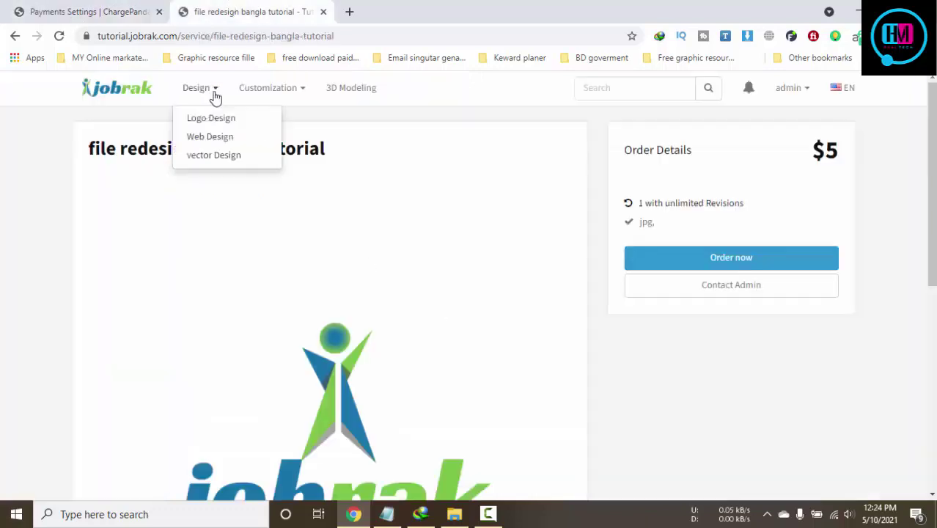
mouse_move(265, 93)
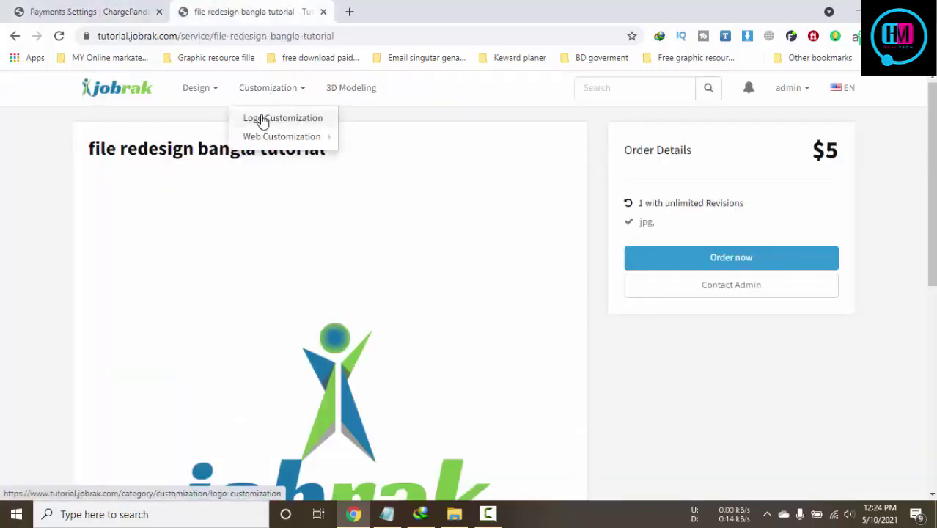
left_click(258, 120)
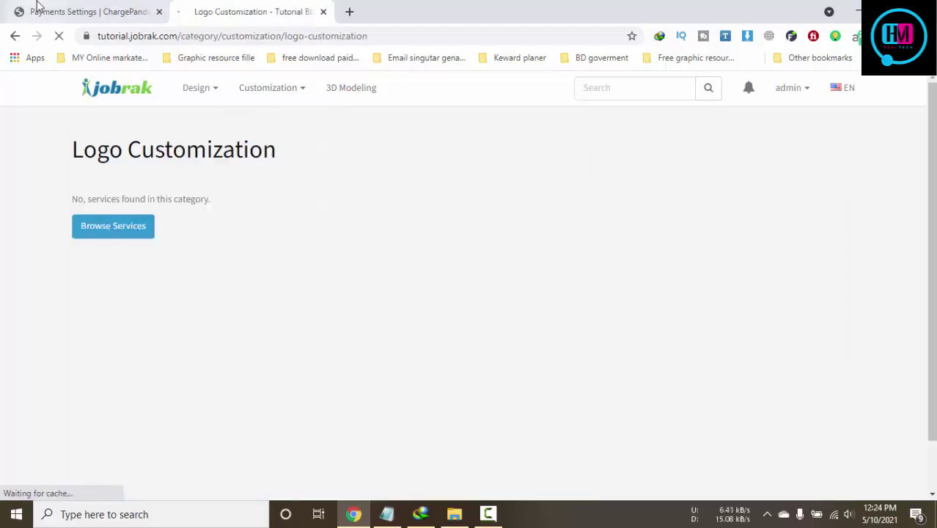
In the admin tab, open the Users list from the sidebar
left_click(36, 9)
scroll(471, 334, "up", 1)
scroll(470, 335, "up", 1)
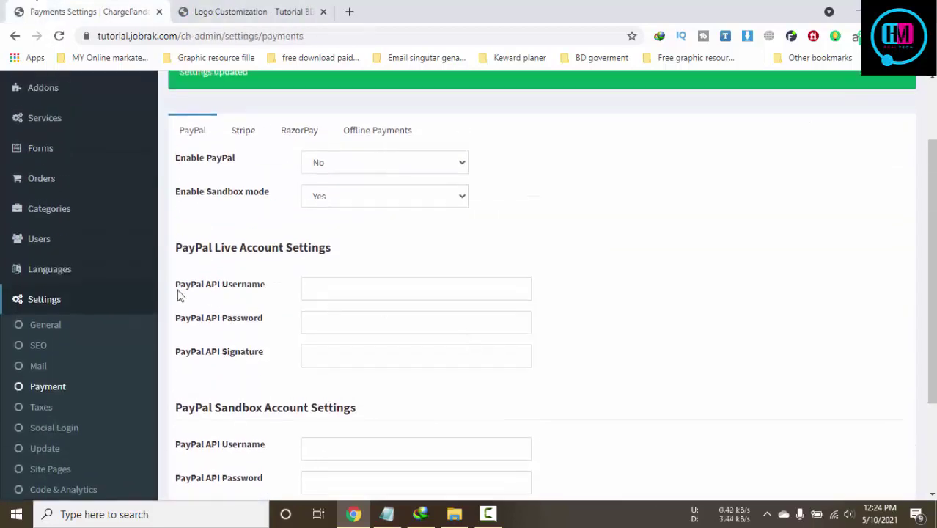
left_click(72, 252)
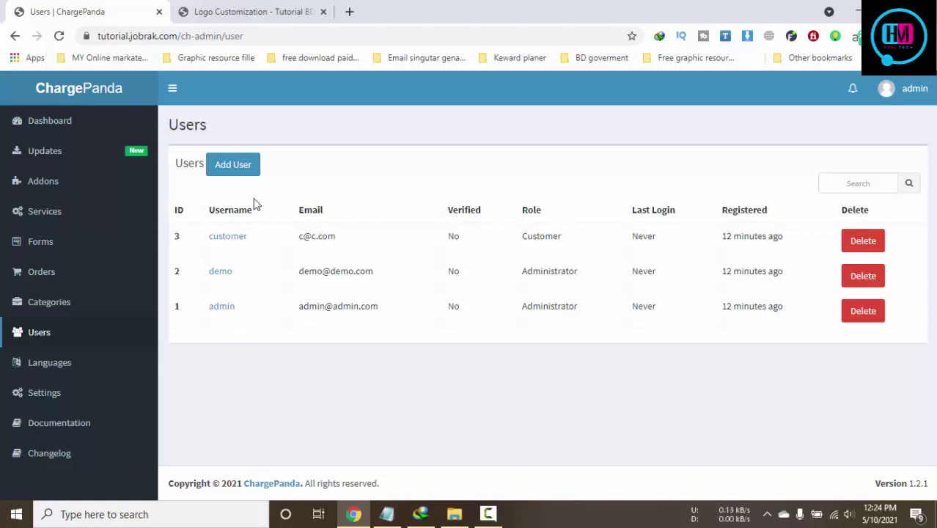
Expand admin Settings, visit Code & Analytics, then open the Site Pages settings
left_click(253, 11)
left_click(94, 9)
left_click(45, 400)
scroll(176, 404, "down", 3)
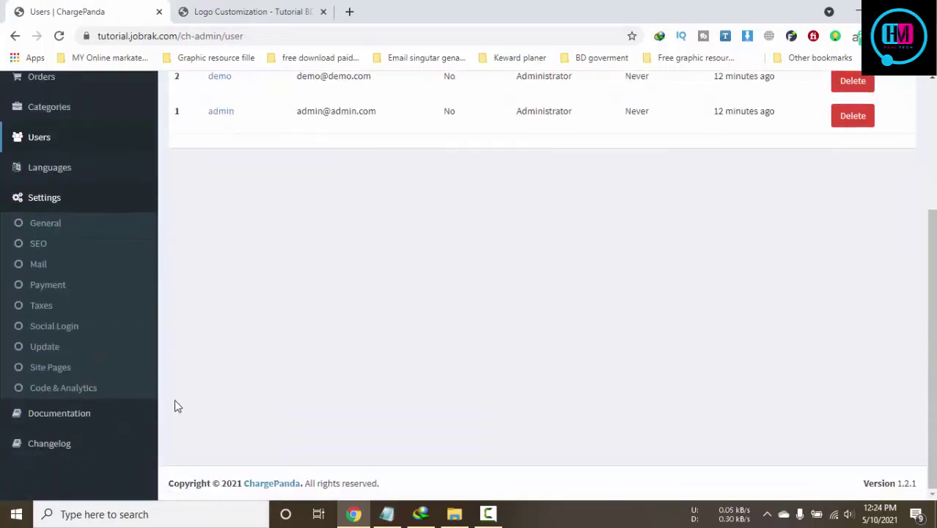
left_click(68, 393)
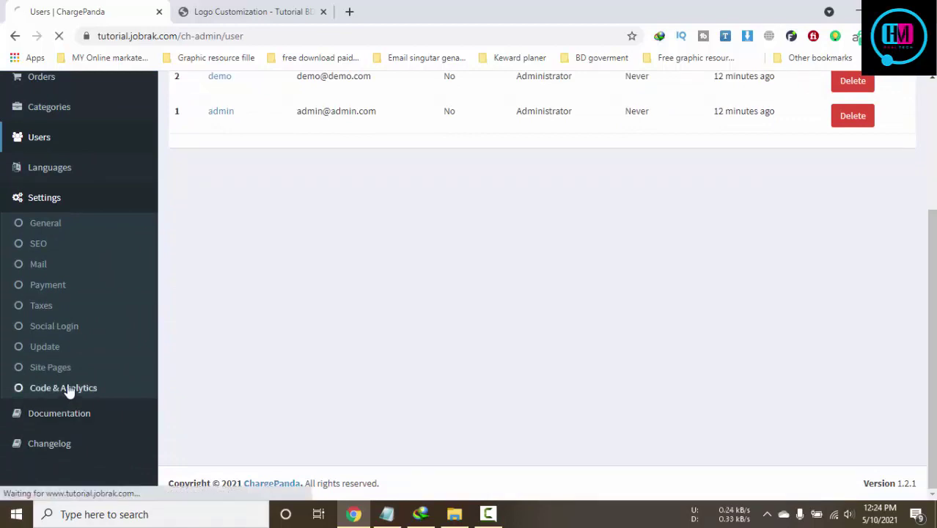
scroll(307, 383, "down", 5)
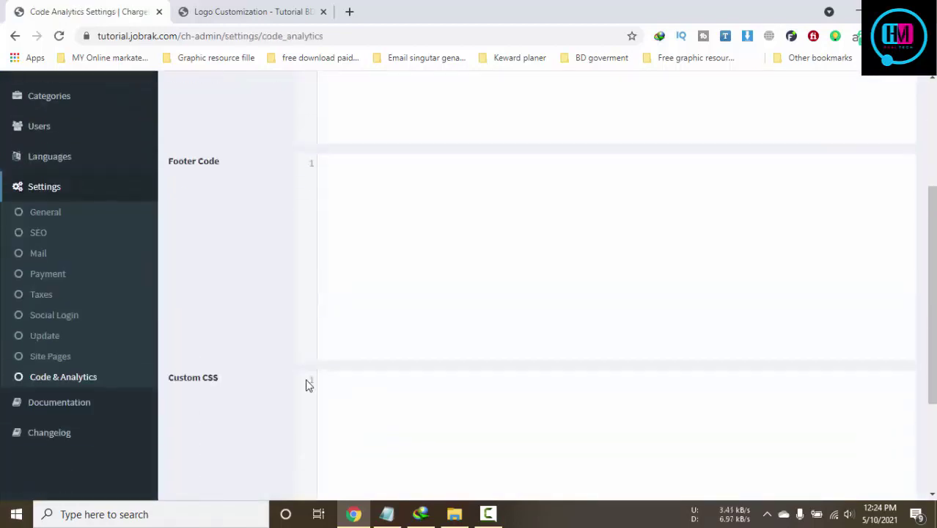
scroll(142, 352, "up", 1)
left_click(60, 295)
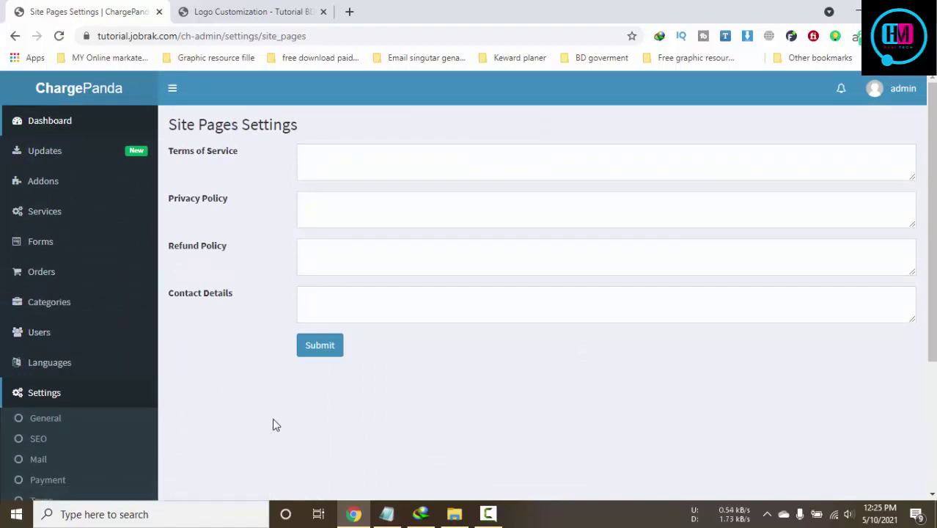
Fill the Terms of Service field with 'your Terms of Service'
left_click(374, 167)
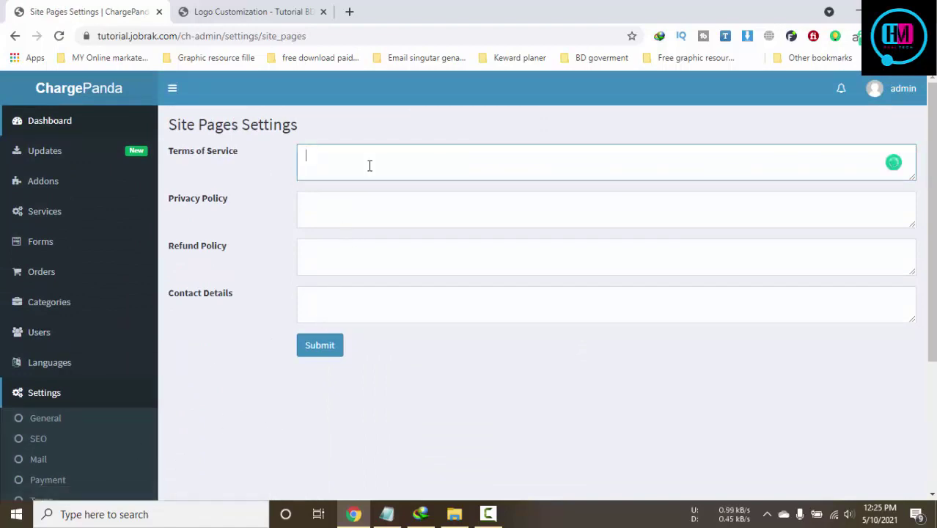
type("your")
left_click_drag(243, 154, 163, 159)
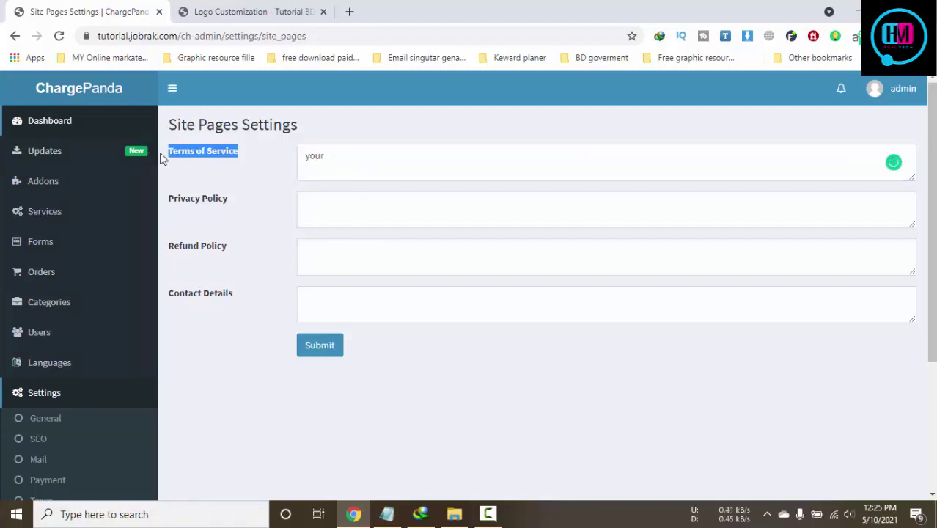
key("ctrl+c")
left_click(431, 161)
key("ctrl+v")
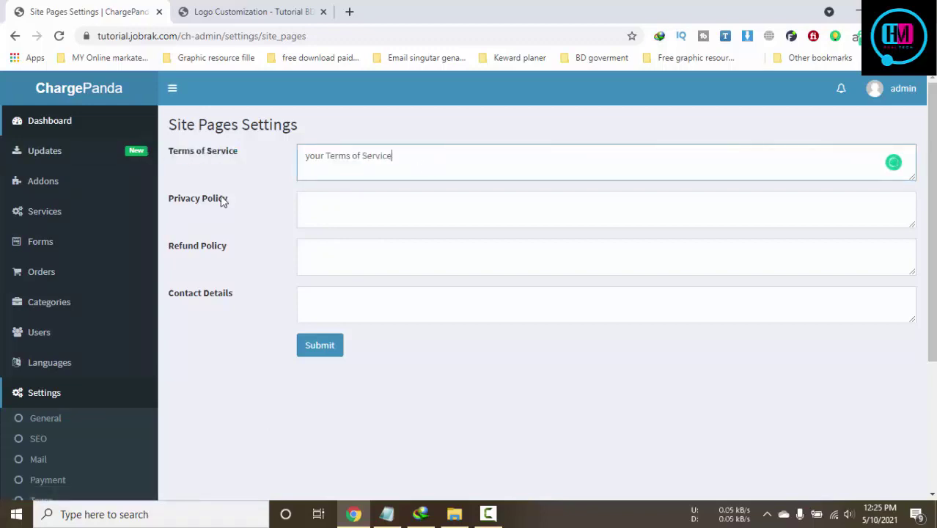
Fill the Privacy Policy field with 'your Privacy Policy Text Here'
left_click_drag(237, 200, 166, 201)
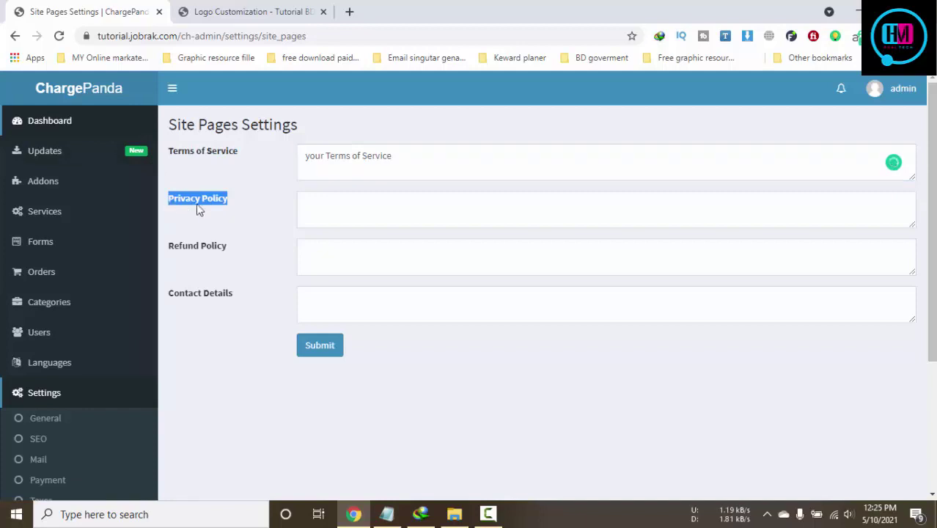
left_click(334, 210)
type("you")
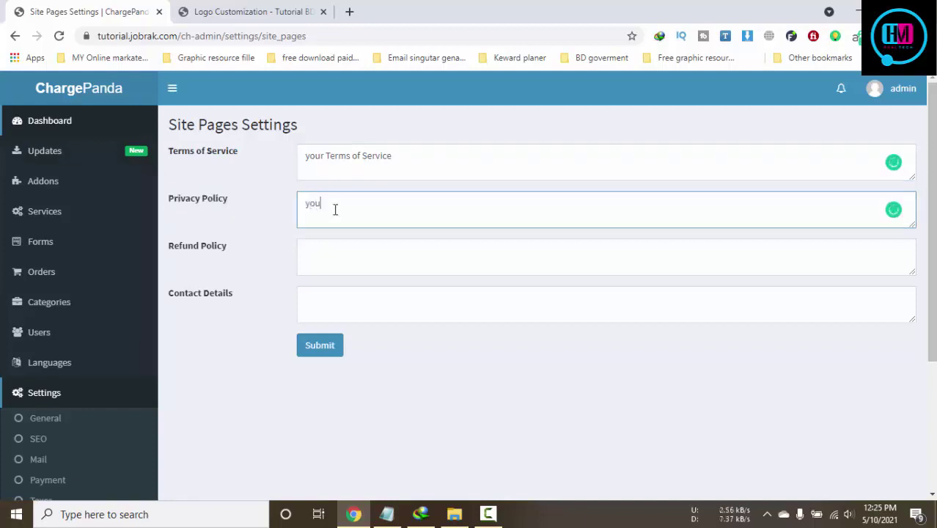
type("r")
key("ctrl+v")
type("Link")
type(" ere")
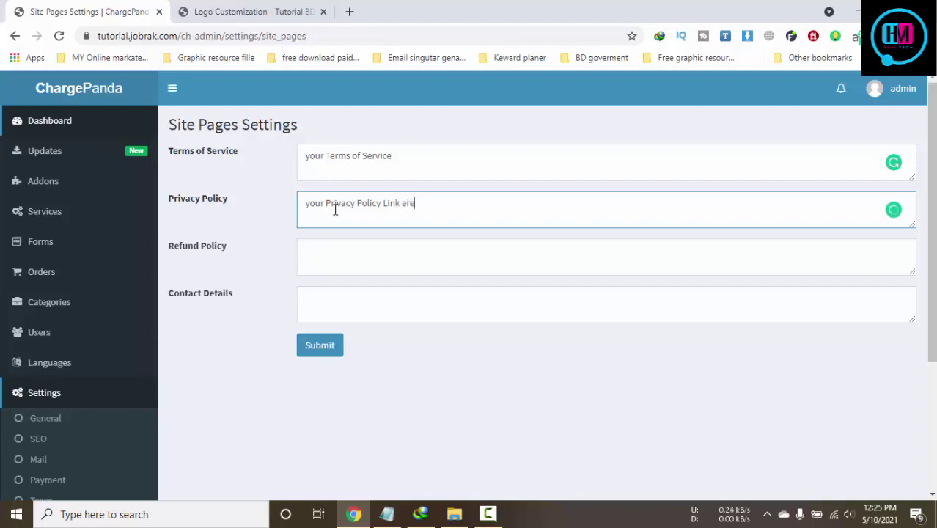
double_click(406, 203)
key("BackSpace")
double_click(389, 203)
key("BackSpace")
type("Text Here")
Enter Refund Policy 'your Conmmpanny Refund Policy Here' and Contact Details 'Admin ContactDetails'
left_click_drag(233, 254, 170, 253)
left_click(374, 260)
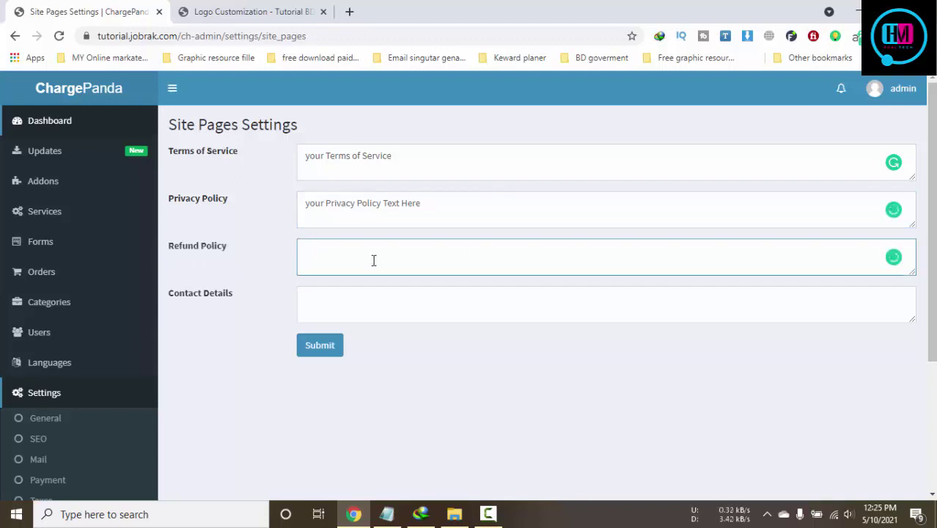
type("your Conm")
type("mpan")
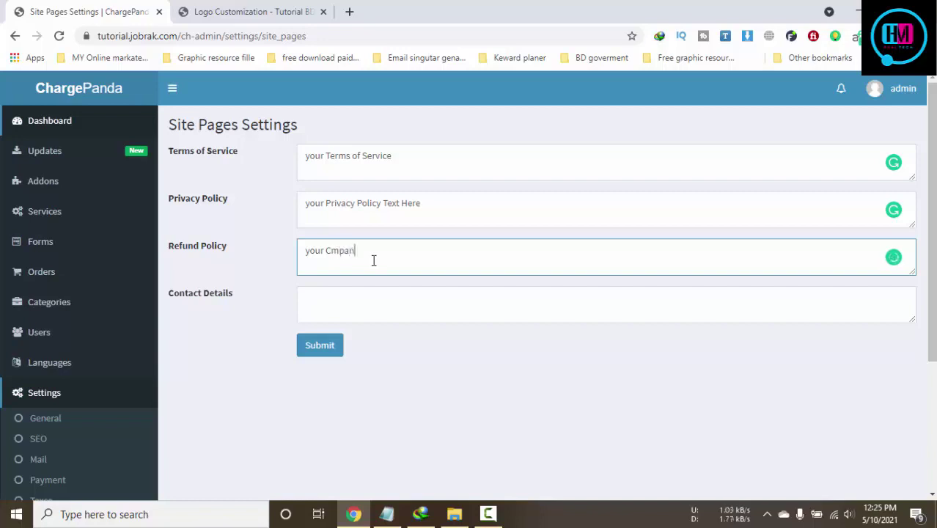
type("ny Refund Policy")
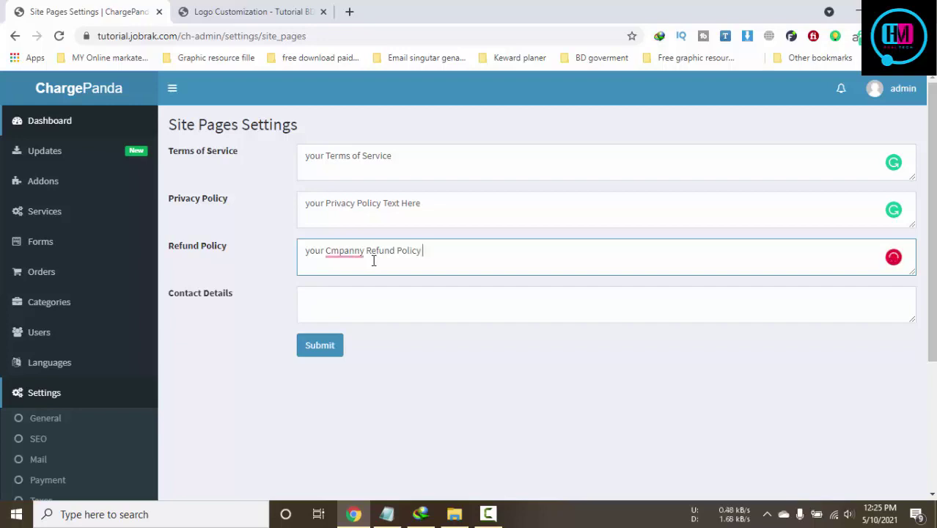
type(" Here")
left_click_drag(241, 296, 172, 305)
left_click(410, 318)
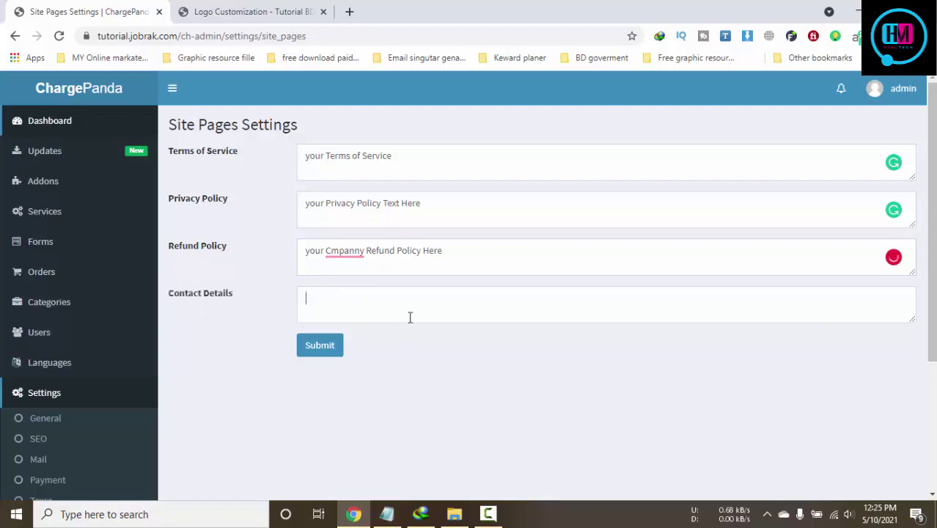
type("Admi")
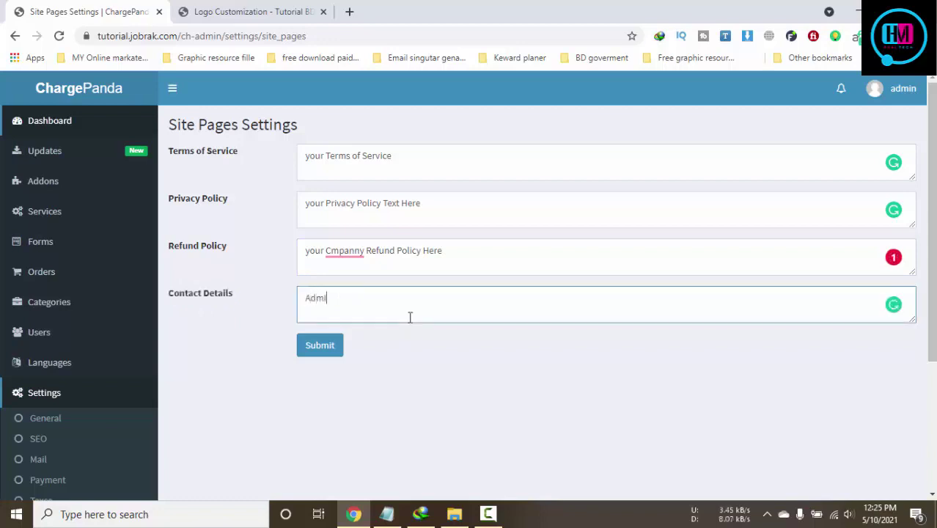
type("n Contact")
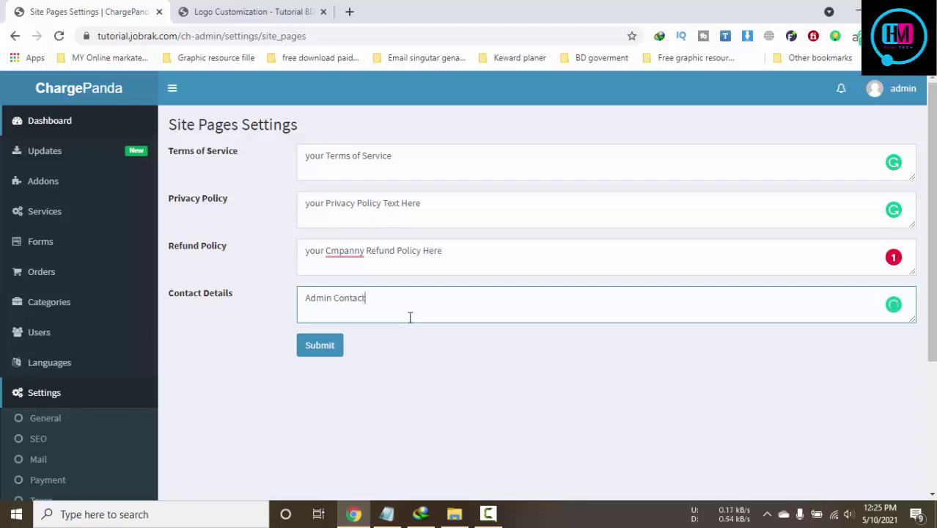
type("Details")
Correct the misspelling to 'Company', submit the site pages, and view the storefront footer
left_click(368, 302)
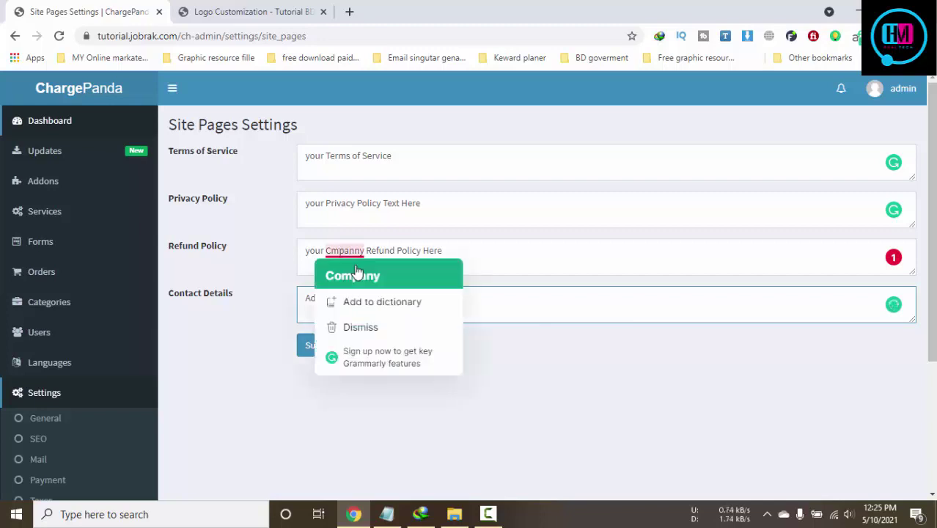
left_click(345, 275)
left_click(316, 344)
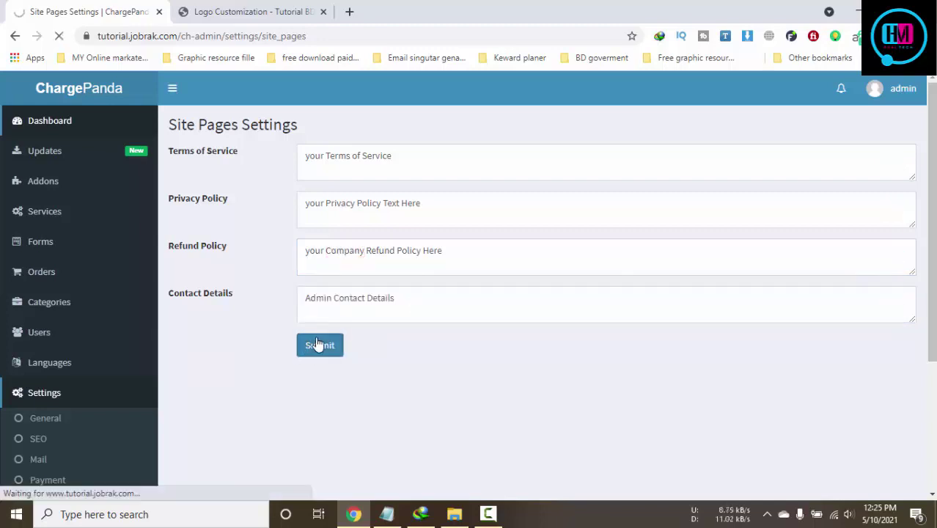
left_click(286, 9)
scroll(490, 384, "down", 2)
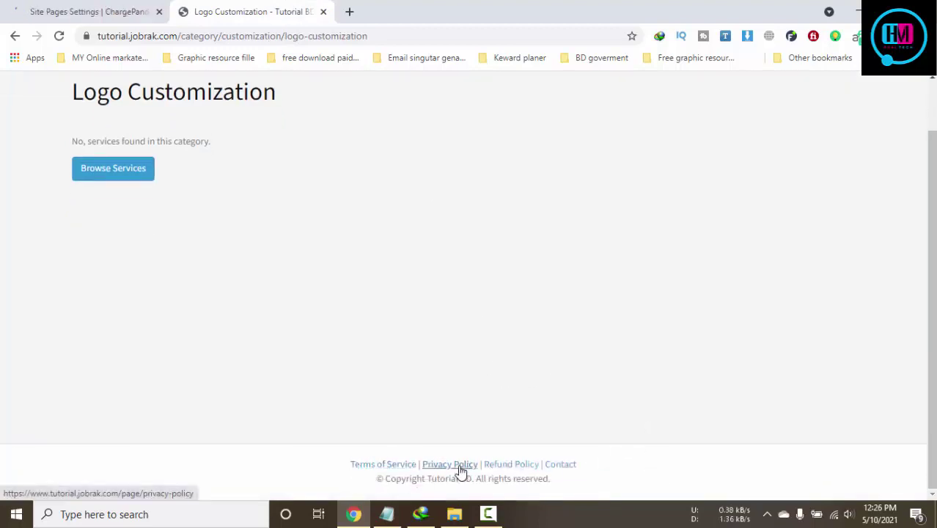
Check the saved placeholder text on the storefront Contact and Privacy Policy pages
left_click(563, 466)
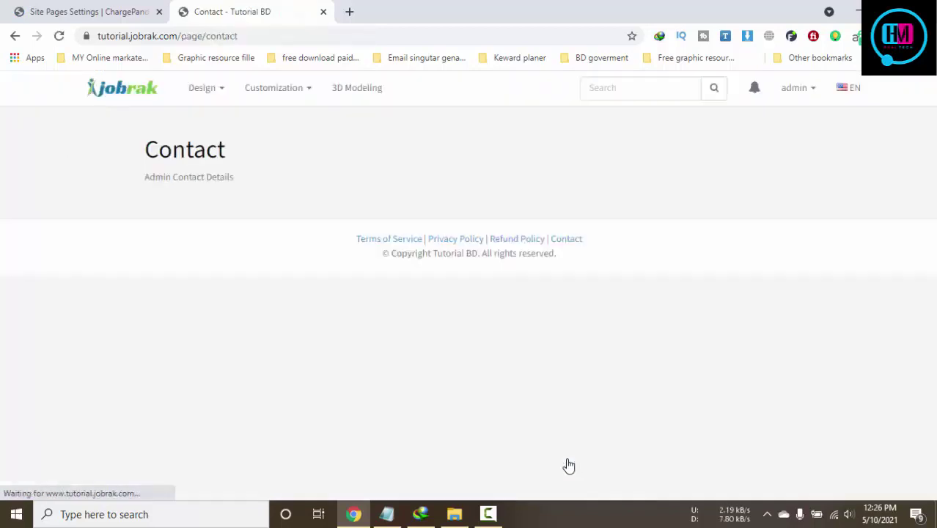
left_click_drag(261, 182, 125, 186)
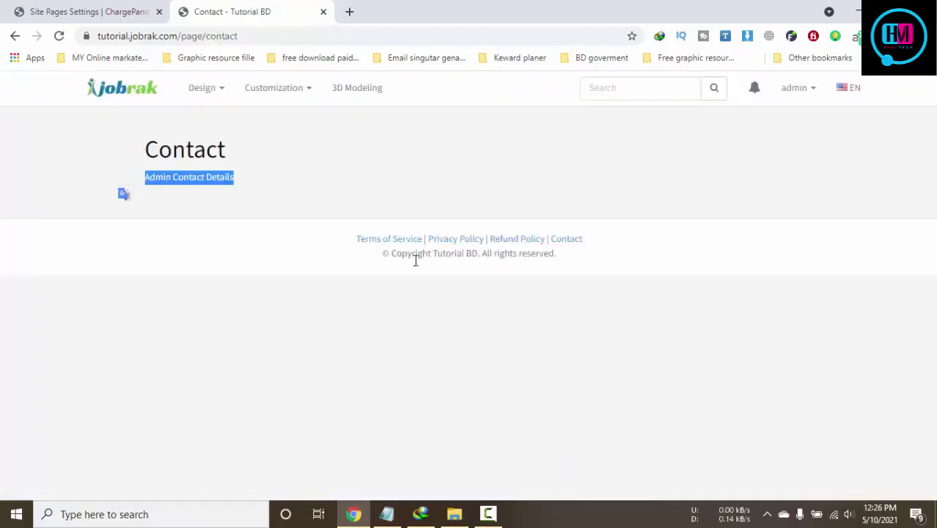
left_click(462, 243)
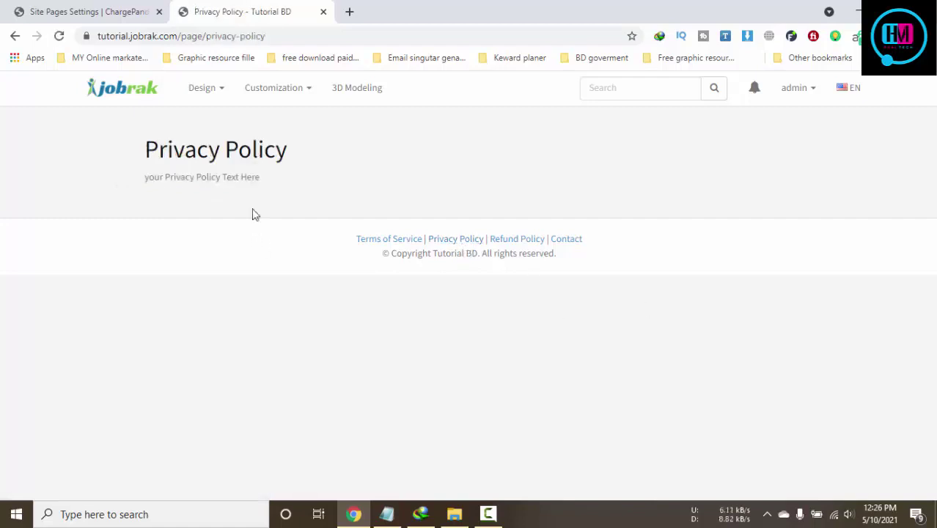
left_click_drag(292, 176, 113, 182)
Check the Terms of Service page text, then return to Site Pages Settings
left_click(412, 240)
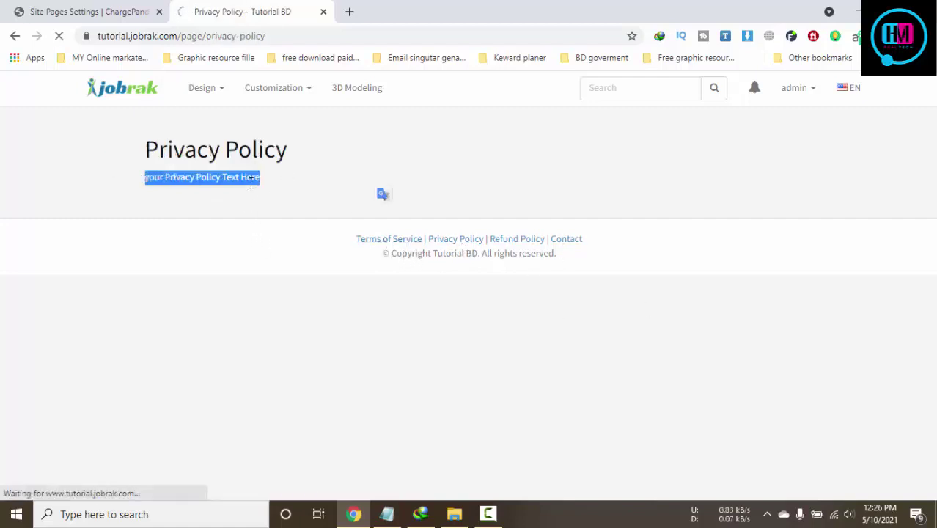
left_click(287, 184)
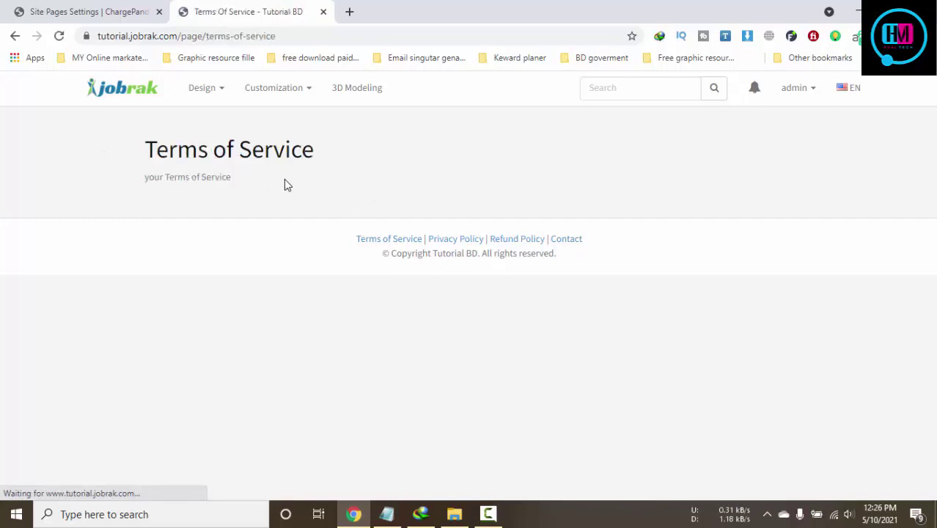
left_click_drag(284, 182, 150, 179)
left_click(274, 191)
key("ctrl+shift+Tab")
scroll(588, 359, "down", 1)
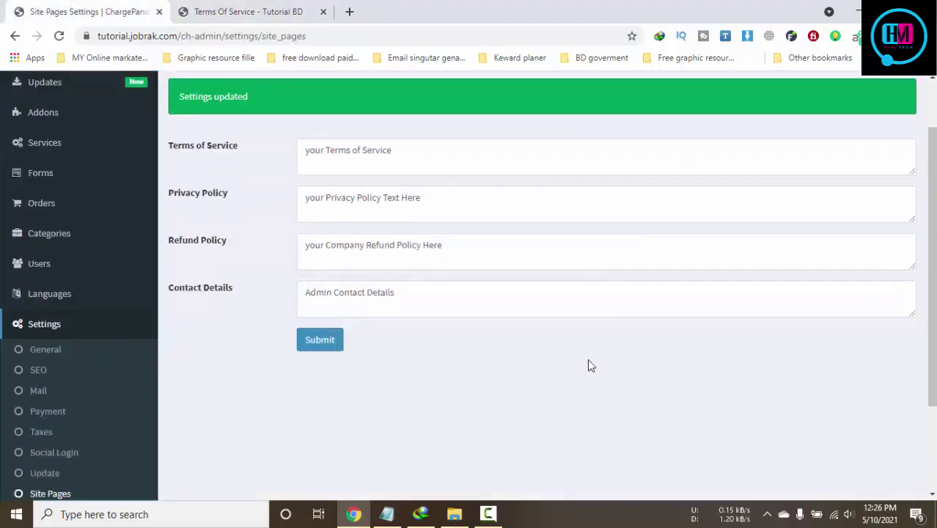
Review the admin Update settings page
scroll(543, 352, "up", 1)
scroll(362, 329, "down", 4)
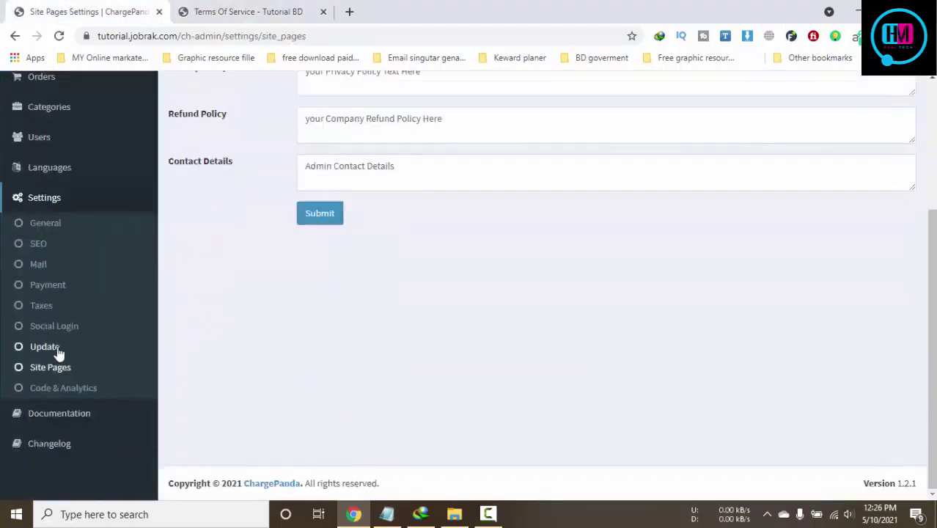
left_click(55, 353)
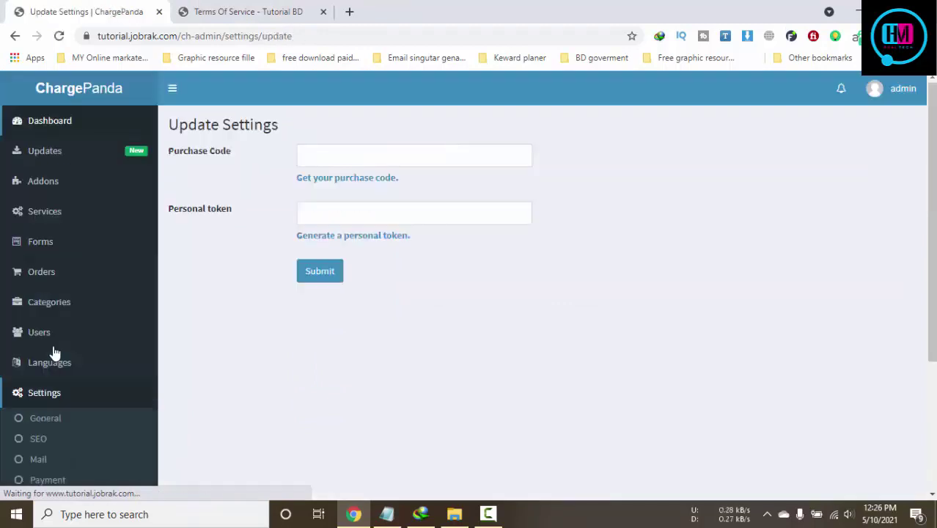
scroll(413, 363, "down", 5)
scroll(414, 366, "up", 1)
scroll(414, 365, "up", 2)
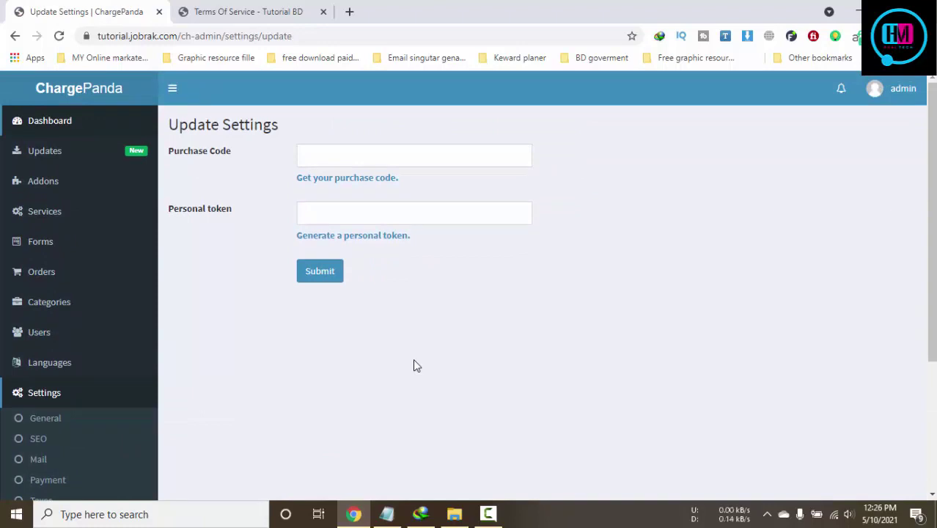
scroll(413, 365, "down", 3)
Review the Social Login options and the Taxes settings
left_click(64, 327)
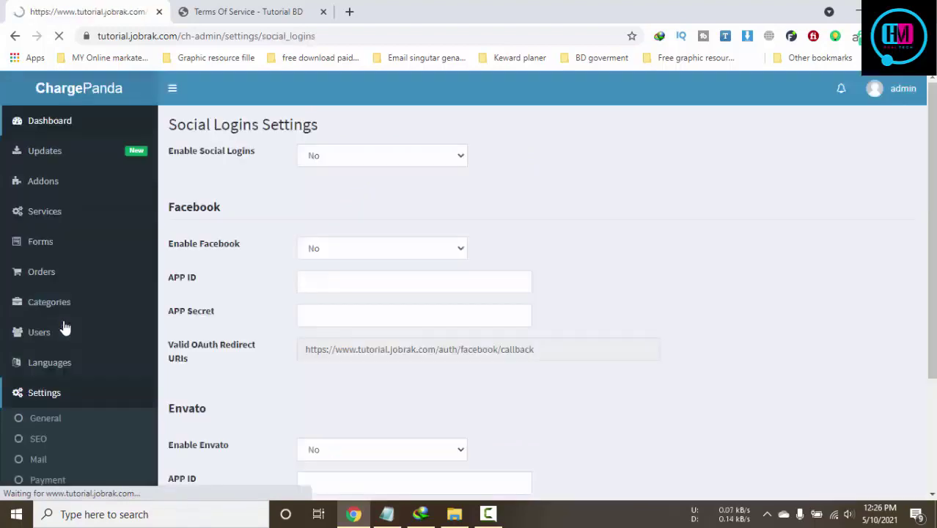
left_click(330, 156)
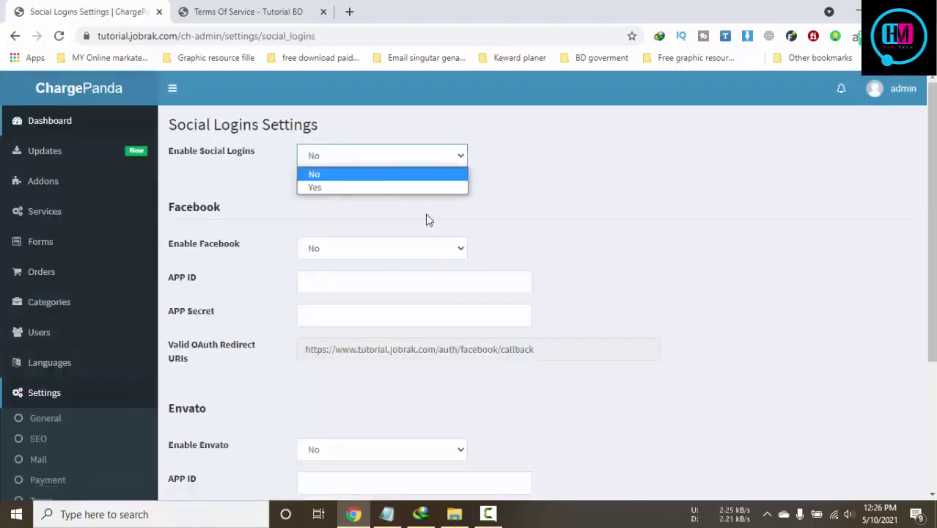
scroll(427, 218, "down", 3)
scroll(497, 350, "up", 1)
scroll(497, 350, "down", 1)
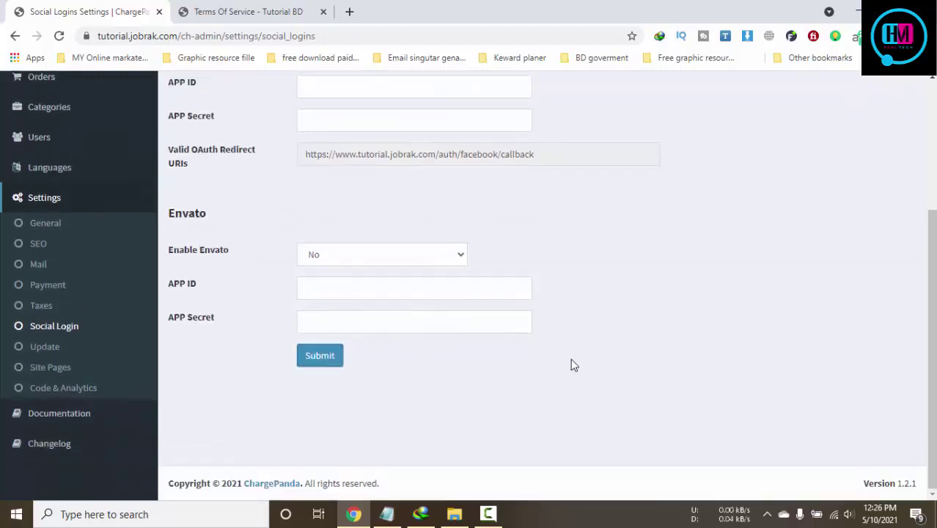
left_click(42, 308)
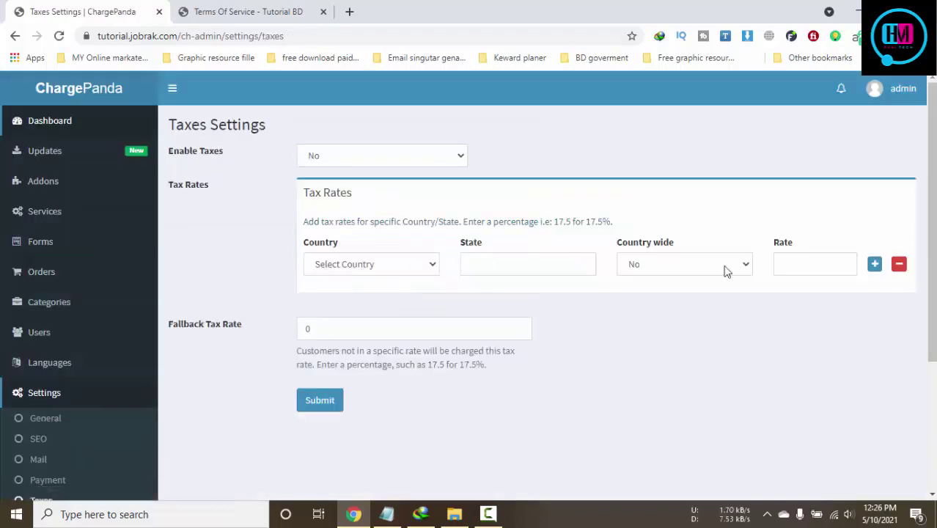
scroll(345, 268, "down", 2)
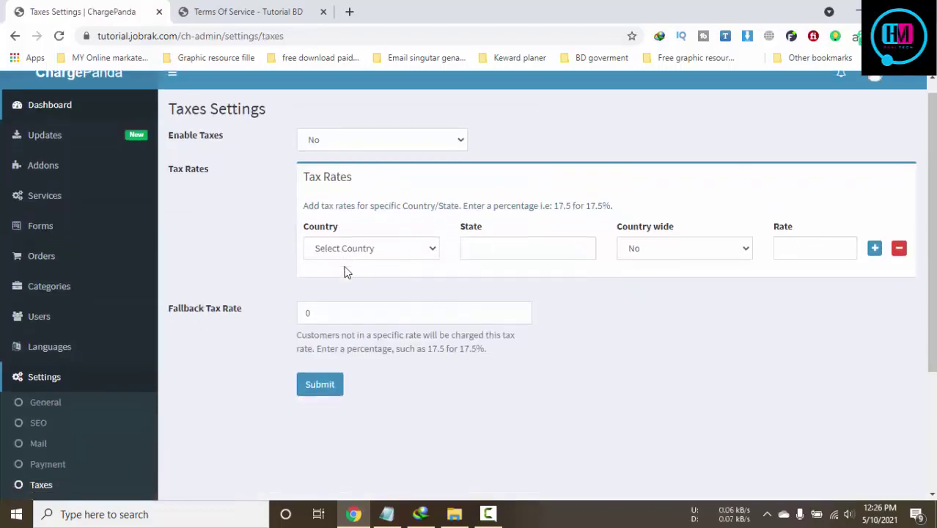
View Languages and the Dashboard, then switch to the storefront Terms of Service tab
left_click(42, 223)
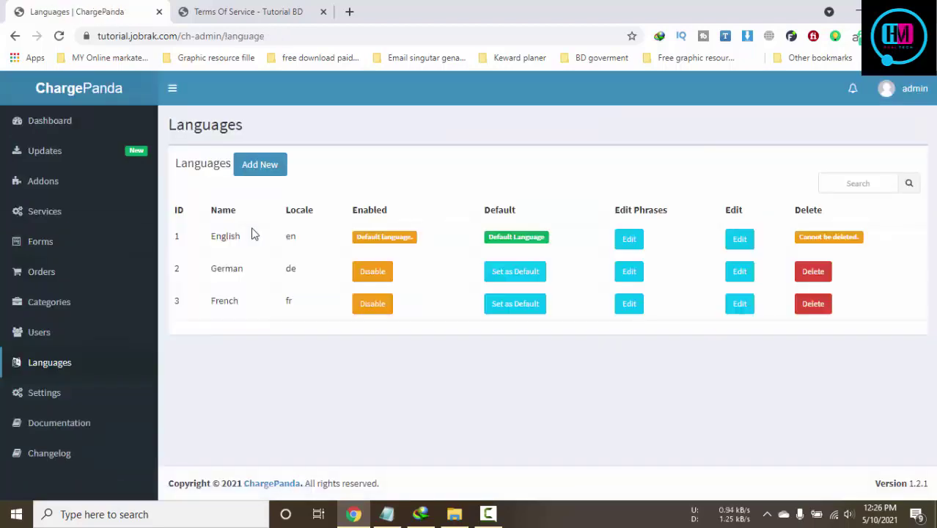
left_click(52, 404)
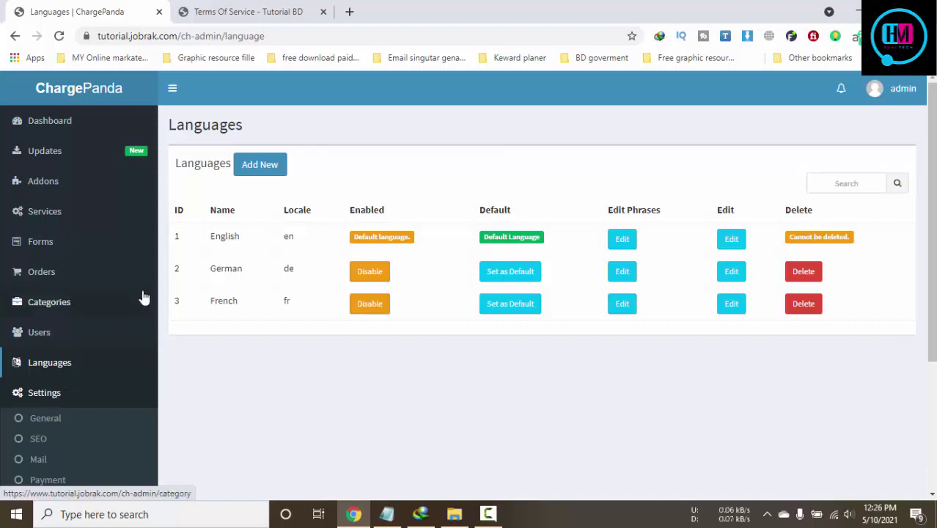
left_click(59, 137)
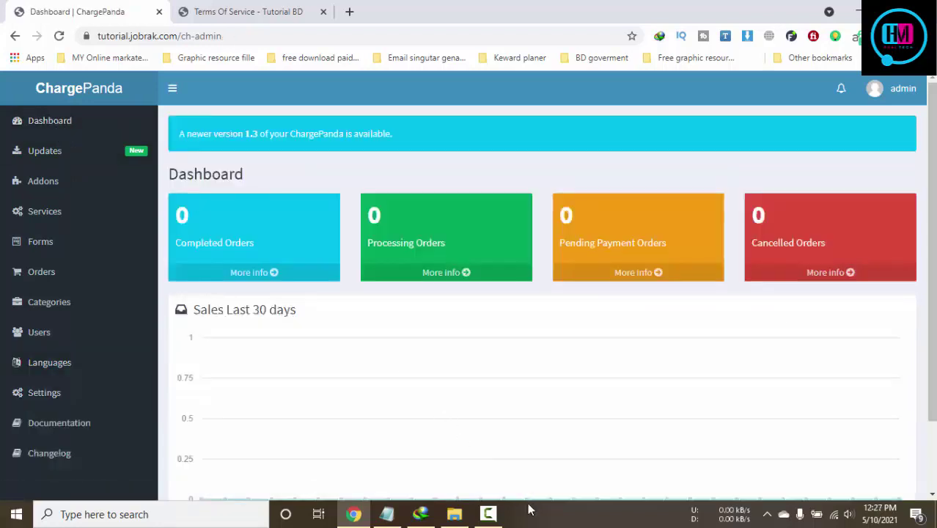
left_click(489, 515)
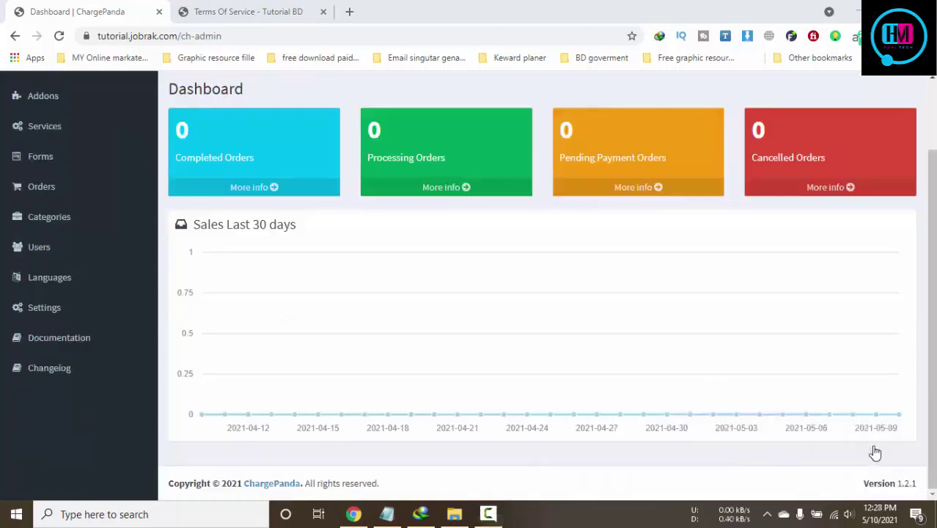
left_click(202, 10)
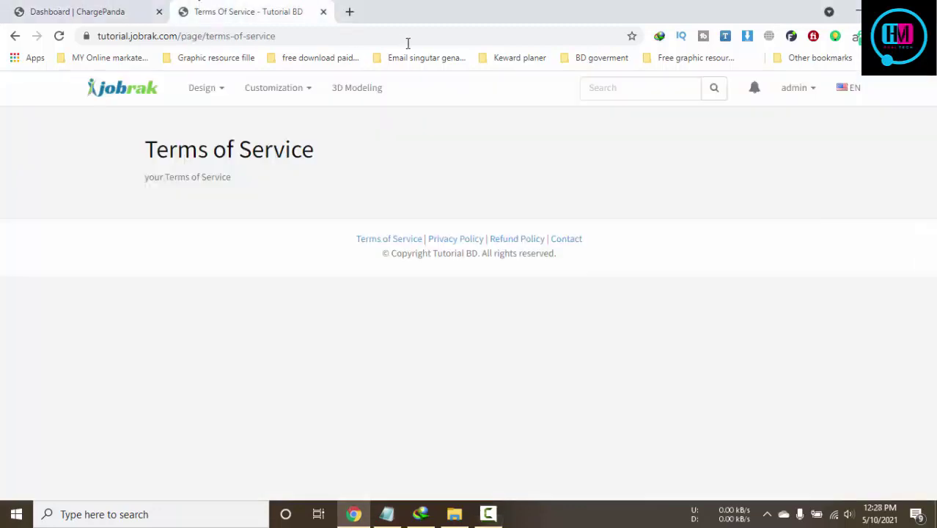
In a new tab, open the Intelwebhost client area's My Services list from bookmarks
left_click(349, 12)
left_click(94, 59)
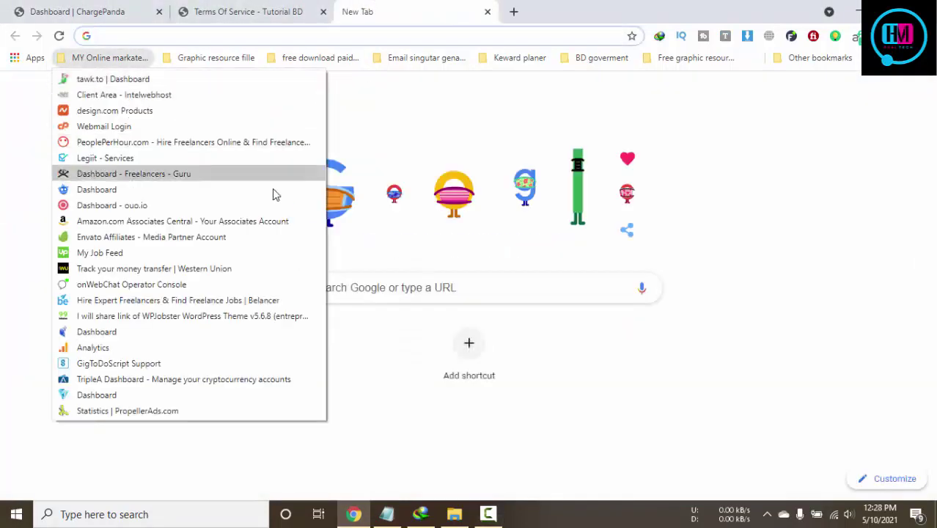
left_click(115, 97)
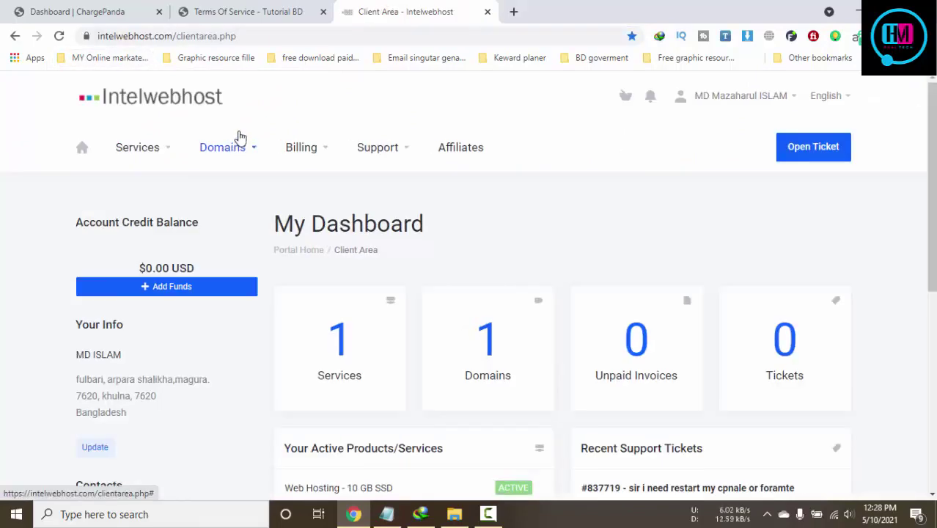
left_click(136, 147)
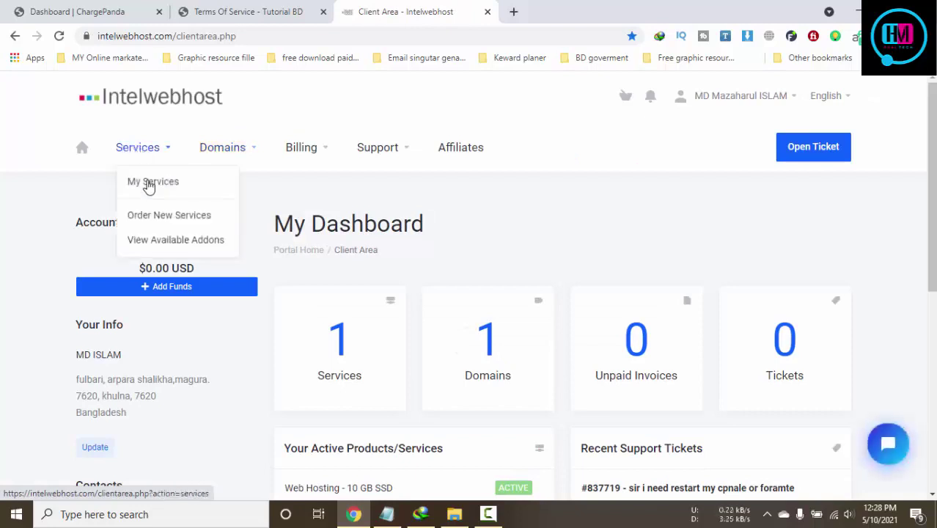
left_click(165, 183)
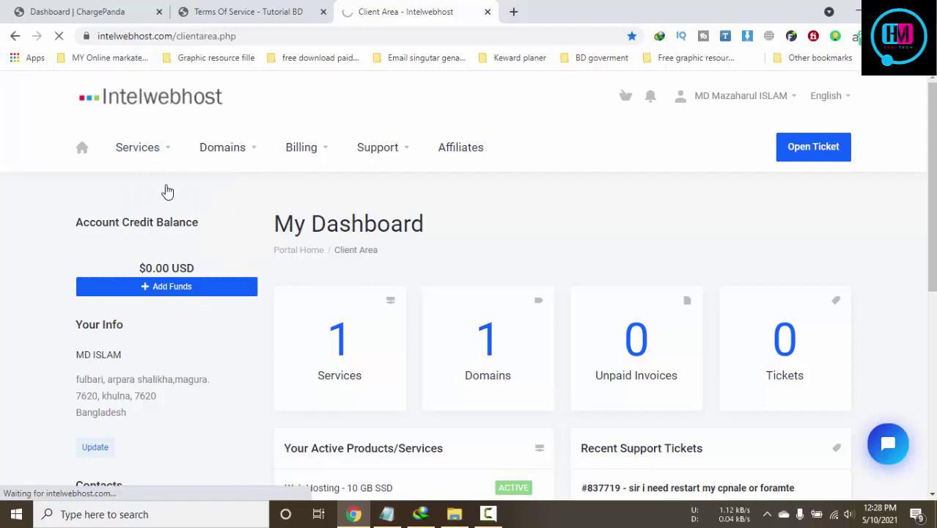
Open details of the Web Hosting - 10 GB SSD service and log in to cPanel
scroll(477, 262, "down", 1)
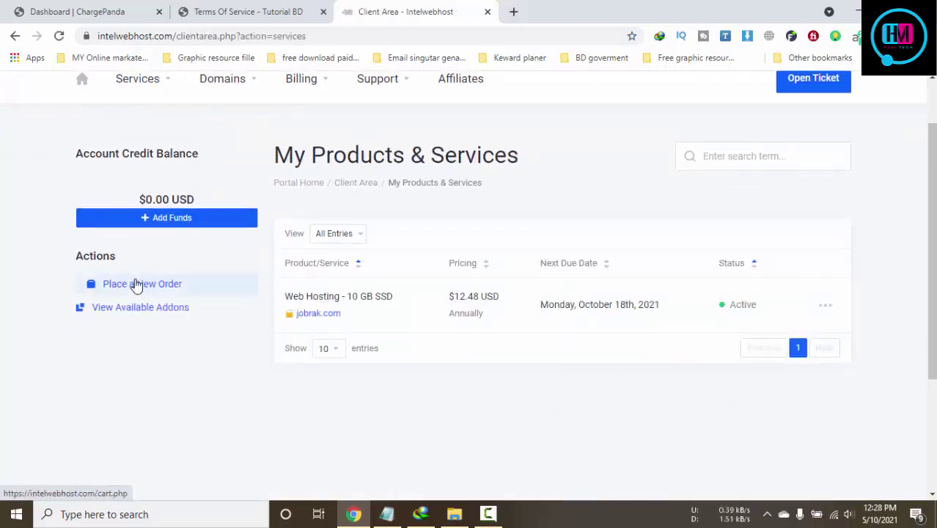
left_click(825, 305)
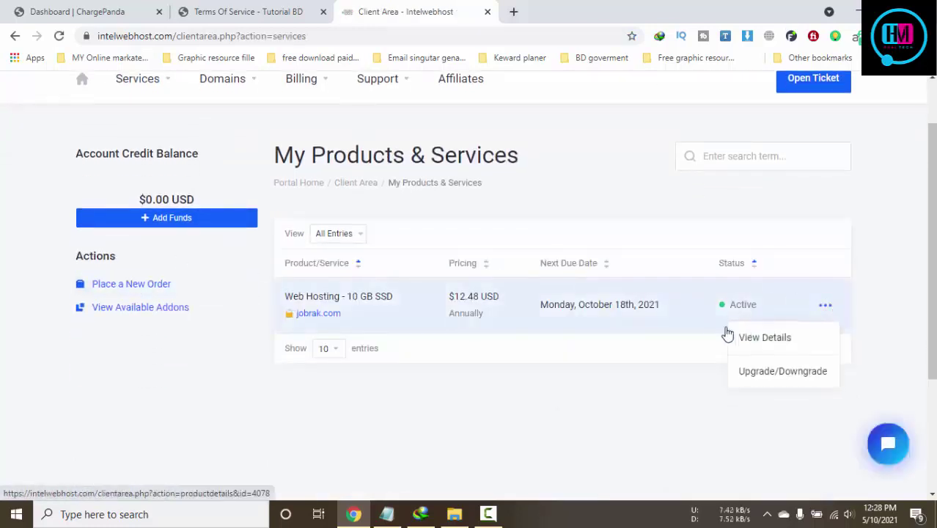
left_click(763, 336)
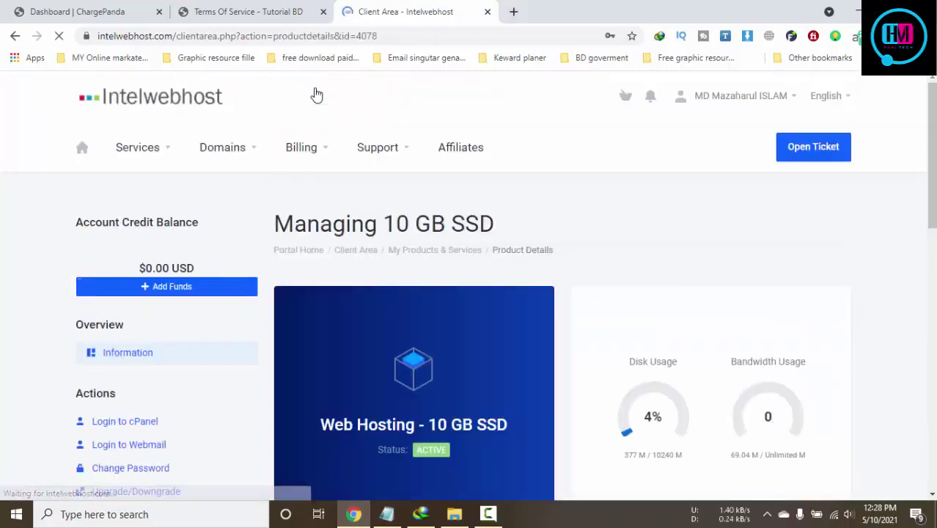
scroll(628, 218, "down", 1)
scroll(629, 218, "down", 3)
left_click(201, 212)
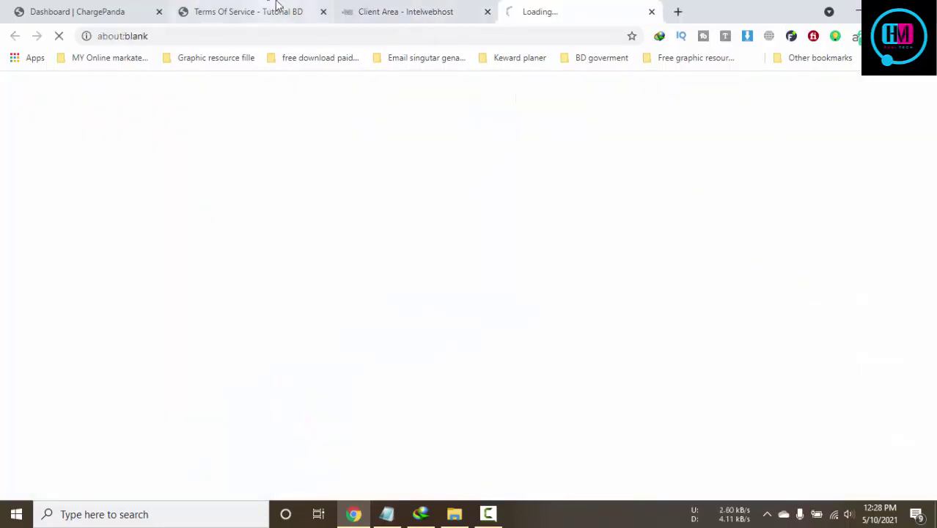
Launch phpMyAdmin from the cPanel Databases section
left_click(464, 7)
left_click(559, 8)
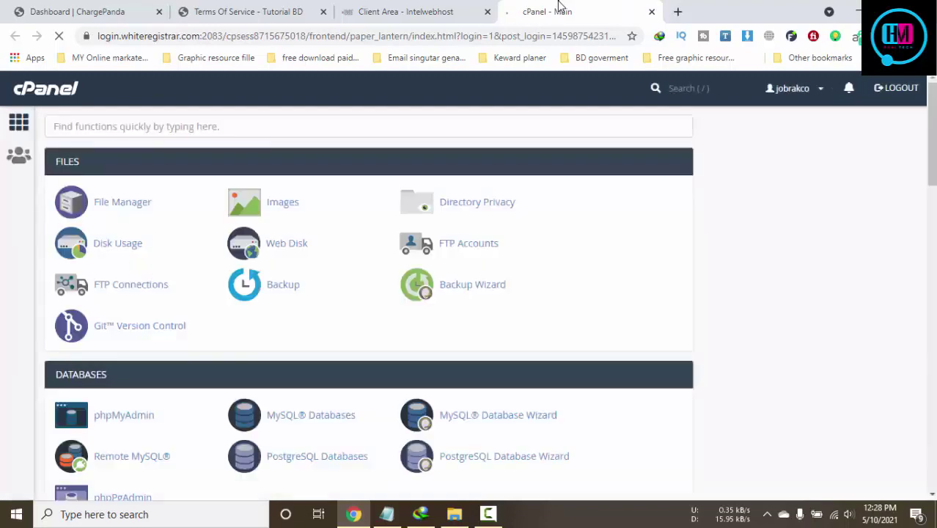
scroll(388, 119, "down", 2)
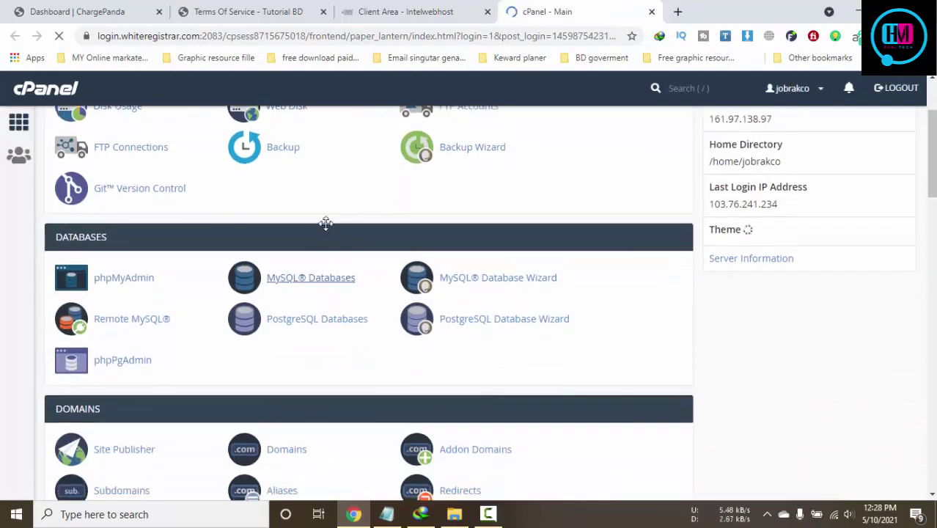
left_click(123, 278)
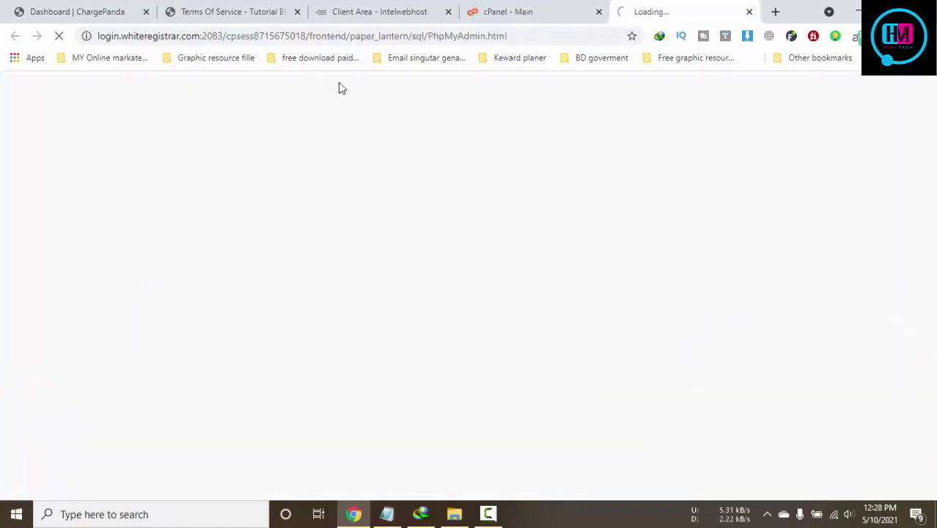
Wait for phpMyAdmin to load, then return to the Intelwebhost client area tab
left_click(505, 9)
left_click(657, 10)
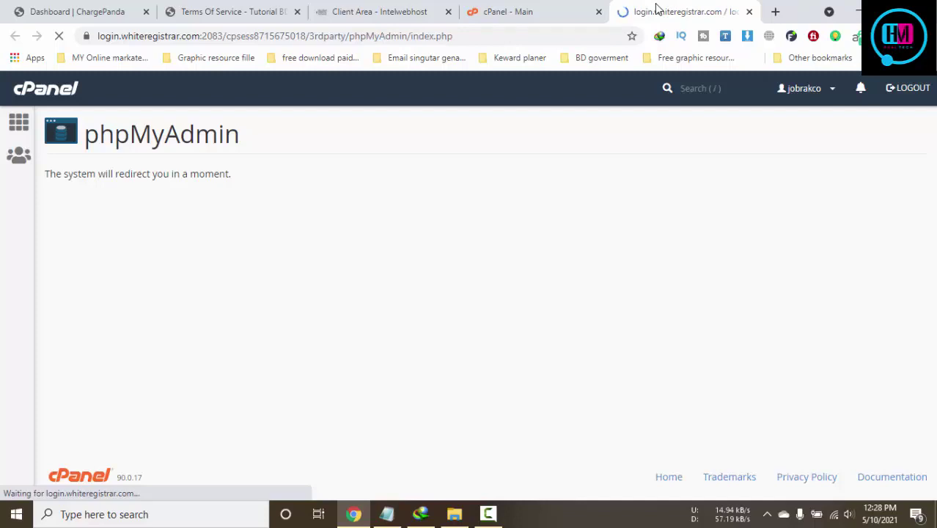
left_click(554, 9)
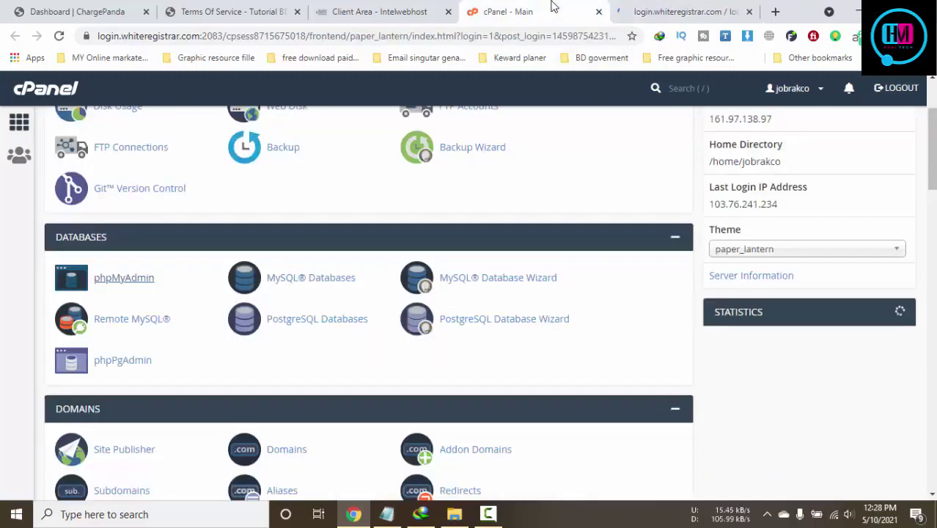
left_click(646, 7)
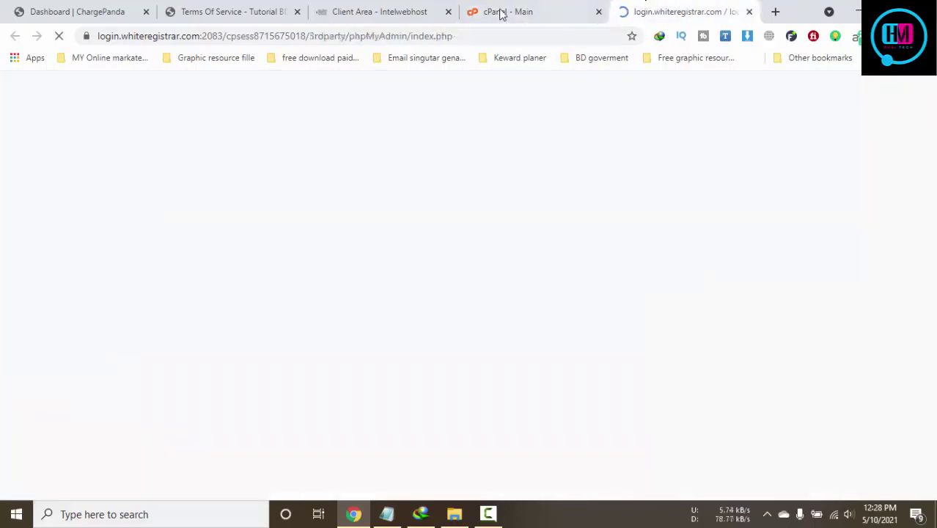
left_click(554, 9)
left_click(649, 7)
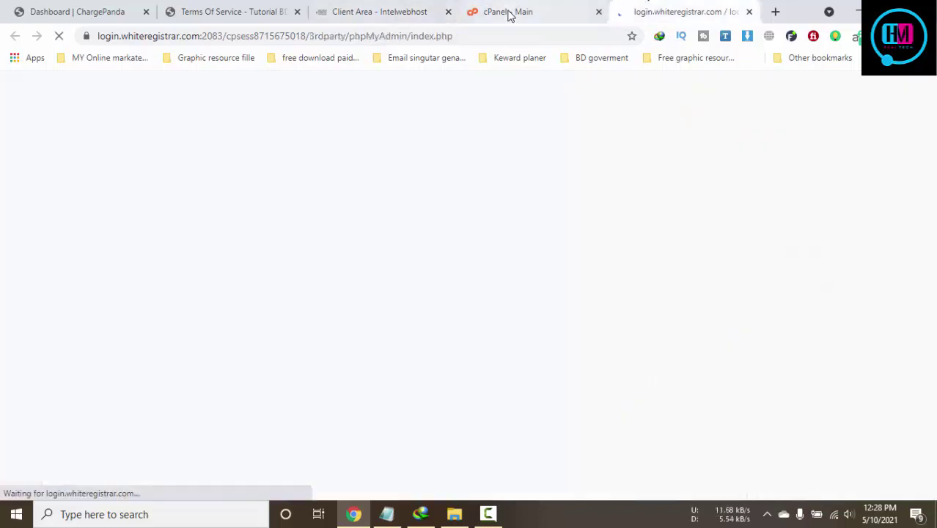
left_click(509, 11)
left_click(674, 8)
left_click(339, 10)
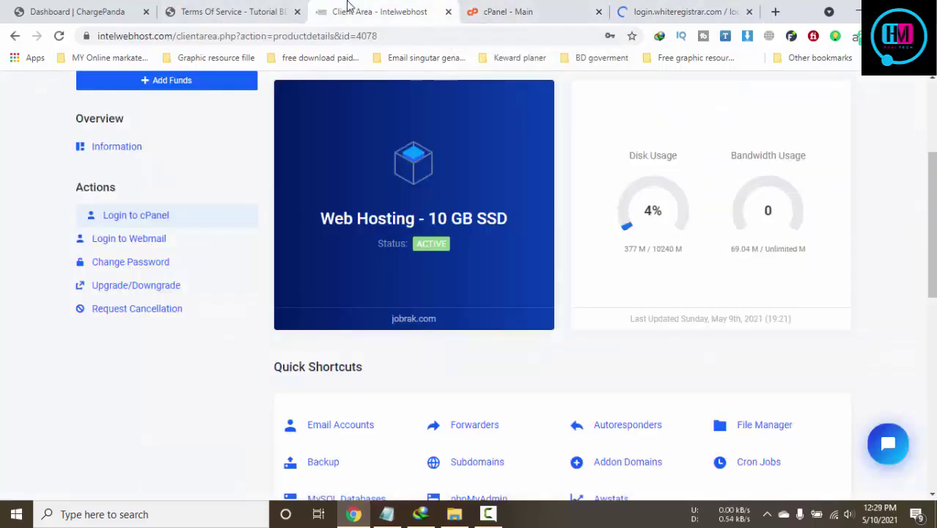
Look over the Terms of Service page and the ChargePanda admin dashboard
left_click(228, 8)
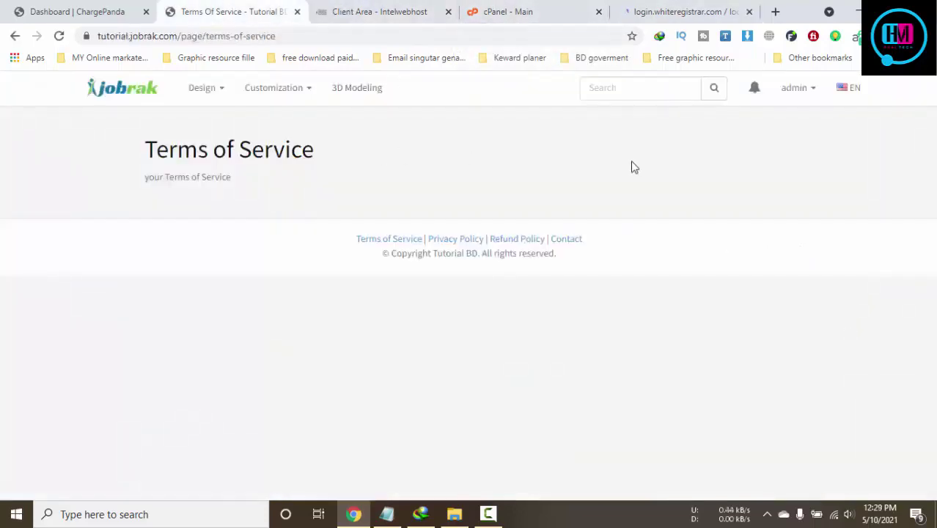
left_click(97, 6)
scroll(414, 272, "up", 1)
scroll(421, 278, "down", 1)
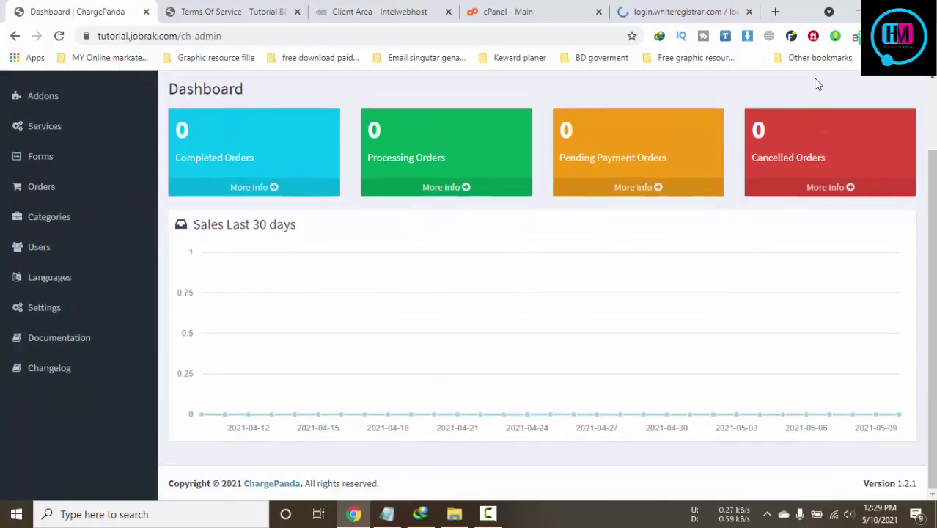
Minimize Chrome, Notepad and File Explorer to reveal the desktop
left_click(860, 16)
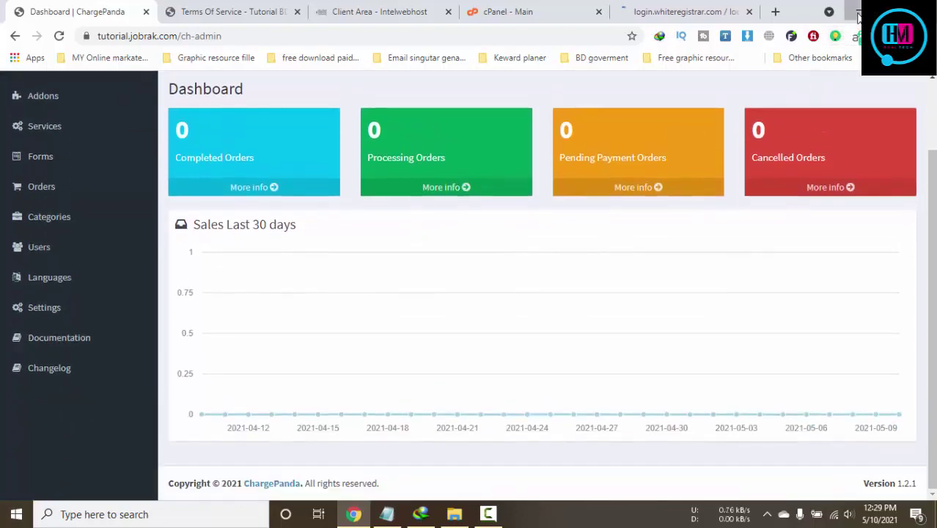
left_click(755, 75)
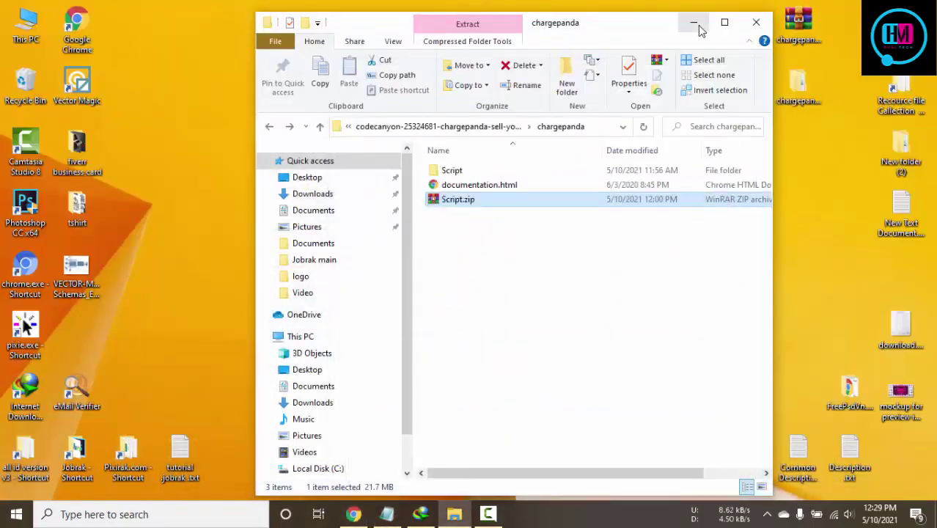
left_click(693, 23)
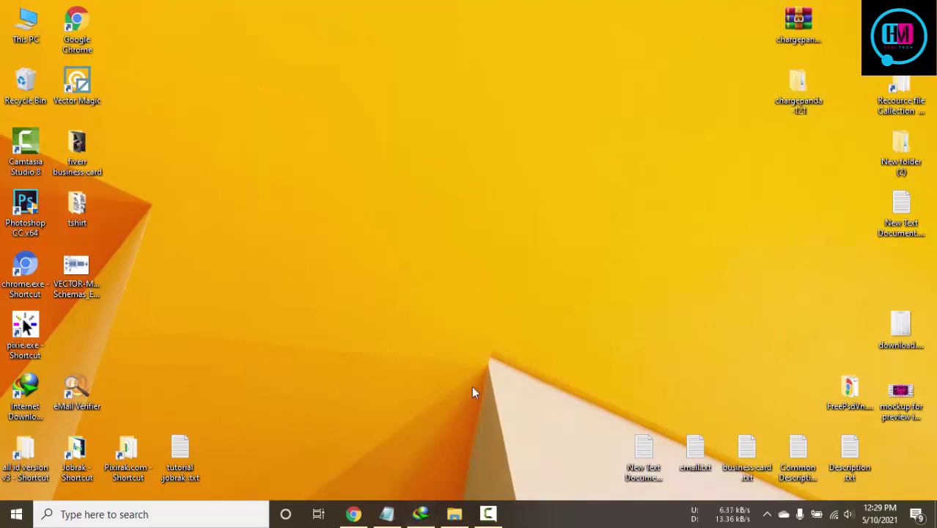
Create a new text document on the desktop and open it in Notepad
right_click(415, 485)
mouse_move(469, 440)
left_click(624, 406)
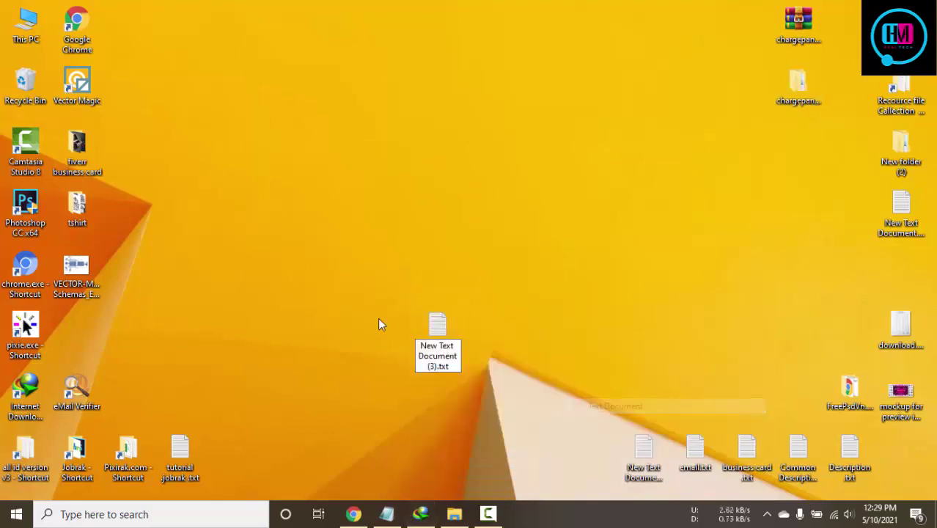
left_click(445, 339)
double_click(445, 341)
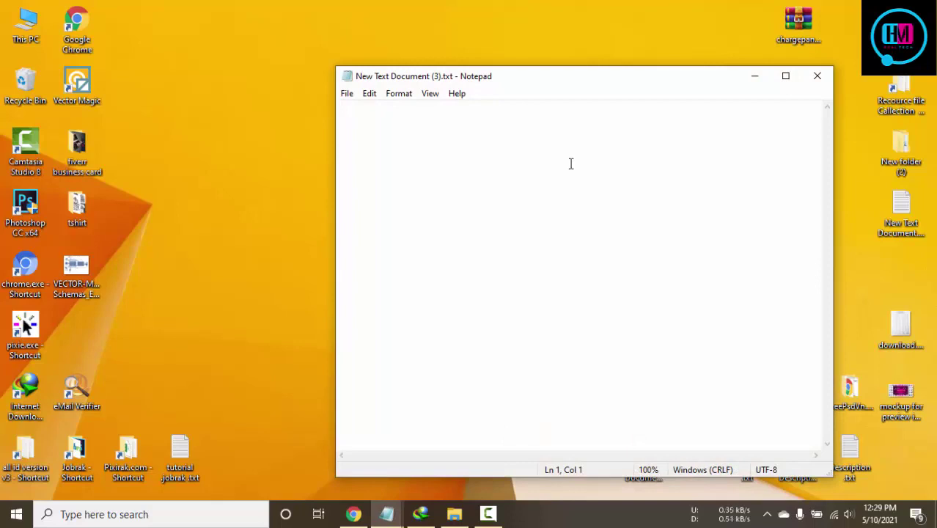
Write the note 'Admin email change for go to your admin panel squel server', then return to phpMyAdmin
type("Admin e")
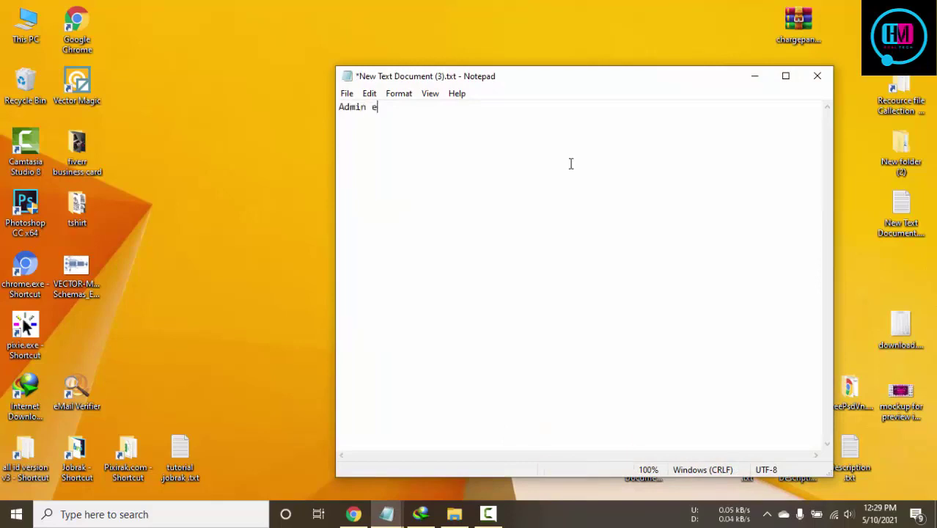
type("mail c")
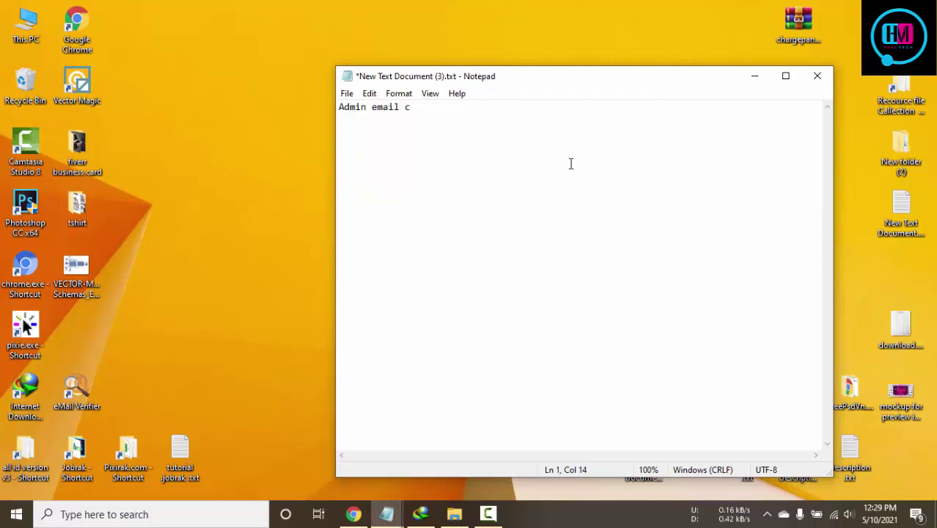
type("hanf")
key("BackSpace")
type("ge for got ")
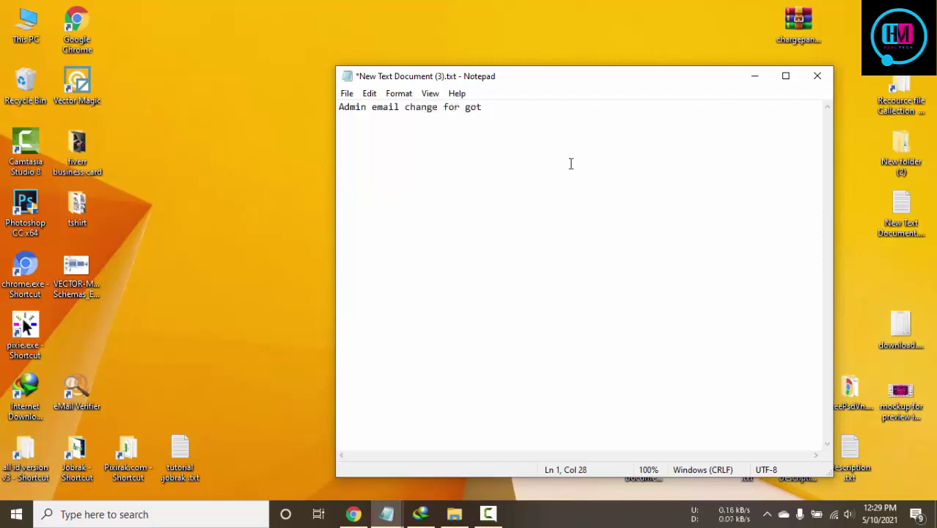
key("BackSpace")
key("BackSpace")
type(" to your admin")
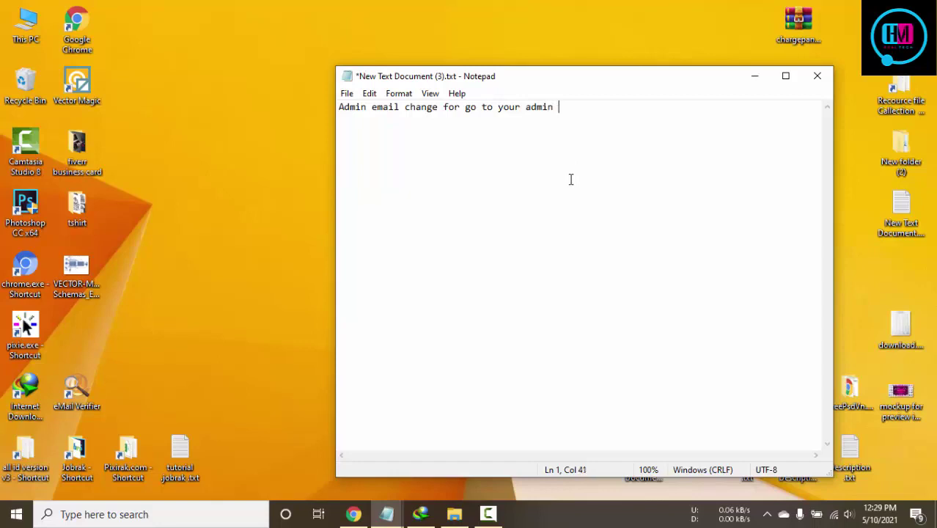
type("panel sque")
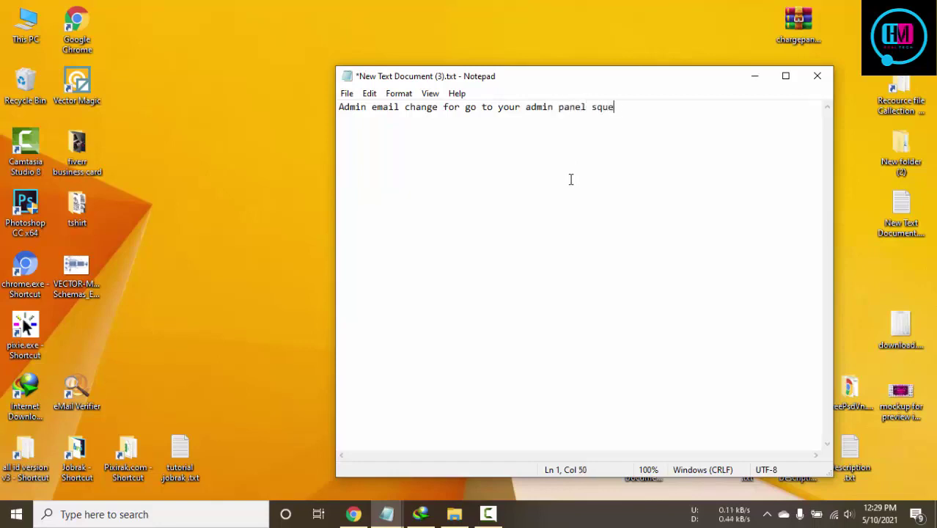
type("l server")
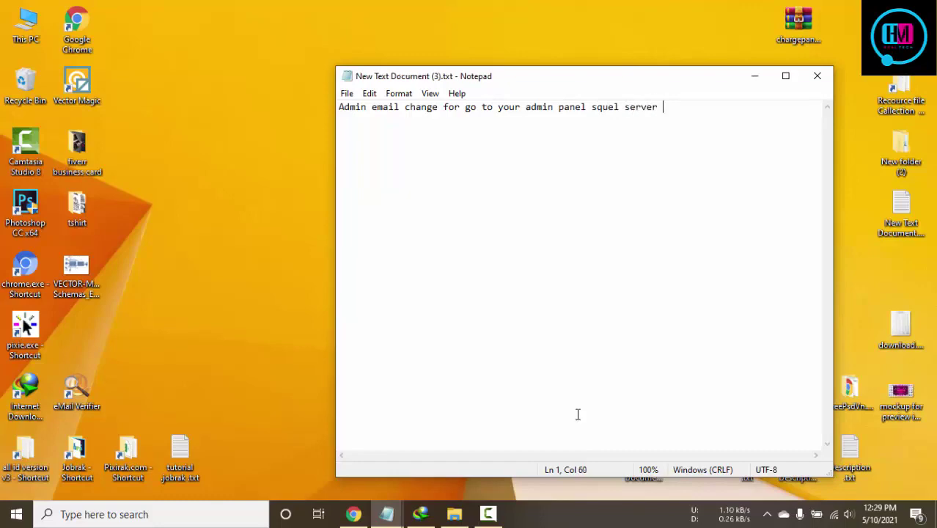
left_click(353, 514)
left_click(668, 7)
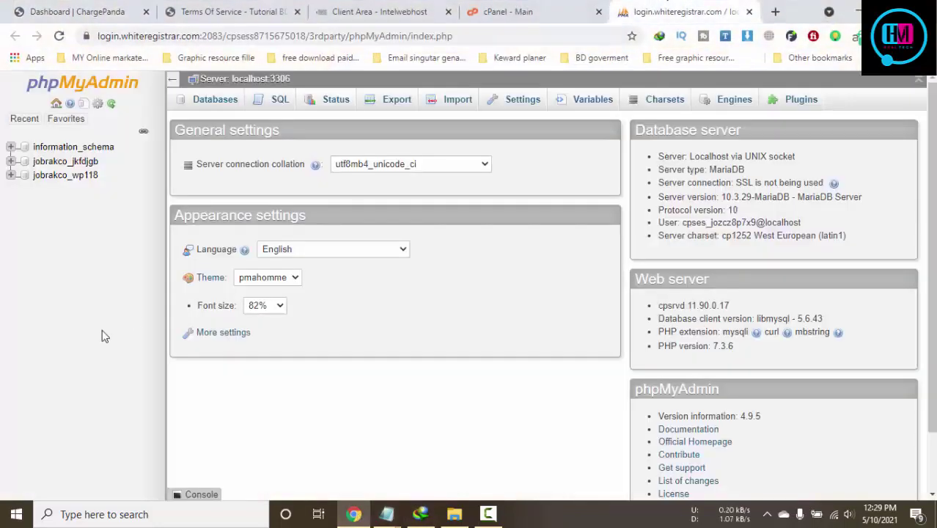
Open the jobrakco_jkfdjgb database and browse its 37 ch_ tables, ch_addons through ch_users
left_click(84, 161)
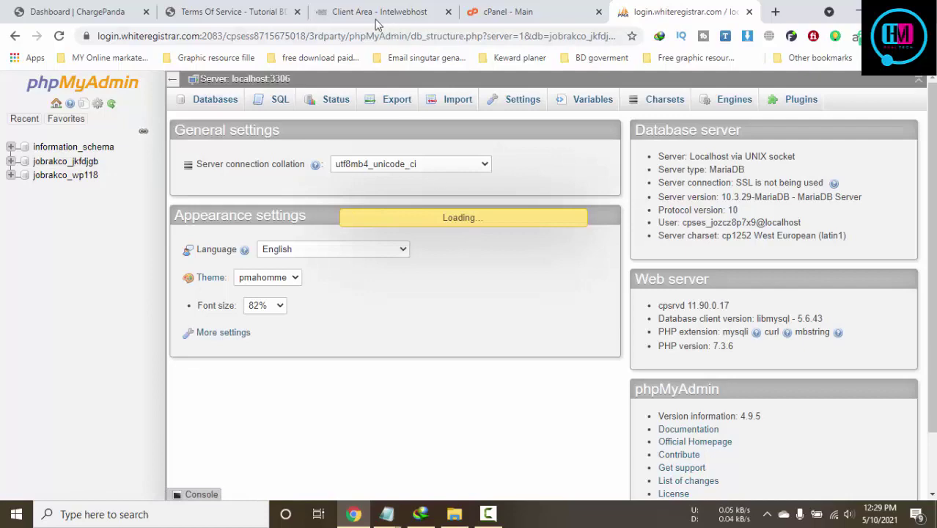
left_click(240, 9)
left_click(653, 8)
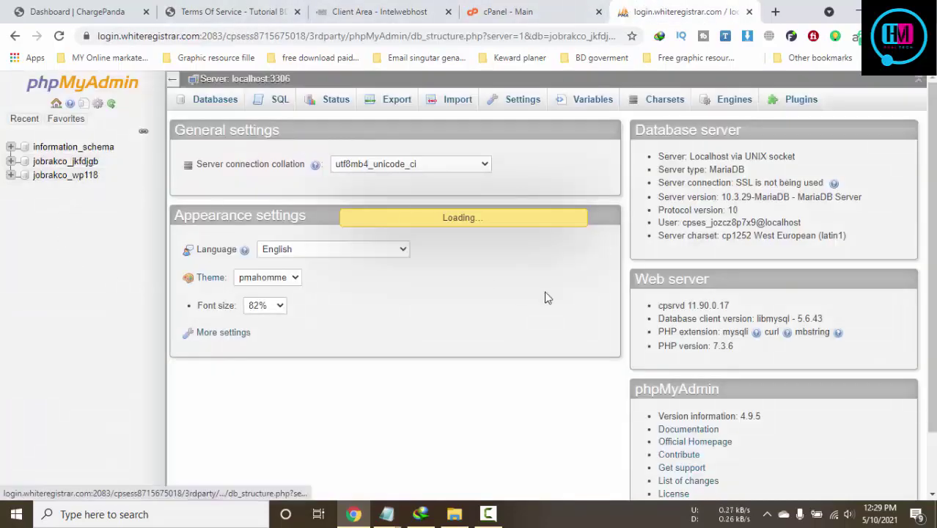
scroll(516, 388, "down", 1)
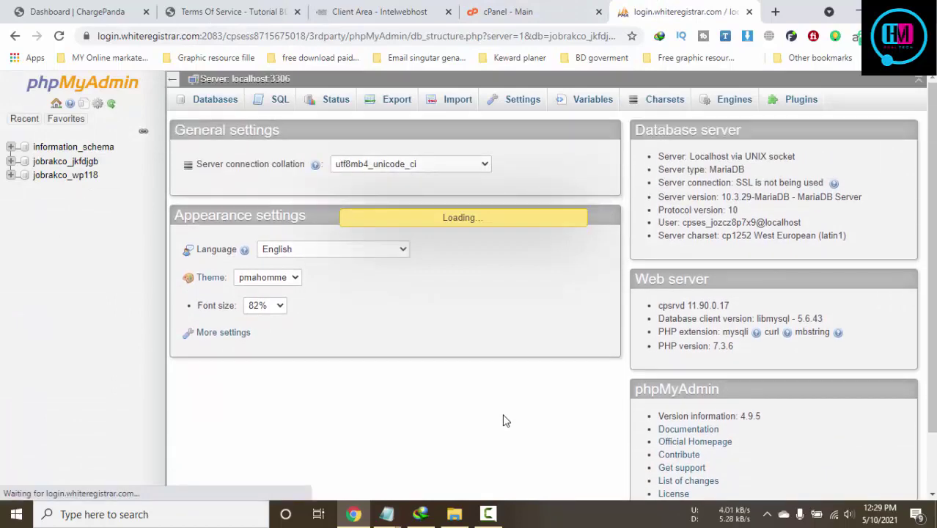
scroll(312, 362, "down", 8)
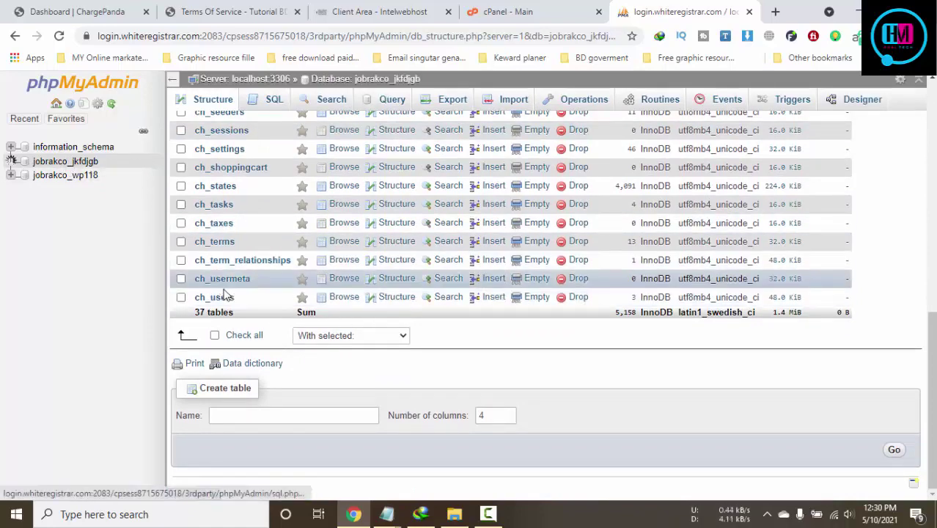
scroll(238, 301, "up", 5)
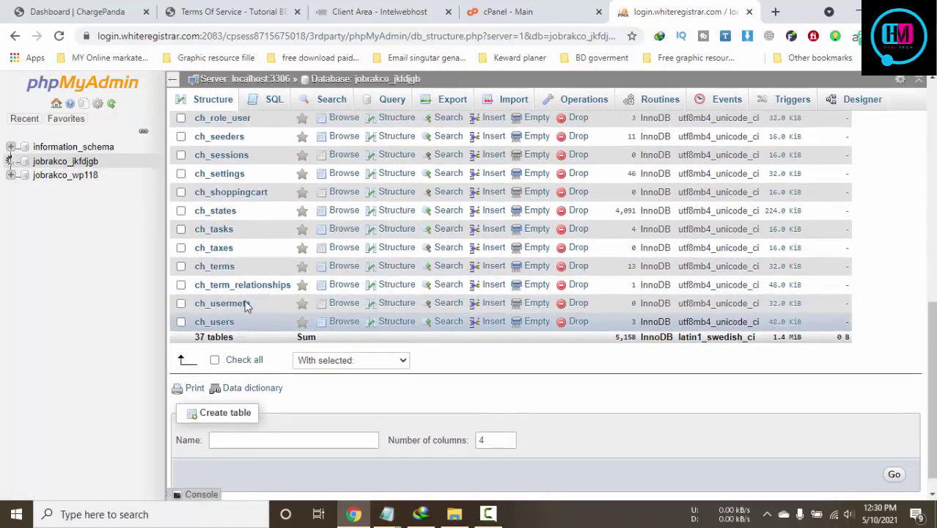
scroll(247, 306, "up", 5)
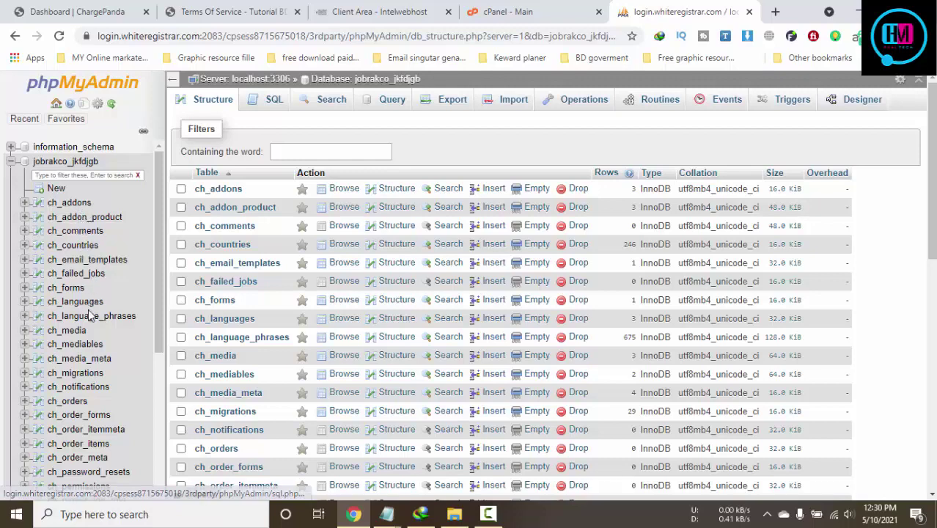
scroll(111, 348, "down", 1)
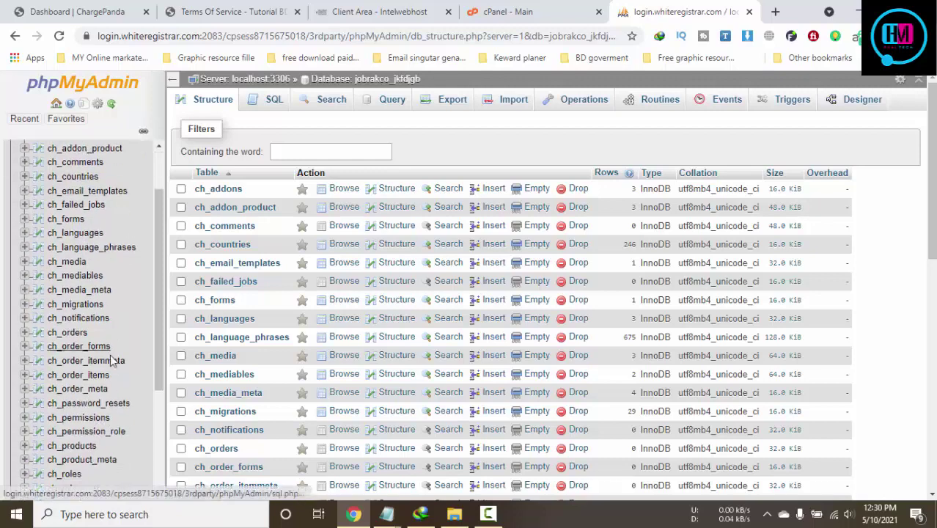
scroll(110, 359, "down", 1)
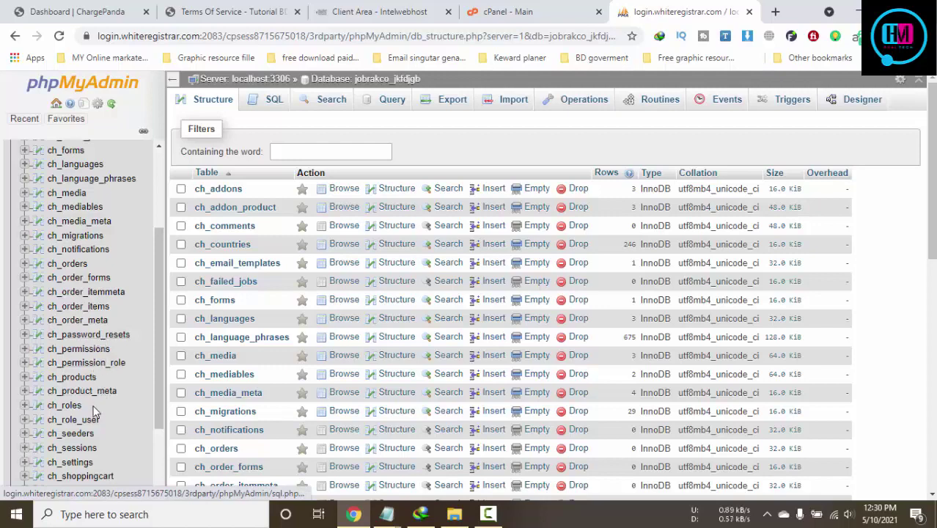
scroll(95, 411, "down", 1)
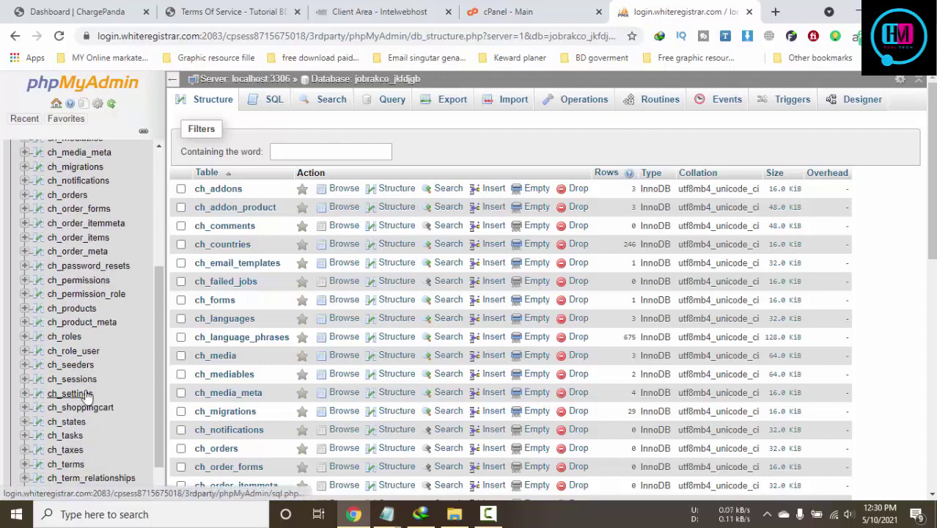
Browse the ch_settings table's 46 rows, including app.name Tutorial BD and currency USD
left_click(86, 395)
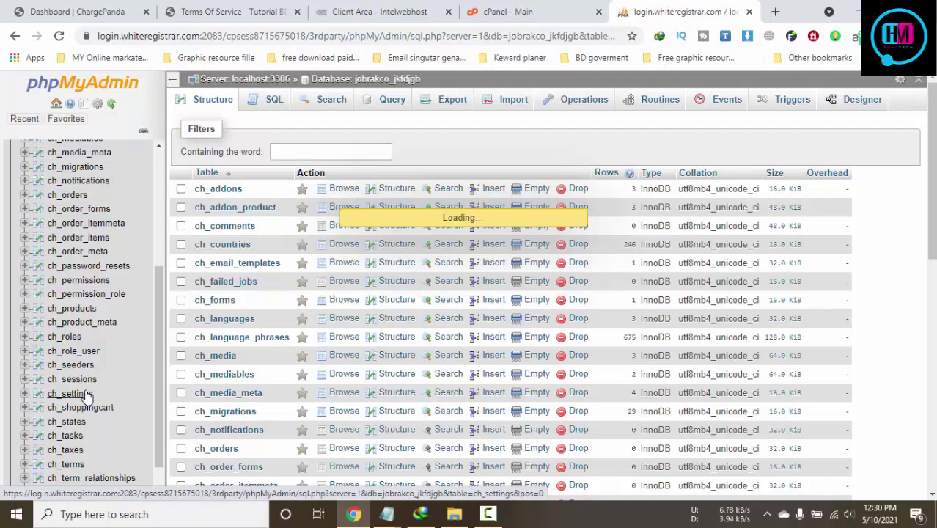
scroll(125, 369, "down", 3)
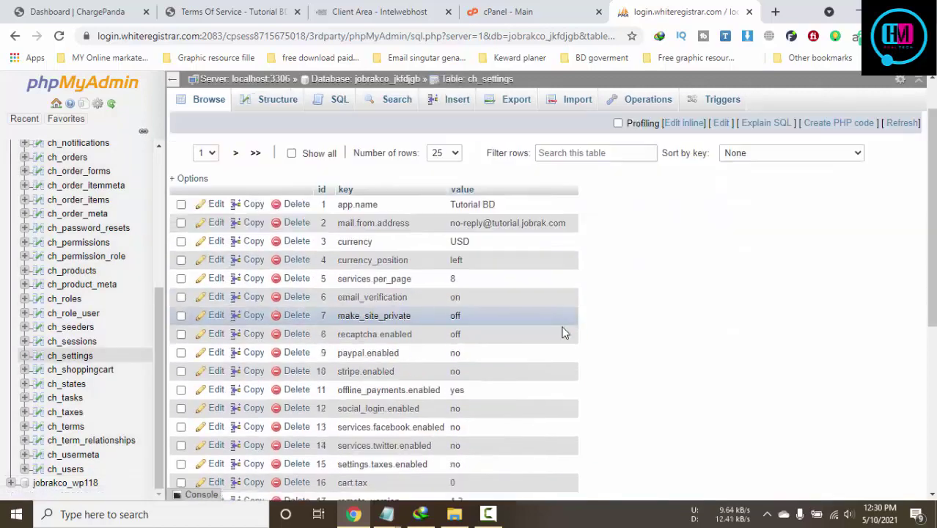
scroll(564, 333, "down", 2)
scroll(382, 293, "up", 2)
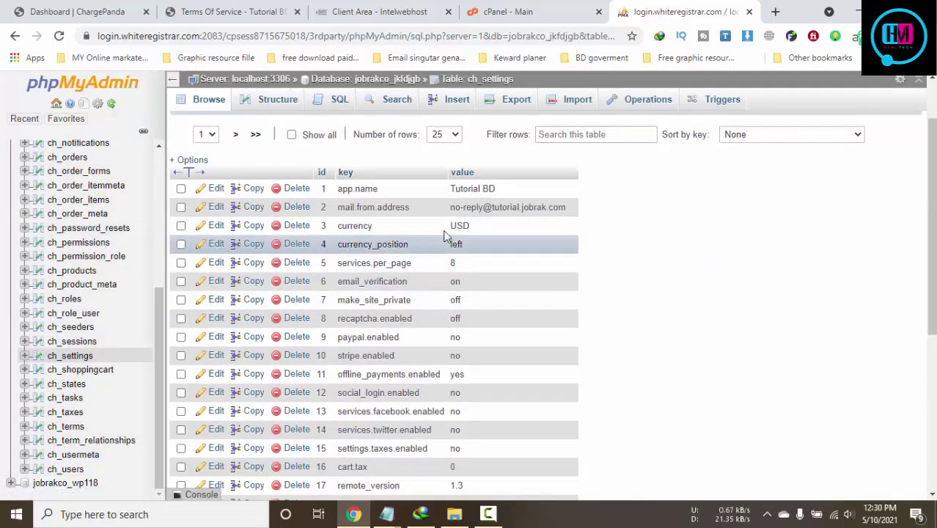
scroll(516, 214, "up", 2)
scroll(442, 270, "down", 4)
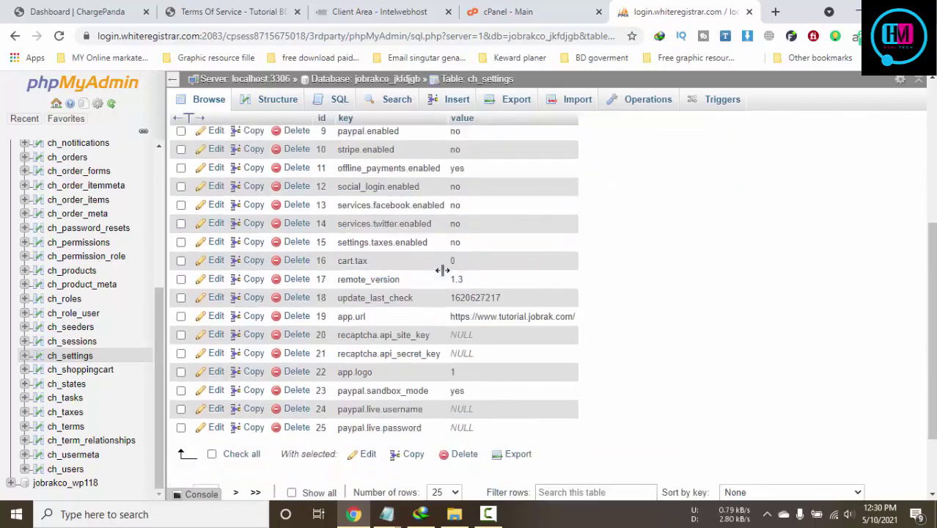
scroll(359, 314, "down", 2)
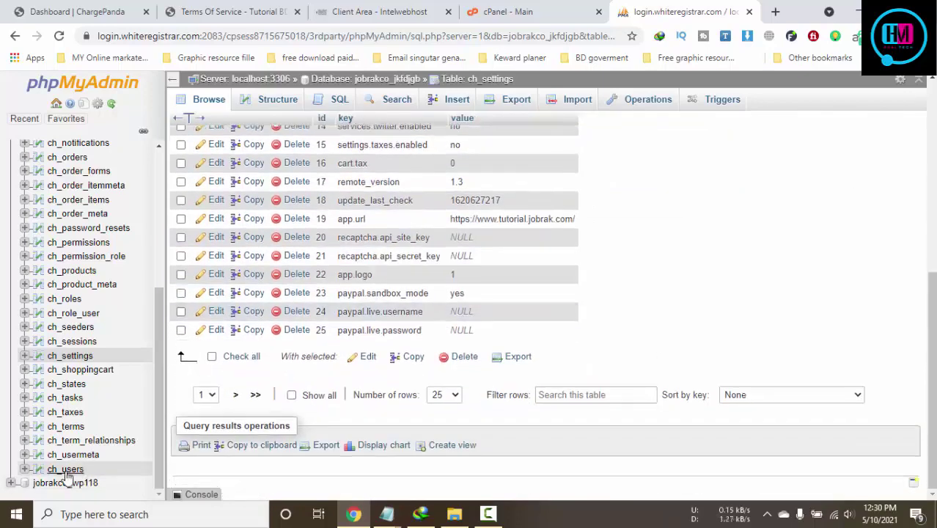
Open the ch_users table and look through its three user accounts
left_click(66, 471)
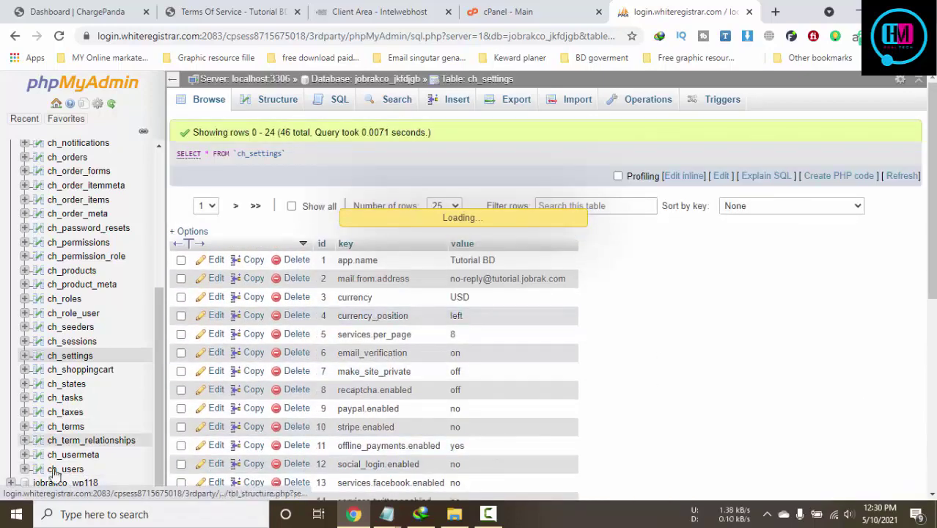
scroll(587, 372, "down", 3)
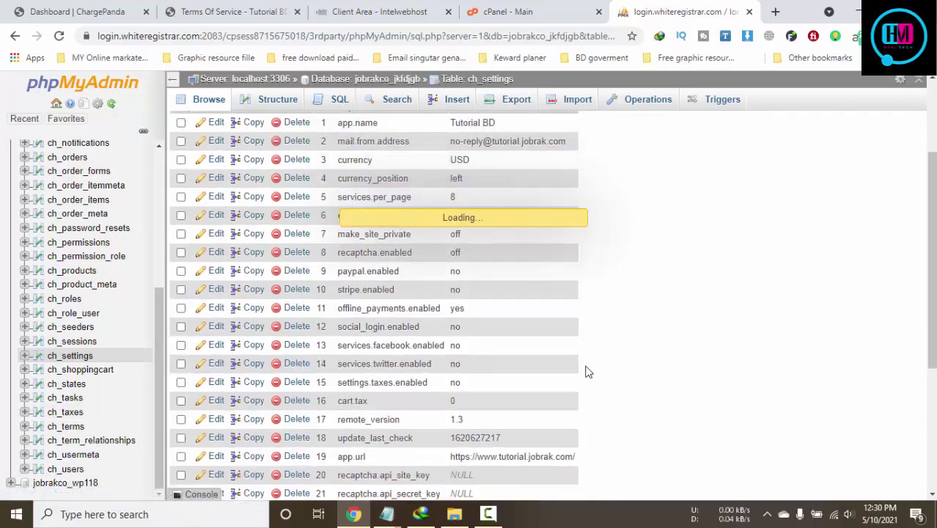
scroll(586, 372, "down", 5)
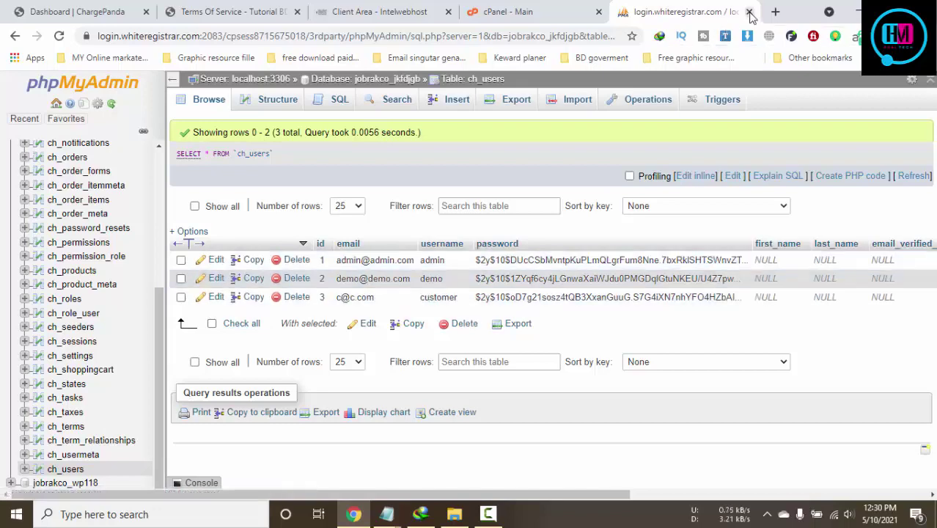
Open documentation.html from the desktop chargepanda > codecanyon > chargepanda folder
left_click(855, 10)
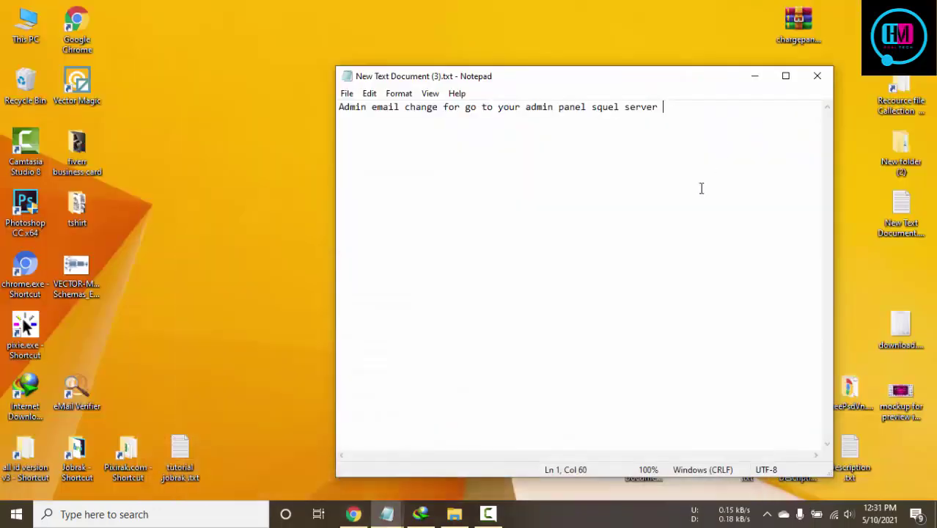
left_click(757, 76)
double_click(795, 85)
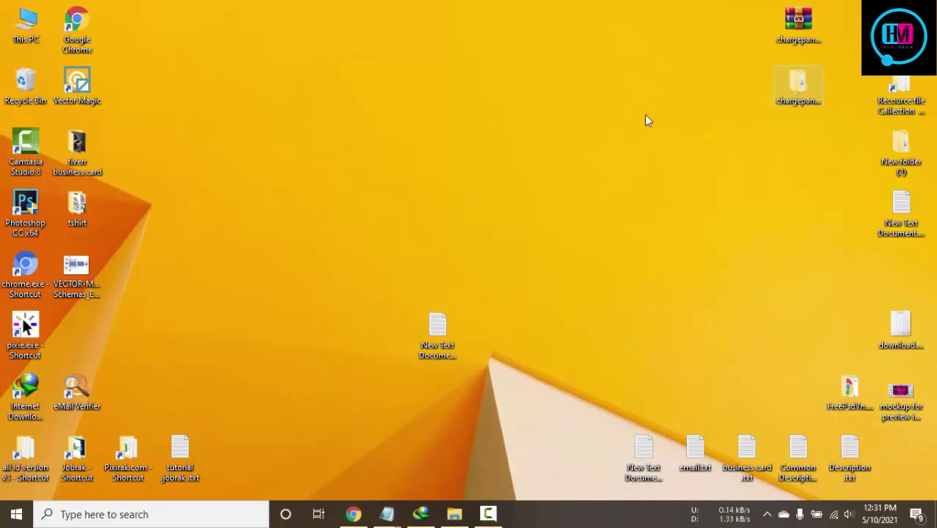
left_click(495, 170)
double_click(495, 171)
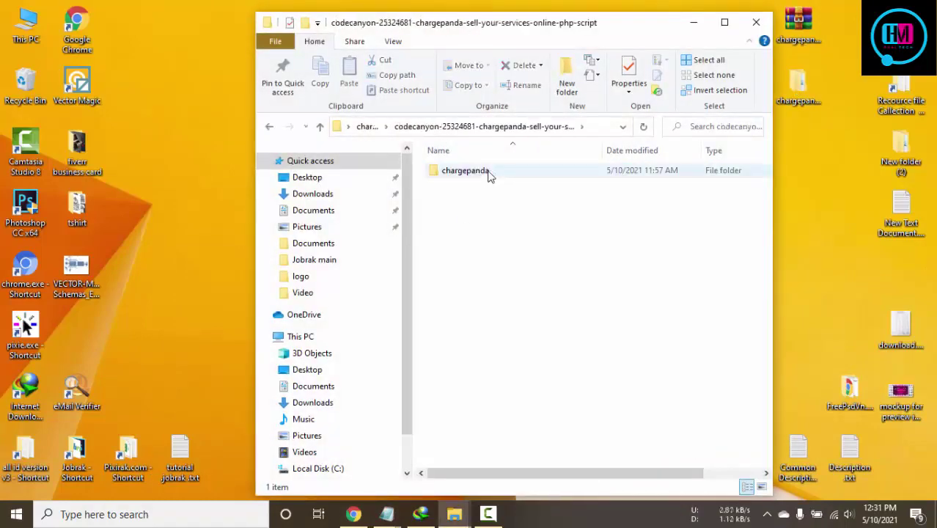
double_click(488, 175)
double_click(482, 189)
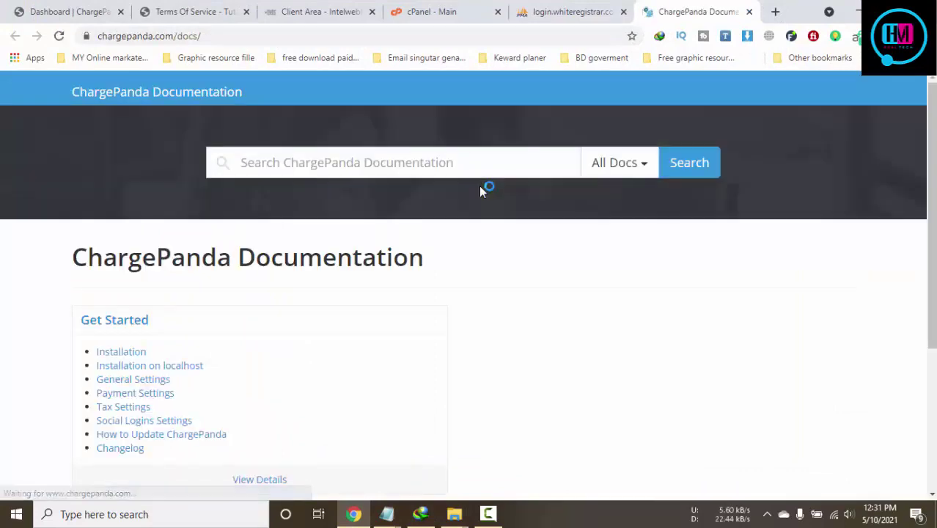
Go to the Installation guide and find the default admin login credentials
scroll(480, 186, "down", 3)
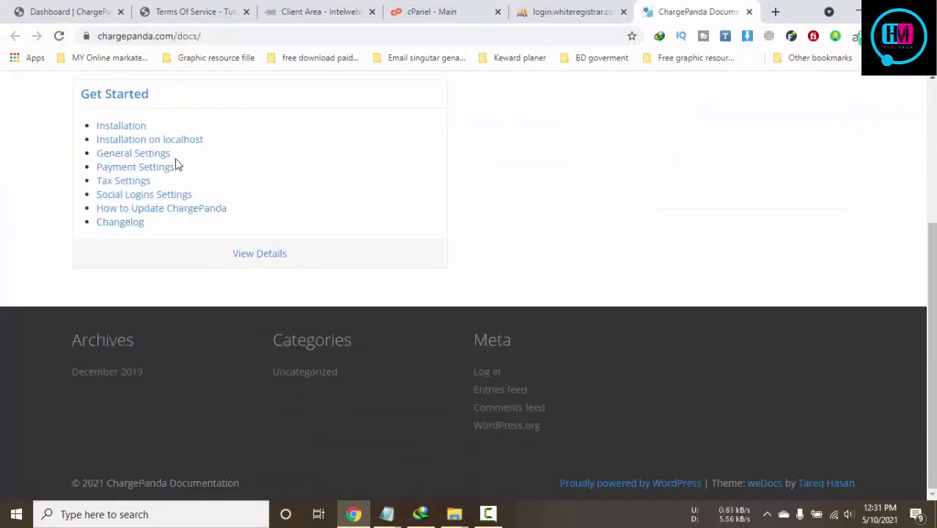
left_click(115, 128)
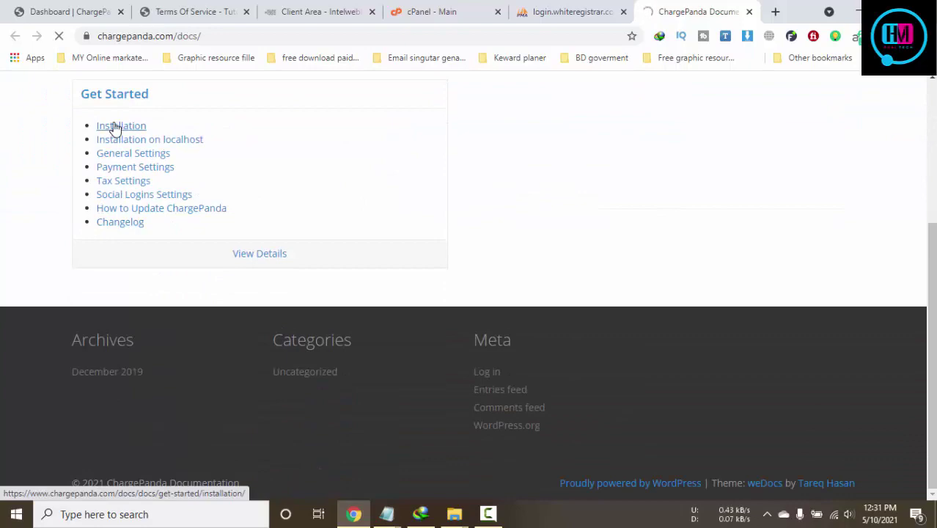
scroll(484, 284, "down", 4)
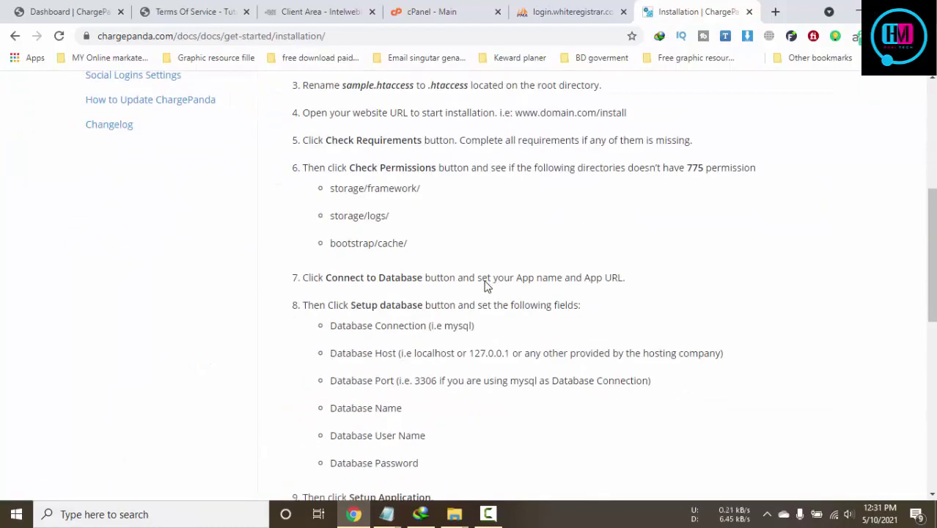
scroll(484, 284, "down", 6)
scroll(485, 282, "up", 2)
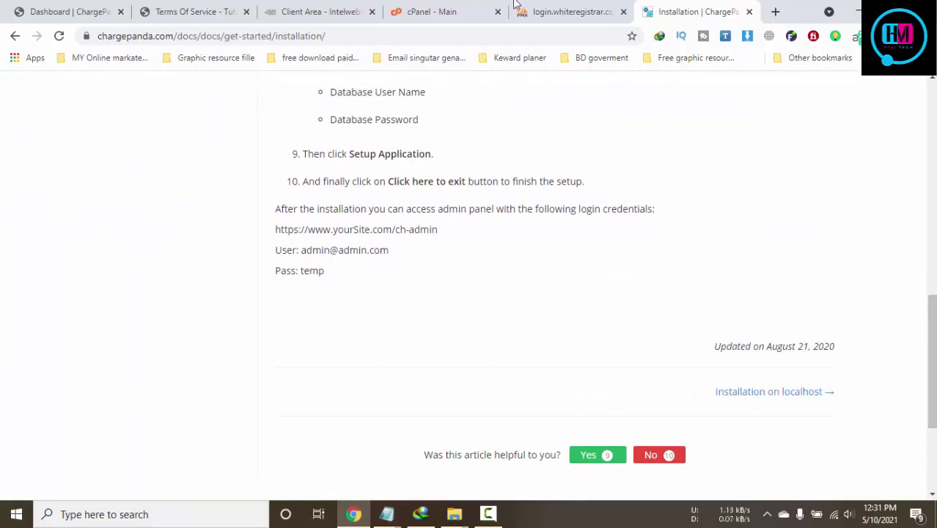
Compare the documented admin login against the ch_users table in phpMyAdmin
left_click(565, 11)
left_click(531, 279)
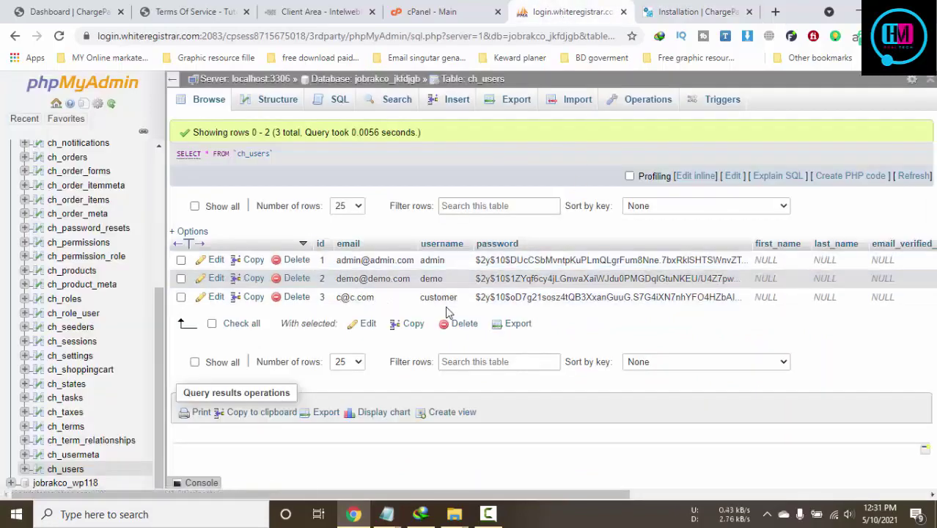
left_click(664, 12)
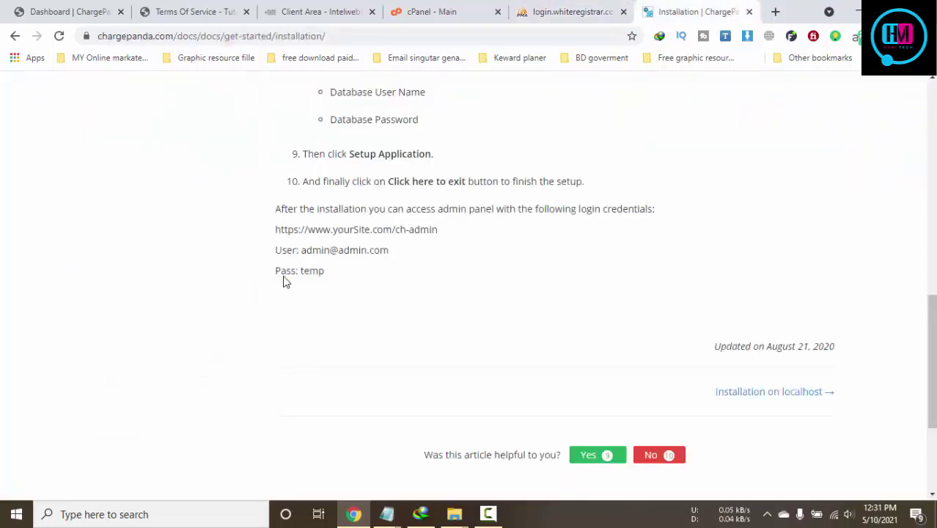
left_click(572, 12)
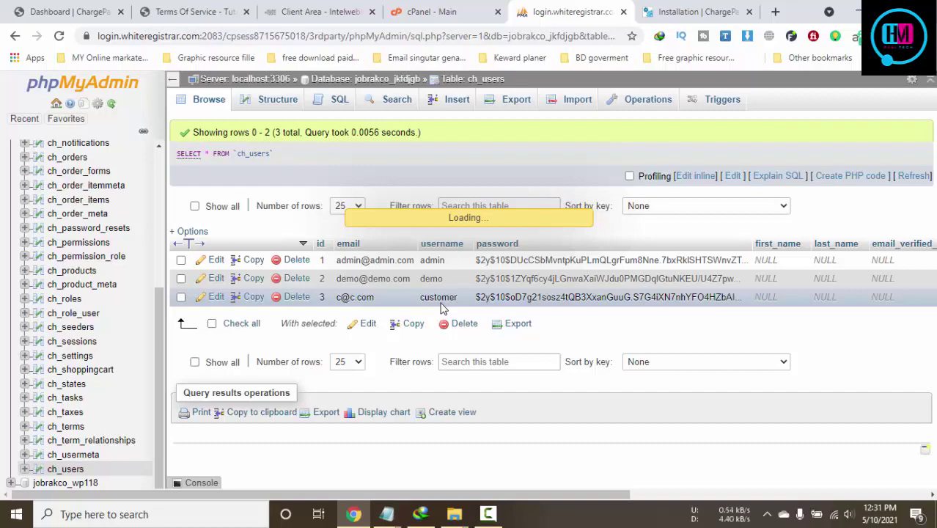
left_click(652, 10)
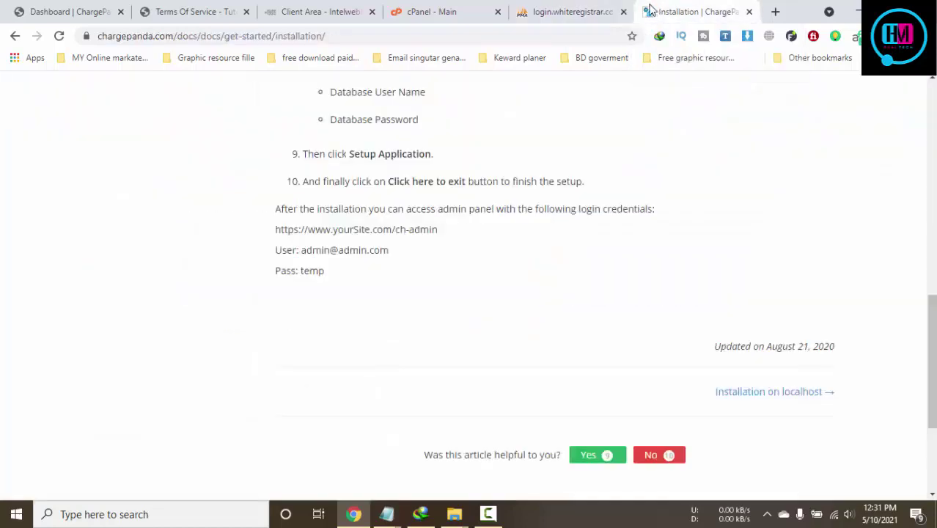
Replace the admin user's email address with a new one in the edit form
left_click(580, 10)
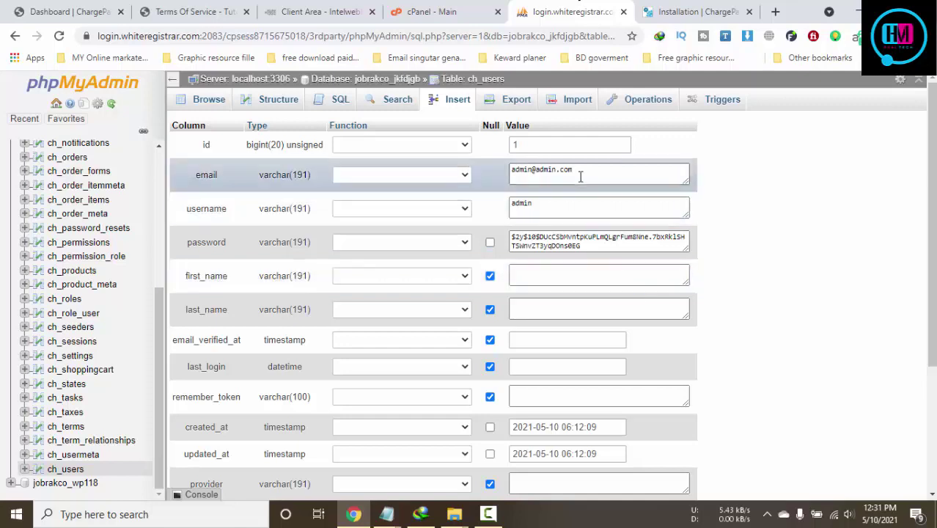
left_click_drag(578, 172, 513, 177)
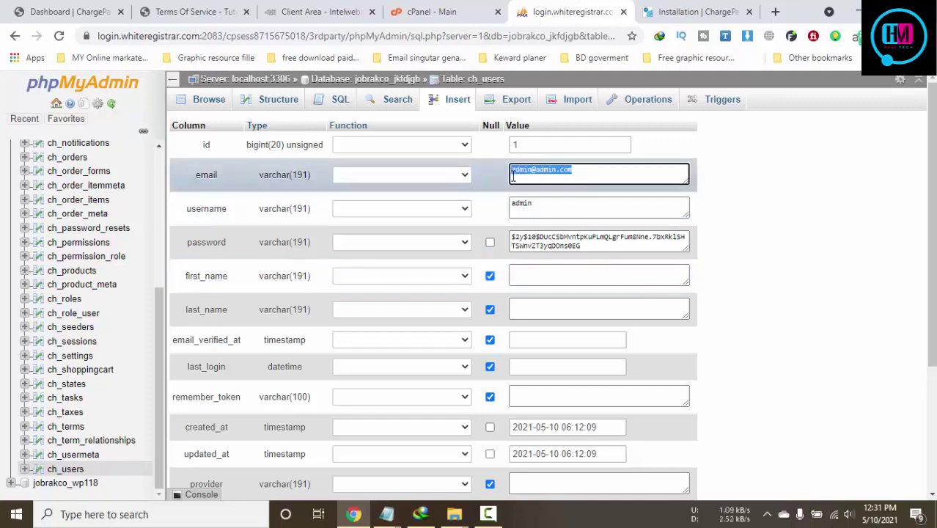
key("BackSpace")
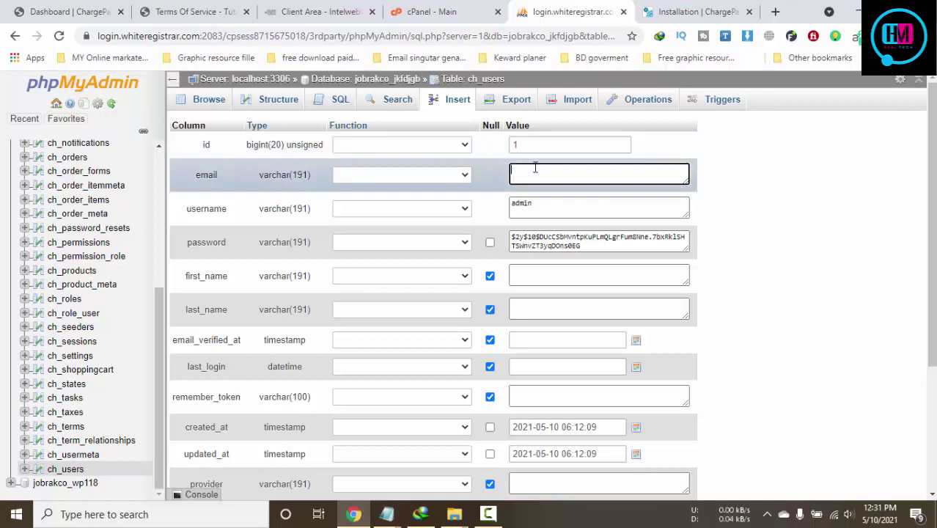
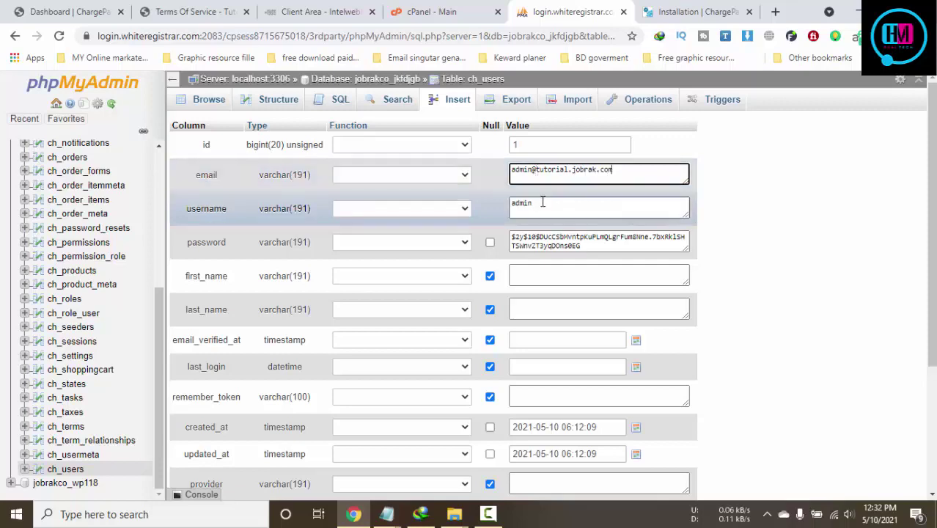
Replace the admin's hashed password with a new plain-text password
left_click_drag(541, 204, 502, 206)
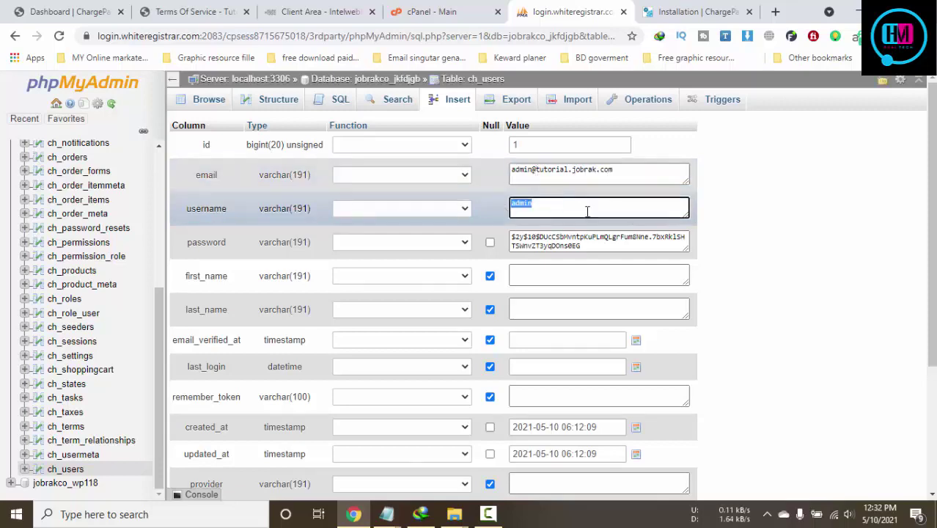
scroll(860, 319, "down", 3)
scroll(860, 319, "up", 3)
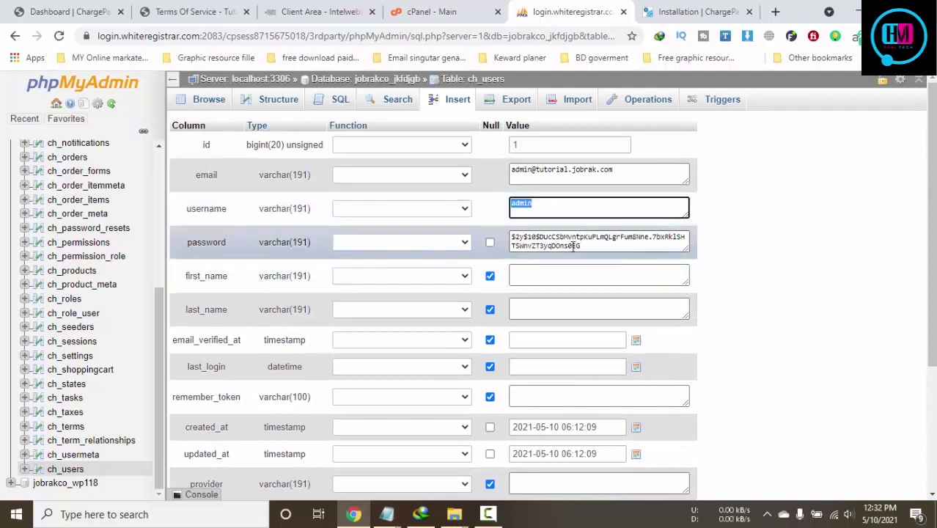
triple_click(589, 245)
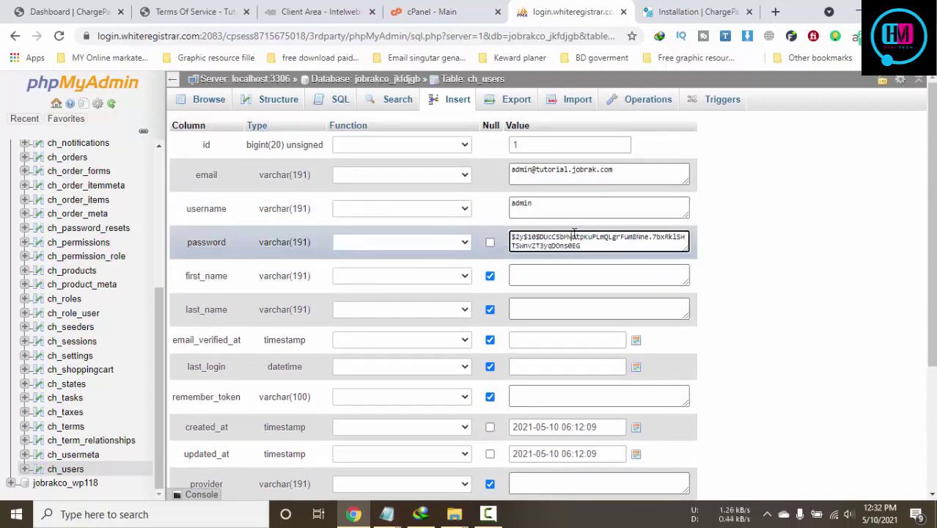
triple_click(598, 241)
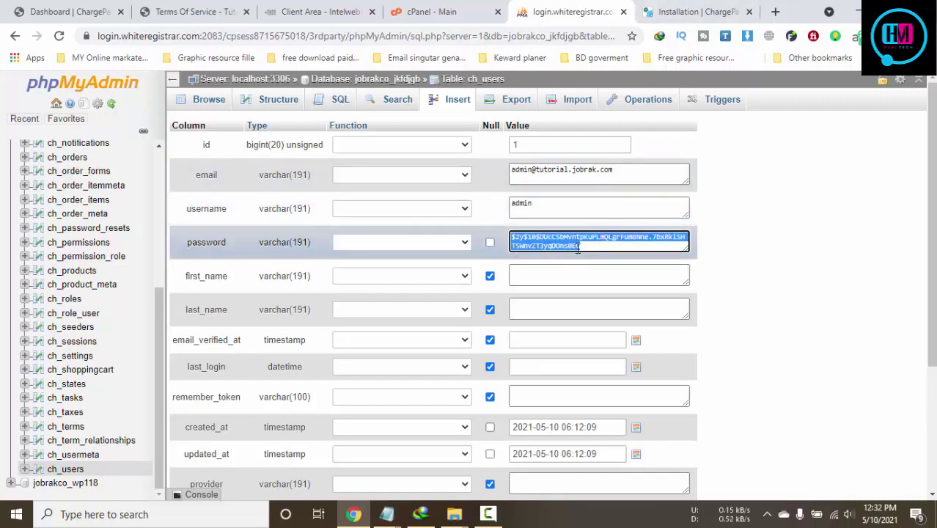
left_click(578, 238)
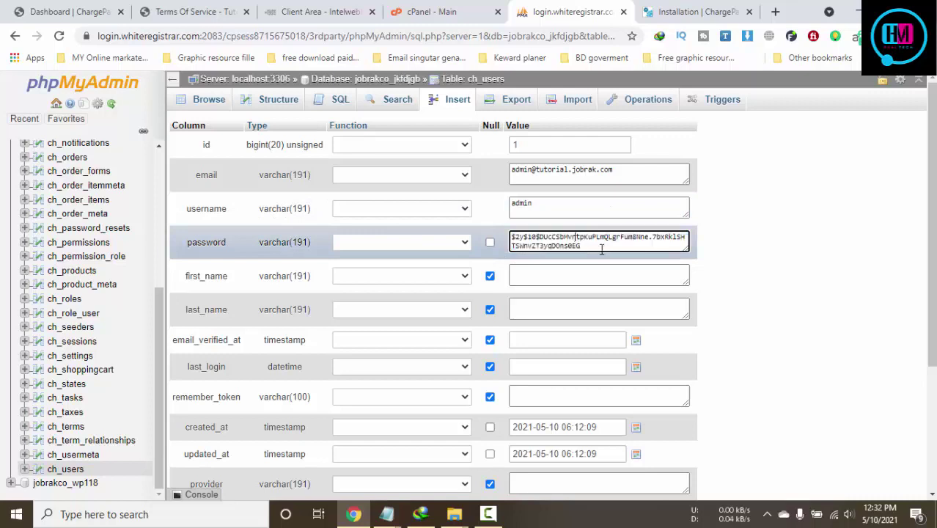
left_click_drag(601, 249, 501, 242)
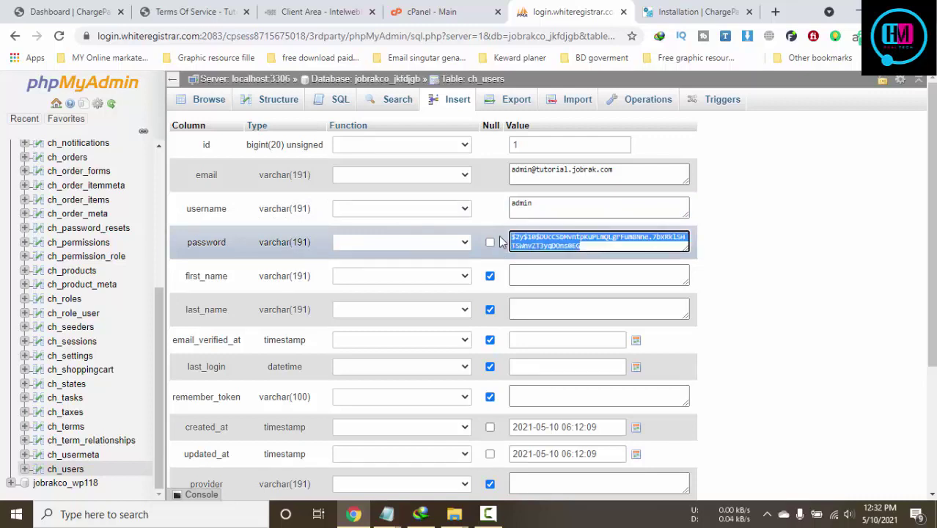
type("123456789")
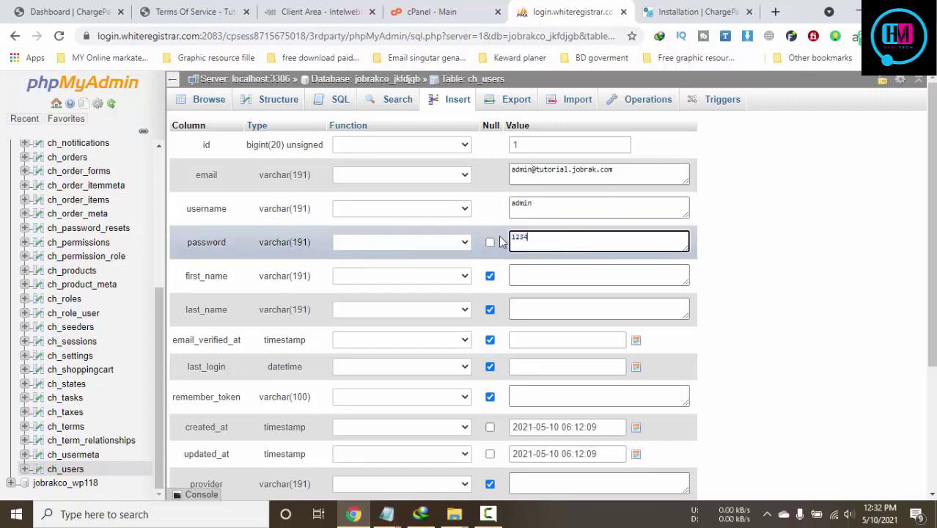
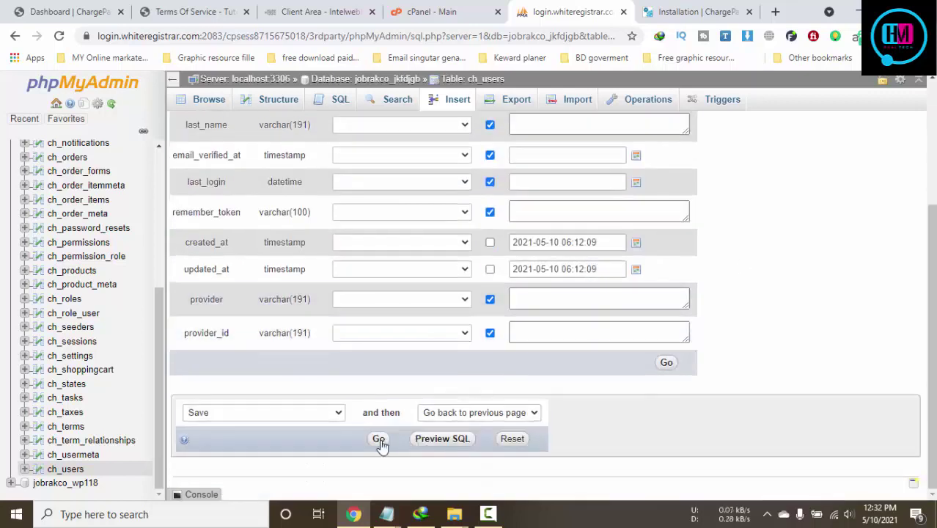
Save the edited ch_users admin row with its new e-mail and password
left_click(378, 440)
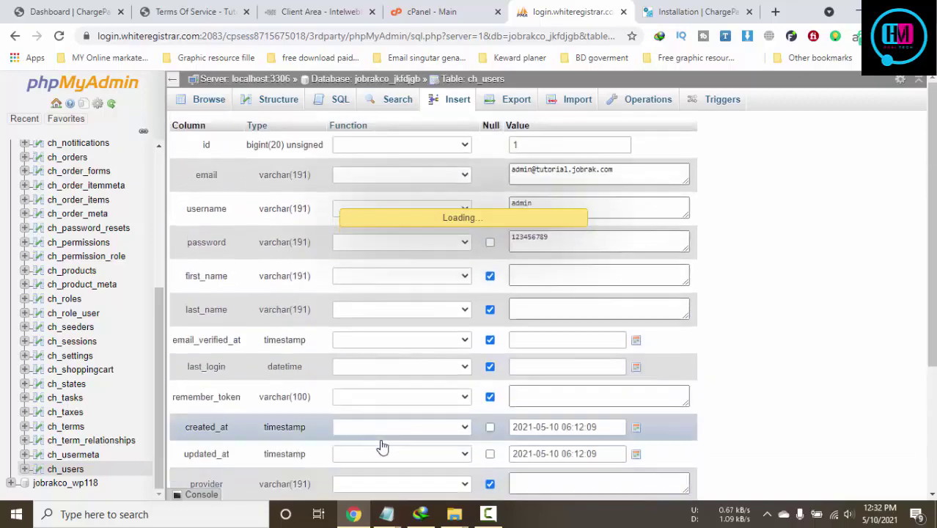
left_click(334, 6)
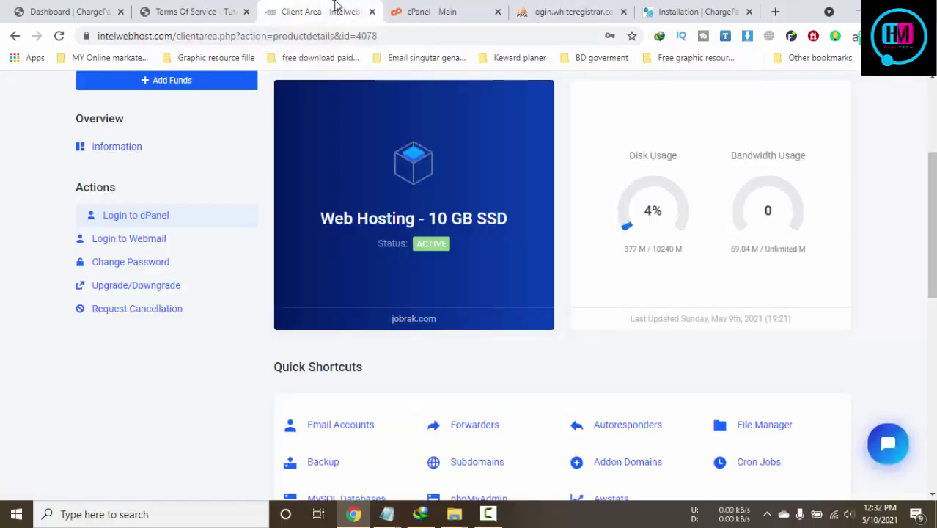
left_click(420, 7)
left_click(550, 8)
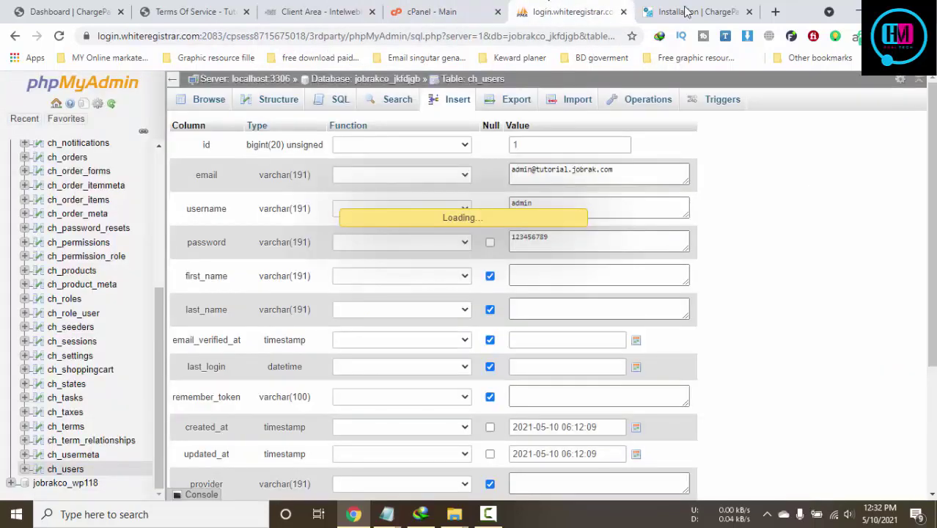
Return to the storefront Terms of Service page and reload it
left_click(192, 12)
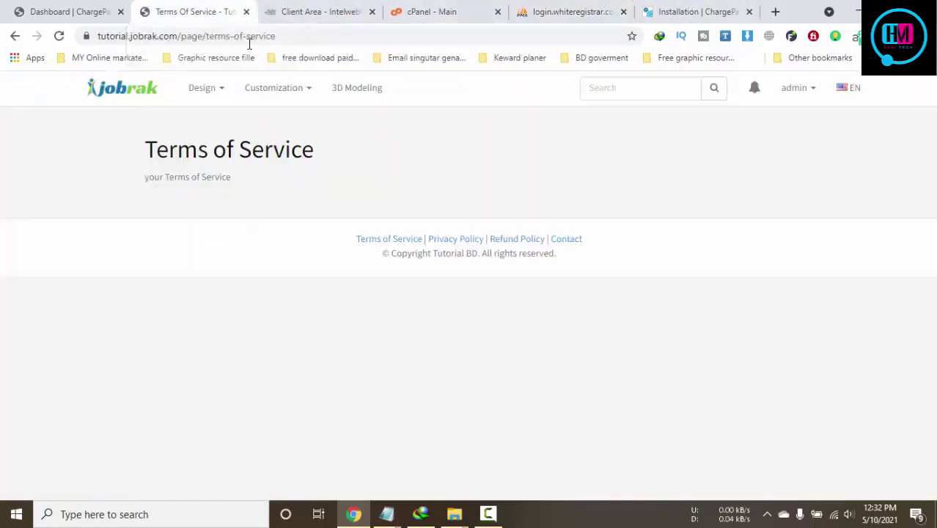
left_click(696, 10)
scroll(587, 176, "up", 5)
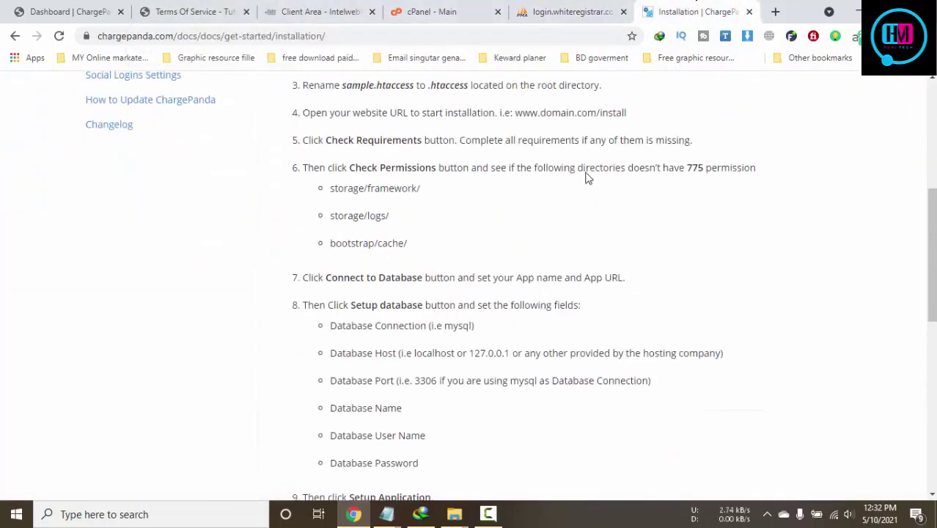
scroll(586, 178, "up", 10)
left_click(568, 12)
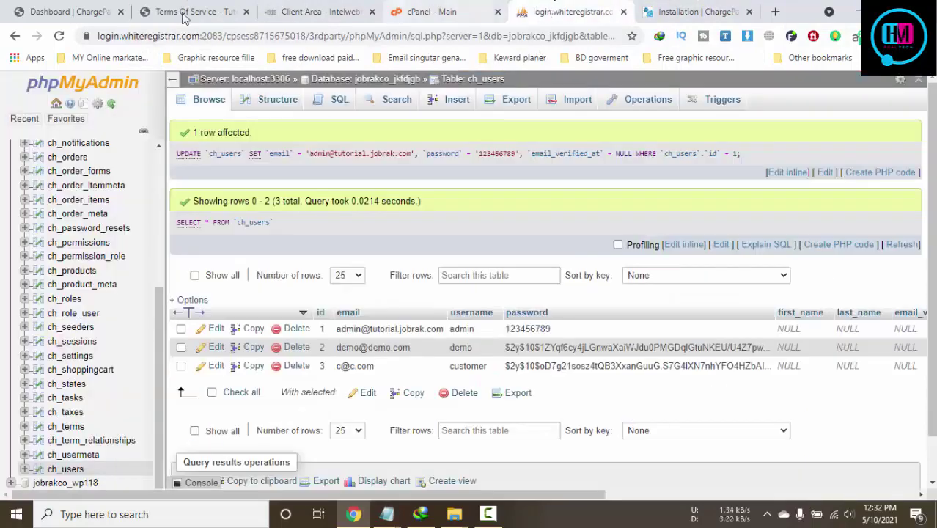
left_click(184, 15)
key("F5")
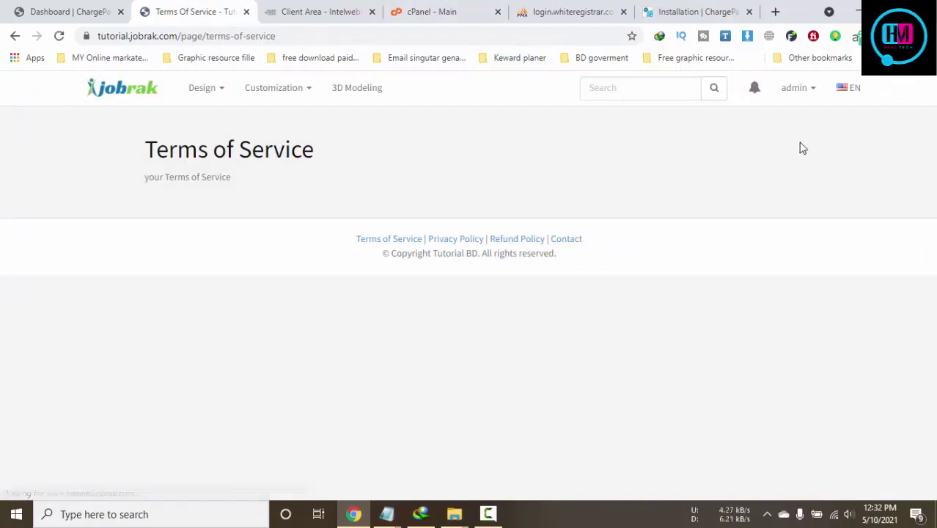
From the admin account menu, view Orders, then open Account Details for editing
left_click(794, 92)
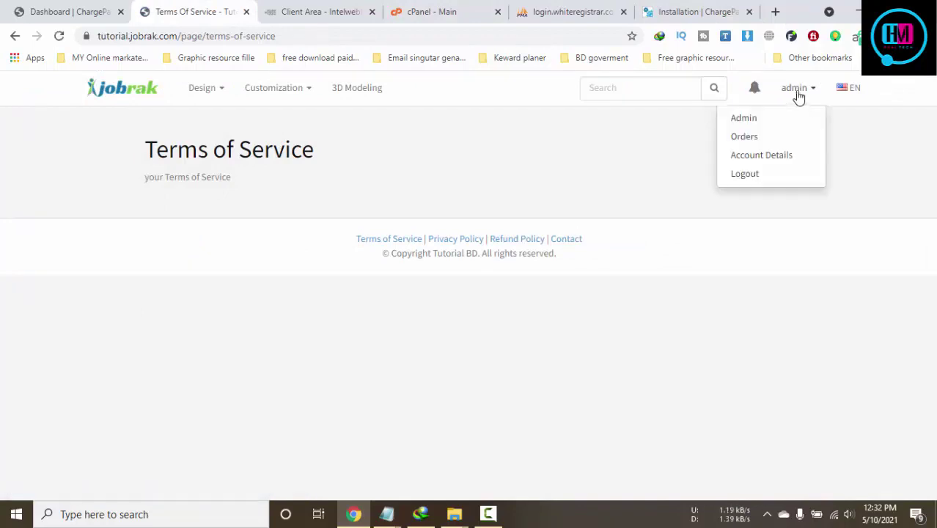
left_click(759, 140)
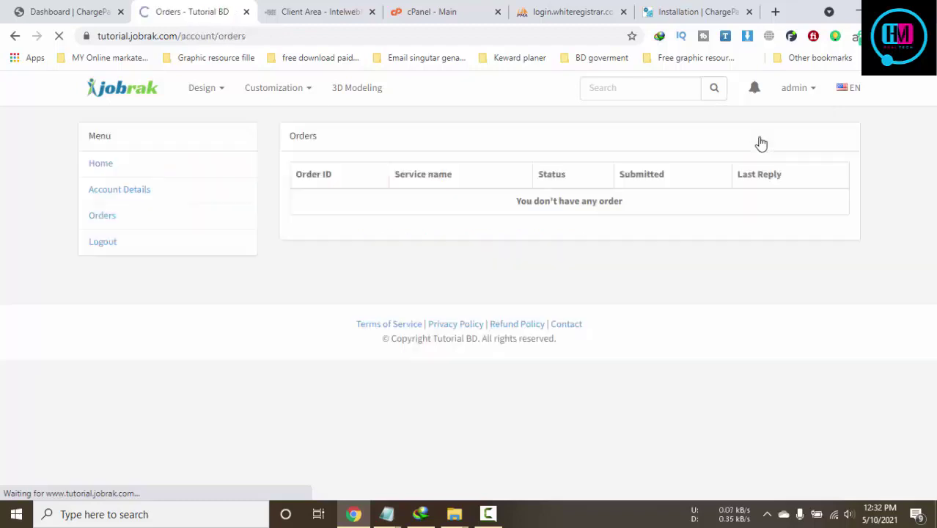
left_click(781, 97)
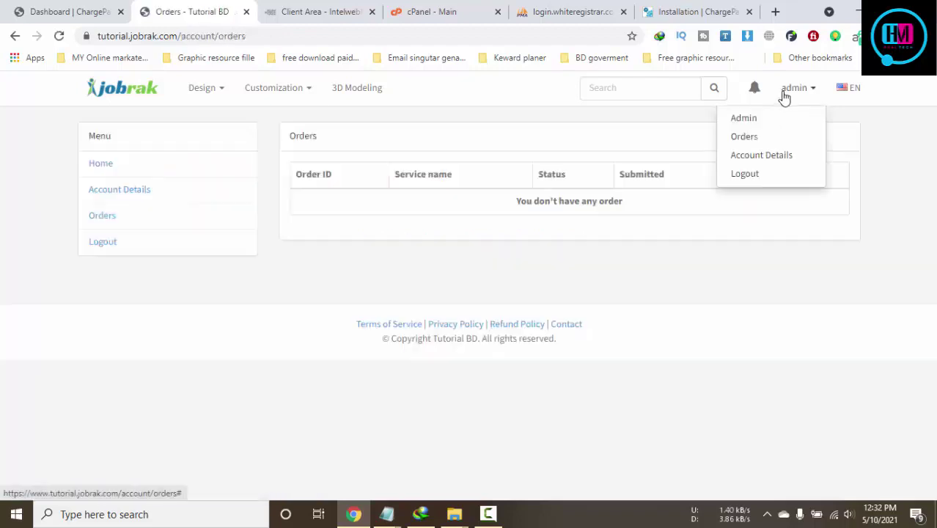
left_click(751, 126)
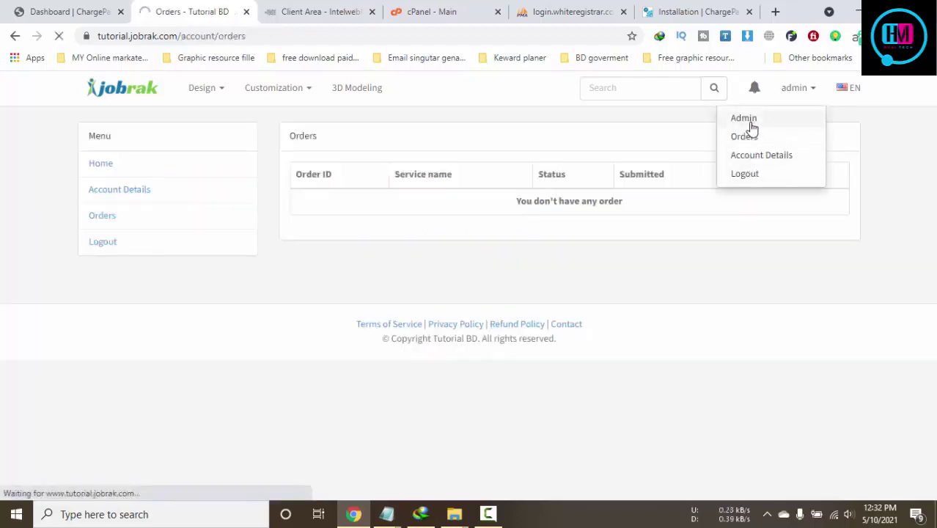
left_click(111, 196)
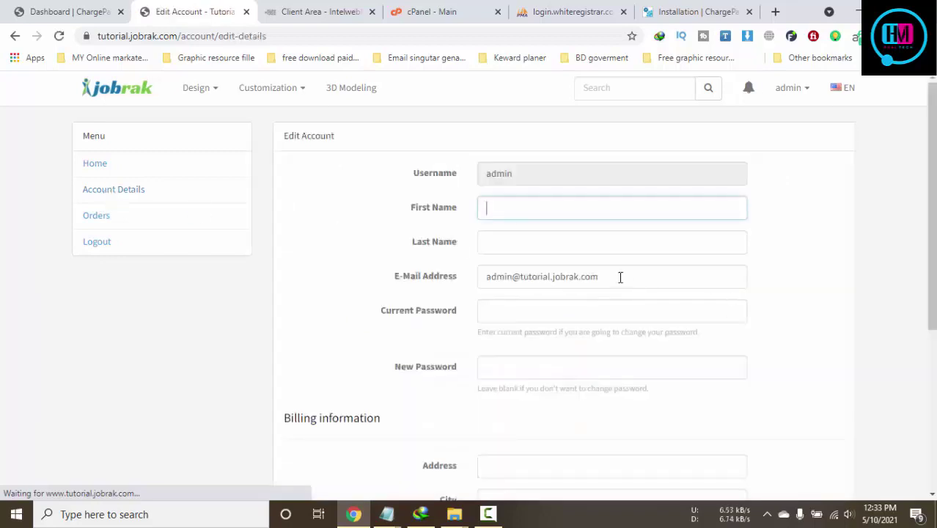
Enter the current and new passwords in the account form and submit it
left_click_drag(620, 277, 548, 277)
left_click_drag(444, 271, 440, 273)
left_click(709, 292)
scroll(641, 291, "down", 4)
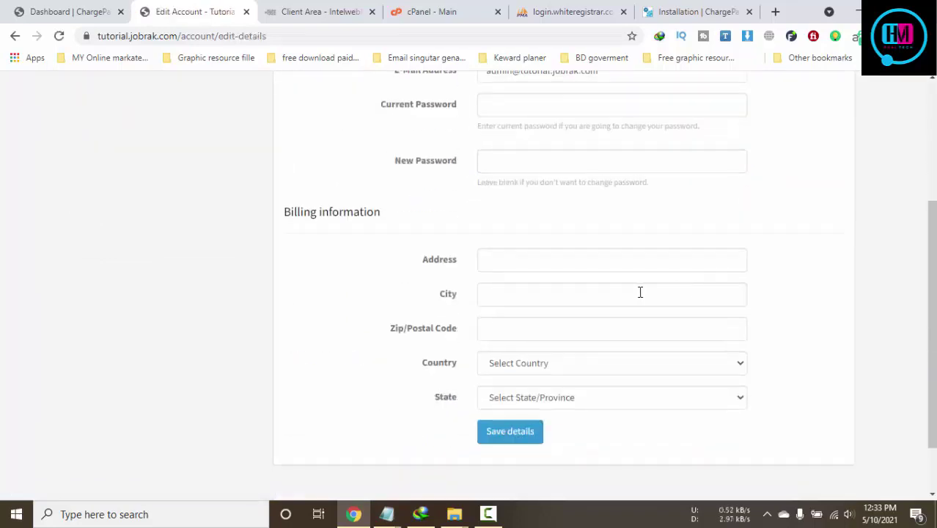
scroll(599, 294, "up", 3)
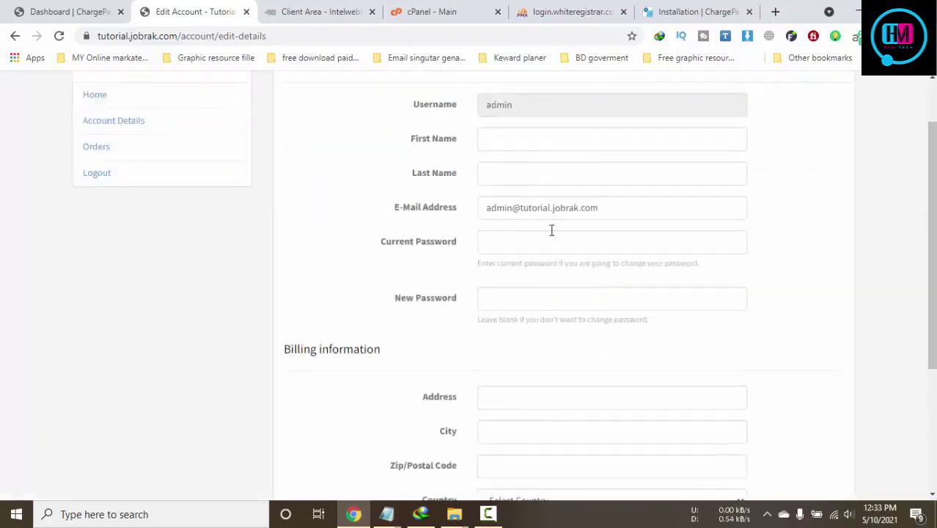
left_click(529, 237)
left_click(582, 296)
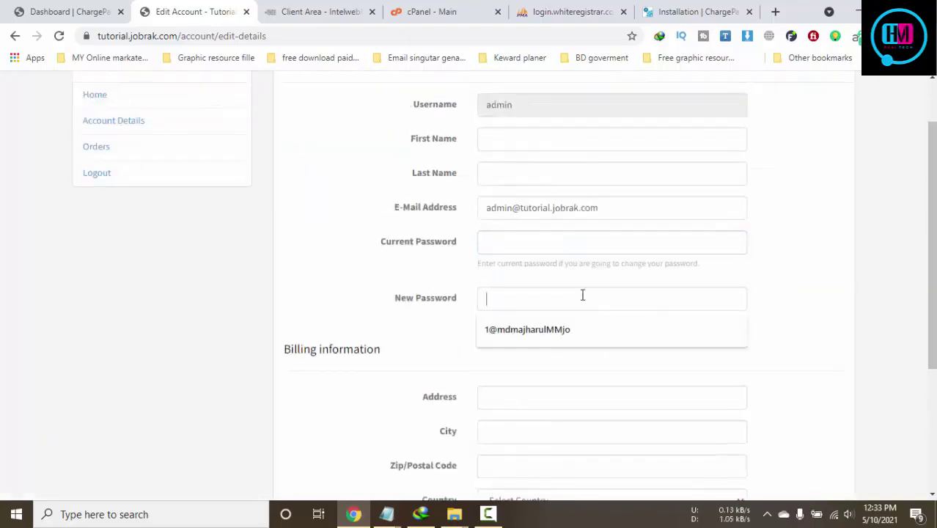
left_click(561, 244)
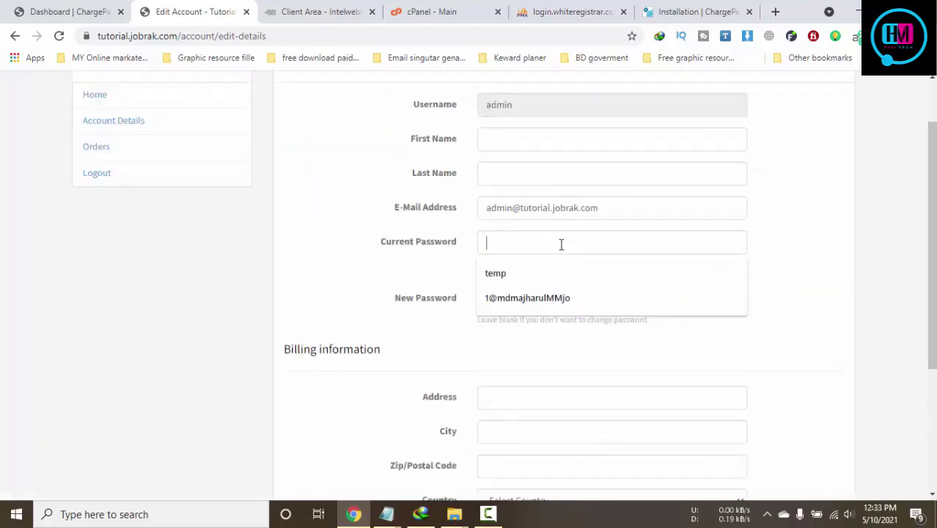
type("123456789")
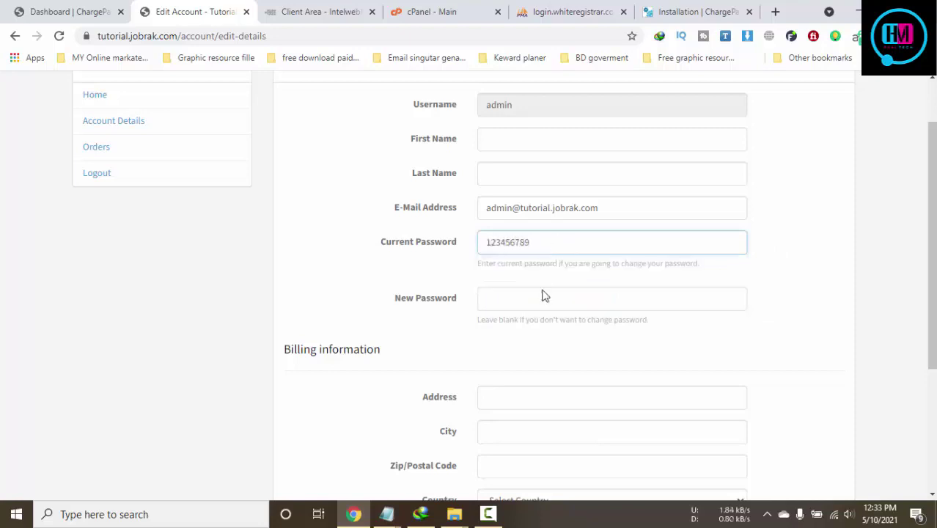
left_click(544, 294)
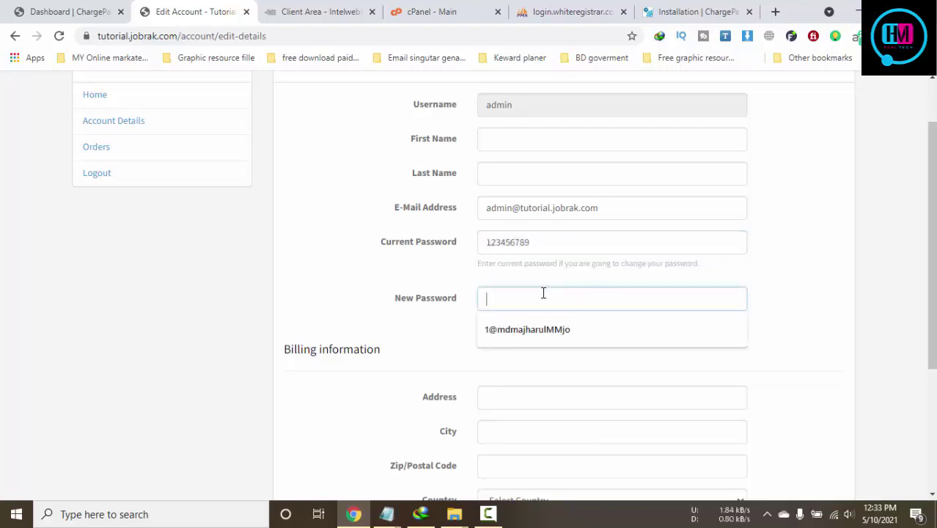
type("123456789")
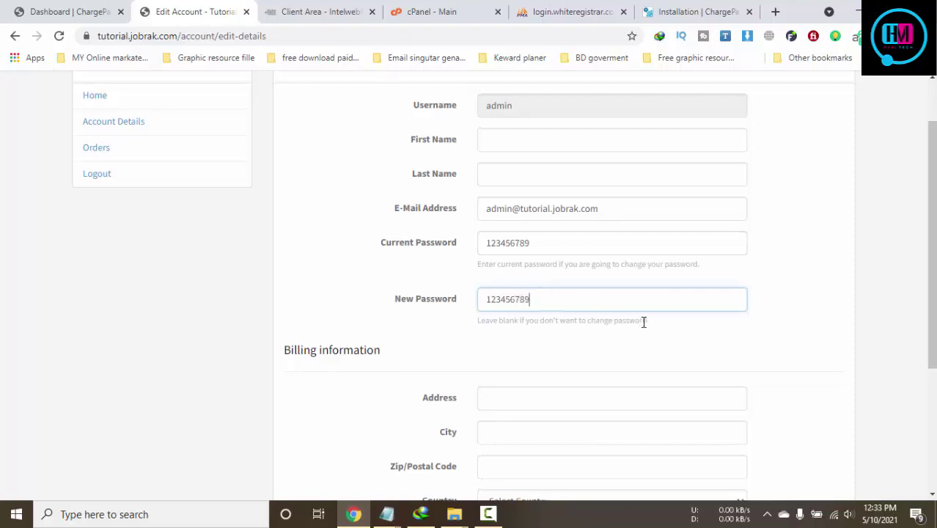
scroll(642, 323, "up", 1)
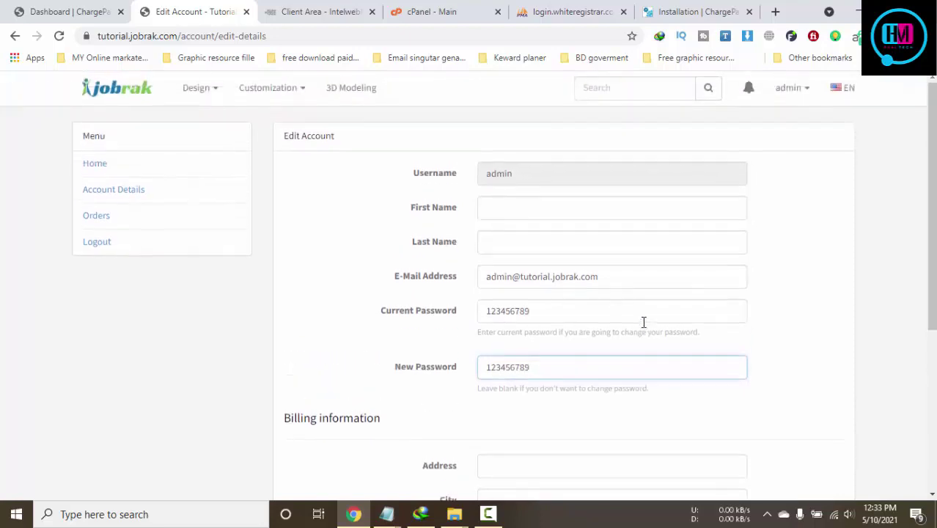
scroll(642, 322, "down", 4)
left_click(510, 362)
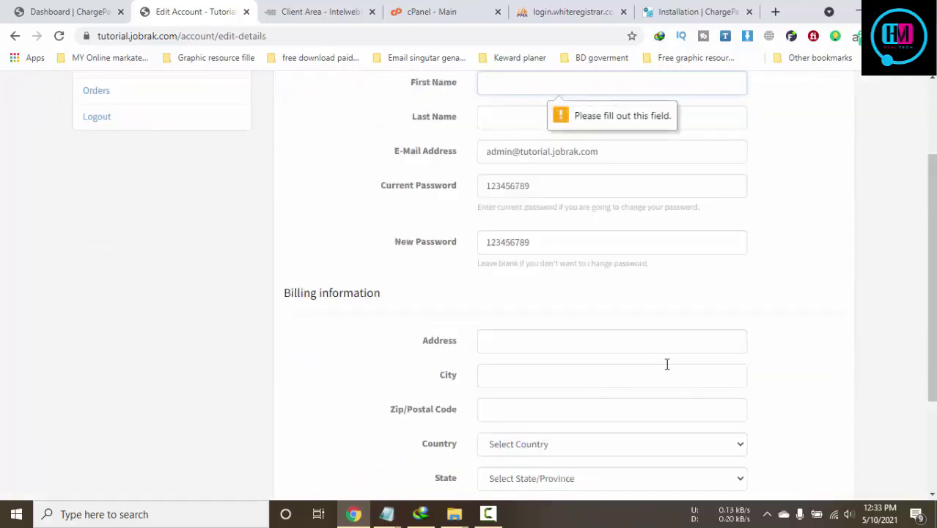
Fill in the first and last name fields and save the account details
scroll(667, 365, "up", 2)
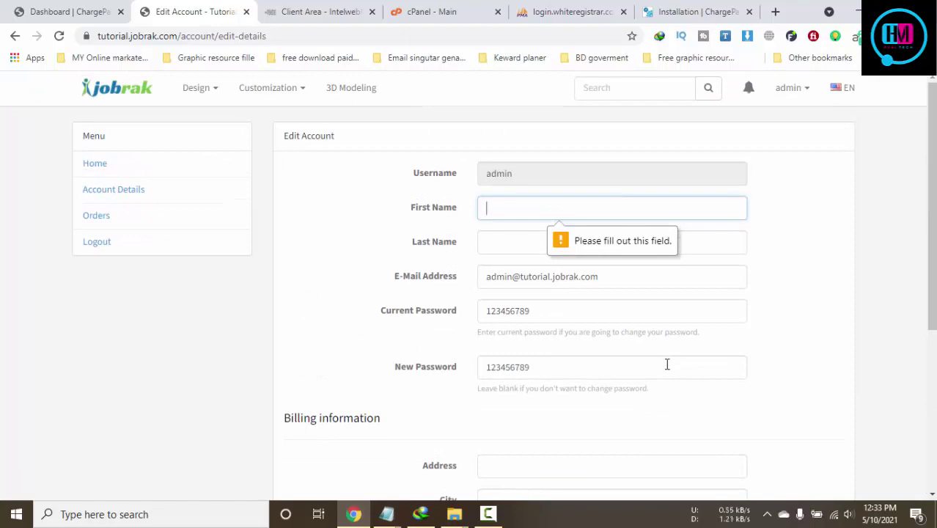
type("isla")
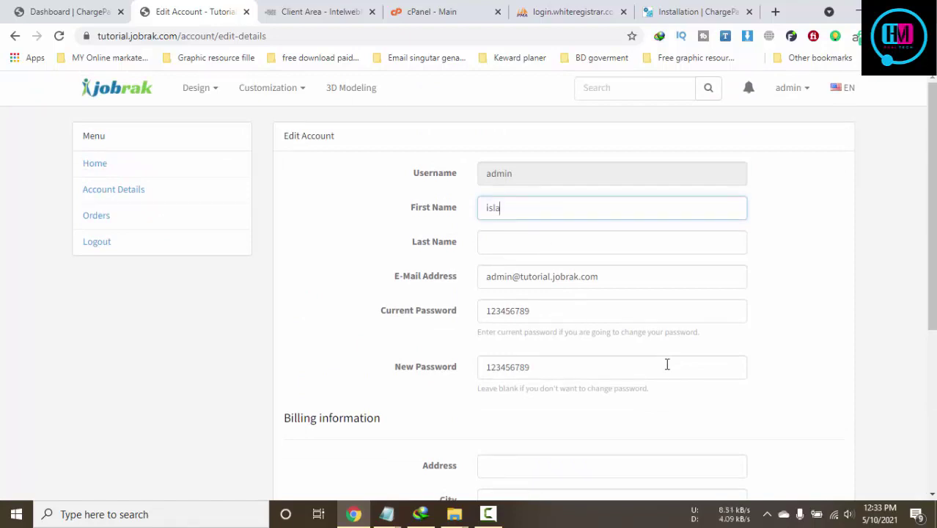
type("mazaharul")
left_click(512, 245)
type("islam")
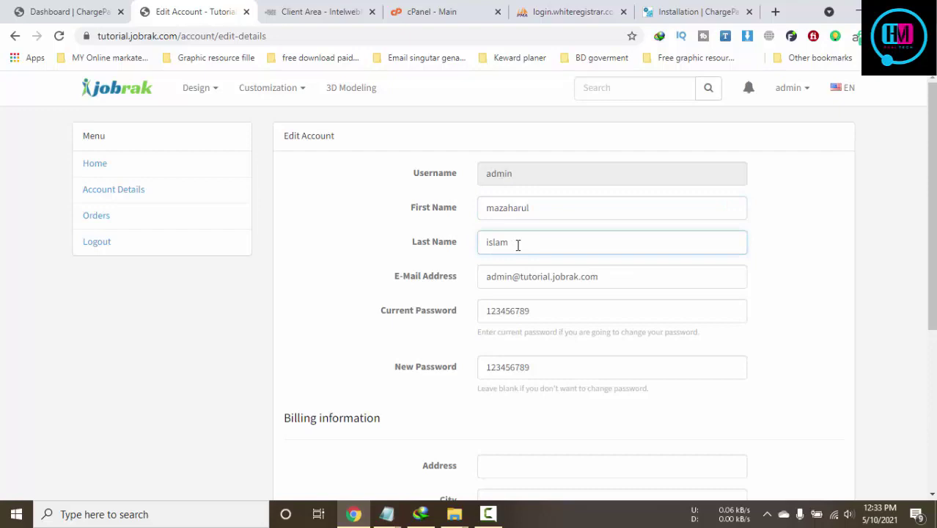
scroll(528, 278, "down", 3)
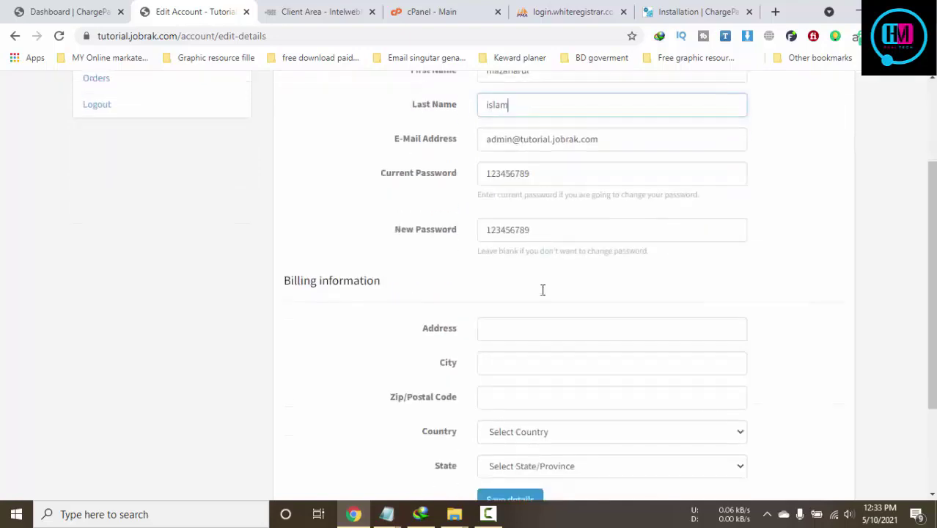
left_click(512, 433)
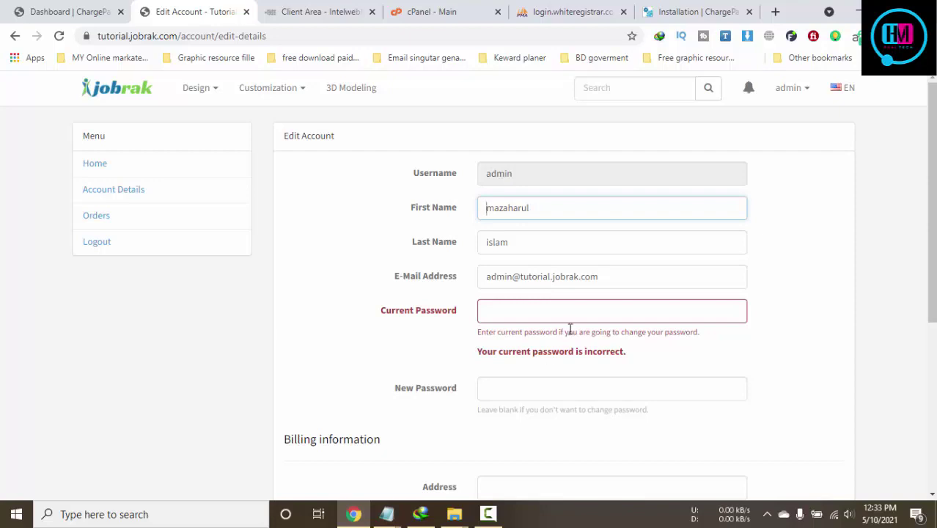
Copy the default admin password from the ChargePanda installation docs
left_click(521, 316)
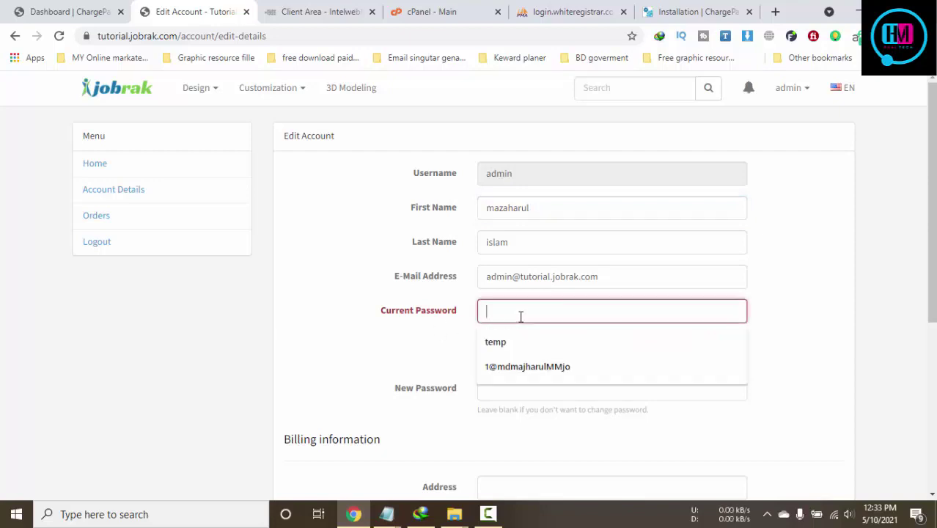
left_click(665, 10)
scroll(443, 339, "down", 9)
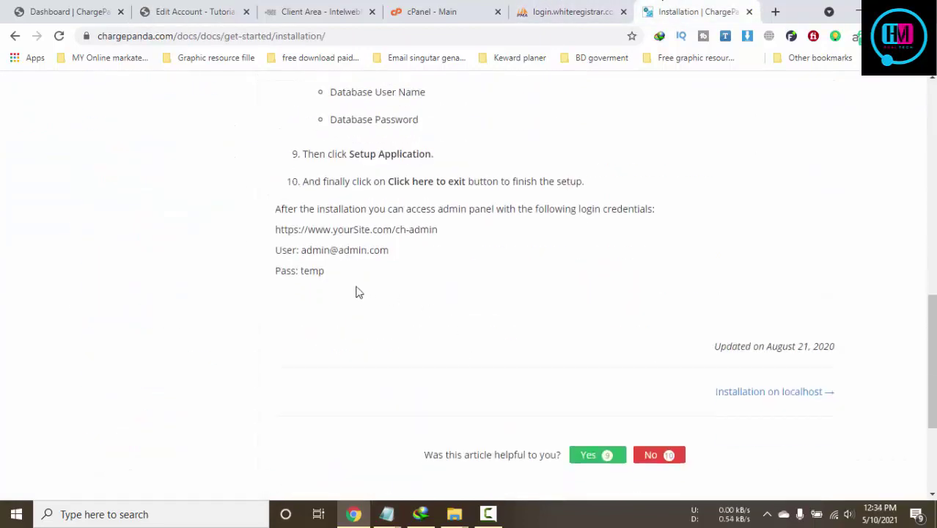
left_click_drag(330, 275, 302, 276)
right_click(311, 269)
left_click(363, 274)
Paste the default password as current password, enter a new password, and save details
left_click(312, 11)
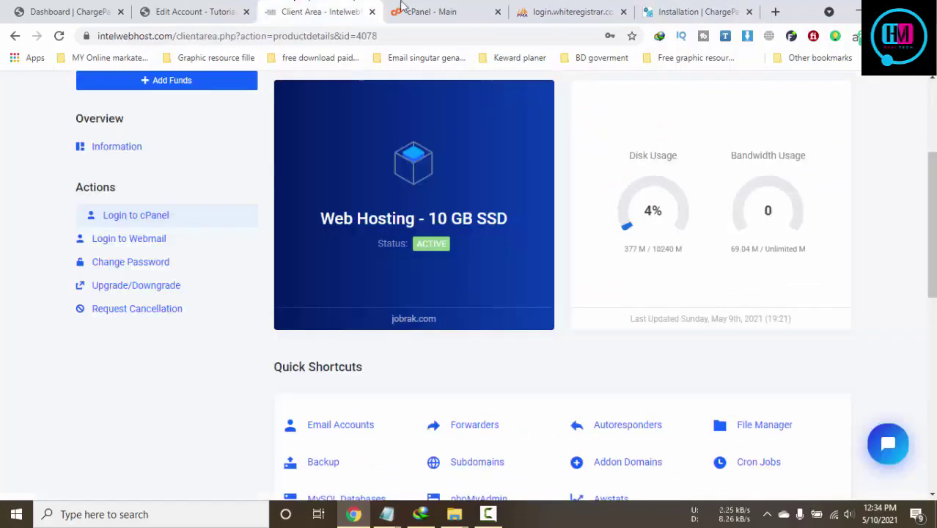
left_click(567, 5)
left_click(187, 11)
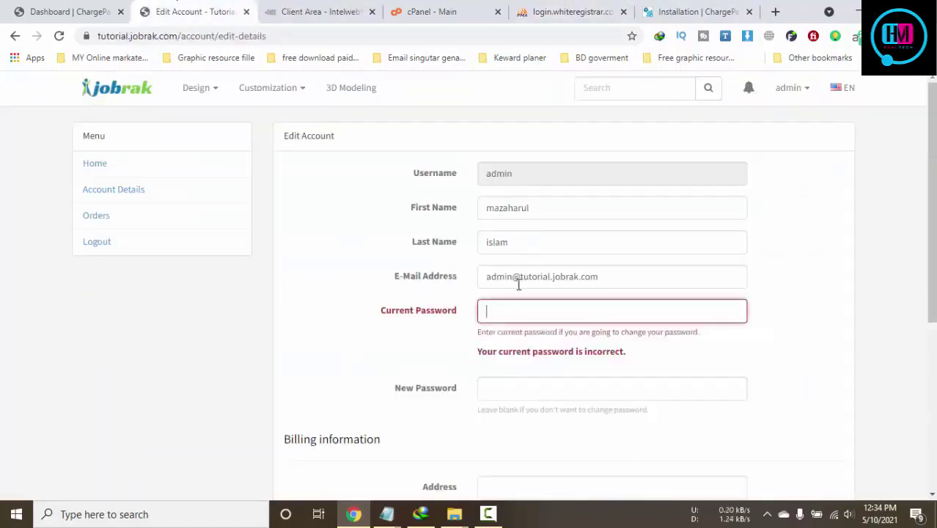
left_click(510, 309)
key("ctrl+v")
left_click(618, 393)
type("123")
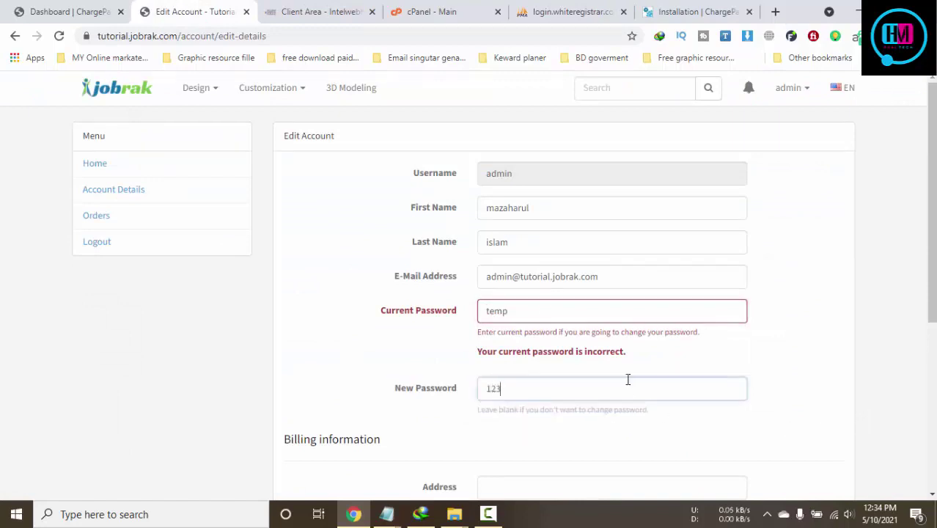
type("456789")
left_click(376, 278)
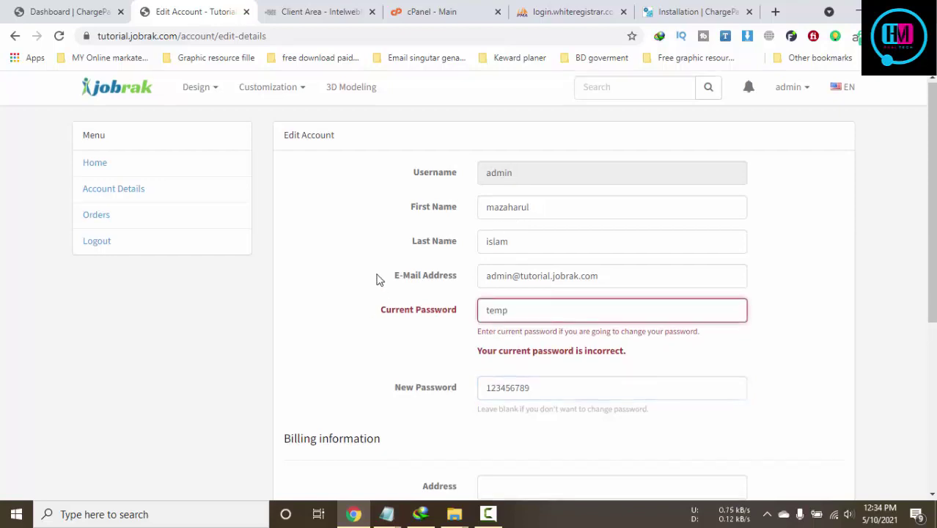
scroll(379, 276, "down", 4)
left_click(513, 367)
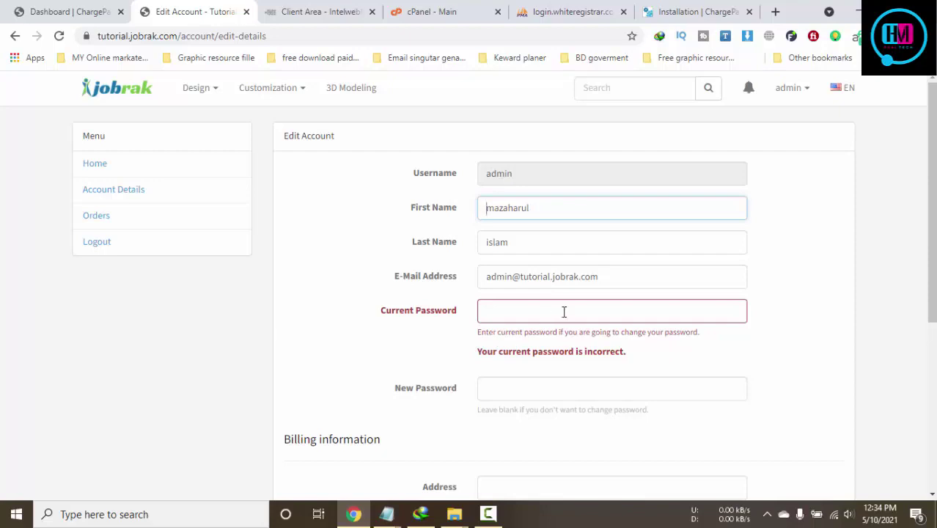
Close all tabs except the admin Dashboard and open a new blank tab
left_click(522, 302)
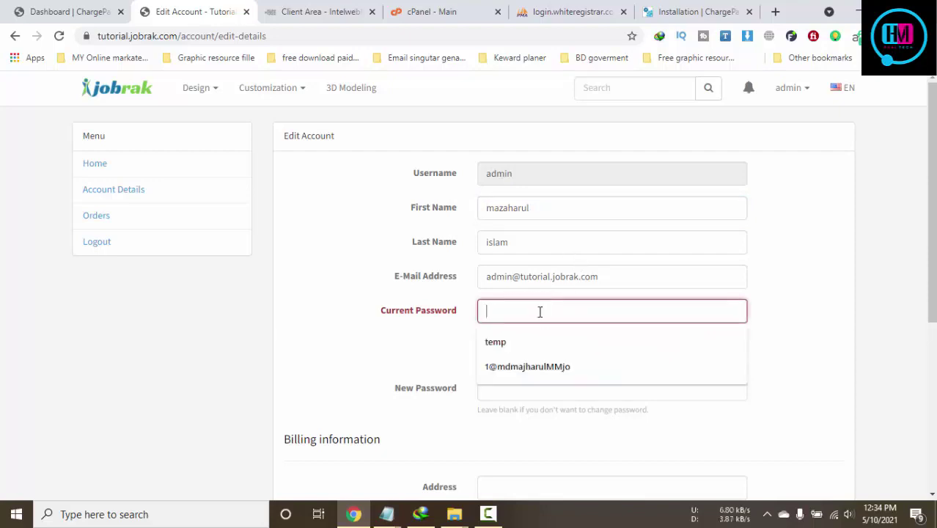
left_click(76, 10)
left_click(159, 10)
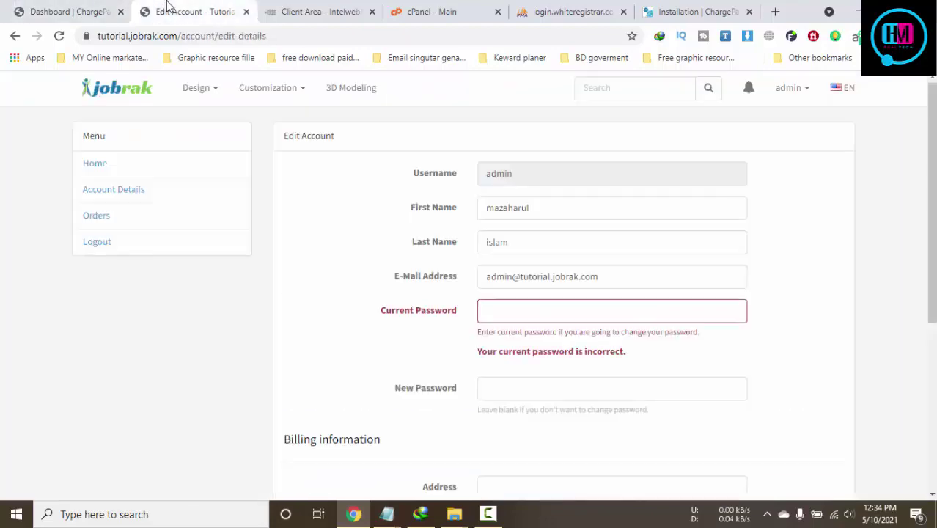
left_click(48, 12)
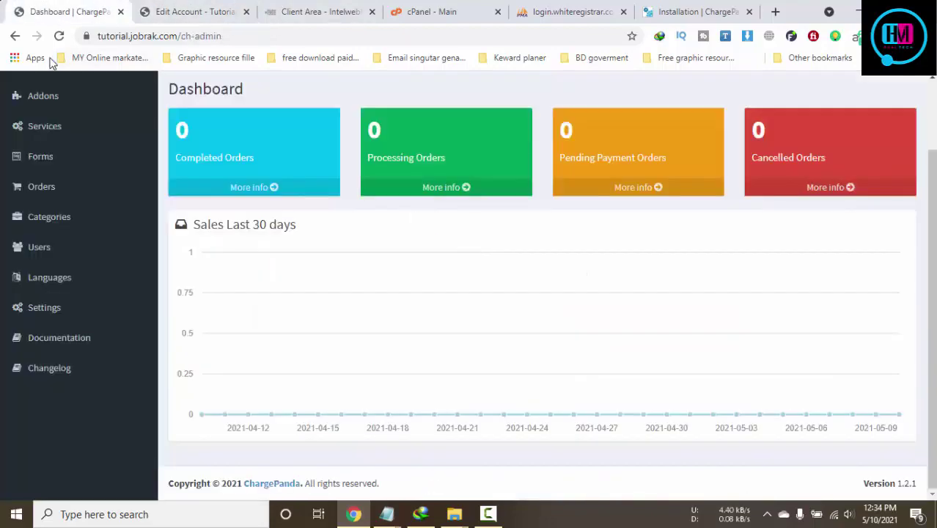
left_click(220, 12)
left_click(246, 12)
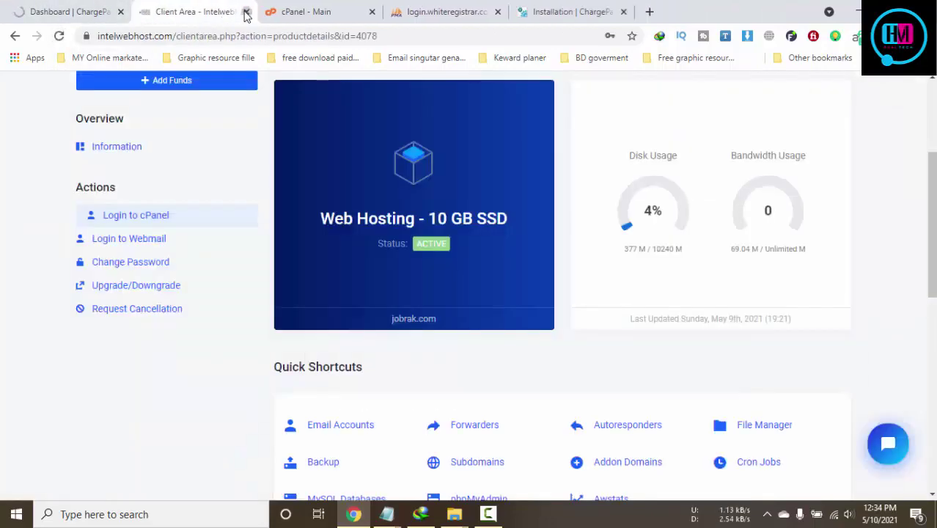
left_click(246, 11)
left_click(246, 12)
left_click(246, 12)
left_click(246, 12)
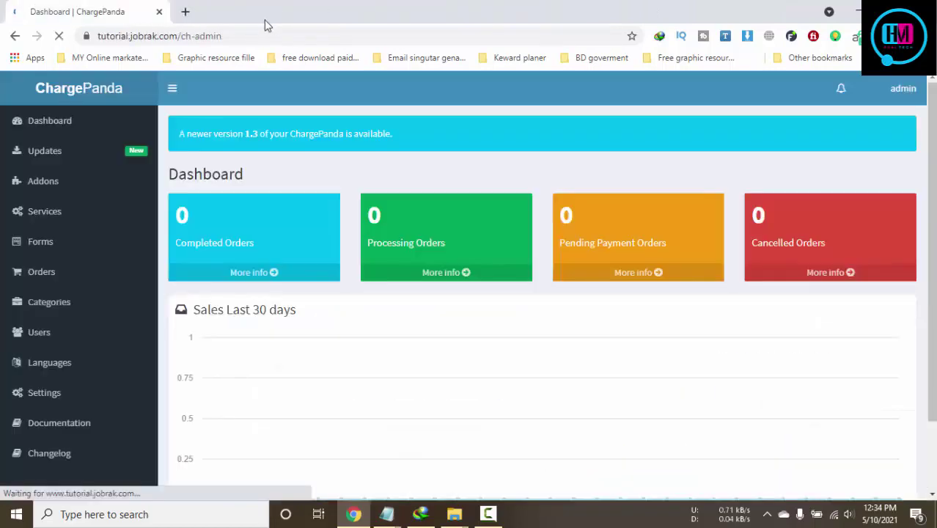
left_click(186, 14)
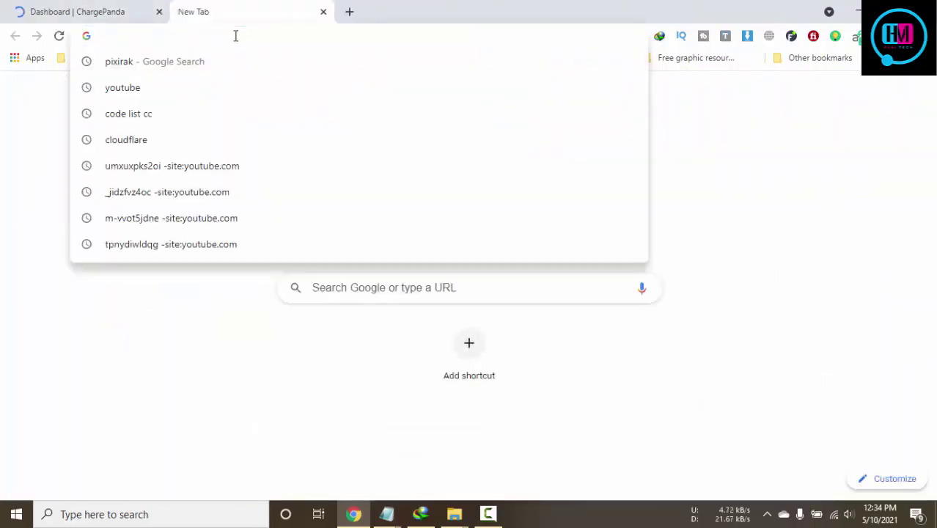
Search the web for 'chagre panda', open the CodeCanyon listing and its Live Preview
type("c")
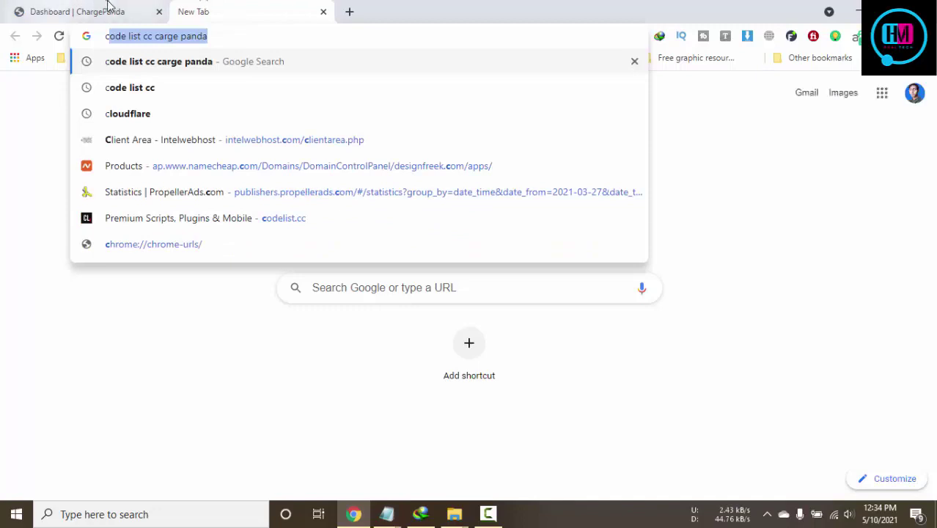
type("hagre ")
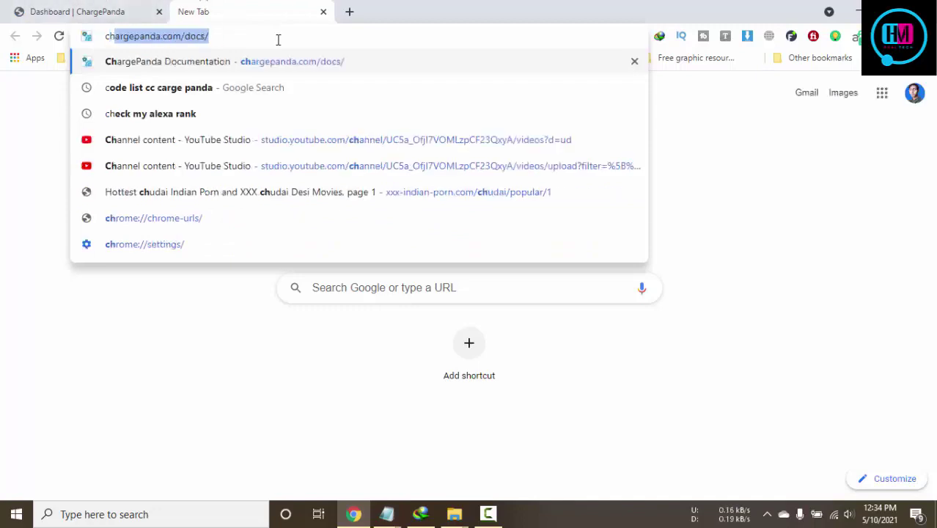
type("panda")
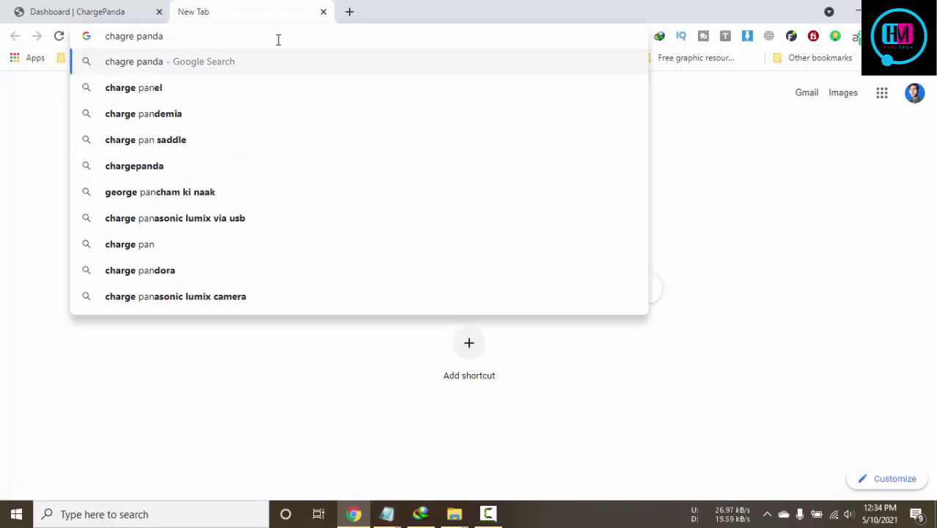
key("Return")
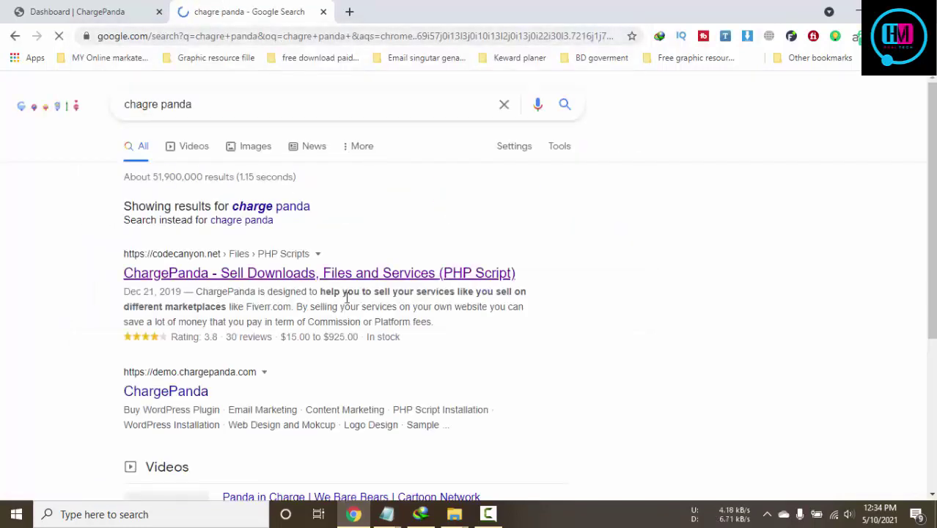
left_click(251, 279)
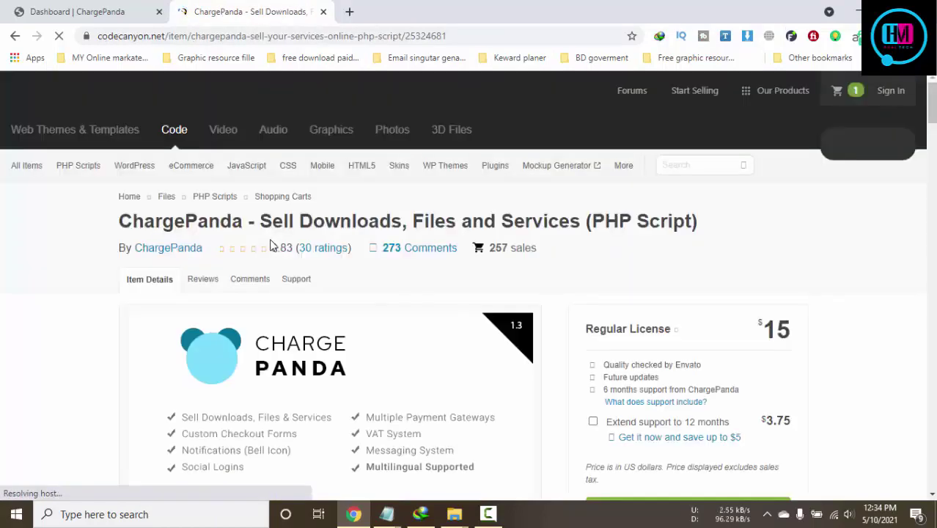
scroll(271, 246, "down", 4)
left_click(252, 271)
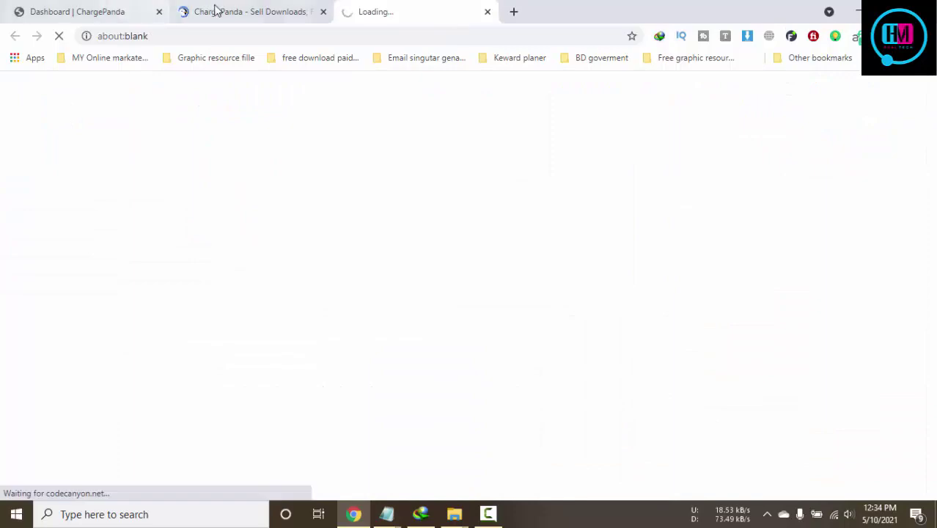
Open the author's portfolio from the item page, then return to the live preview storefront
left_click(245, 11)
scroll(600, 143, "up", 4)
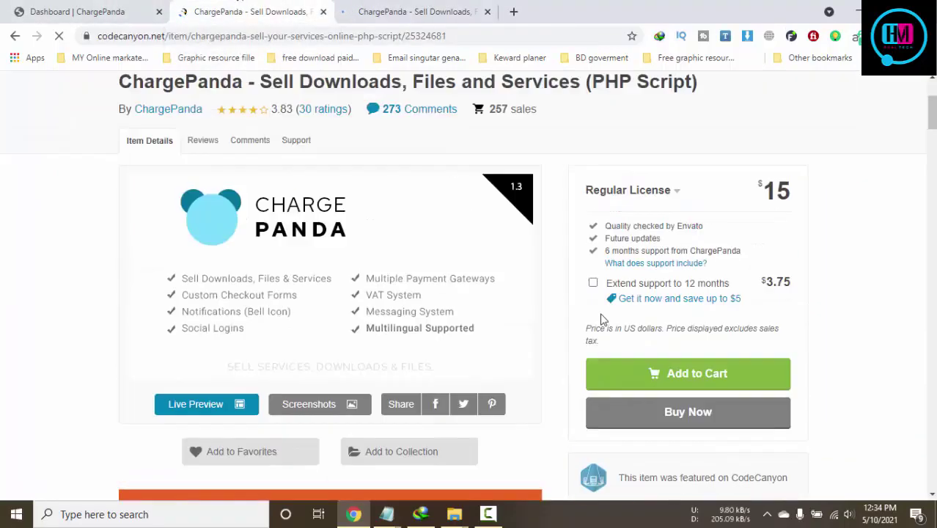
left_click_drag(828, 272, 633, 260)
scroll(920, 265, "down", 6)
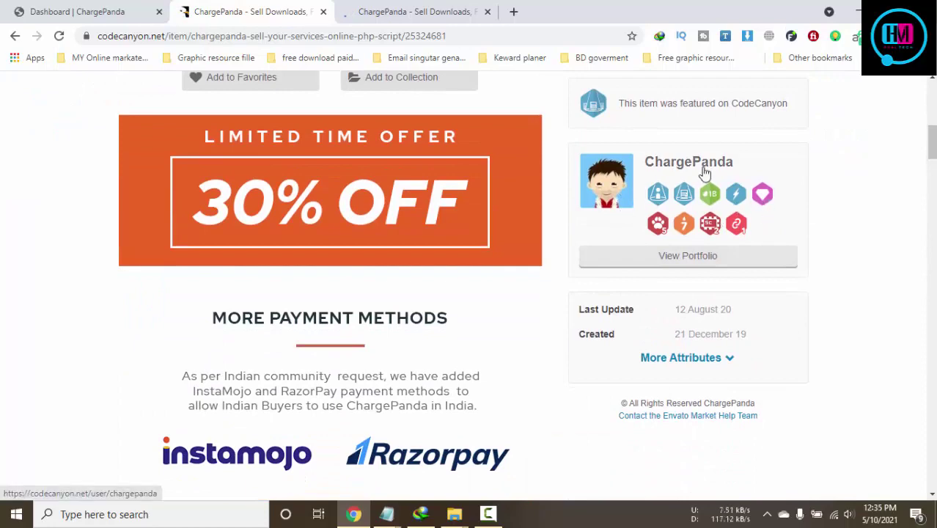
left_click(713, 269)
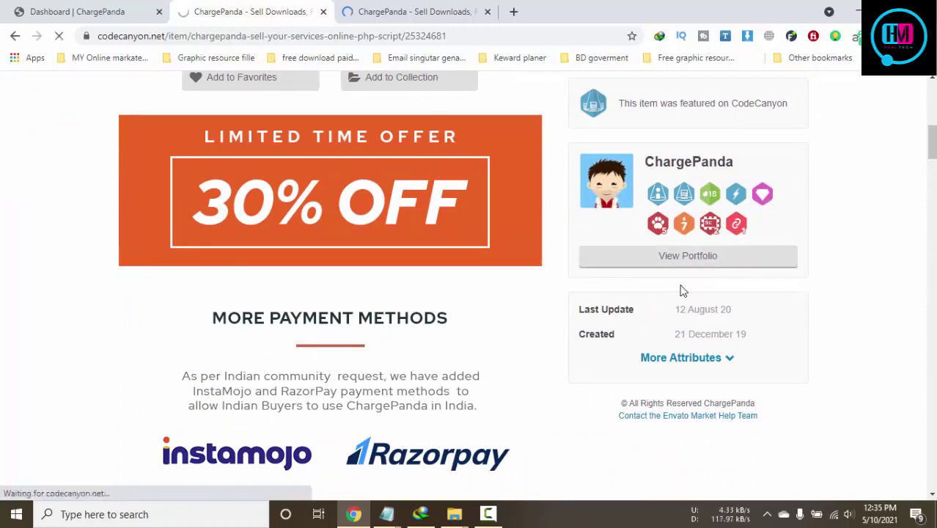
left_click(456, 11)
scroll(235, 184, "up", 1)
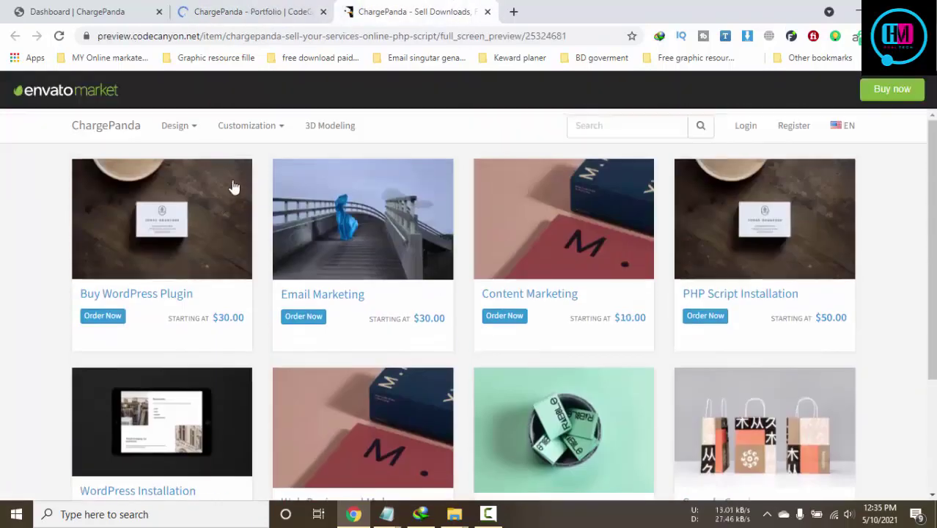
Browse the Logo Design category from the demo storefront's Design menu
scroll(727, 294, "down", 3)
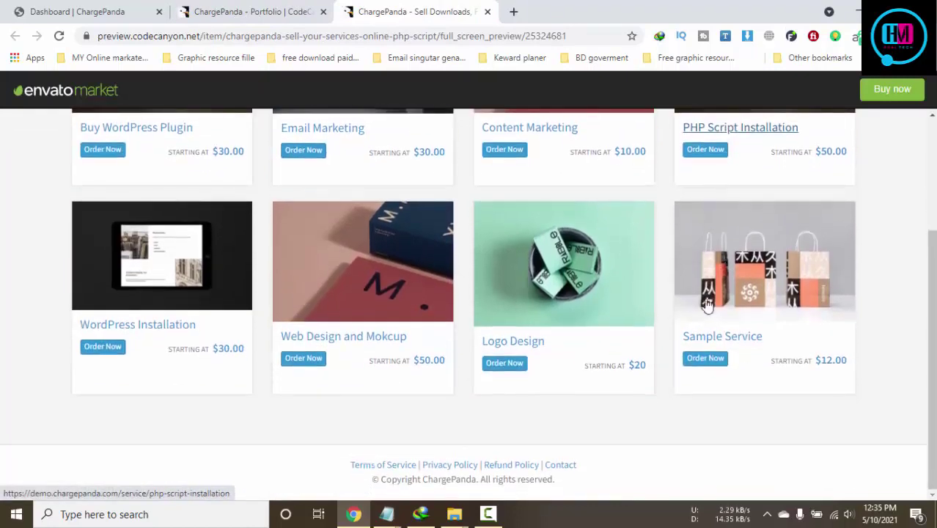
scroll(568, 357, "up", 3)
mouse_move(238, 128)
mouse_move(162, 126)
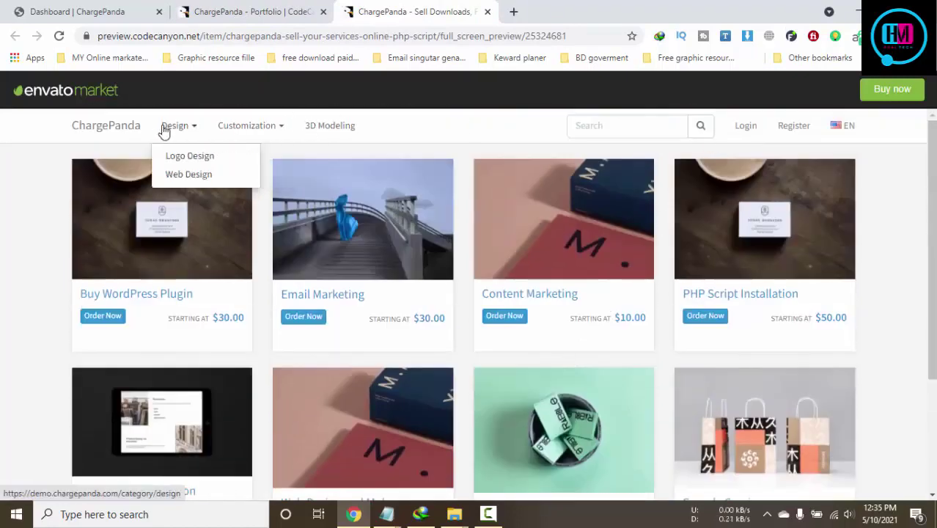
left_click(186, 155)
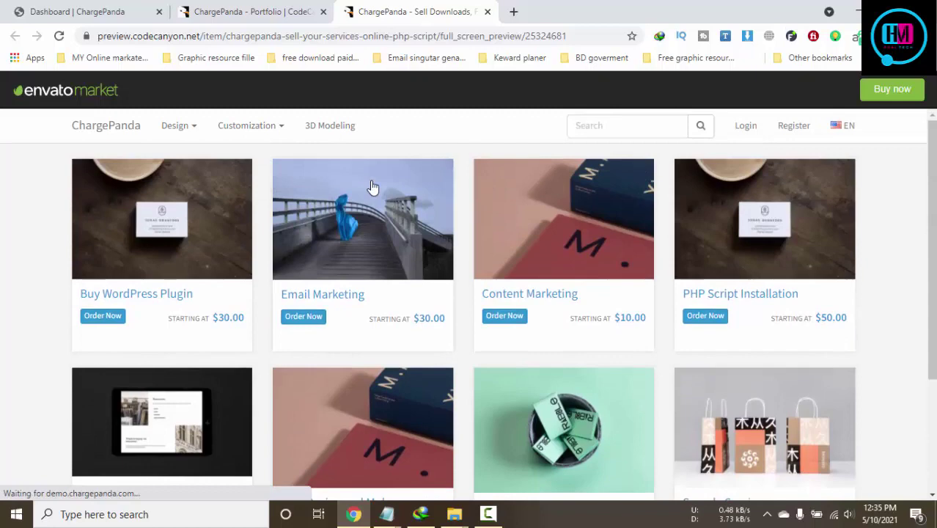
left_click(279, 12)
left_click(371, 11)
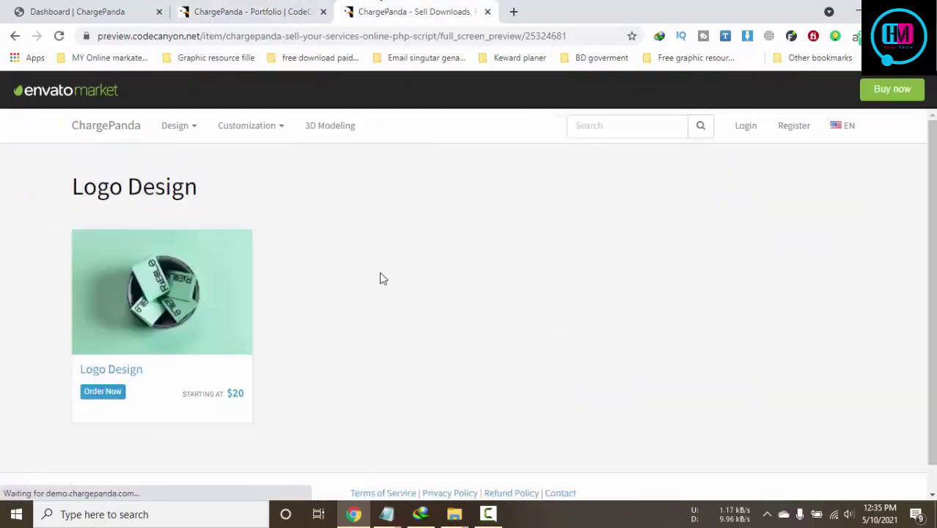
Browse Web Design, Logo Customization and 3D Modeling, then open the $20 Logo Design service
mouse_move(192, 129)
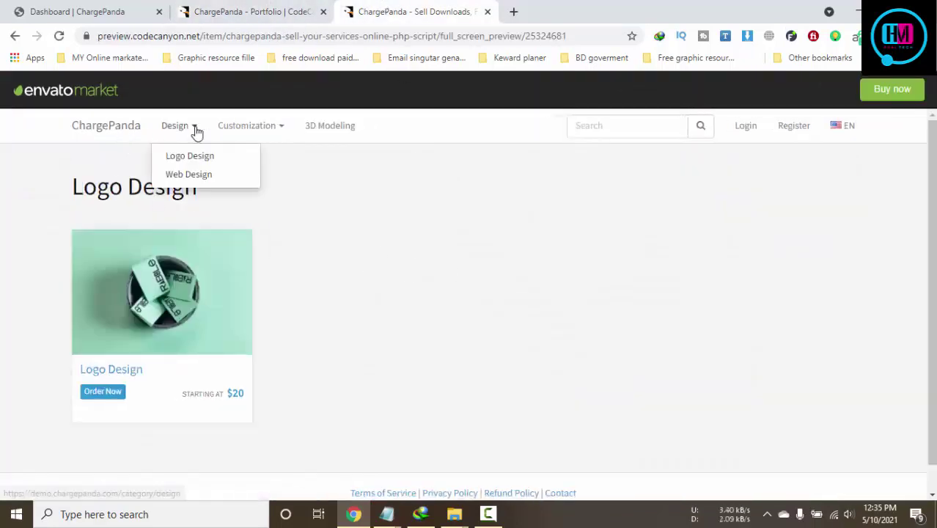
left_click(179, 174)
mouse_move(247, 140)
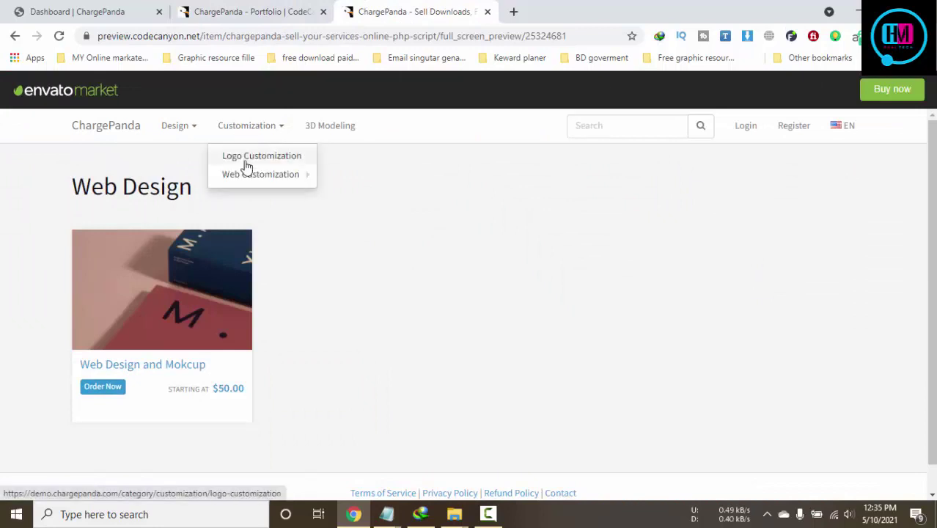
left_click(247, 160)
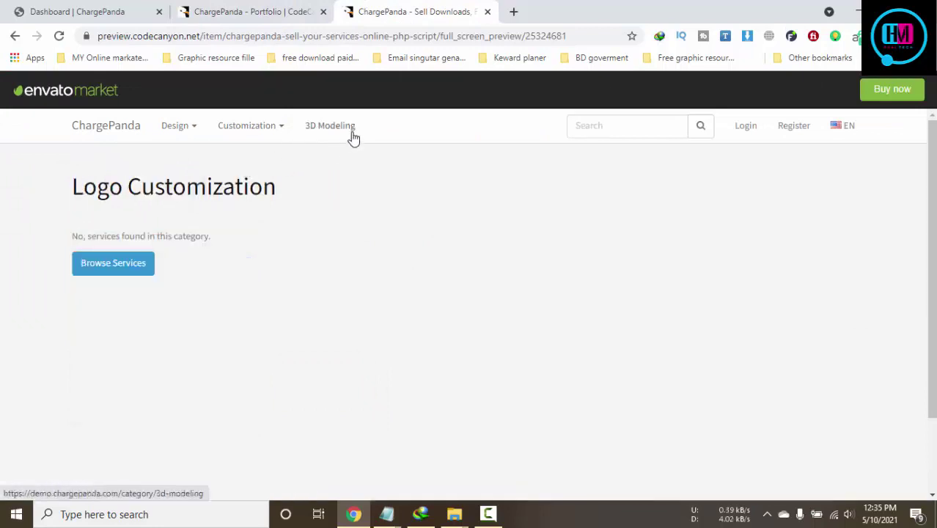
left_click(351, 138)
left_click(84, 130)
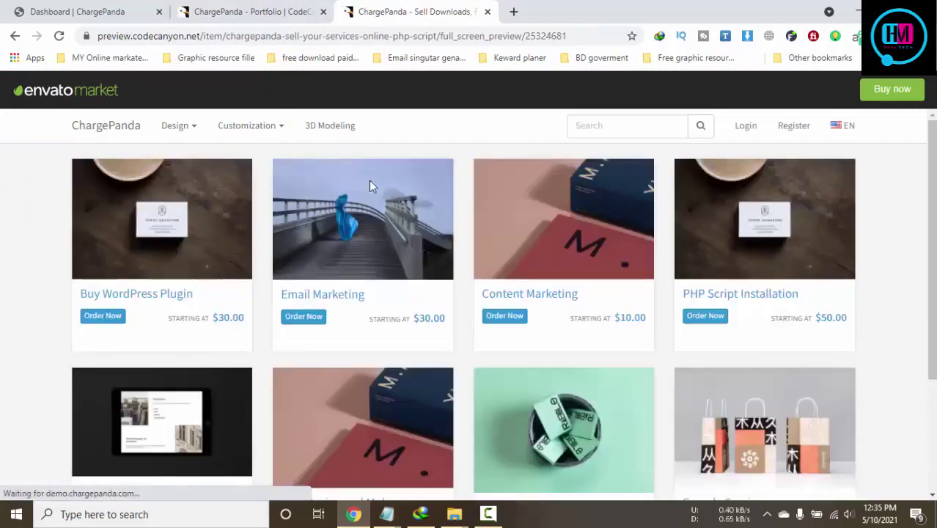
scroll(373, 184, "down", 3)
left_click(615, 300)
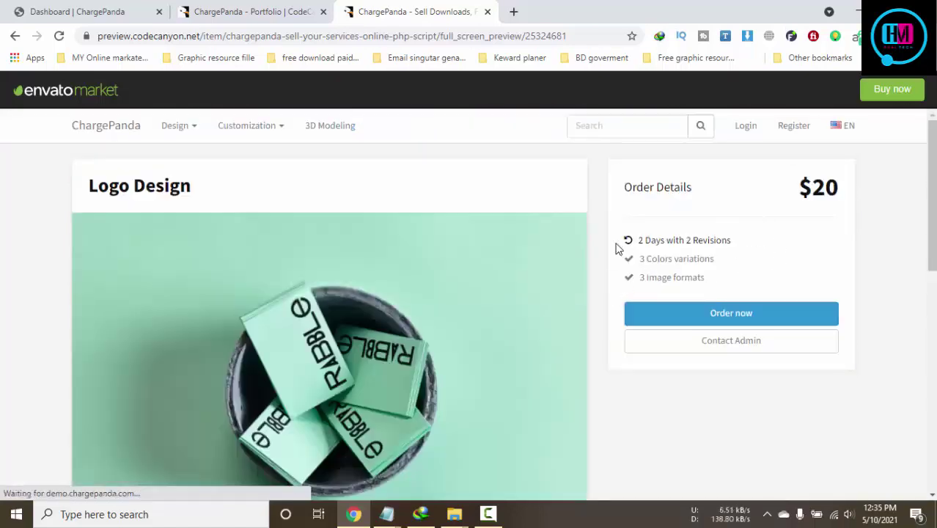
Review the service variations and the Guideline's PayPal and Stripe test credentials, then return to Dashboard
left_click_drag(642, 264, 758, 262)
left_click(746, 264)
triple_click(682, 277)
scroll(692, 304, "down", 5)
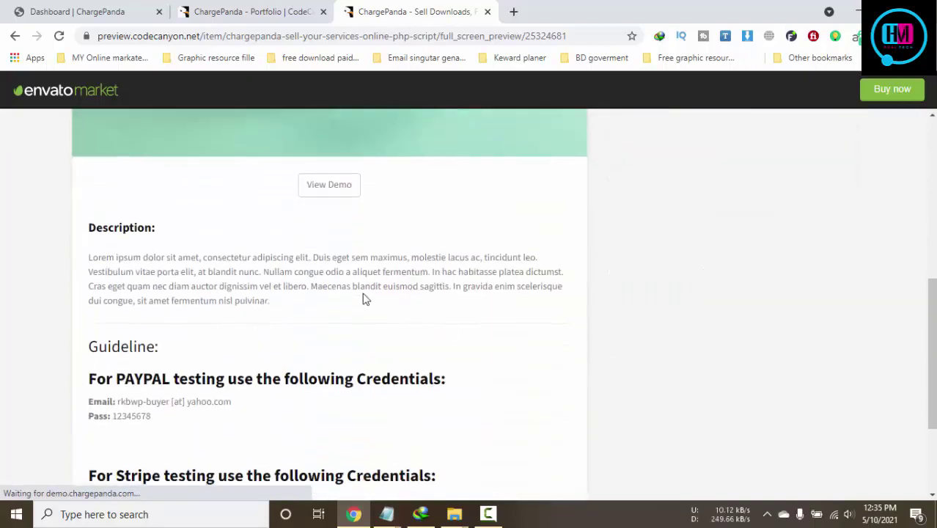
scroll(397, 323, "down", 2)
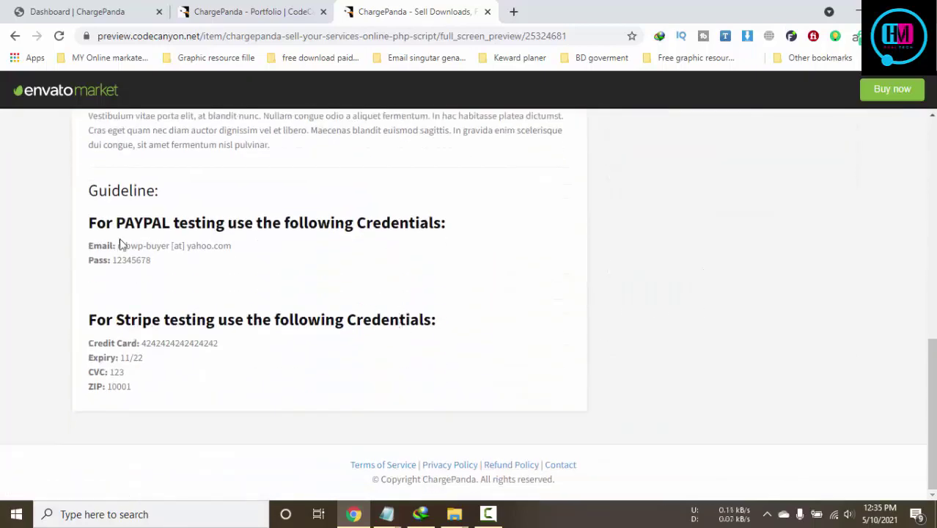
double_click(123, 261)
double_click(147, 343)
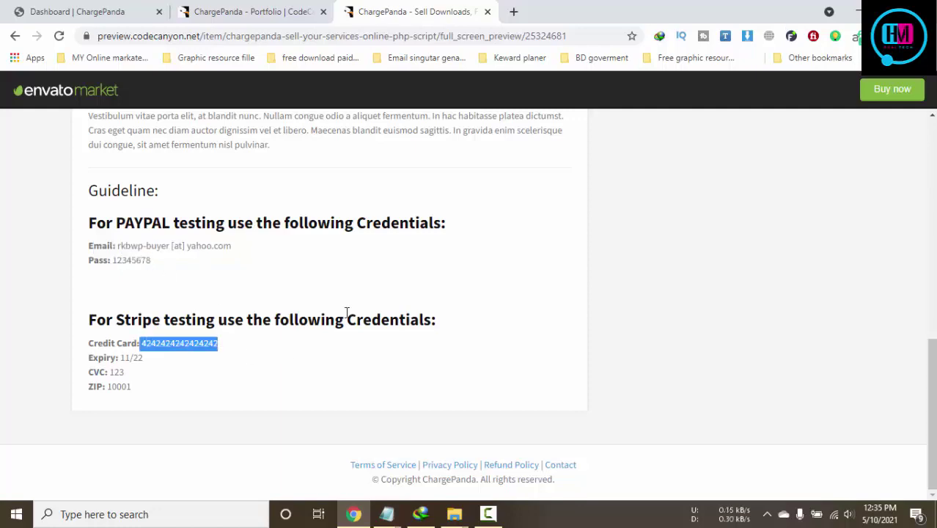
scroll(352, 305, "up", 4)
left_click(84, 12)
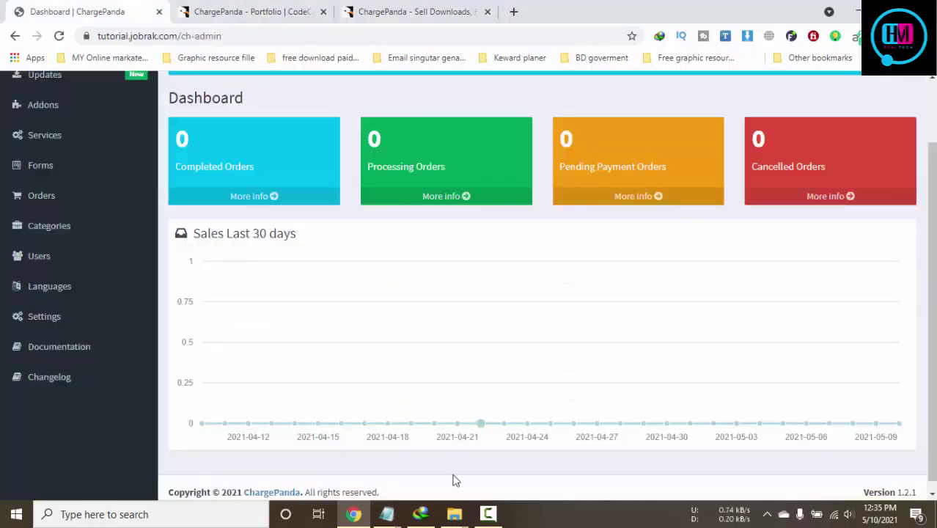